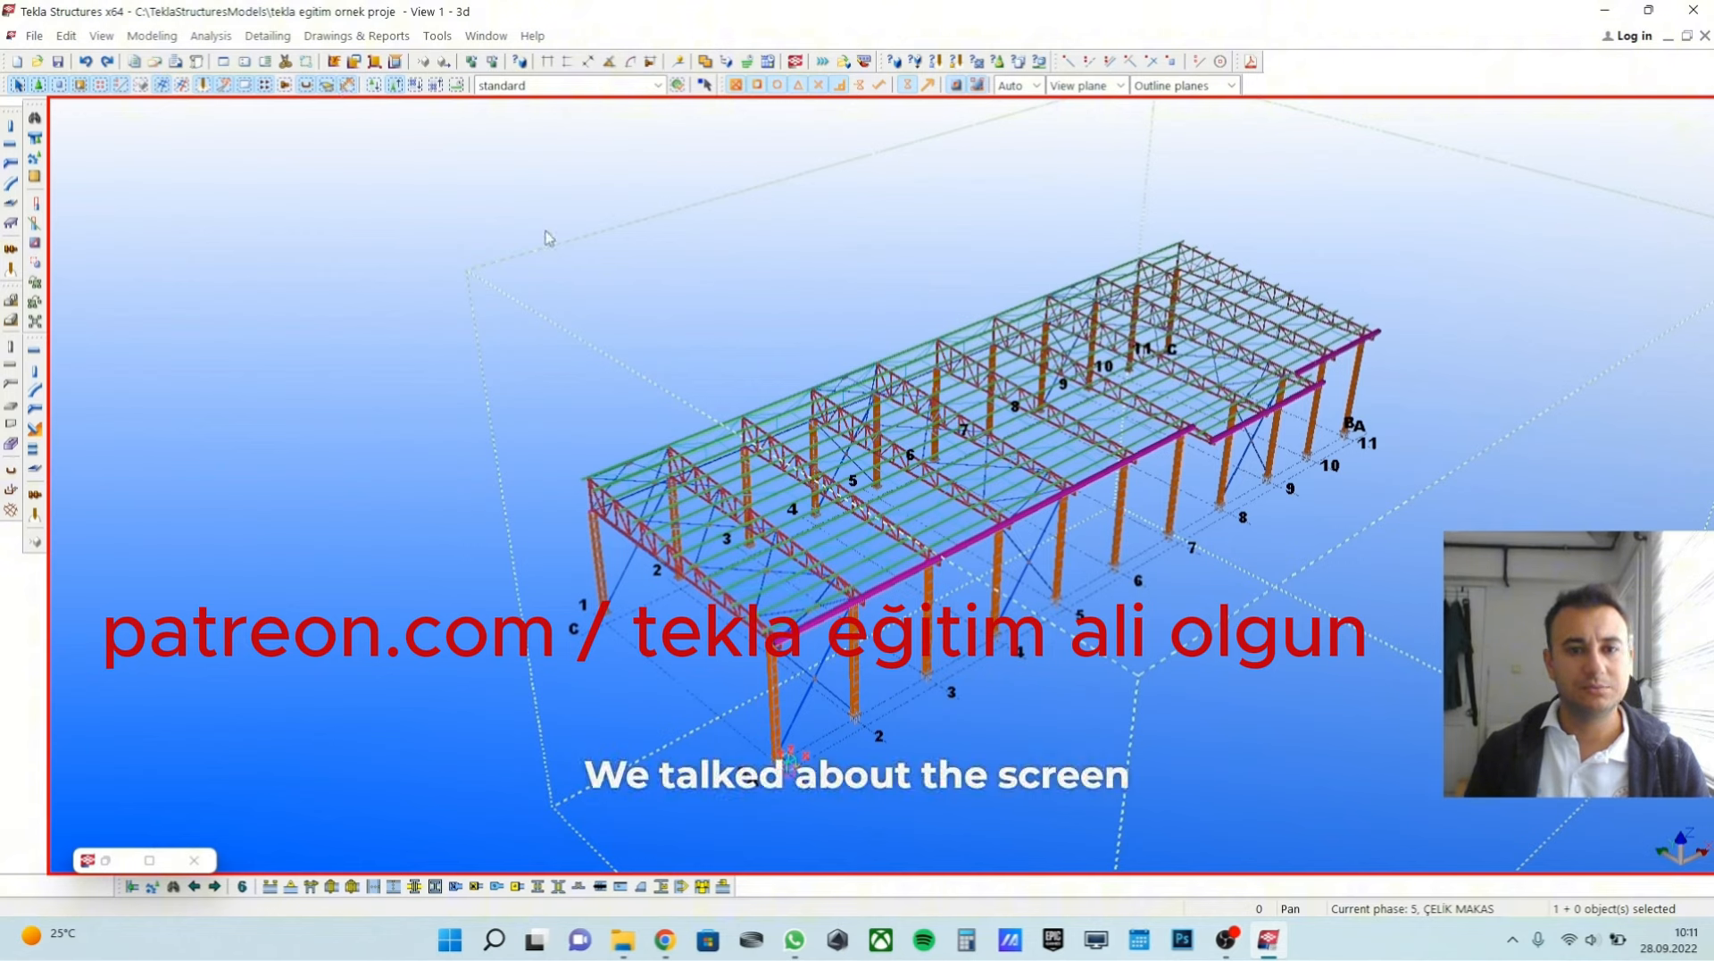
Open the project's drawing list to review the existing drawings, and close it again.
left_click(353, 36)
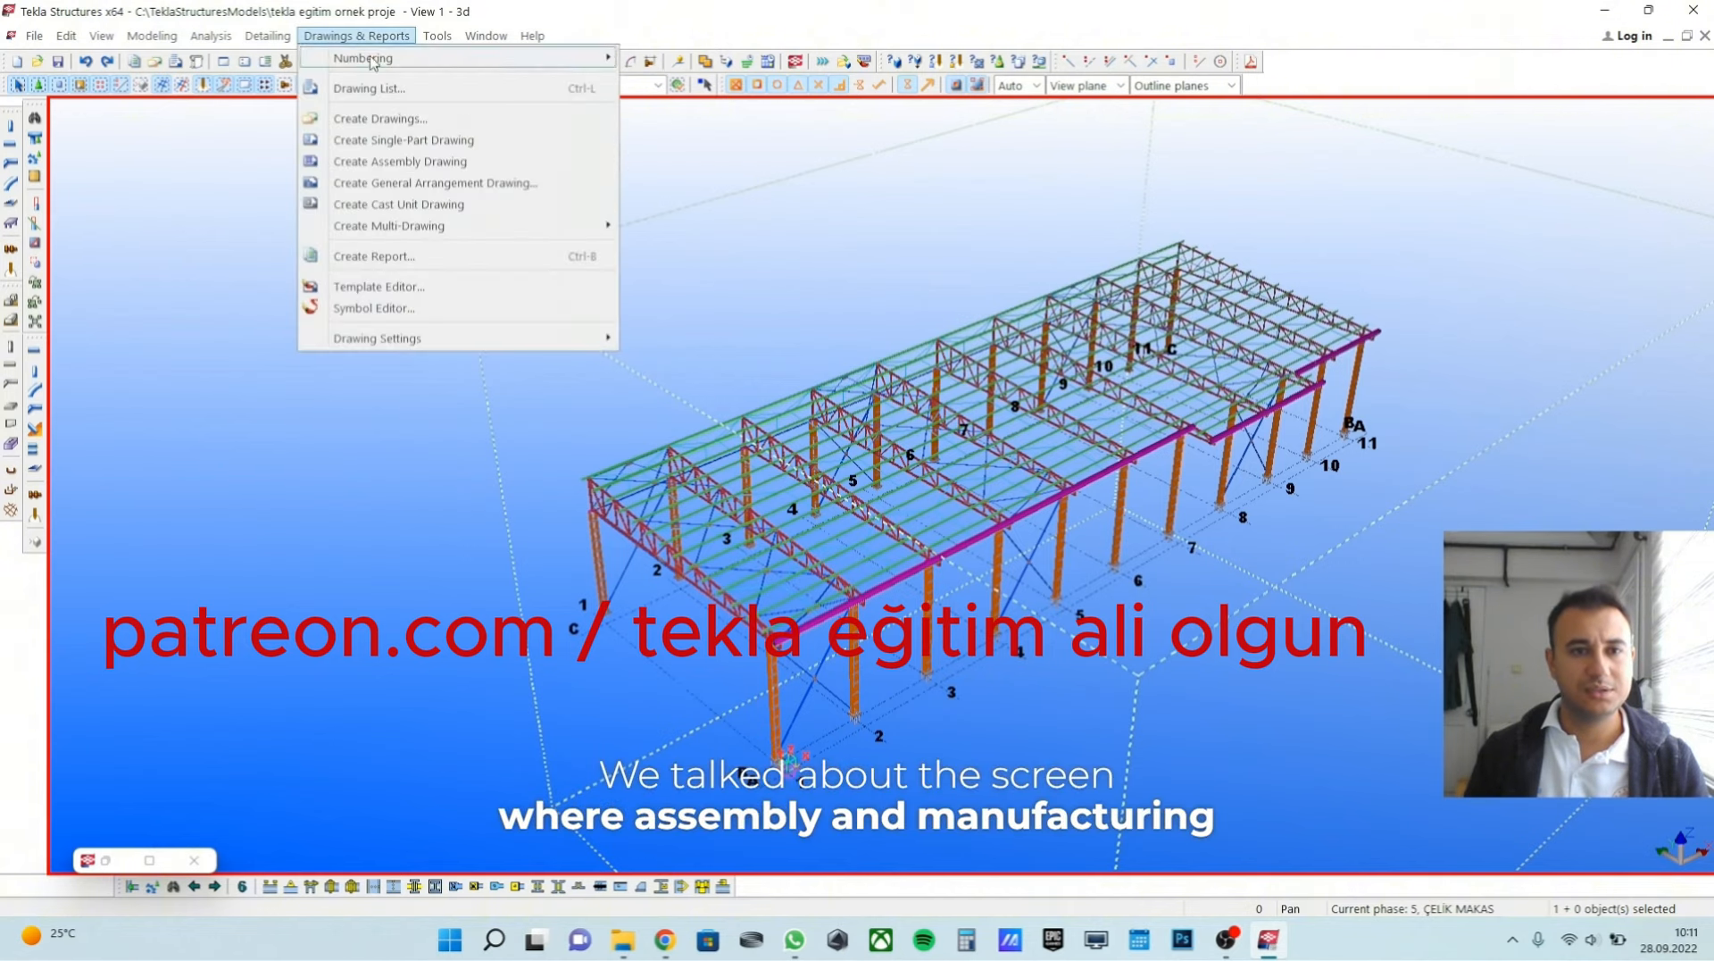
left_click(399, 89)
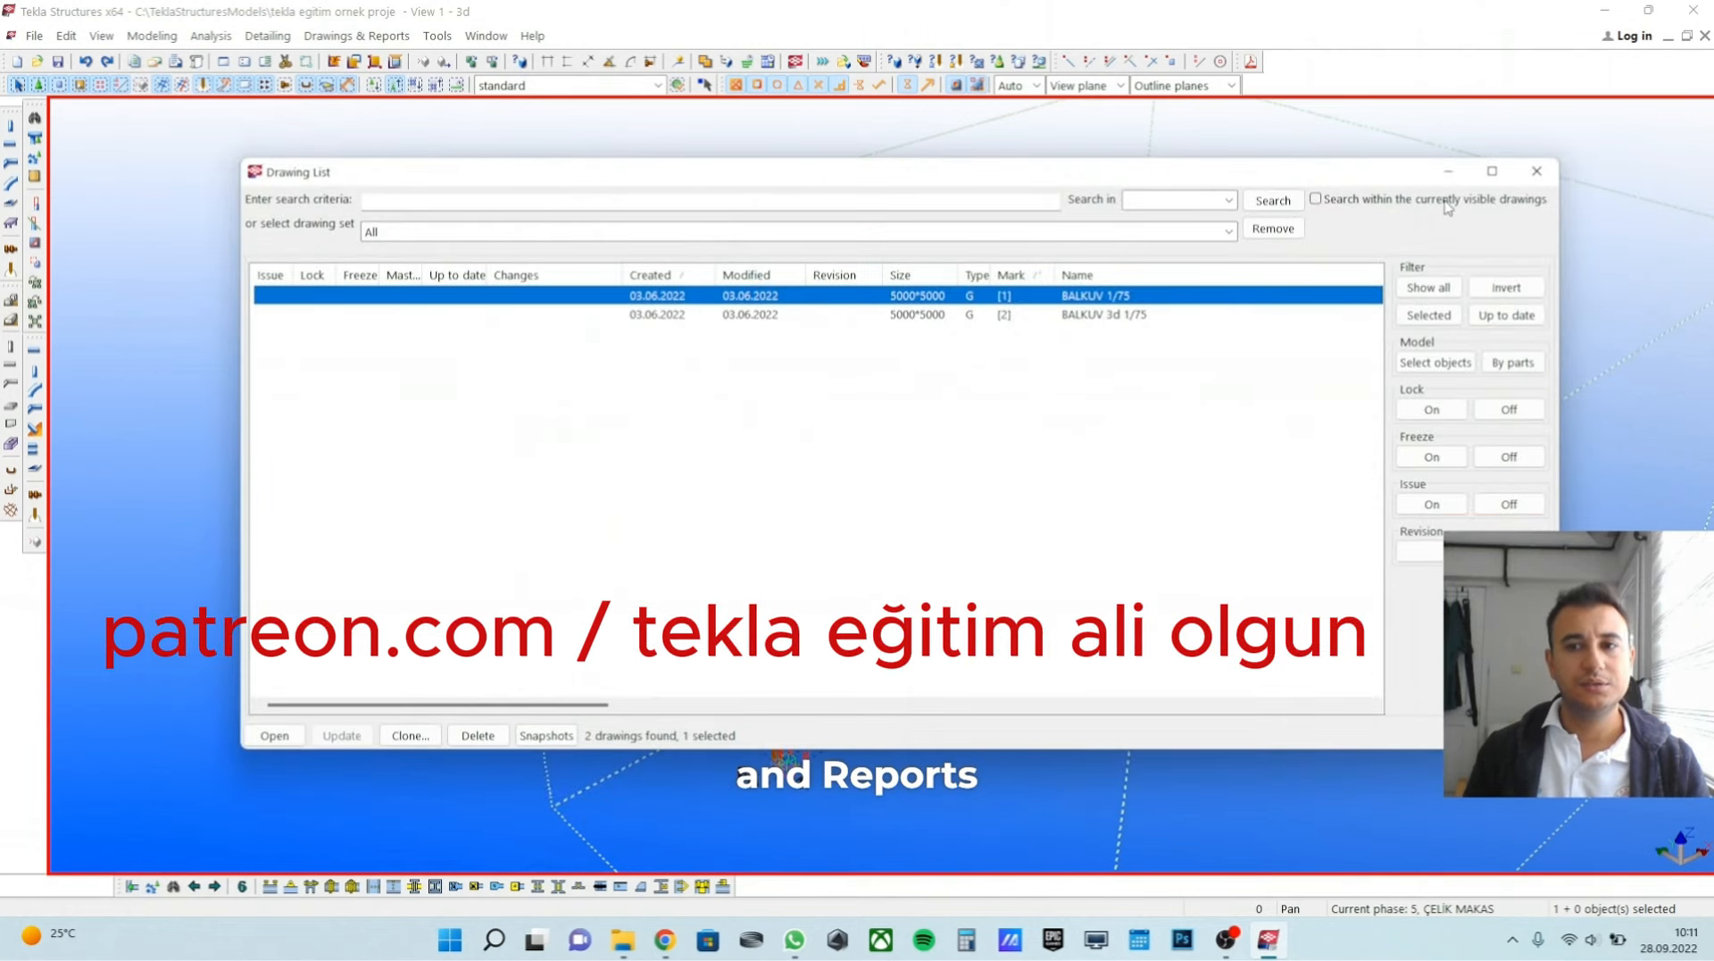
left_click(1536, 170)
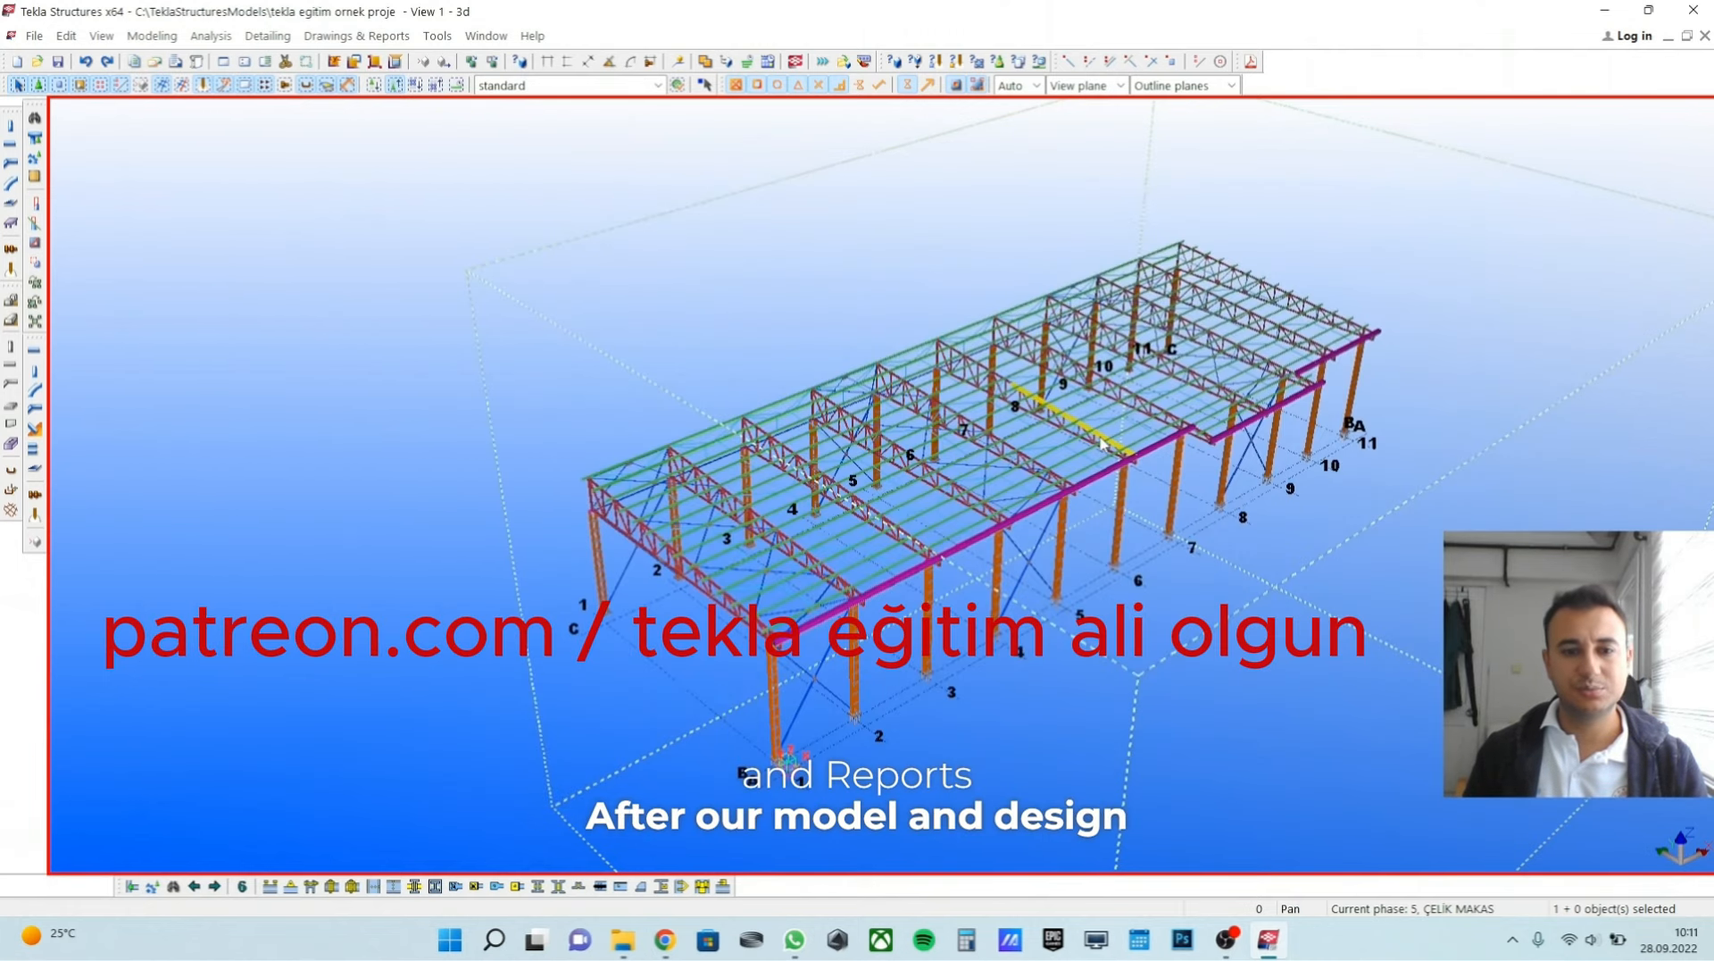
left_click(356, 36)
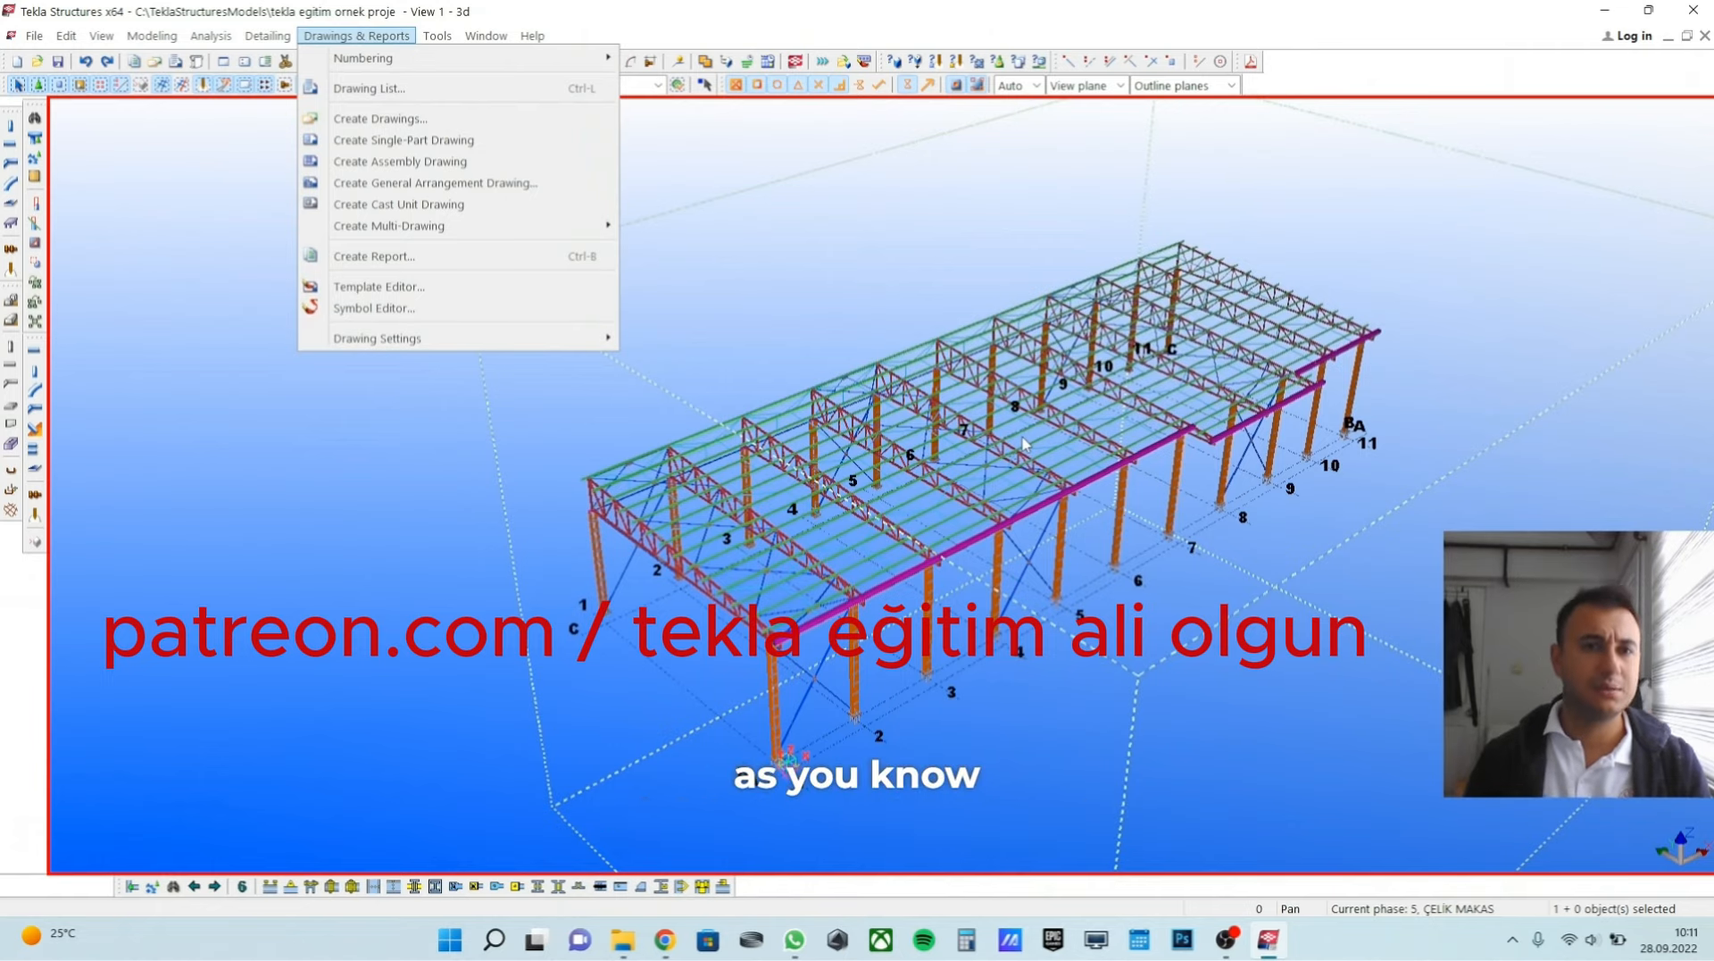
left_click(393, 87)
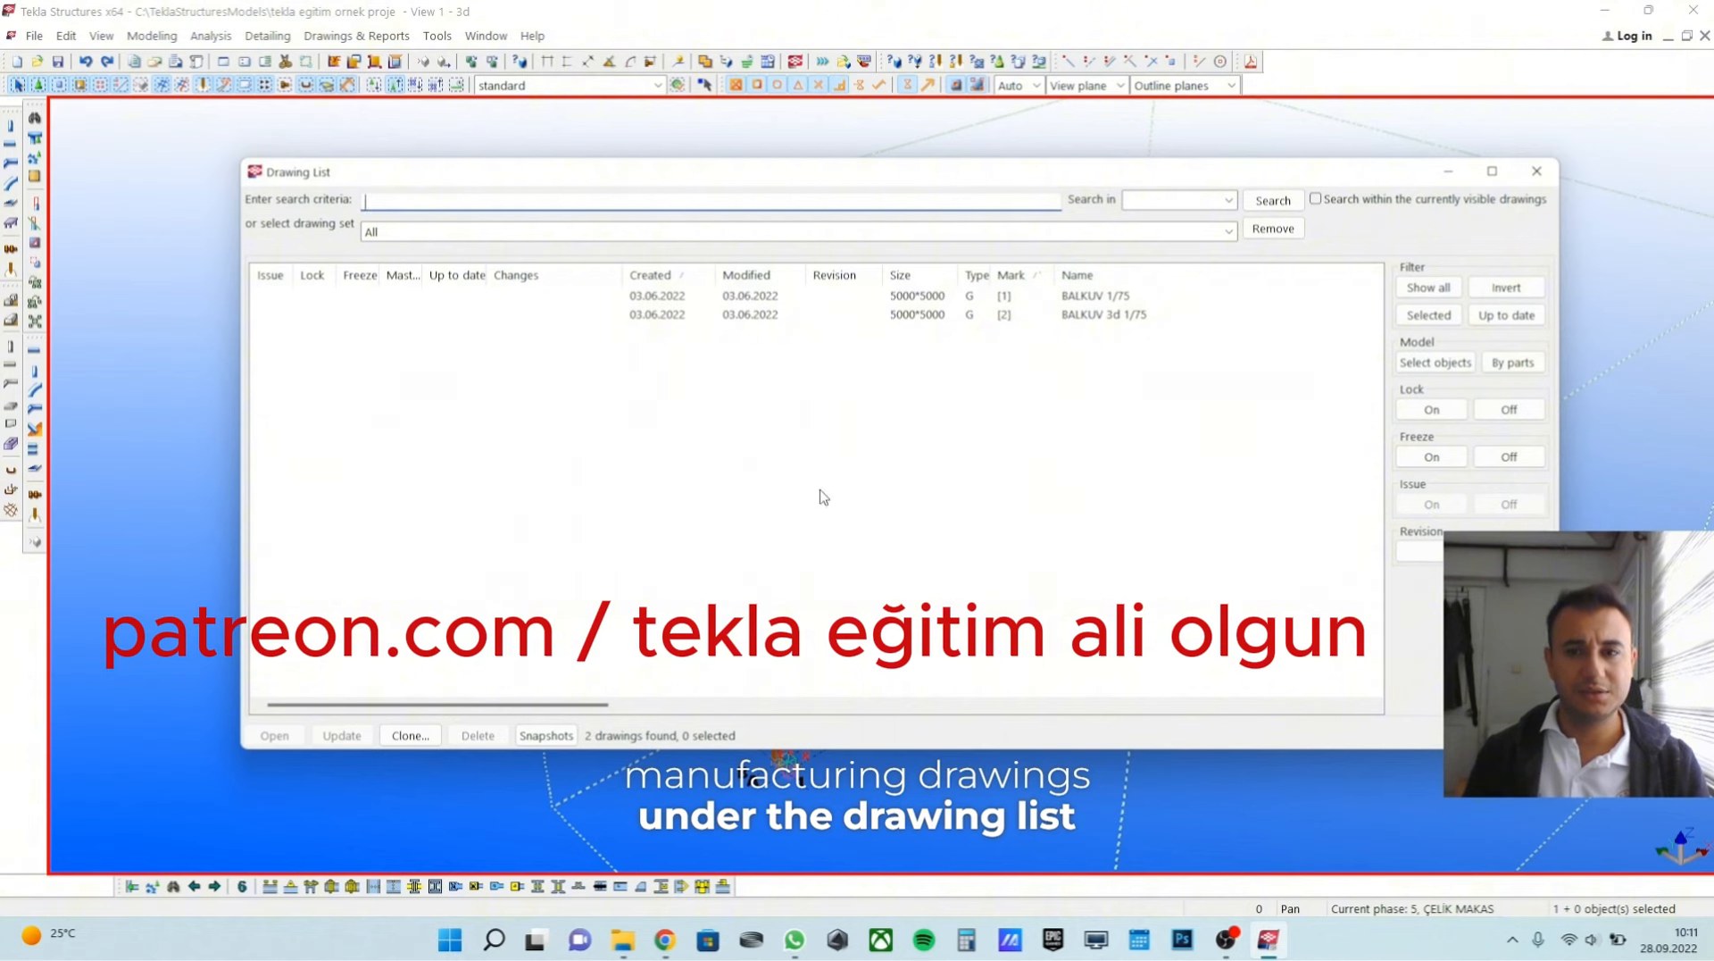
left_click(1536, 171)
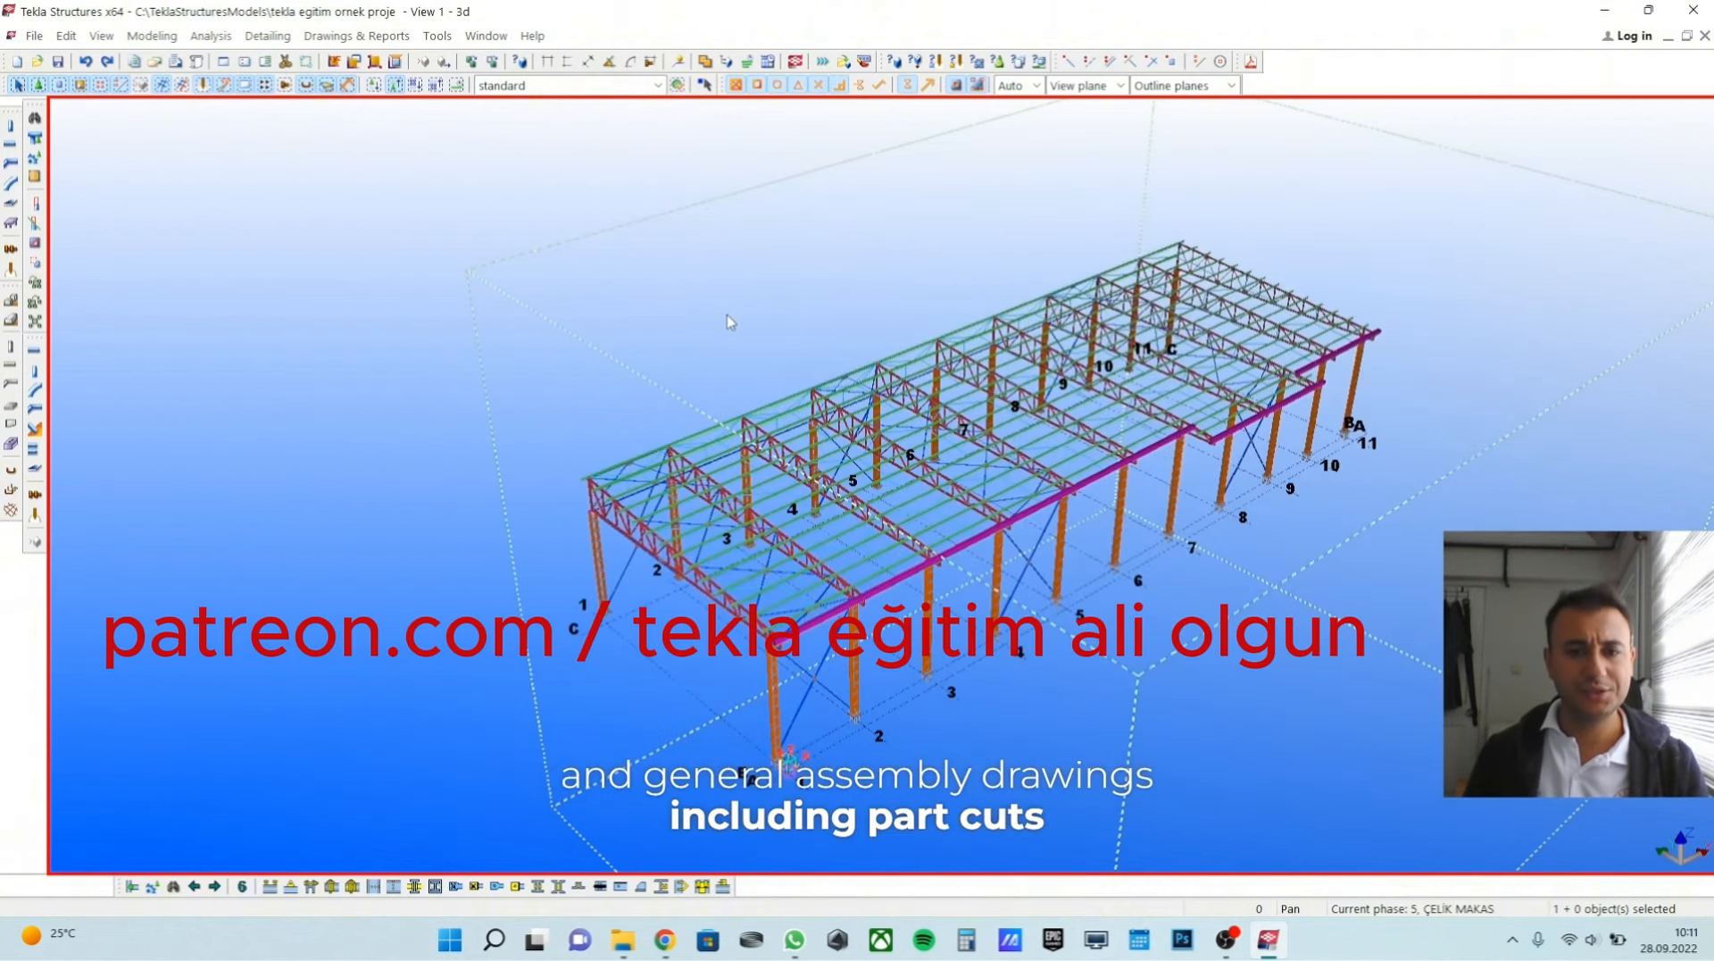
scroll(736, 339, "up", 1)
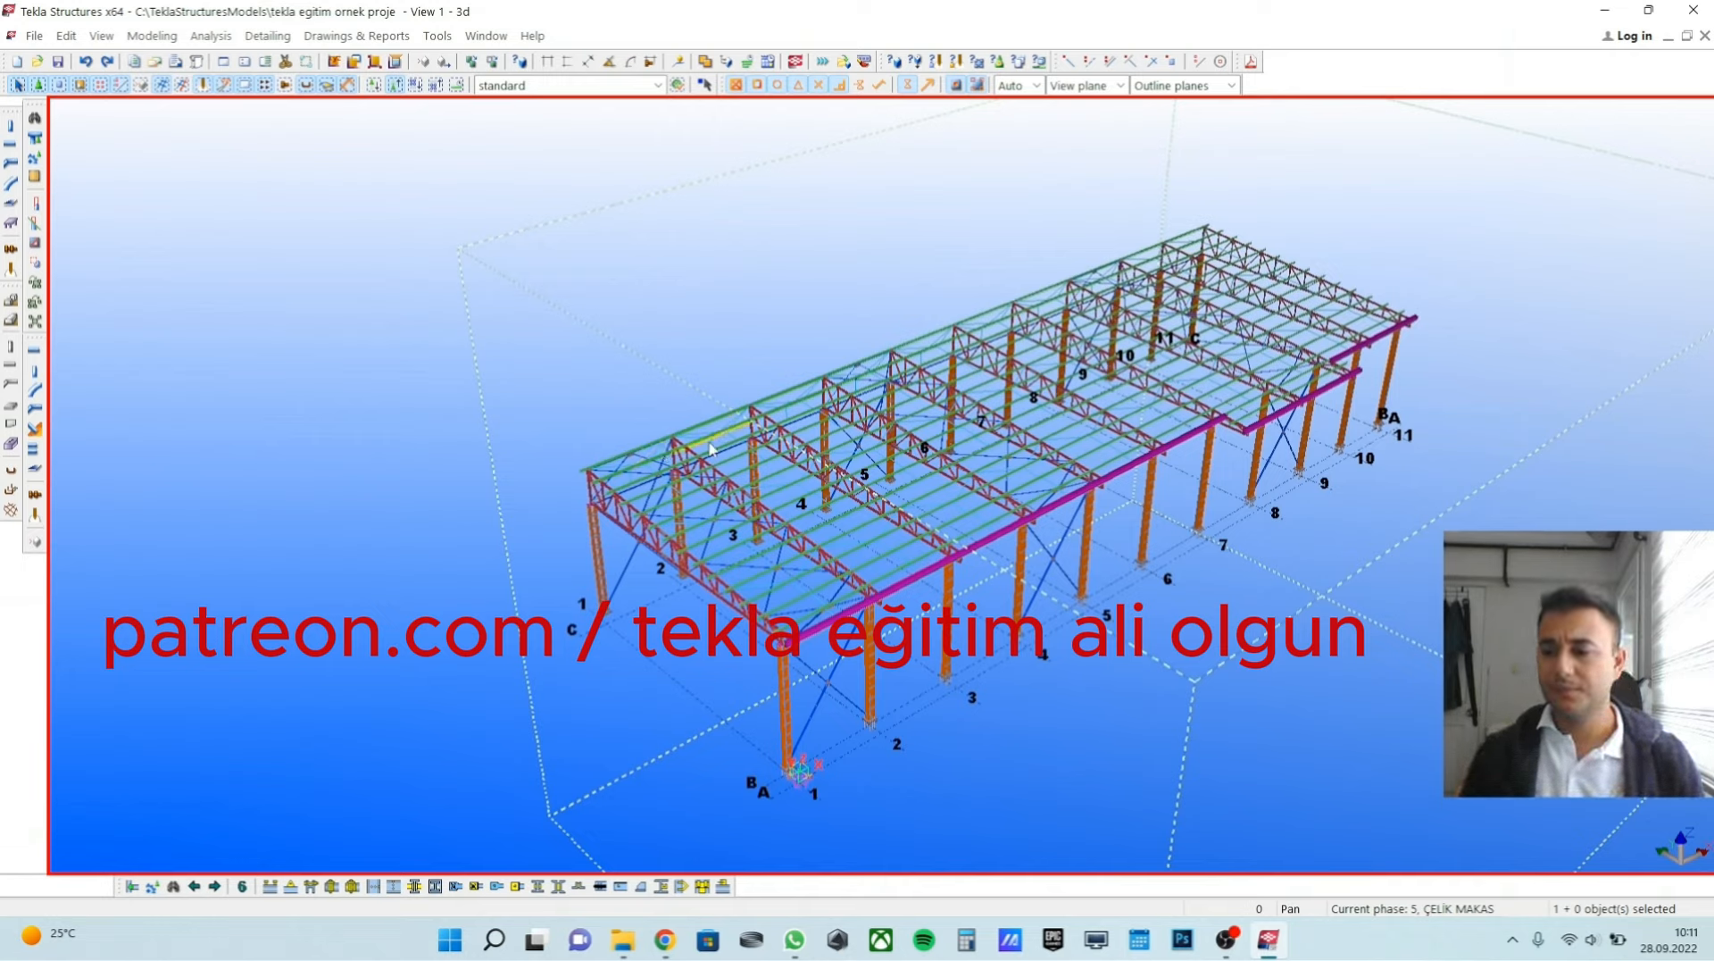
middle_click_drag(792, 498, 819, 565, "ctrl")
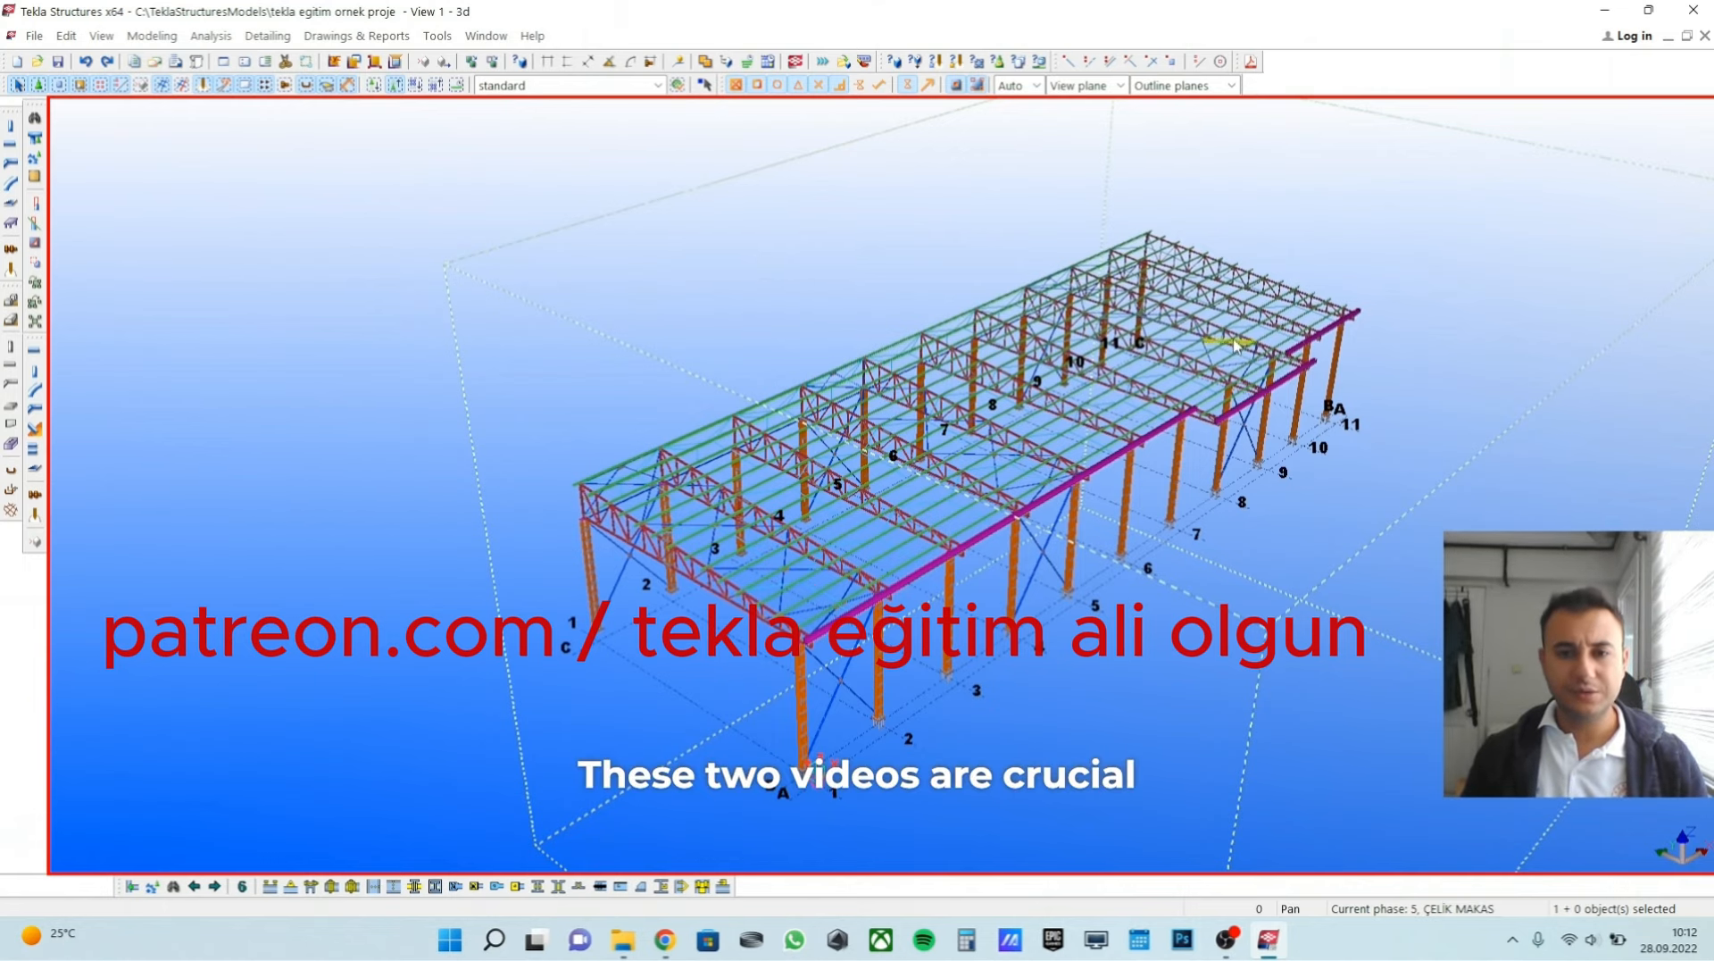
middle_click_drag(1208, 356, 1188, 370)
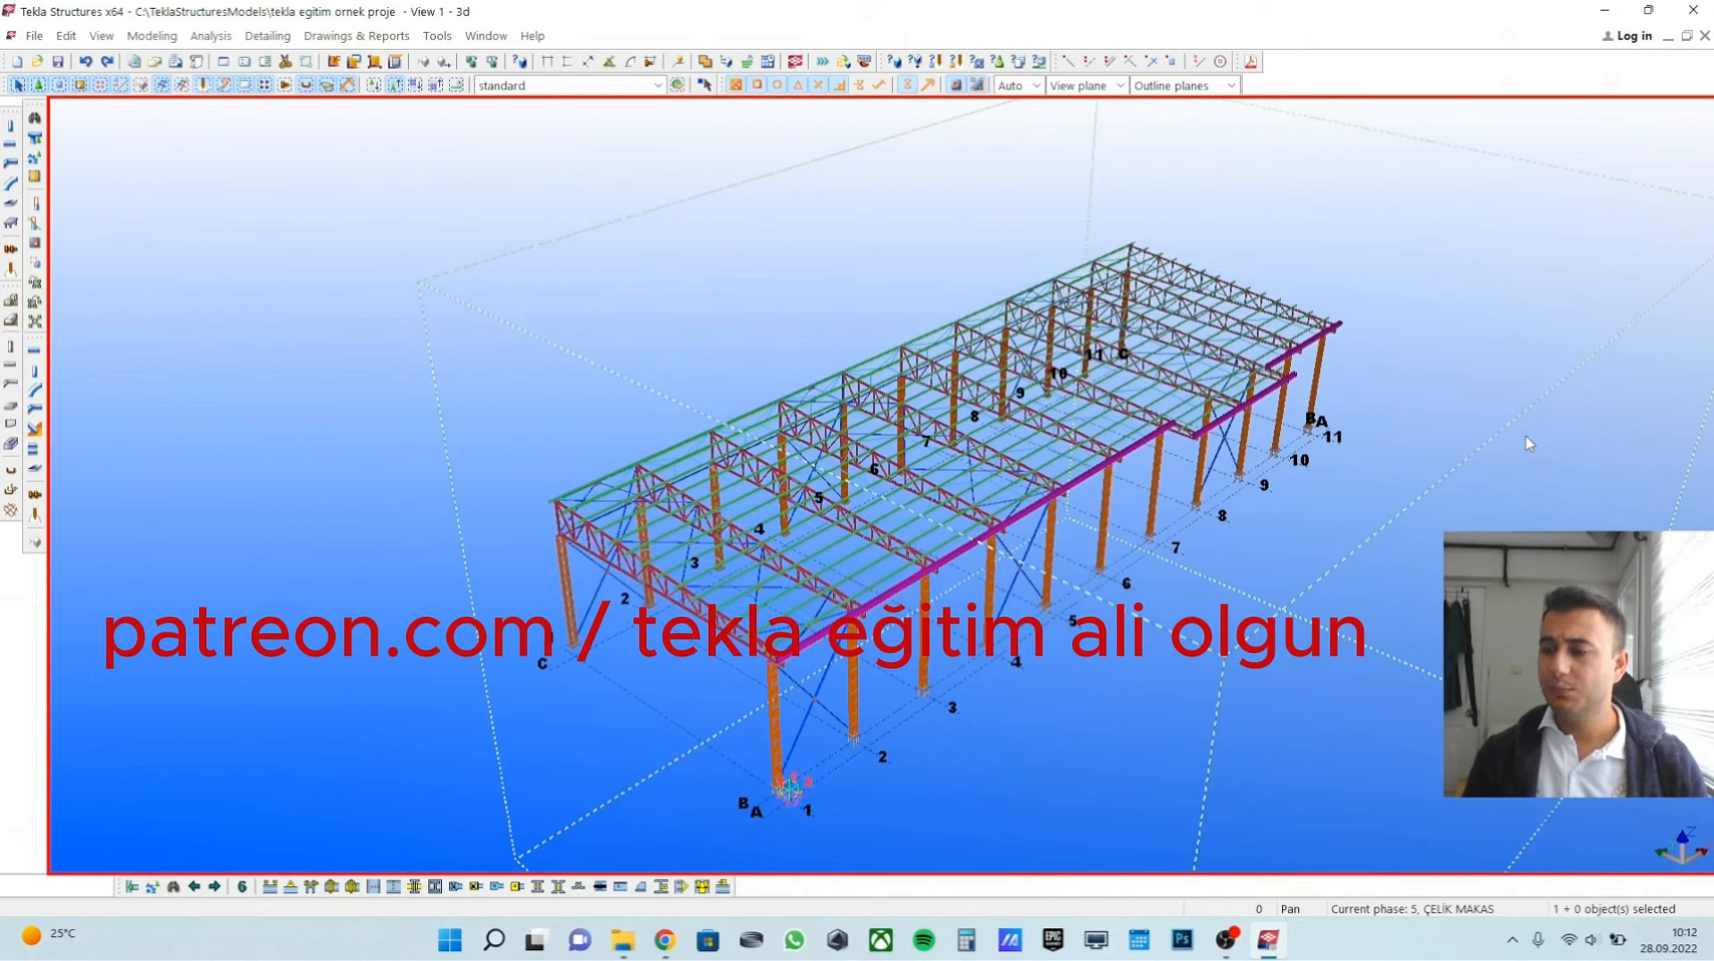
middle_click_drag(1408, 494, 1412, 462, "ctrl")
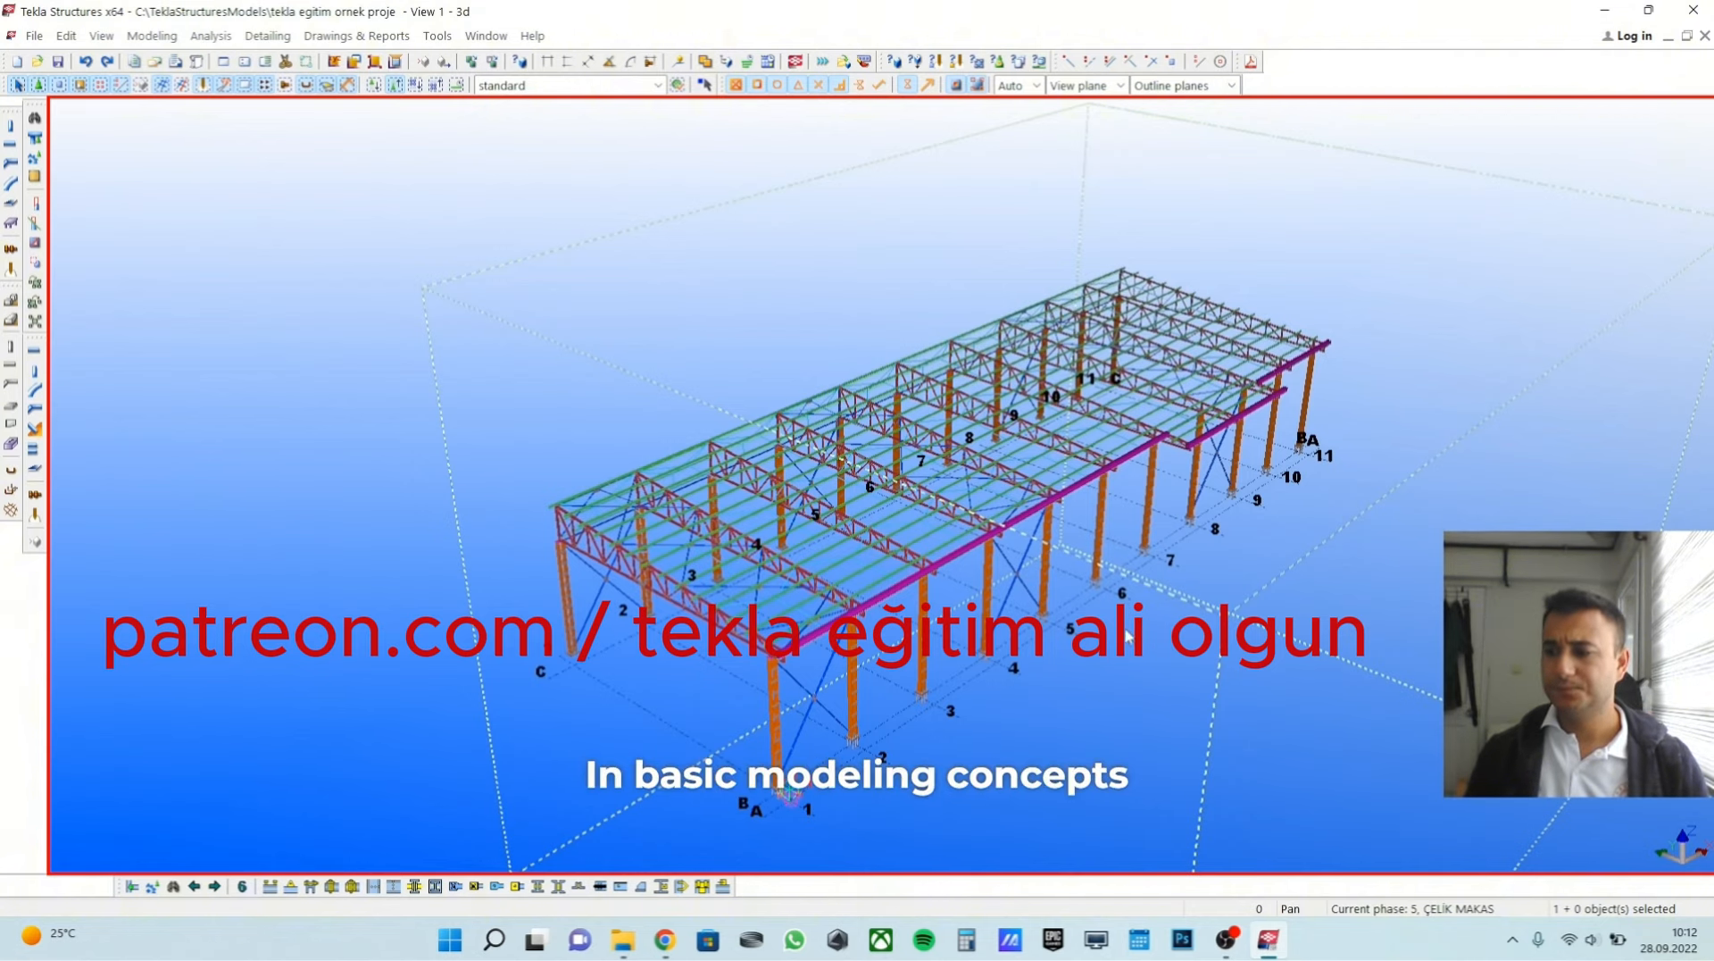
middle_click_drag(935, 714, 944, 703)
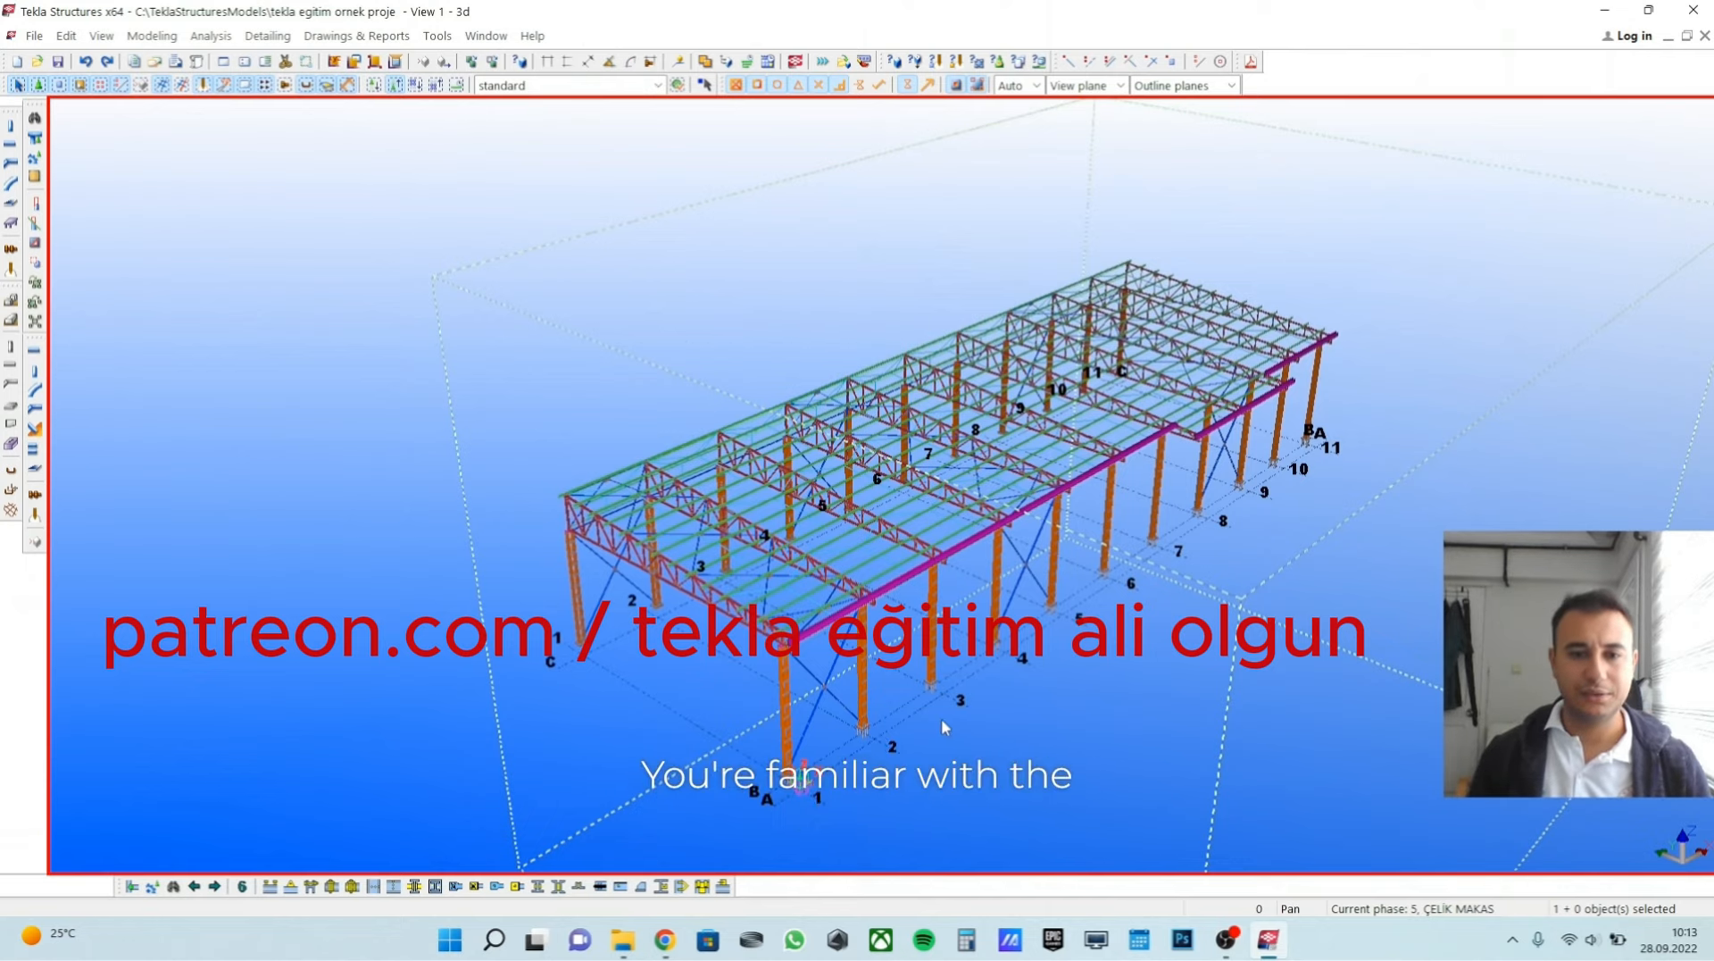
Examine the X, Y and Z axis directions from above the structure and at the model origin near grid intersection A-1.
middle_click_drag(1021, 712, 832, 755, "ctrl")
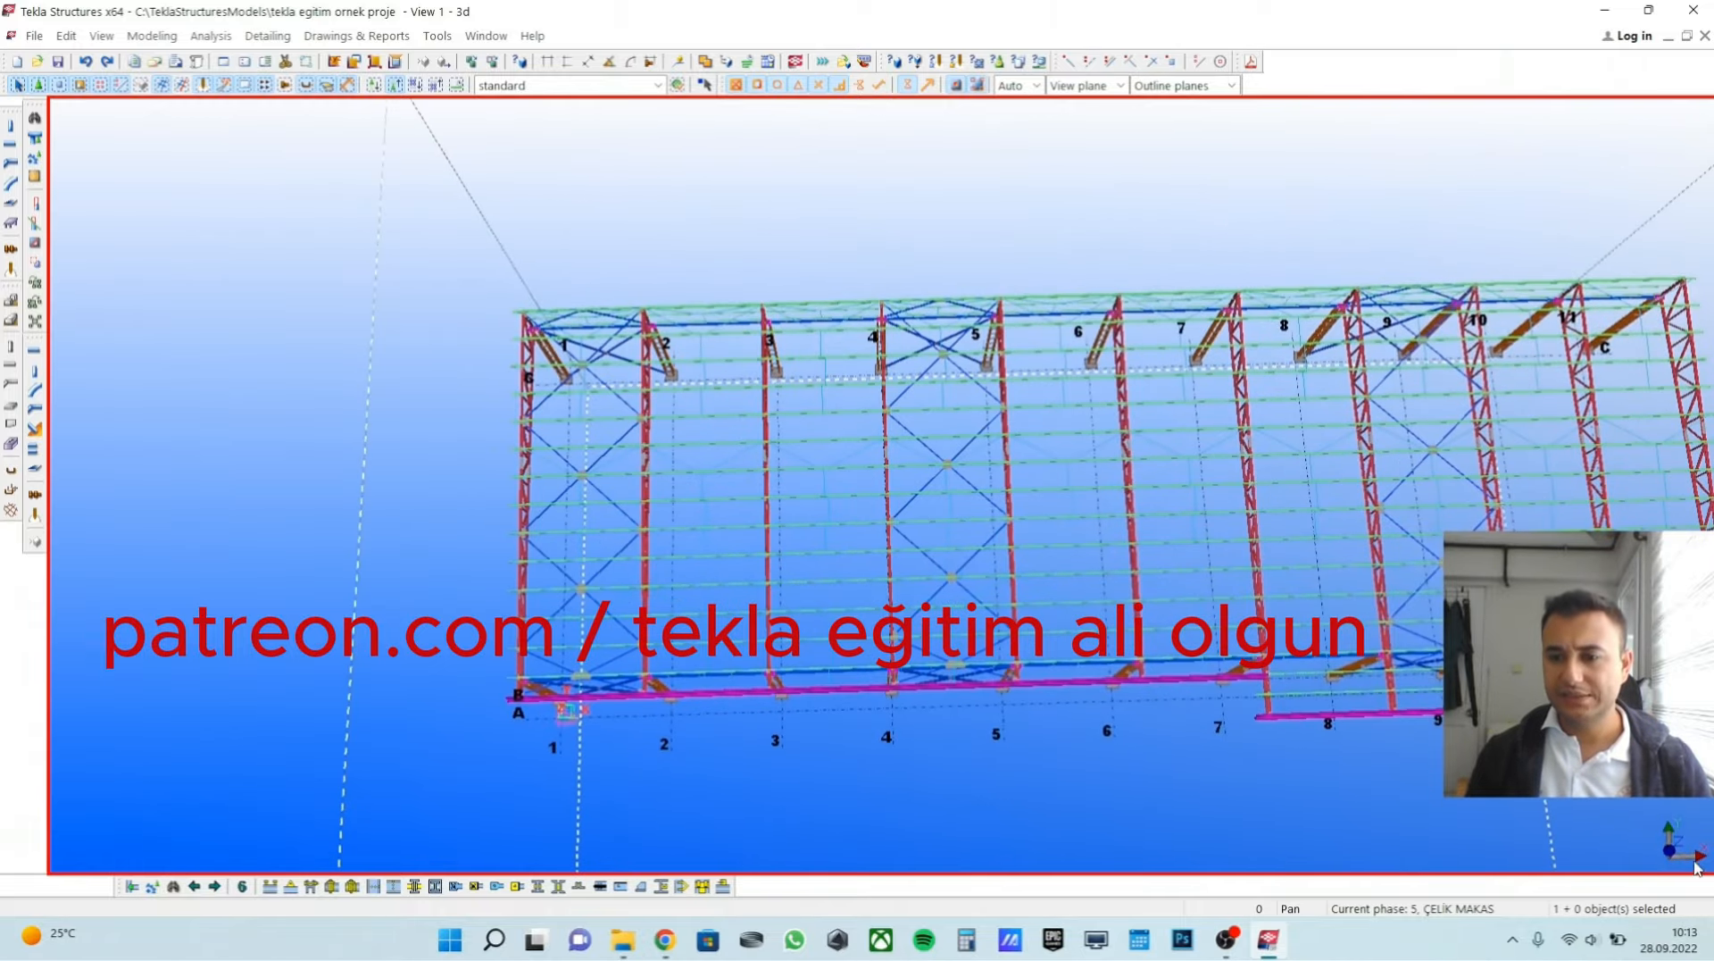
middle_click_drag(1372, 638, 1234, 657)
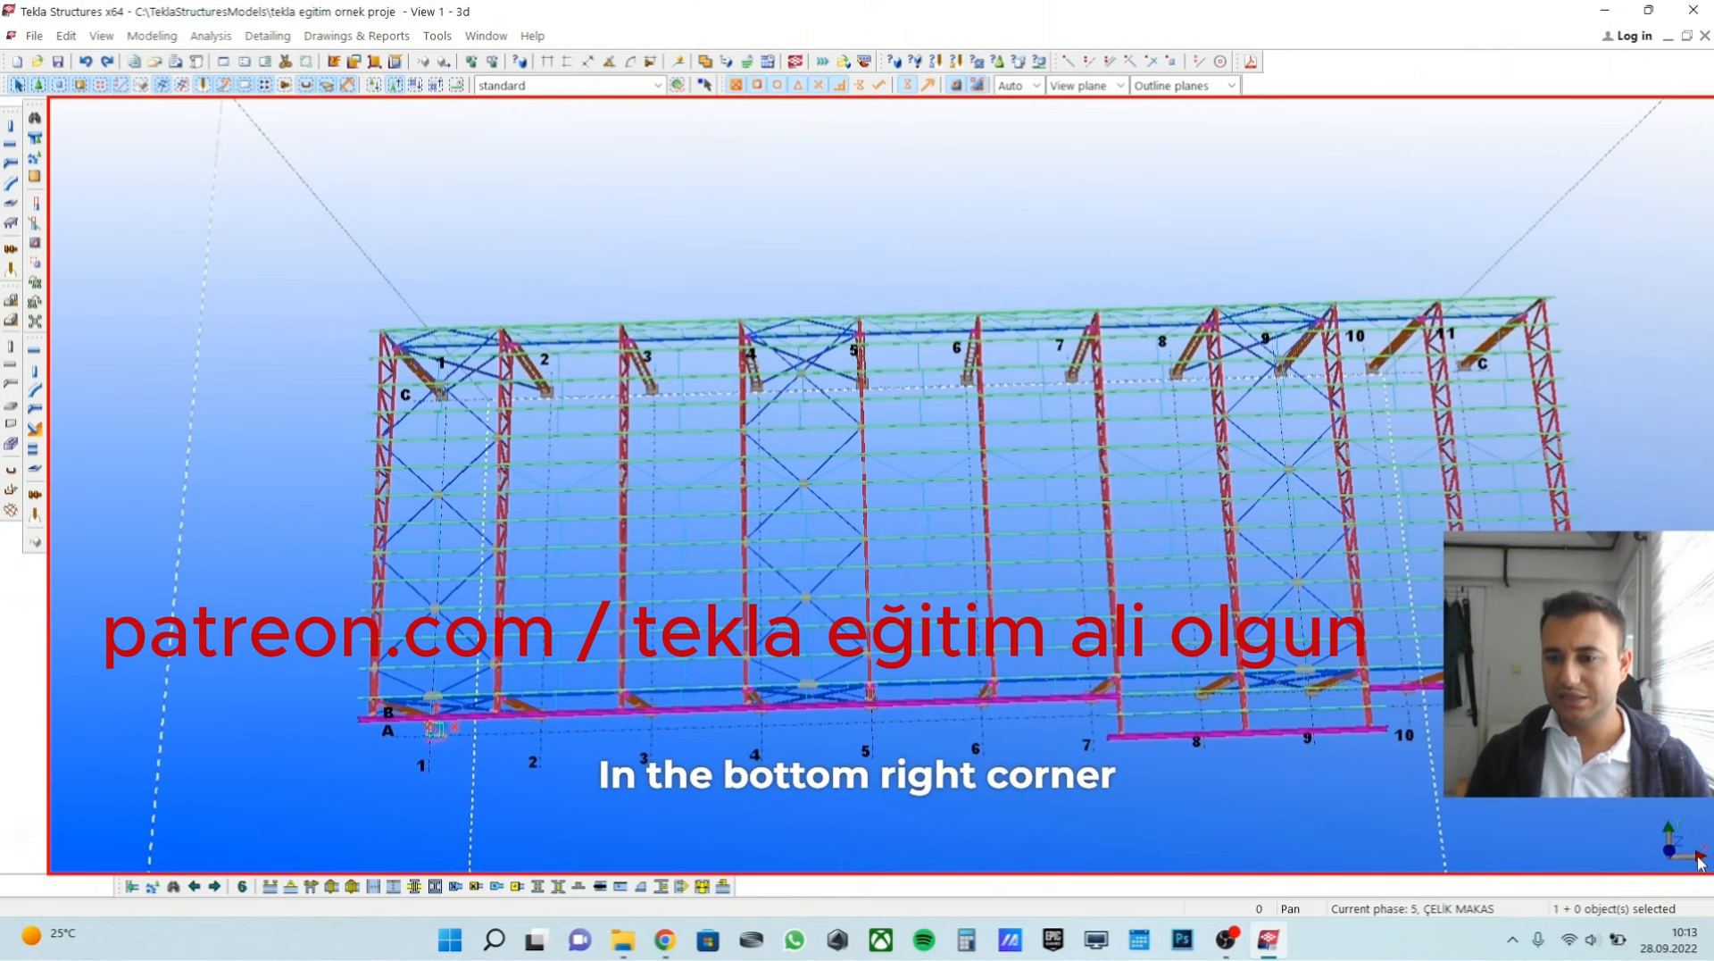
middle_click_drag(1607, 850, 1263, 818, "ctrl")
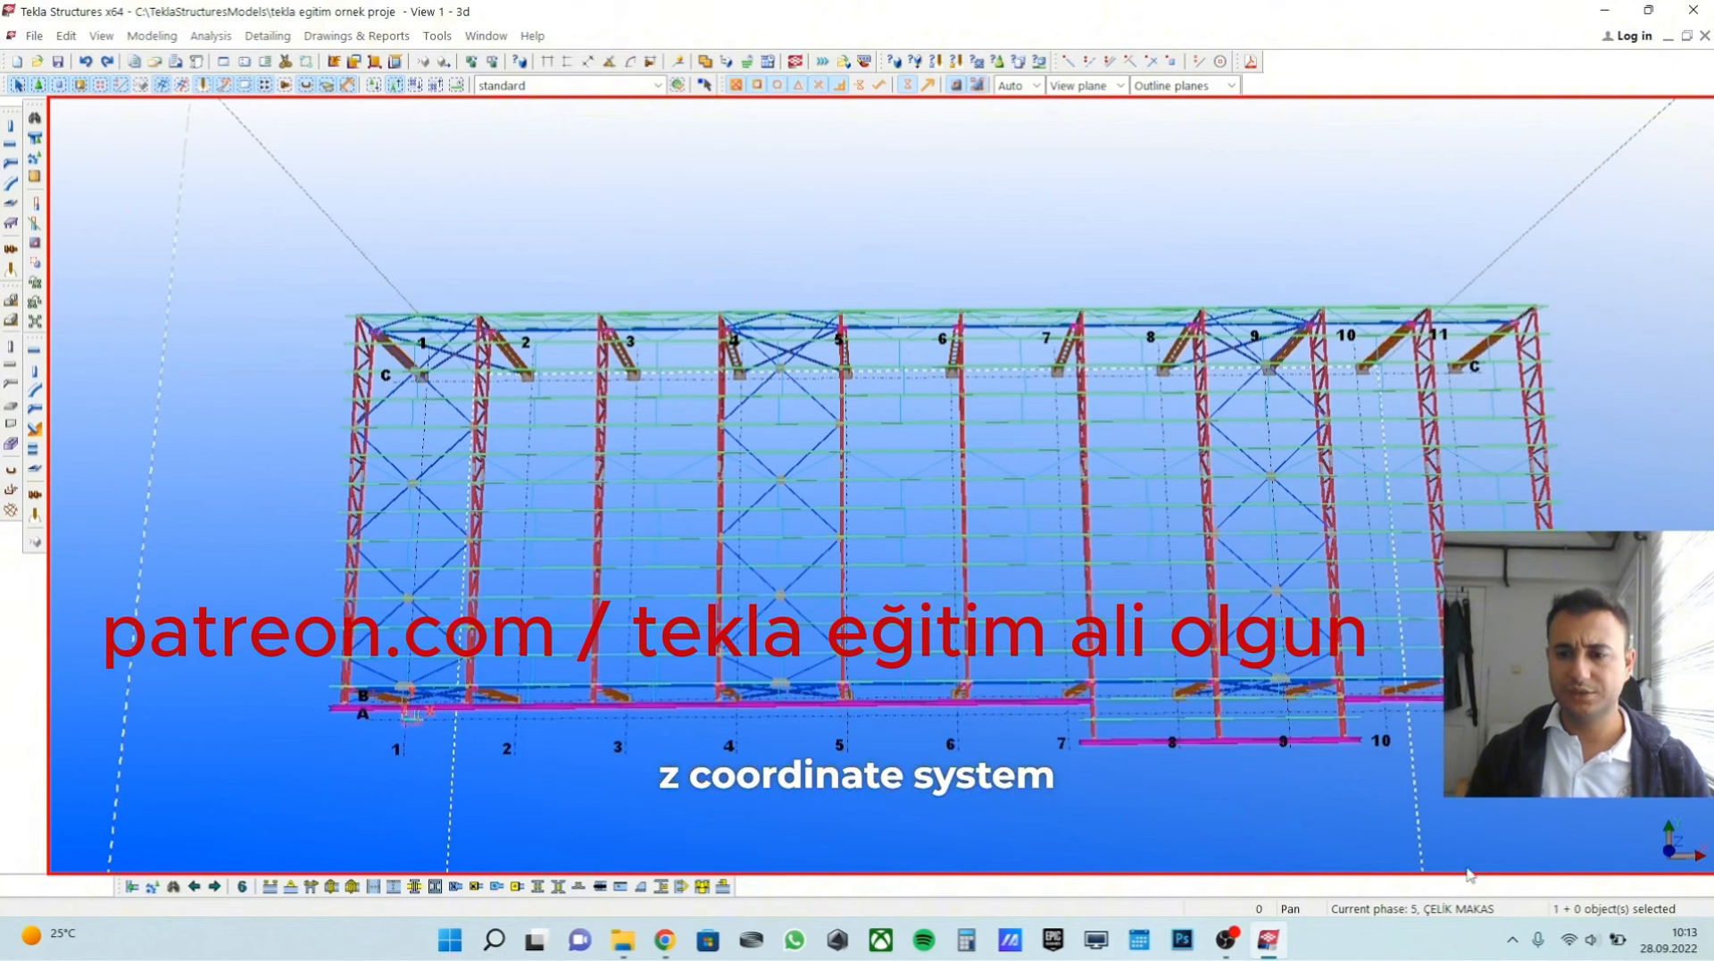
middle_click_drag(1523, 794, 1501, 795)
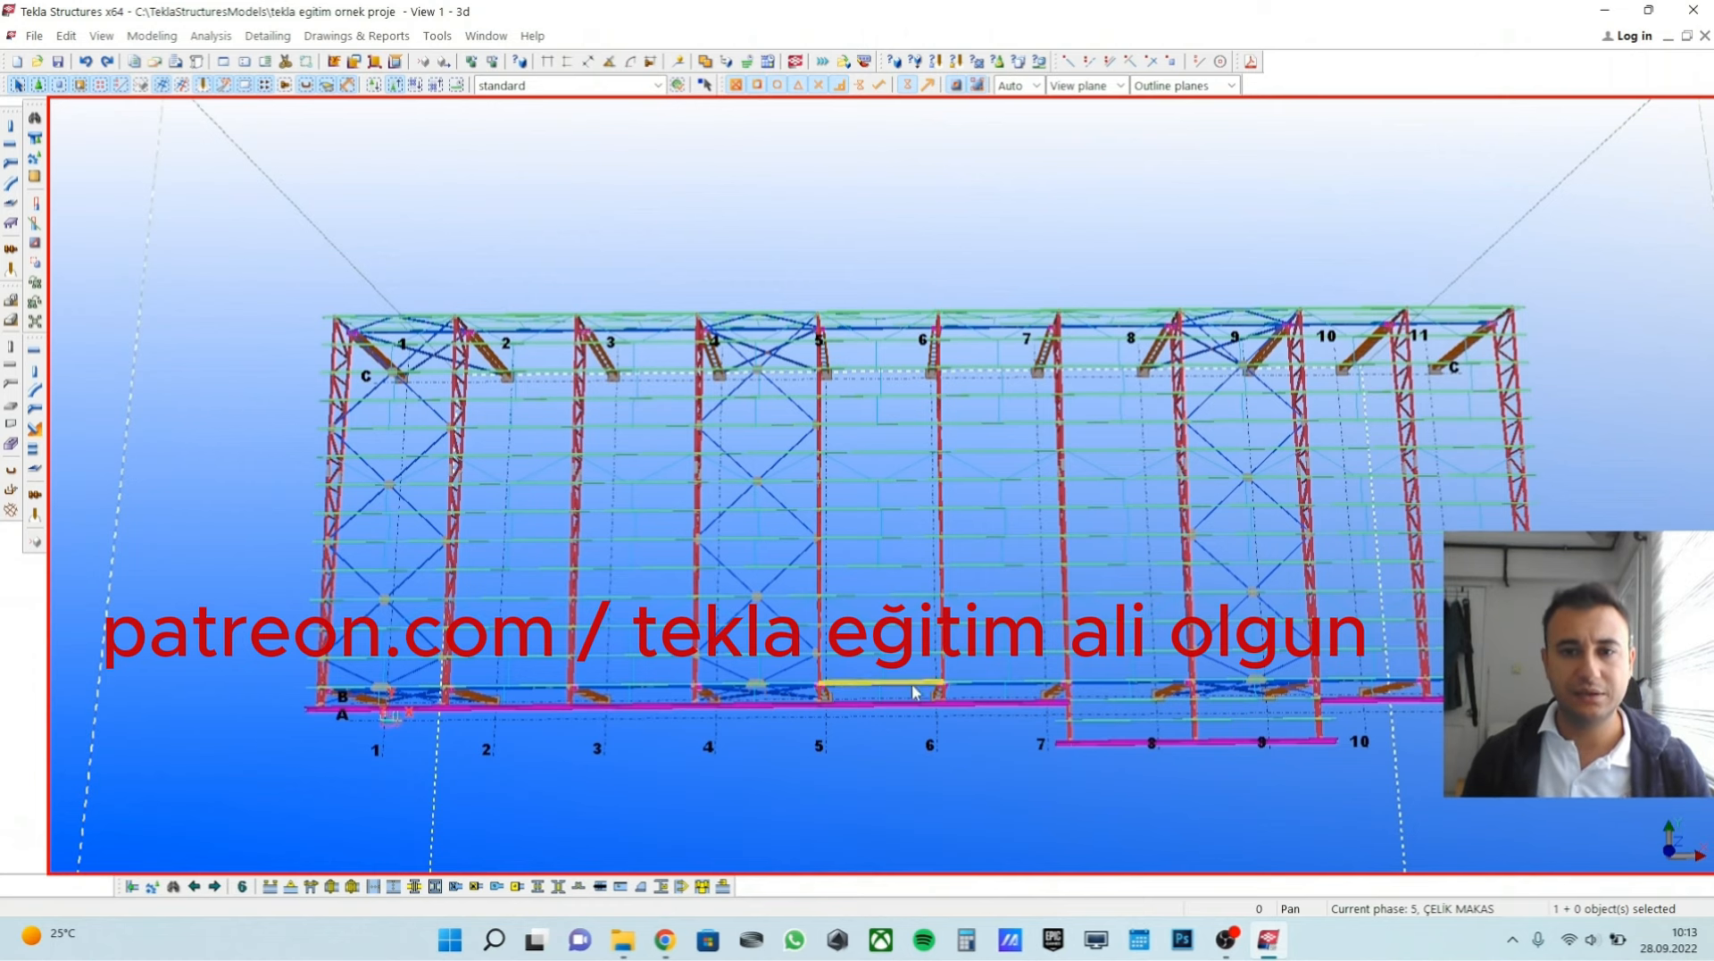
mouse_move(914, 692)
middle_mouse_down("ctrl")
mouse_move(979, 507)
mouse_move(728, 580)
mouse_move(786, 581)
mouse_move(918, 679)
middle_mouse_up("ctrl")
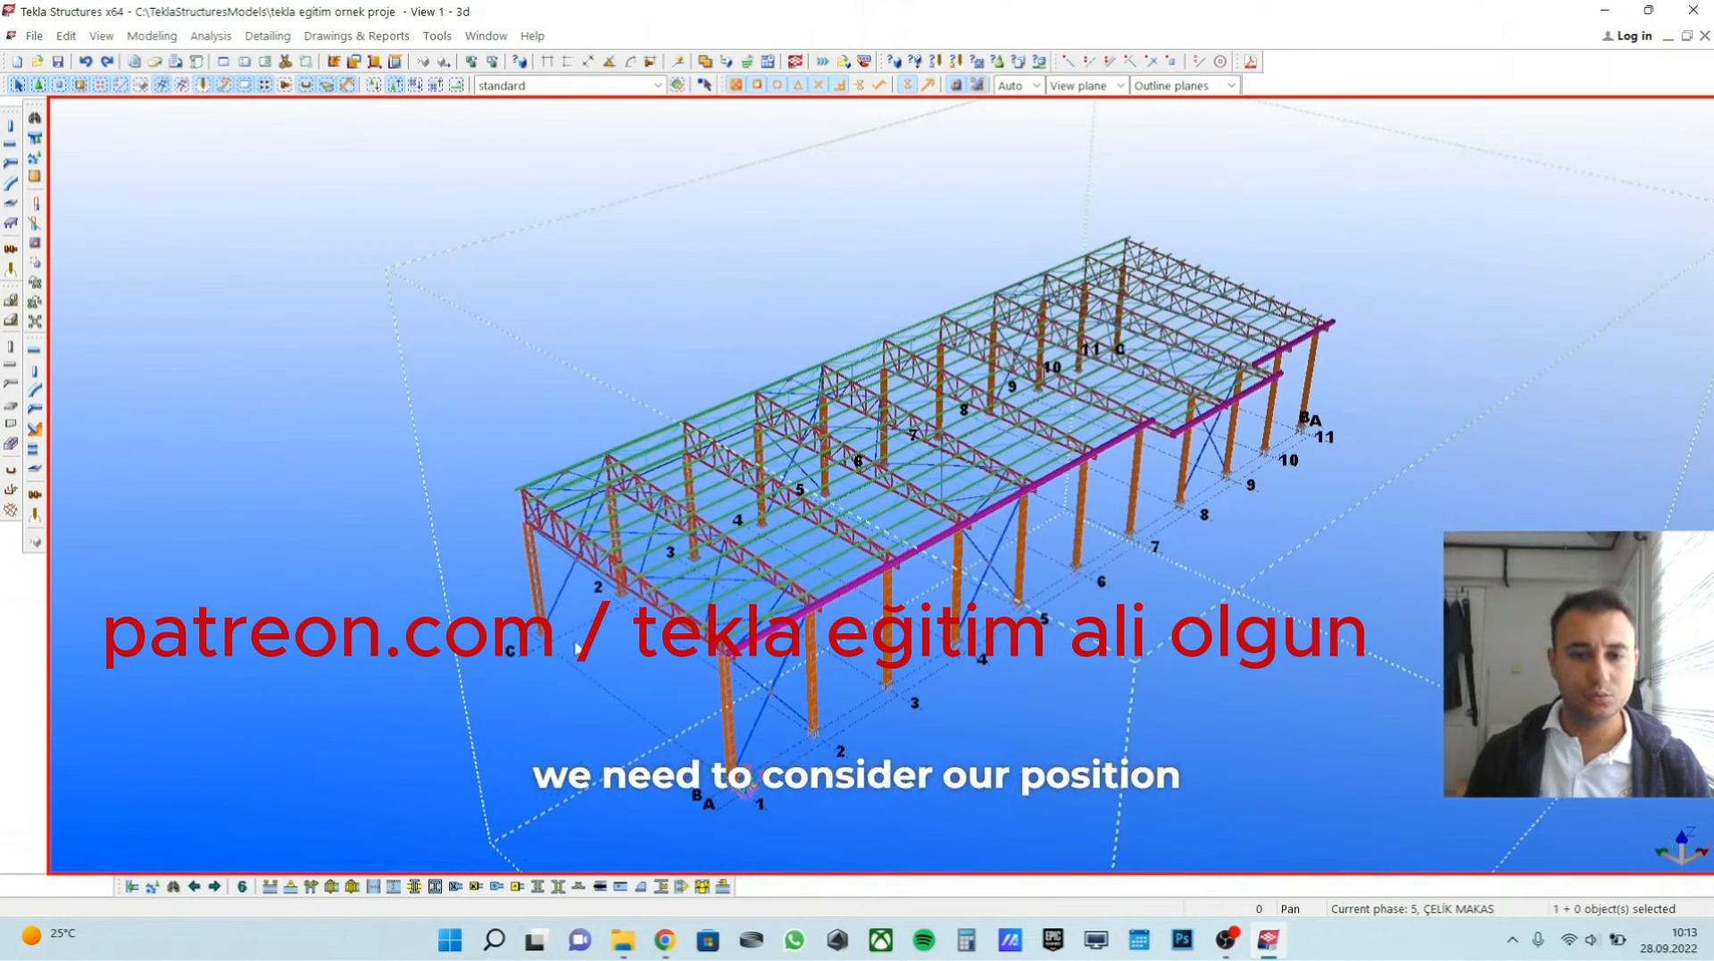
scroll(730, 795, "up", 6)
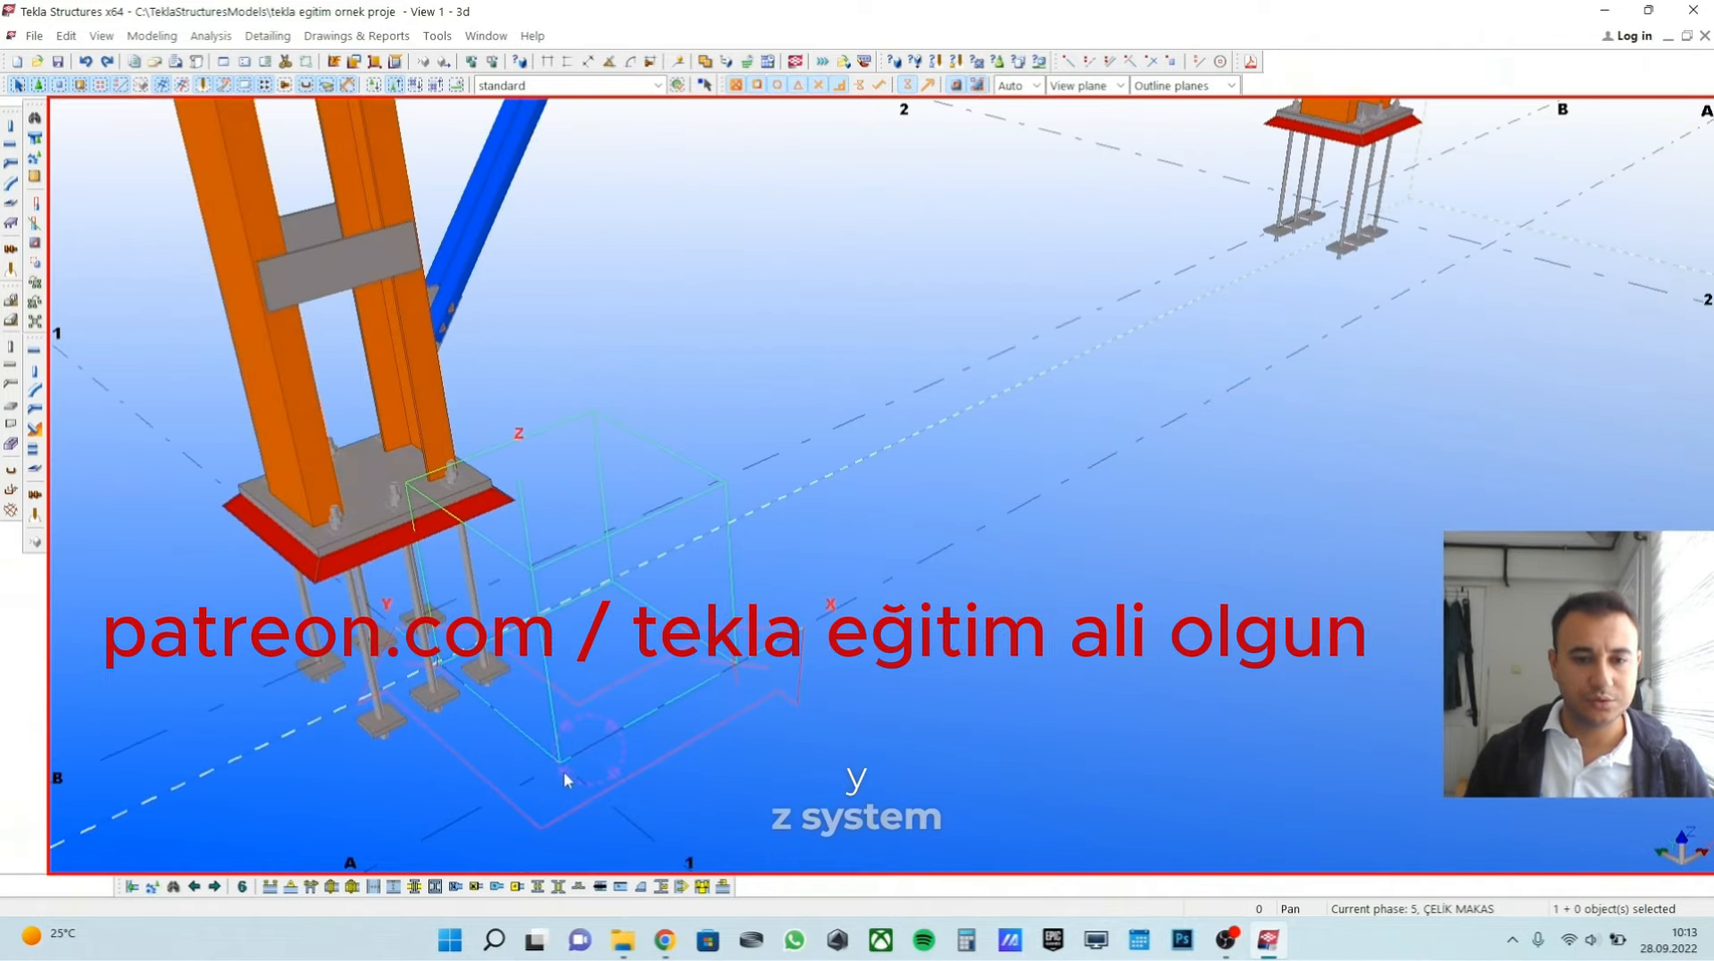
scroll(564, 770, "down", 4)
scroll(735, 808, "down", 4)
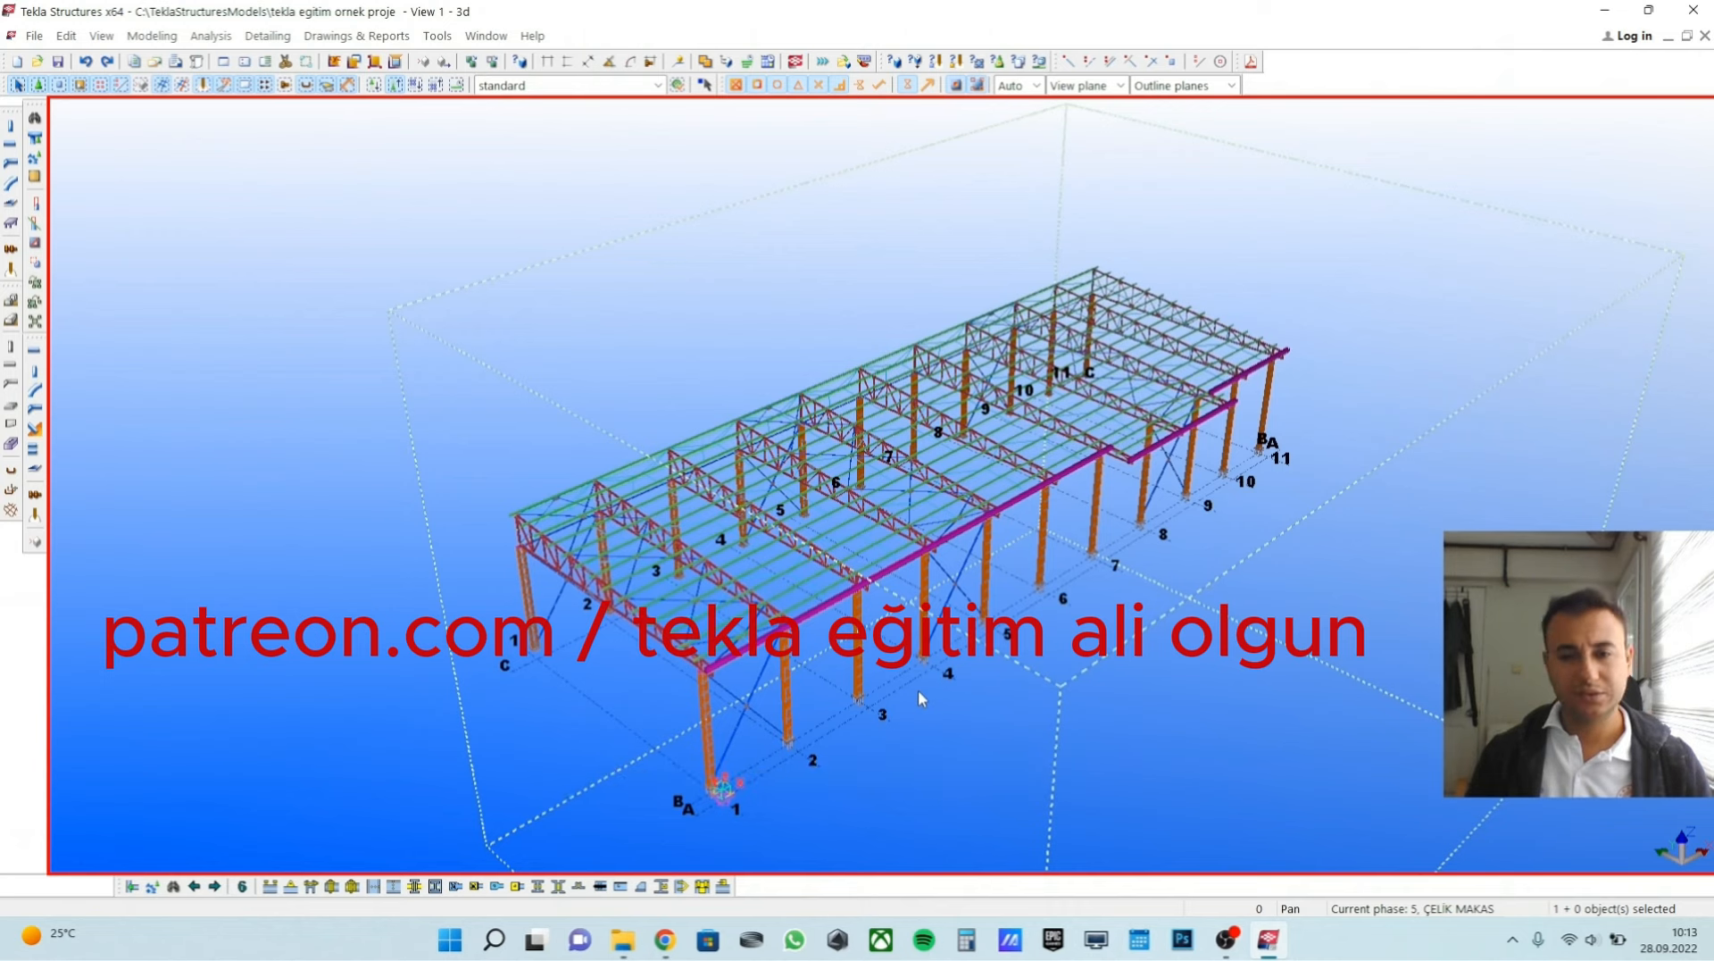
middle_click_drag(831, 700, 873, 630)
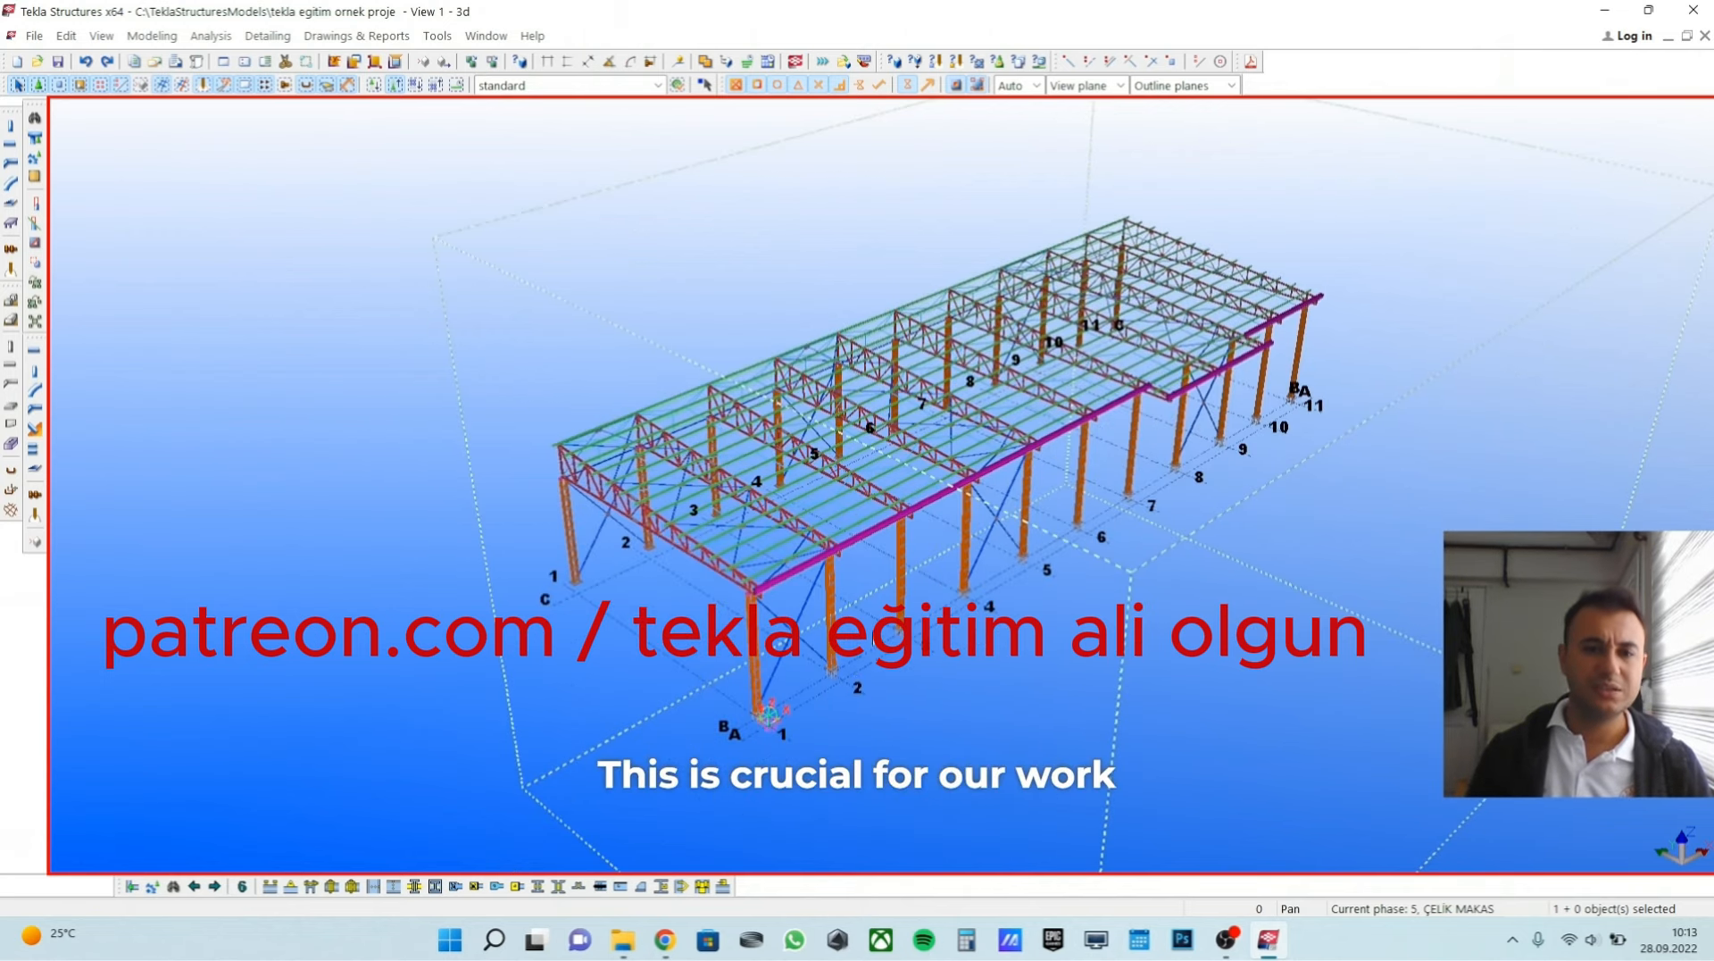
middle_click_drag(839, 688, 806, 737)
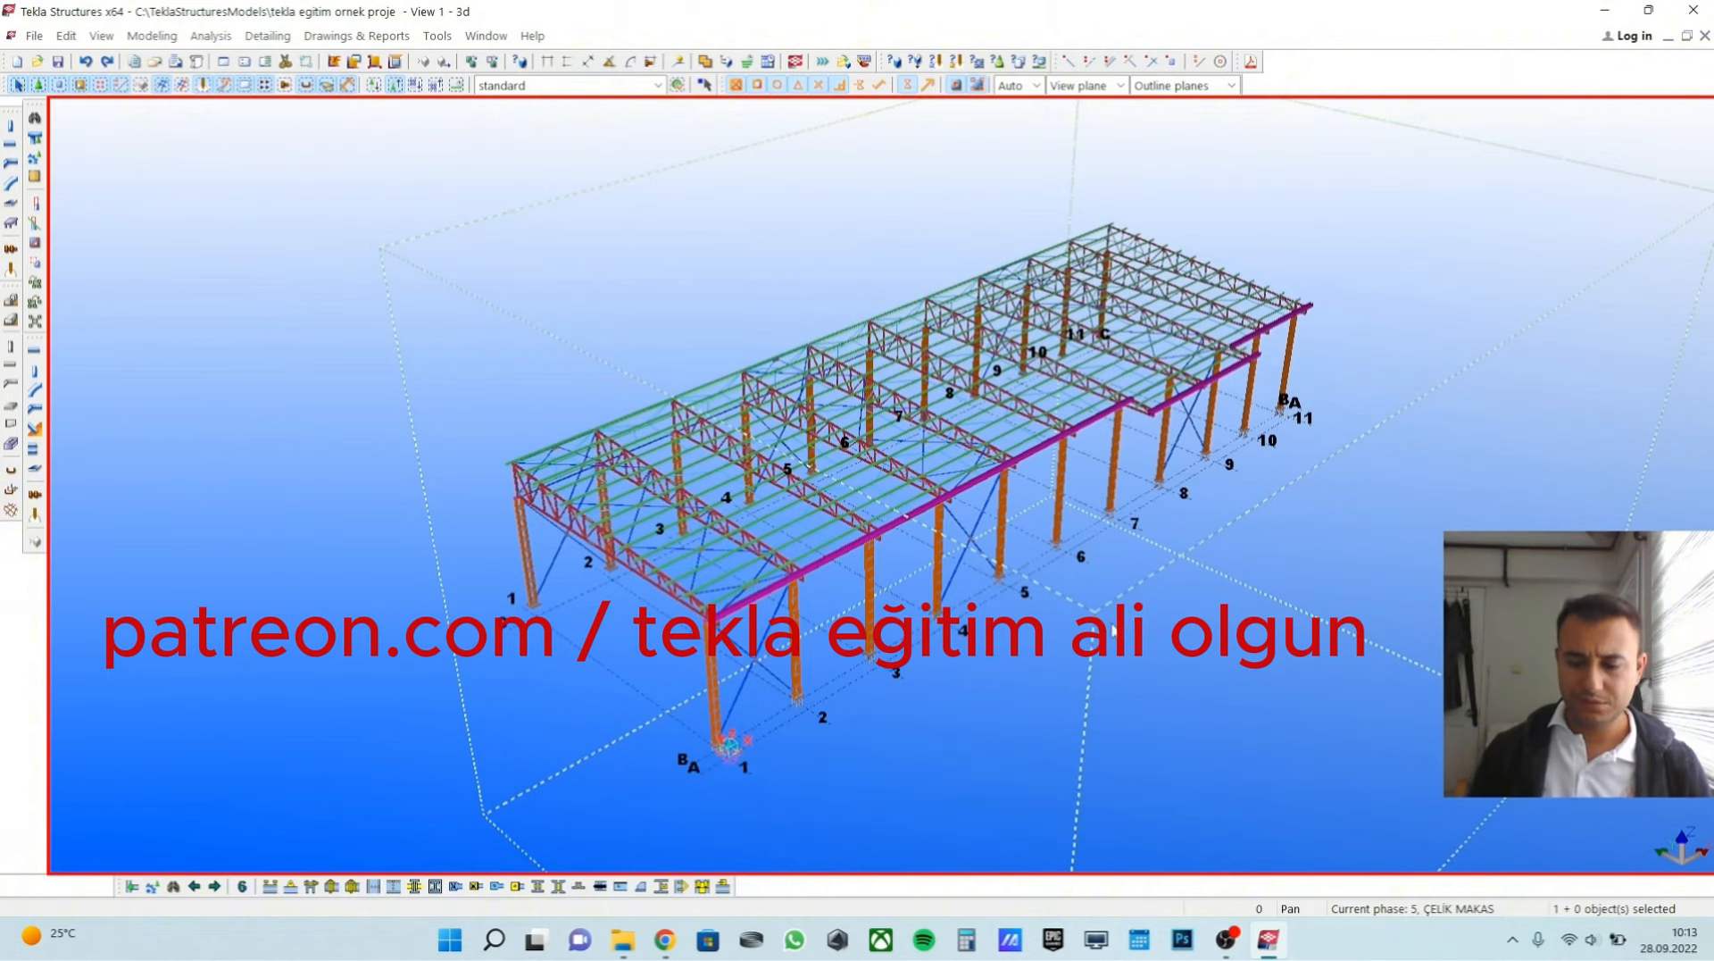
scroll(920, 652, "up", 5)
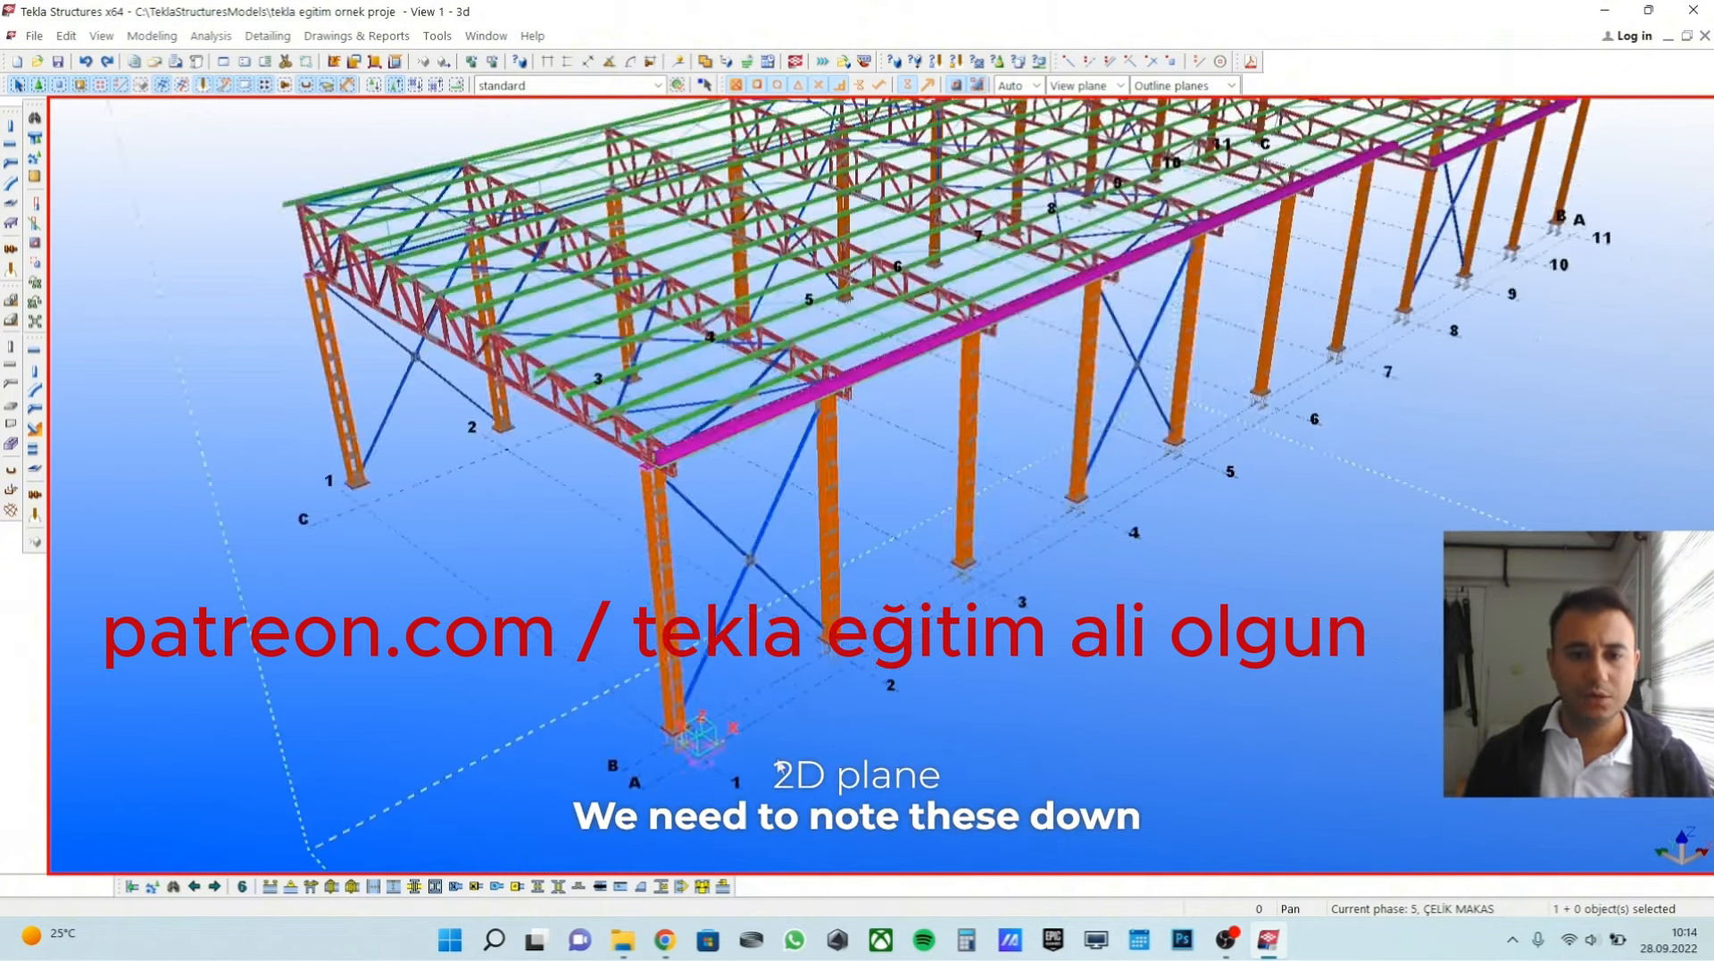
scroll(784, 708, "down", 5)
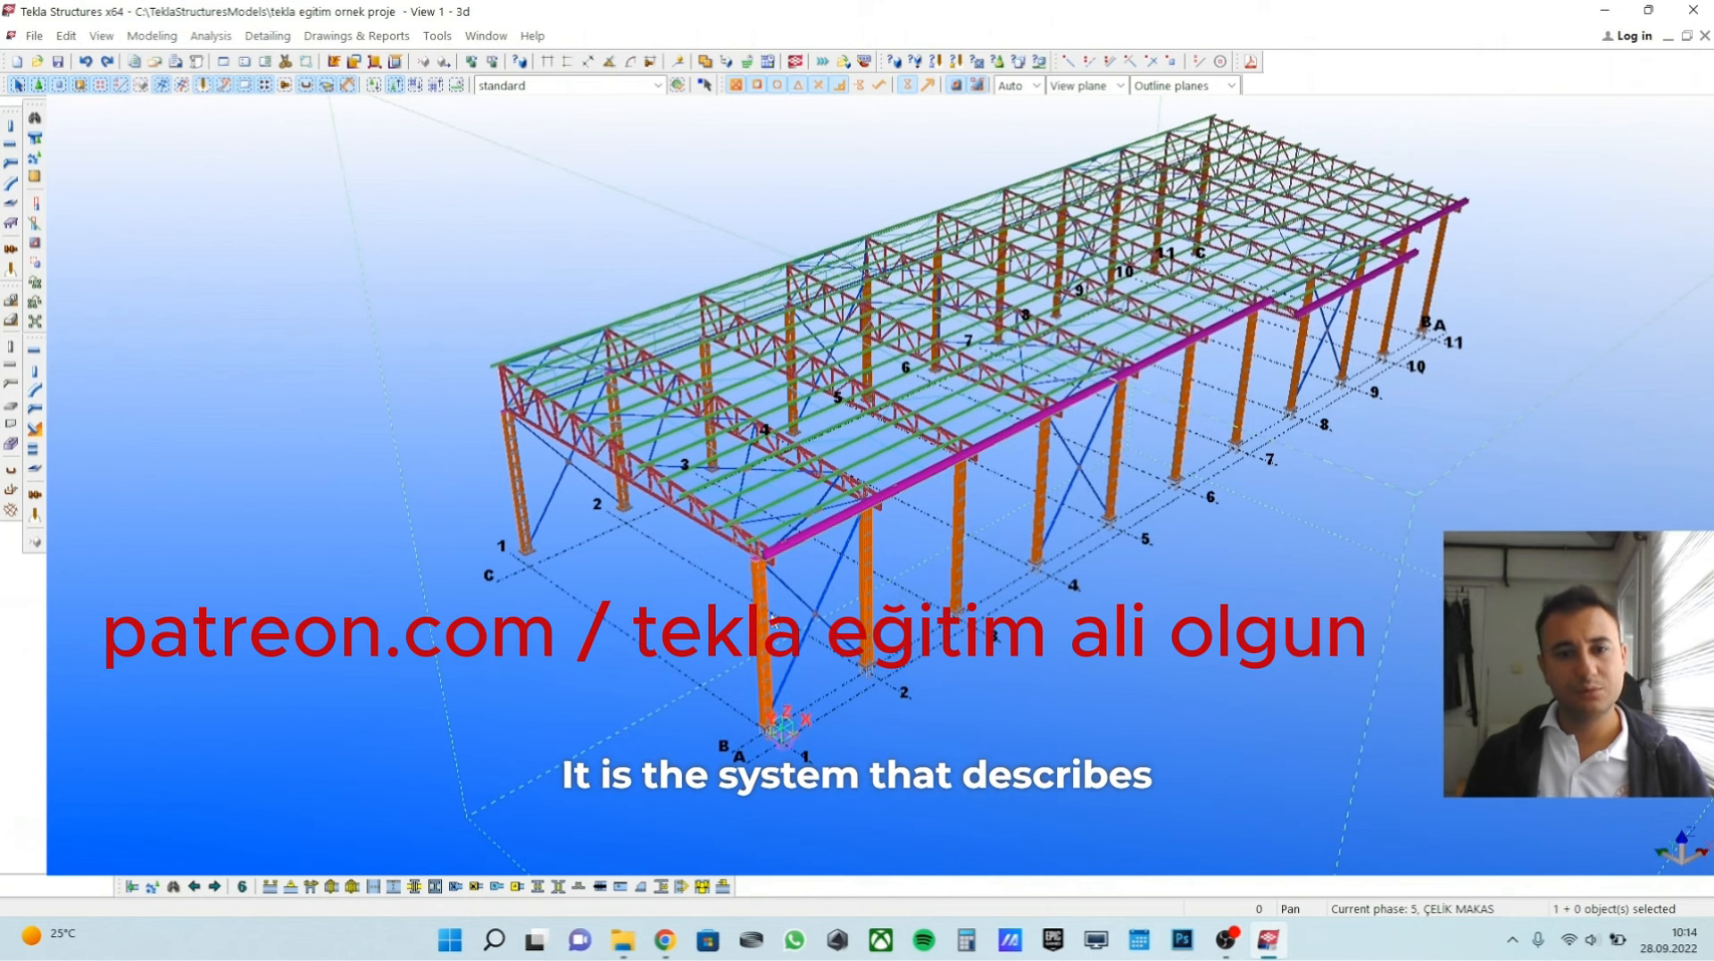
scroll(821, 728, "up", 3)
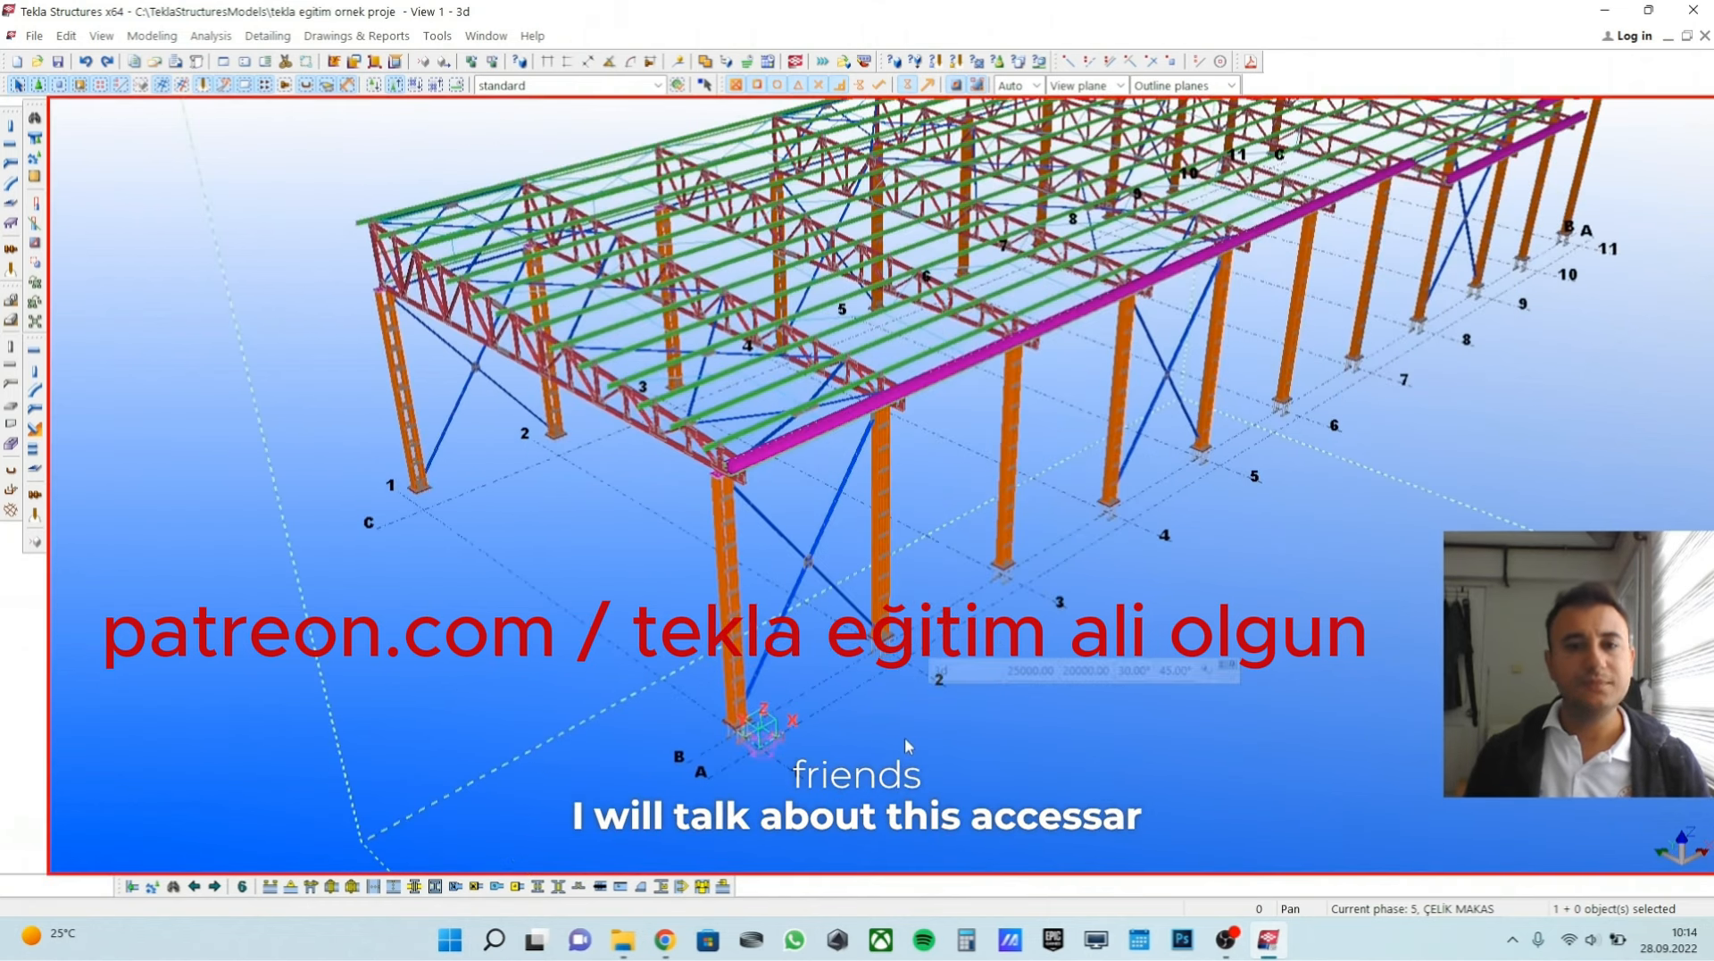
scroll(925, 730, "down", 2)
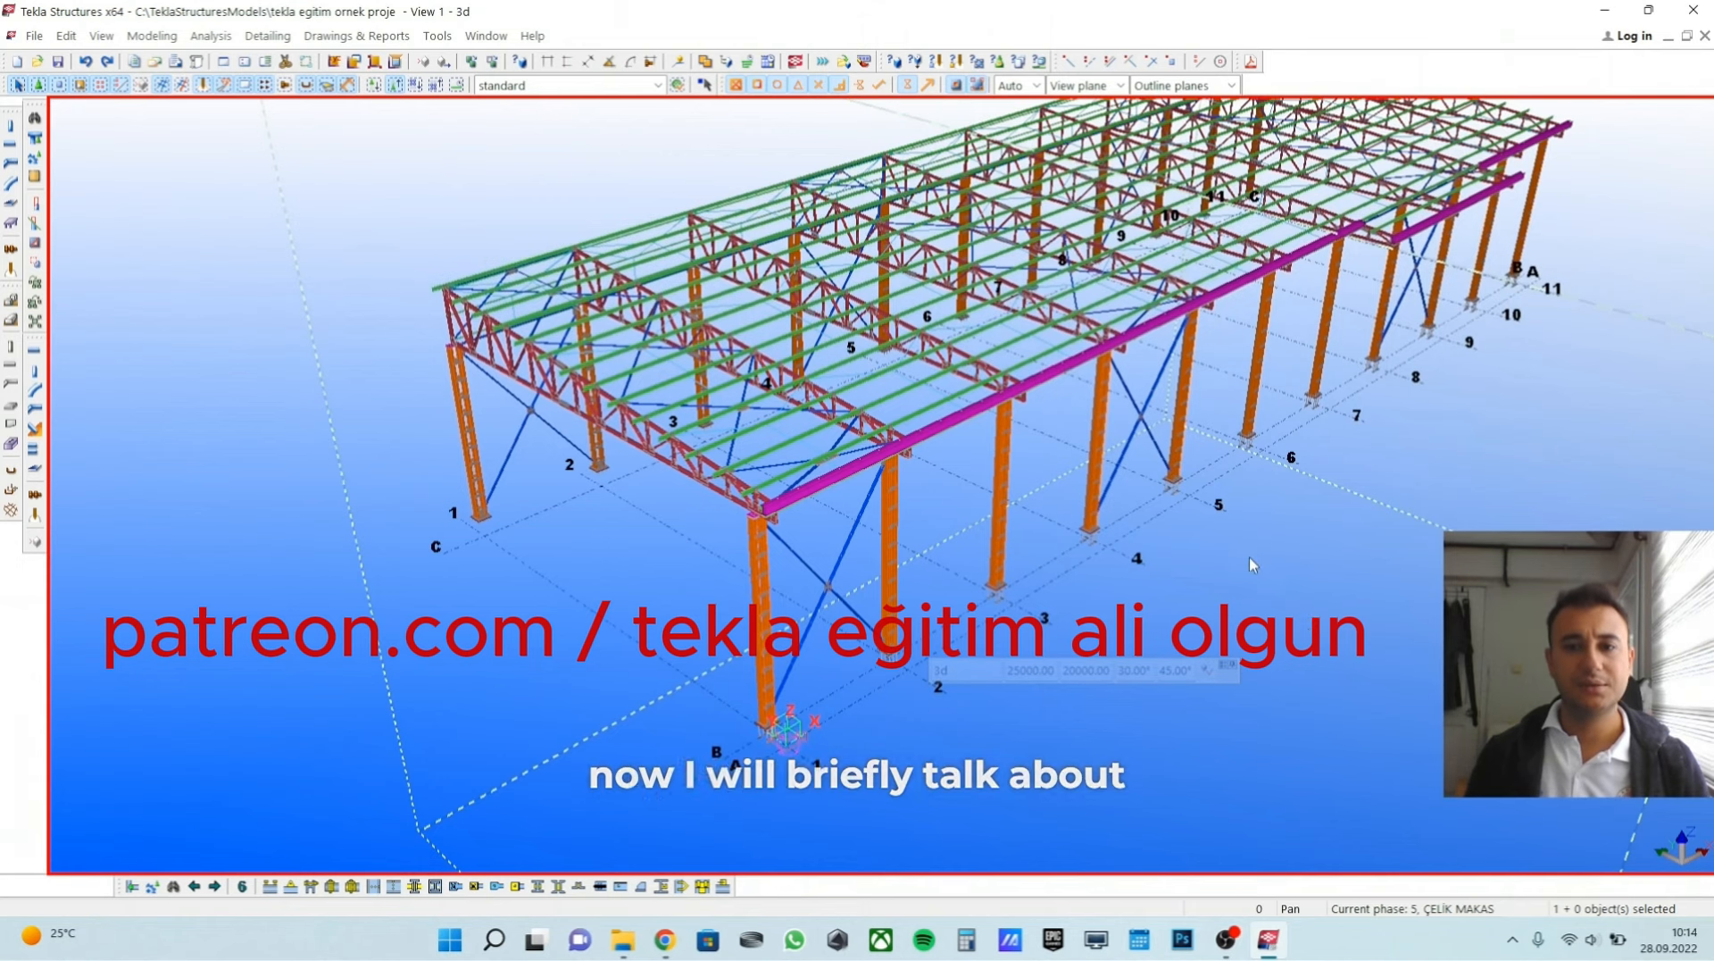
Open the grid's properties and compare its X coordinate spacings with the numbered axes along the building.
middle_click_drag(1250, 555, 1155, 575)
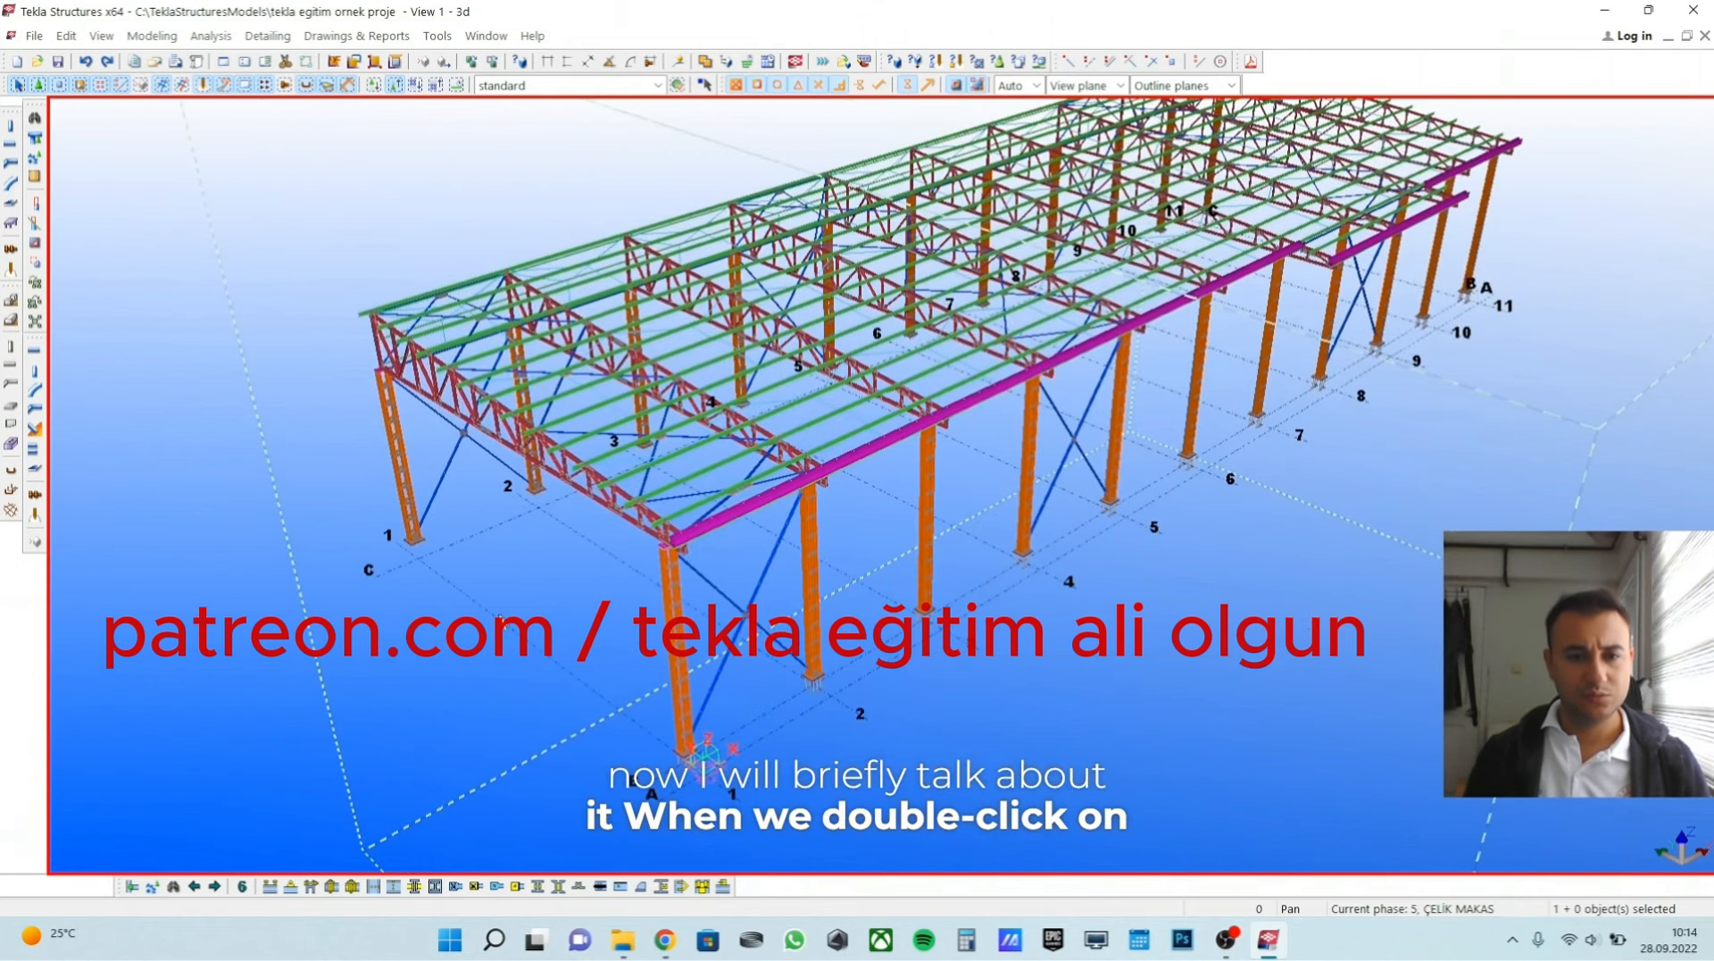
double_click(565, 674)
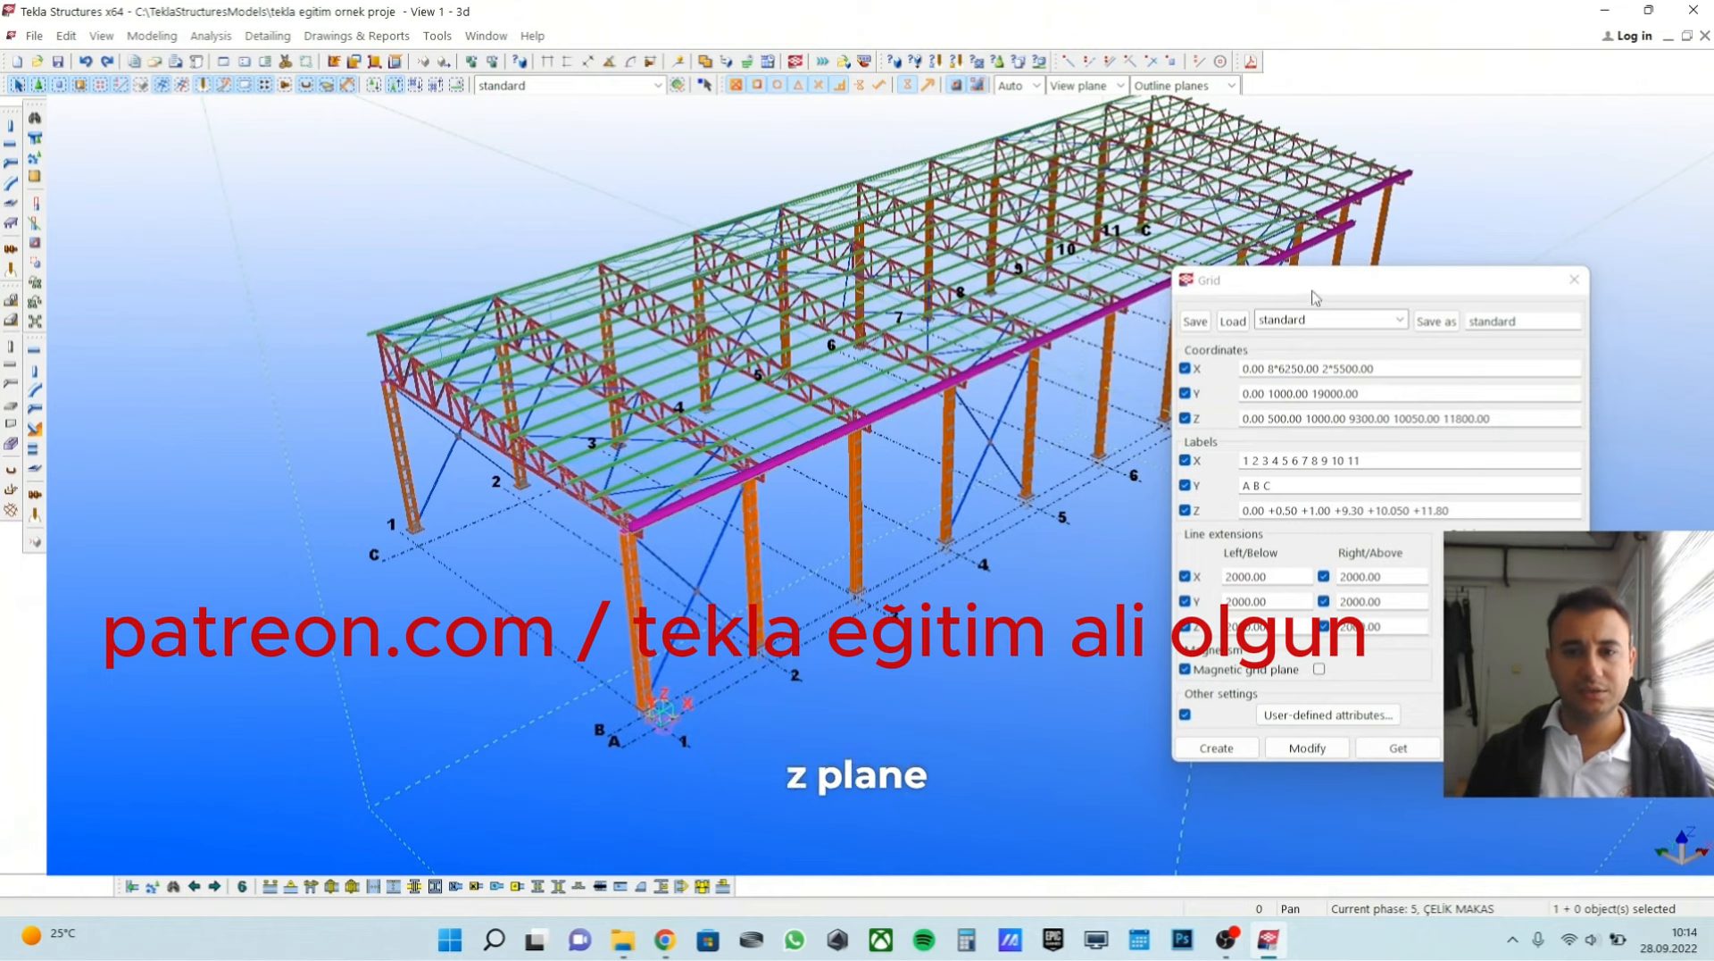
left_click_drag(1419, 290, 1386, 325)
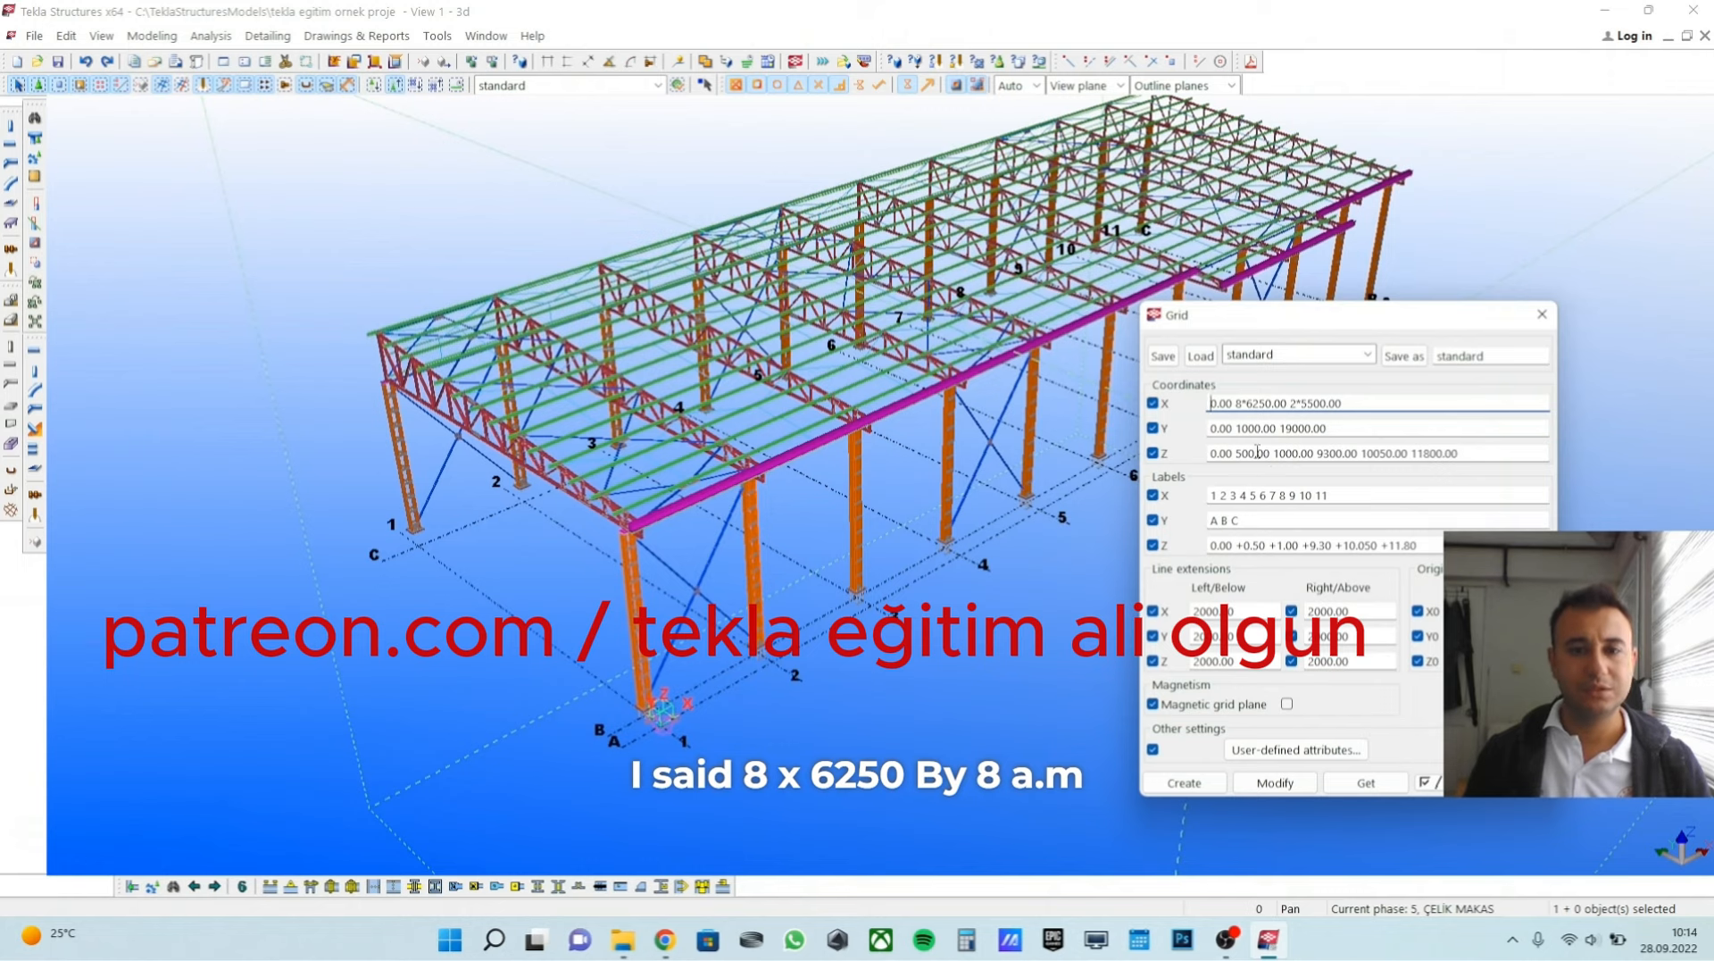
left_click(1246, 403)
type("6")
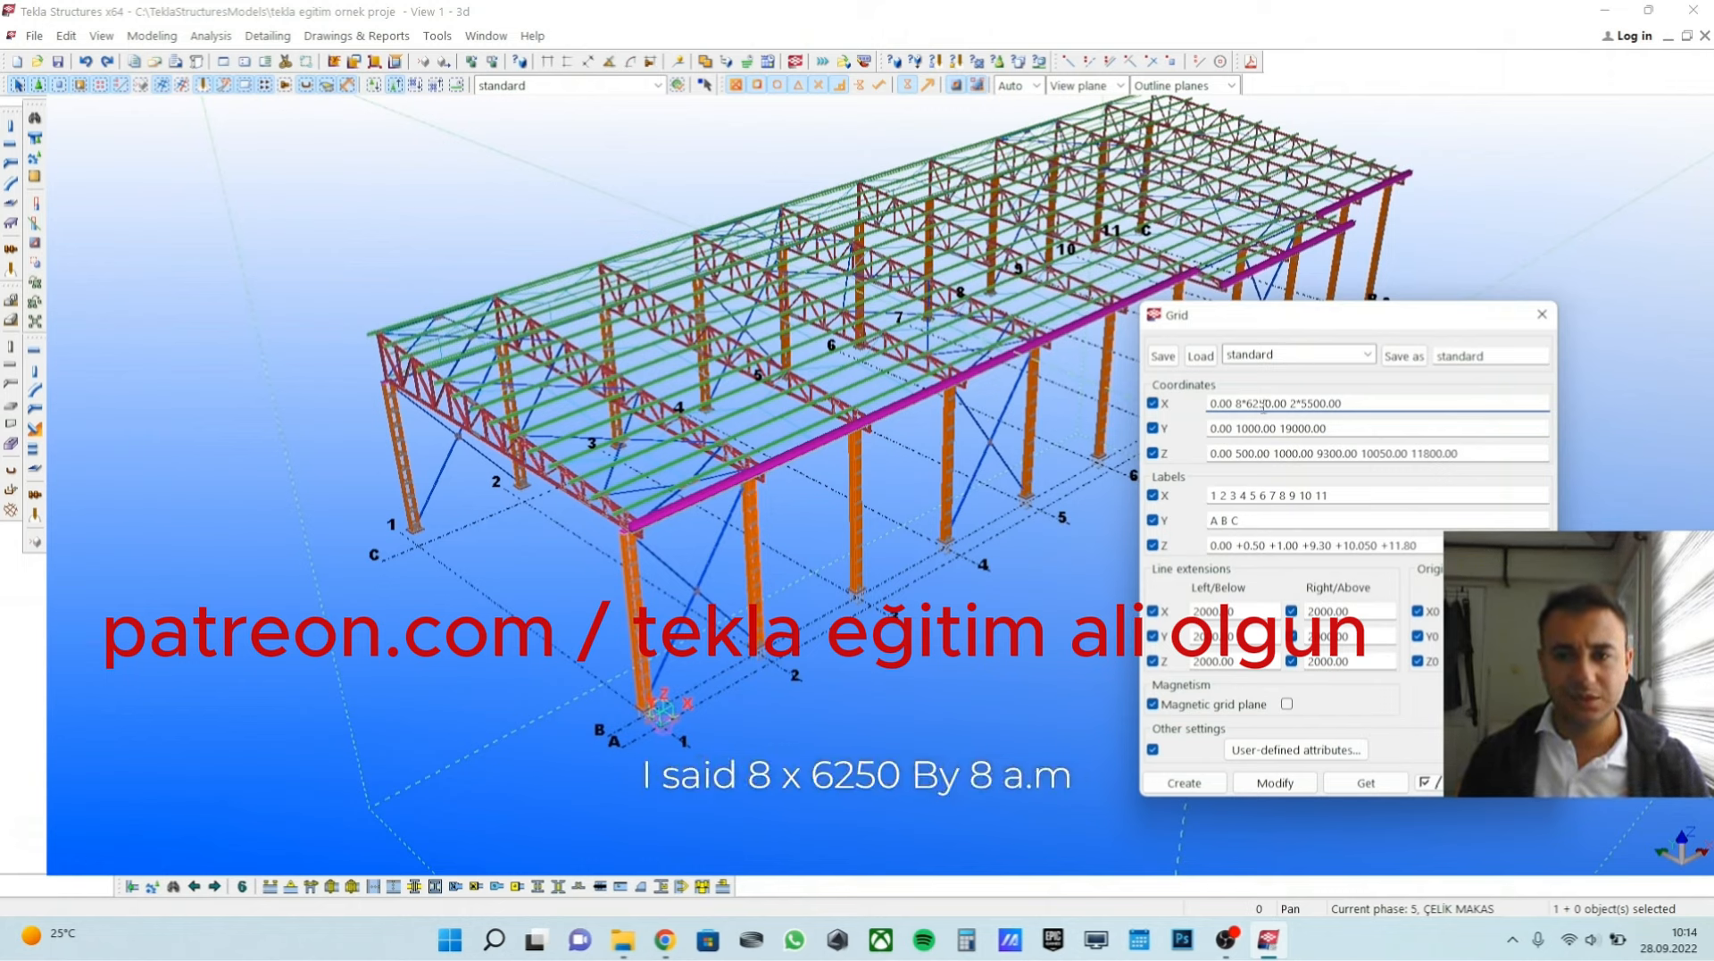
left_click_drag(1341, 322, 1507, 342)
middle_click_drag(942, 590, 783, 597)
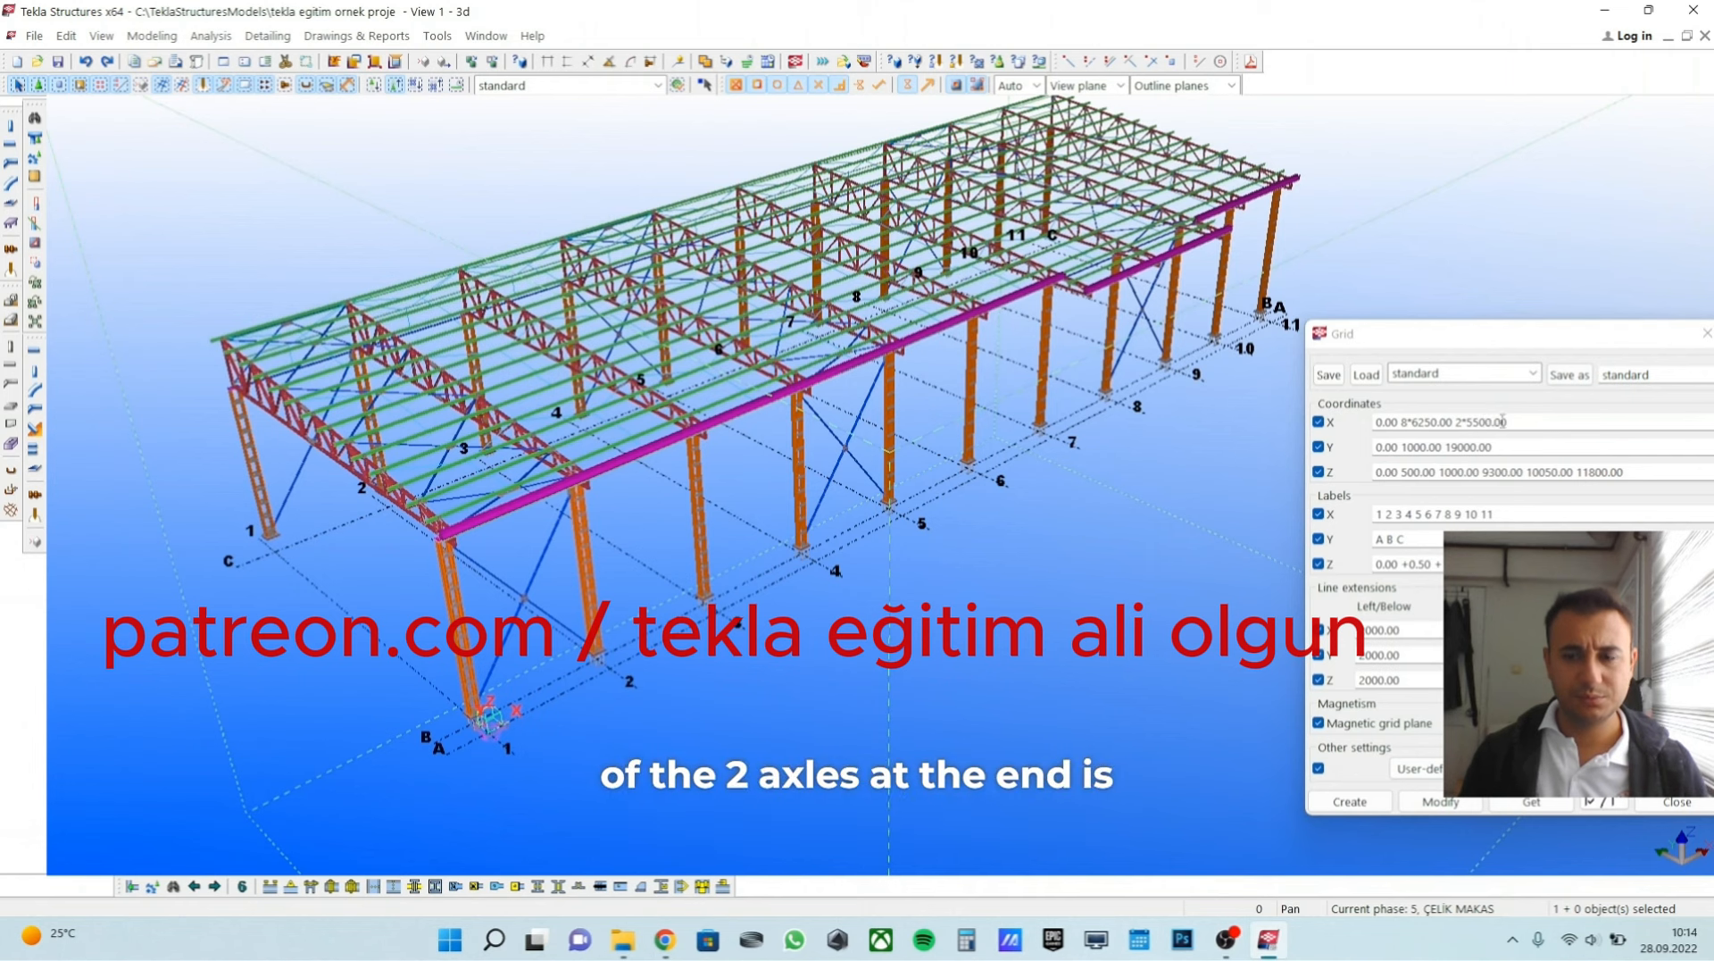
middle_click_drag(1207, 374, 1188, 372)
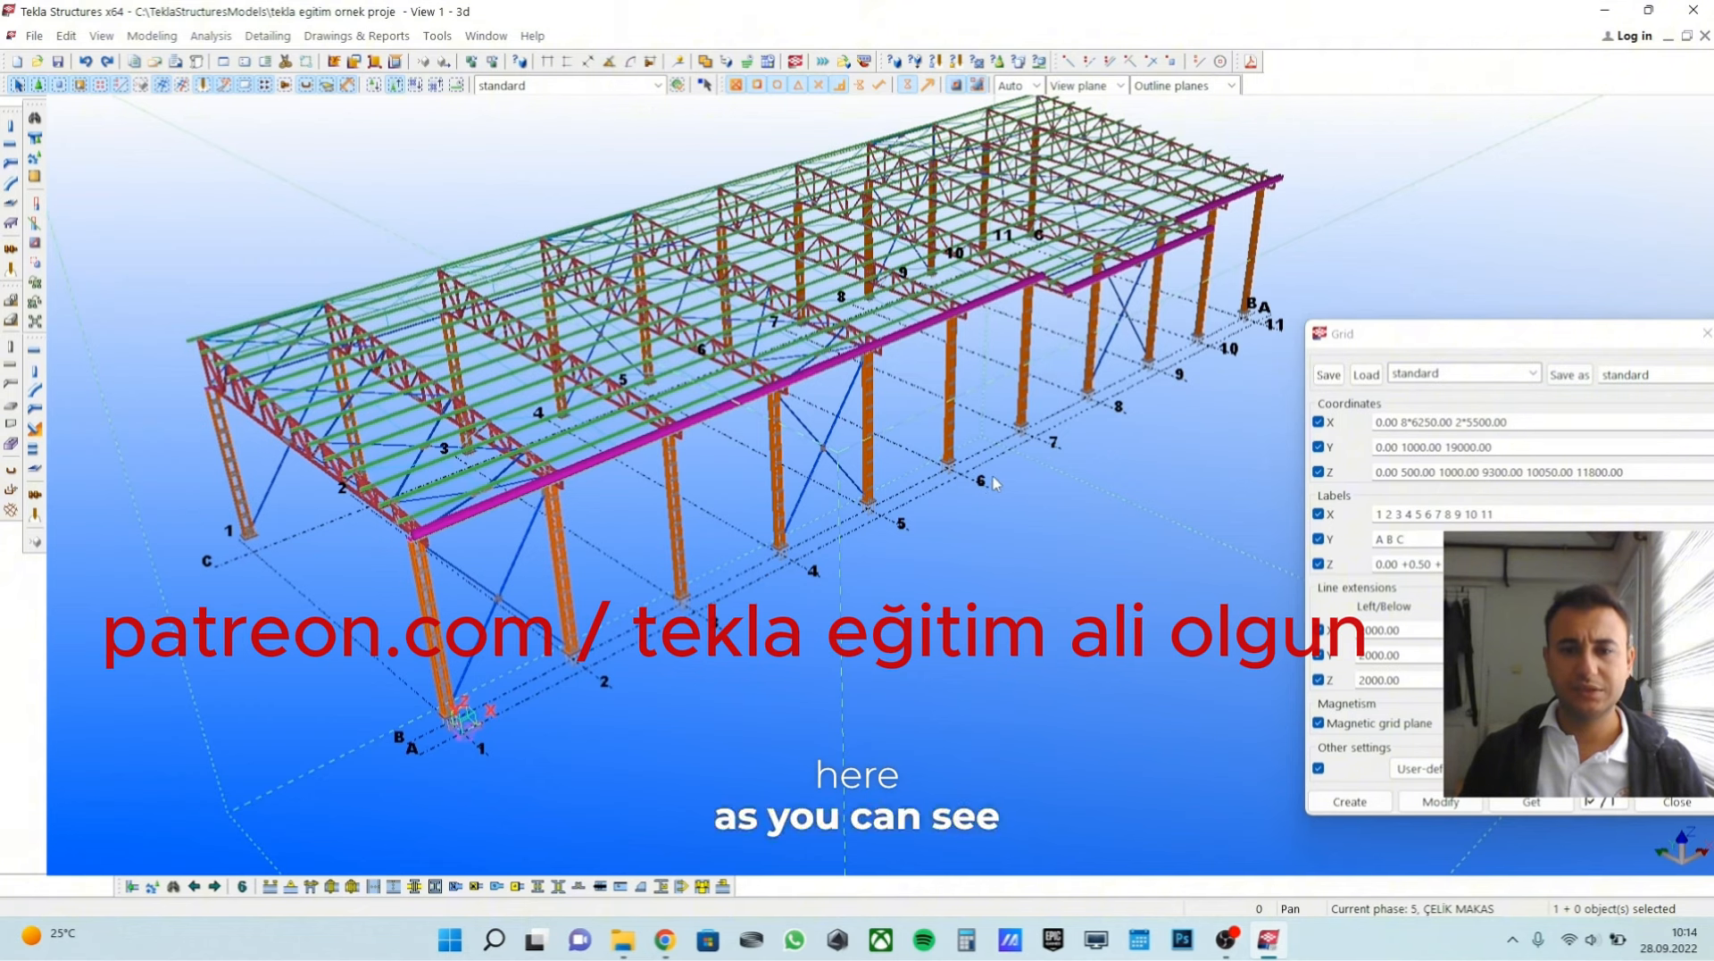
Examine the distances between axes A, B and C in the model against the grid's Y coordinates.
scroll(506, 770, "up", 8)
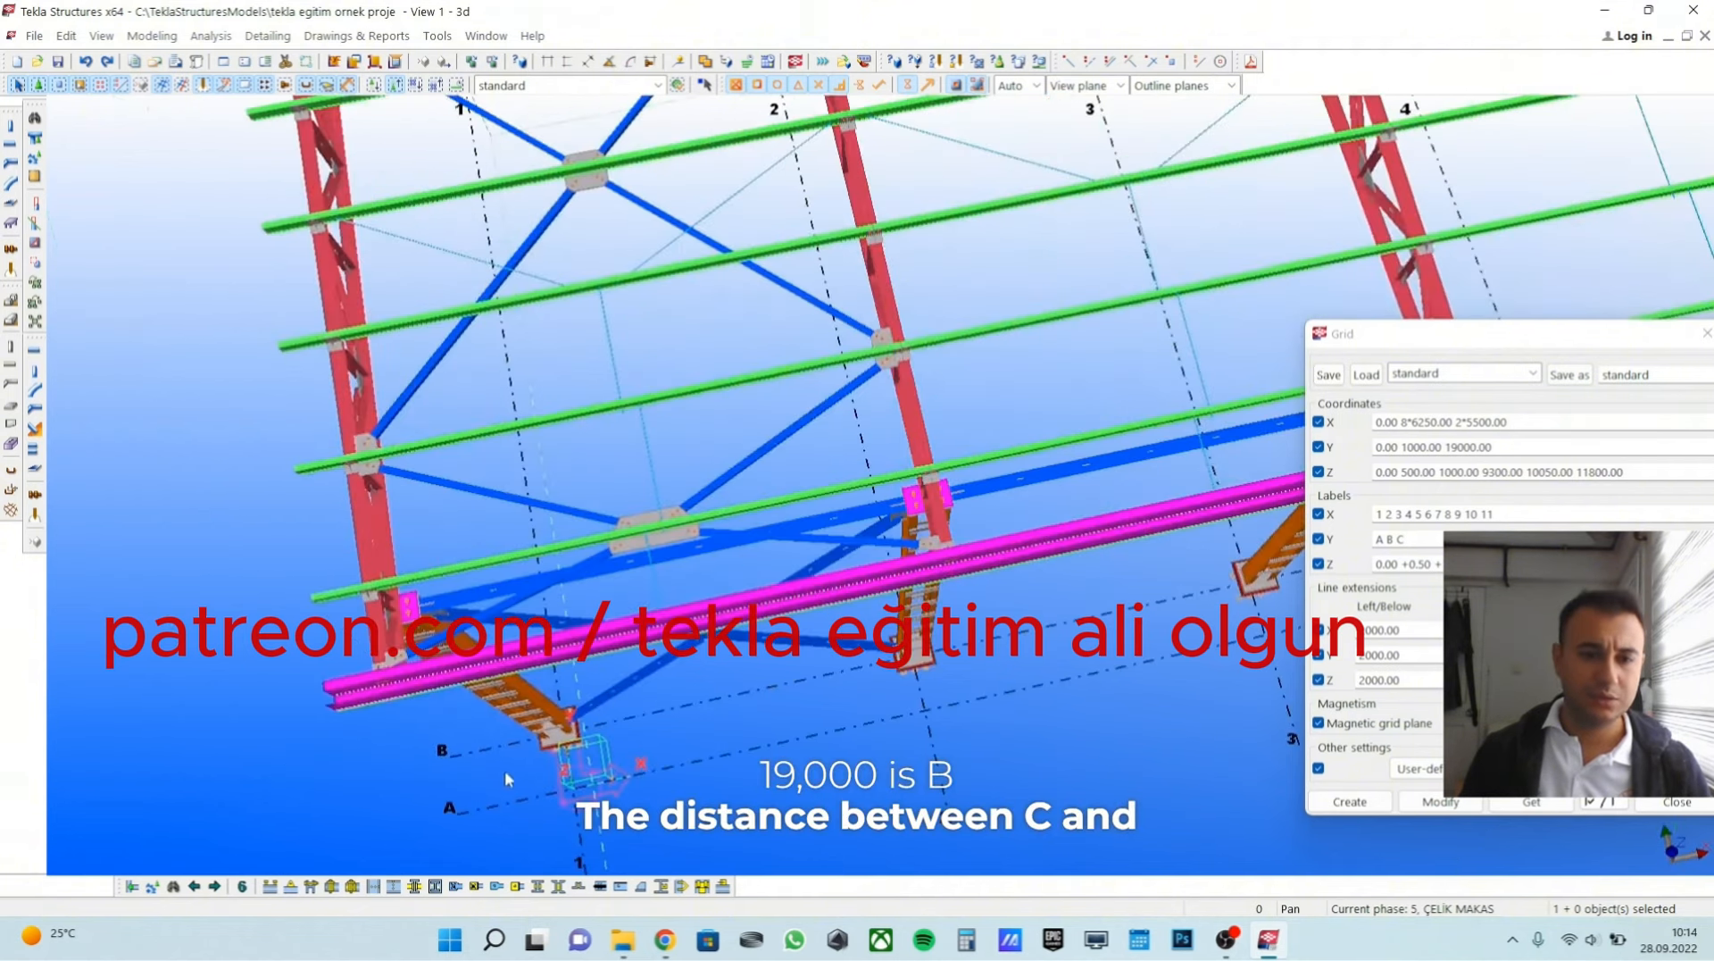
scroll(485, 806, "down", 5)
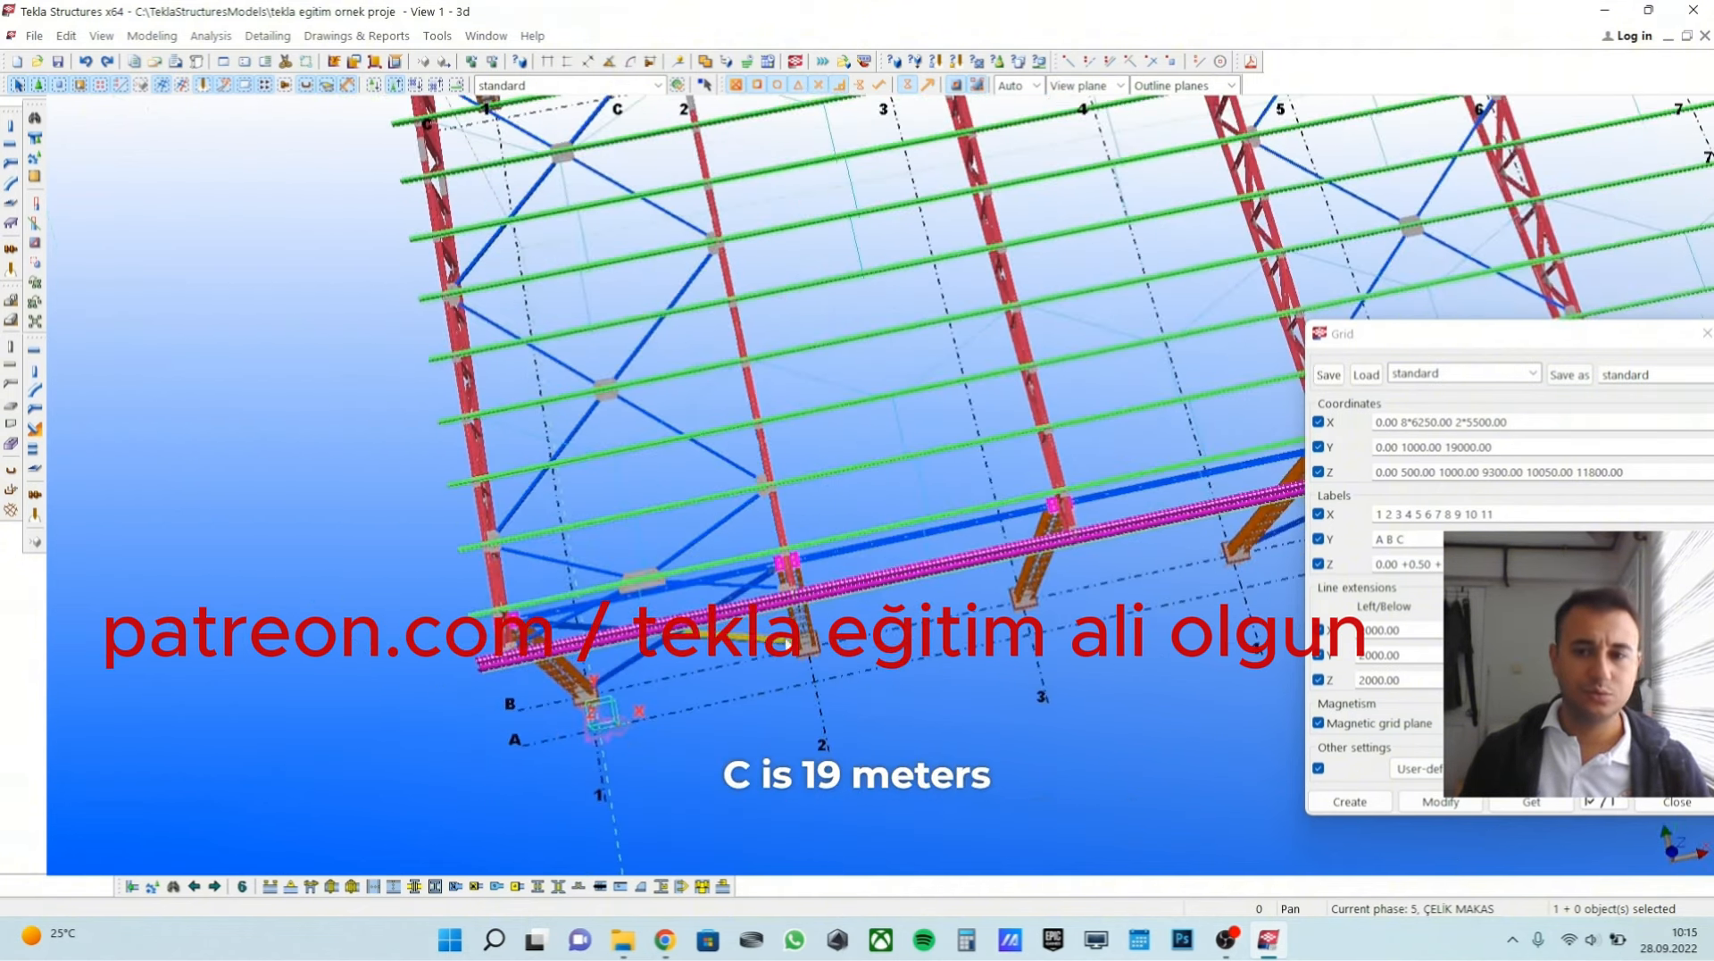
scroll(625, 527, "down", 6)
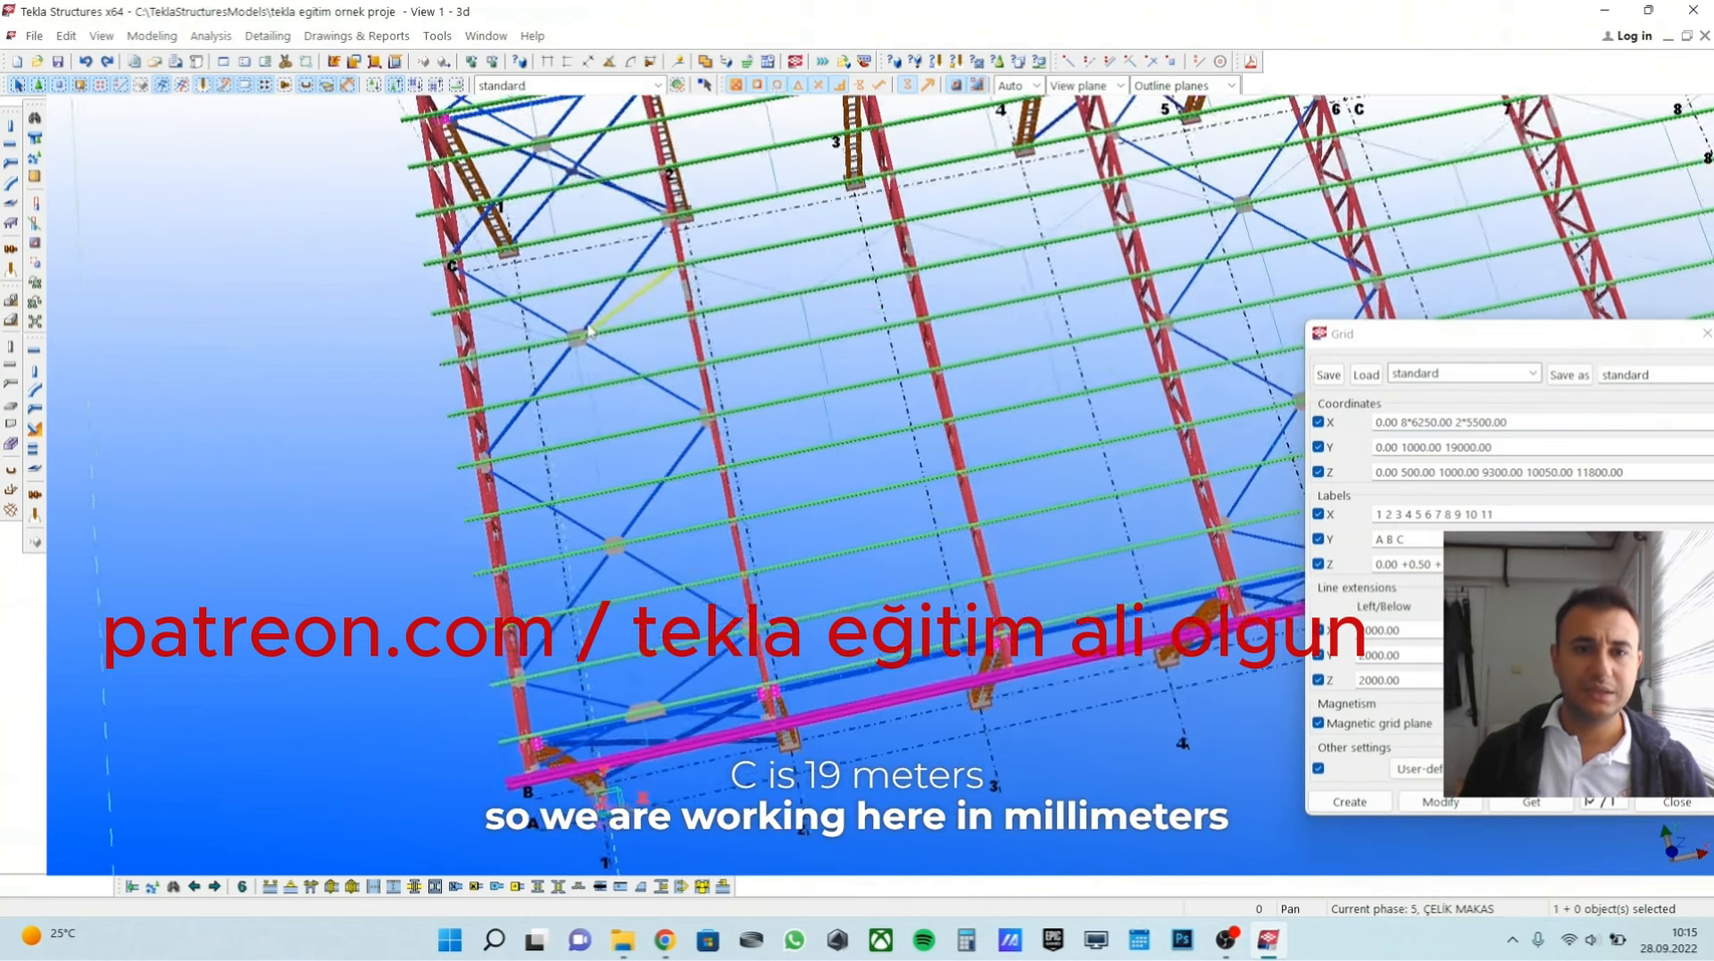
scroll(538, 725, "up", 8)
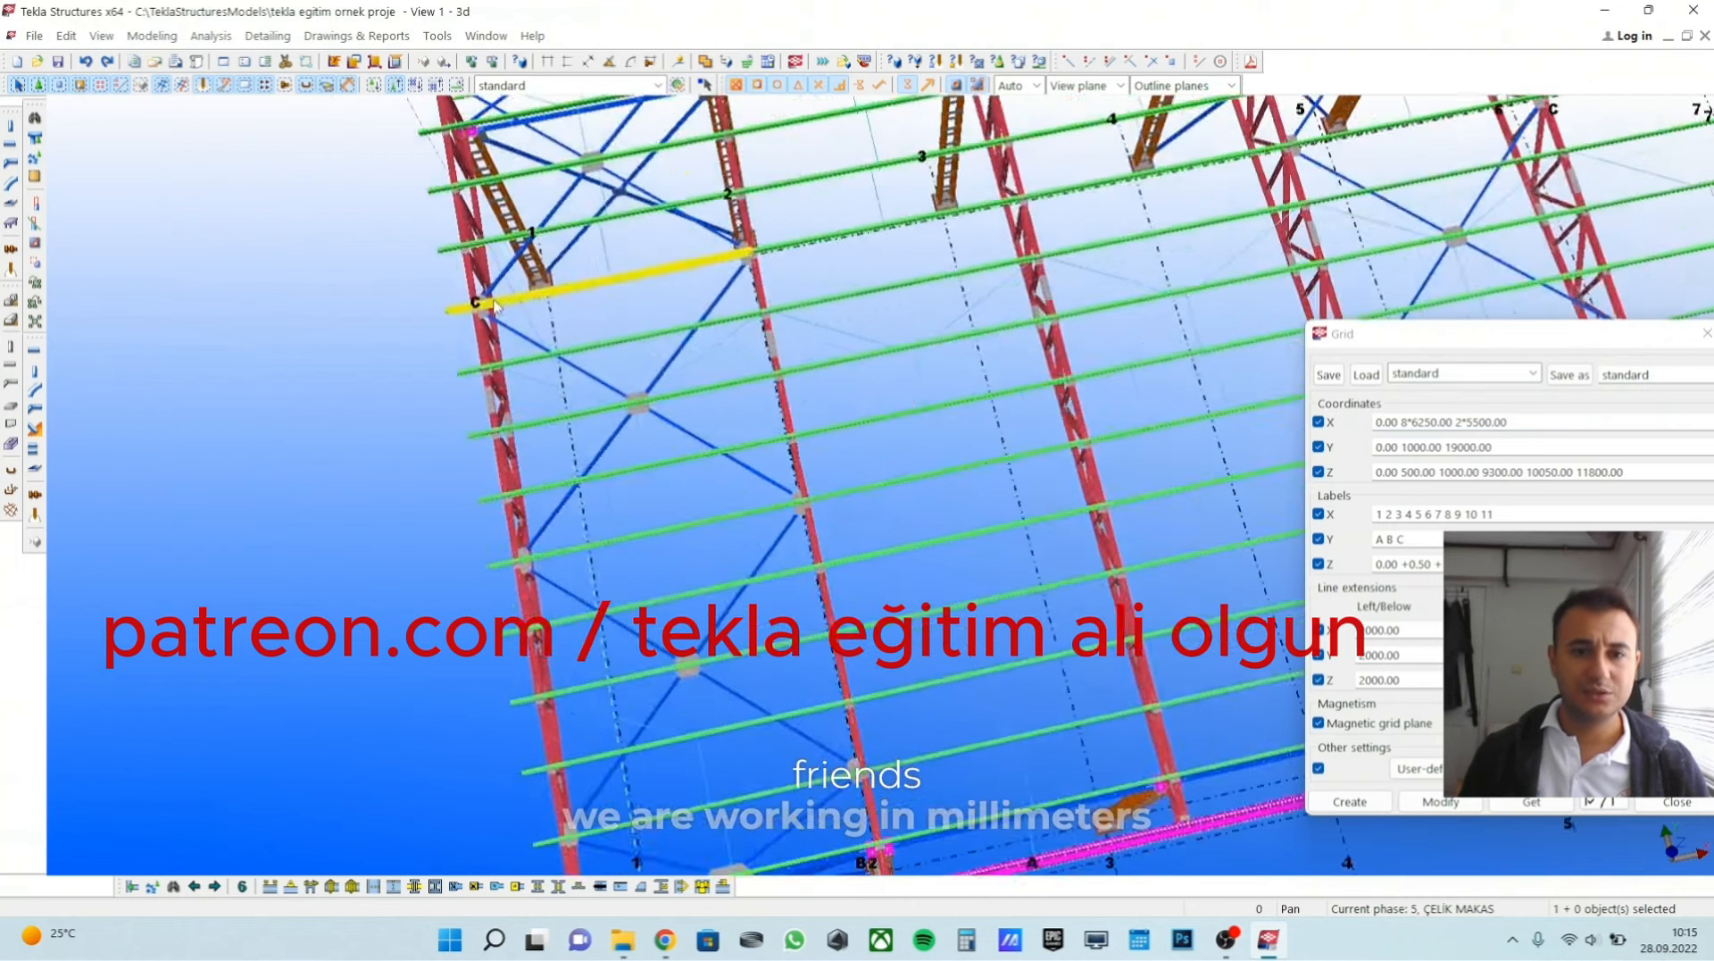
scroll(569, 427, "down", 8)
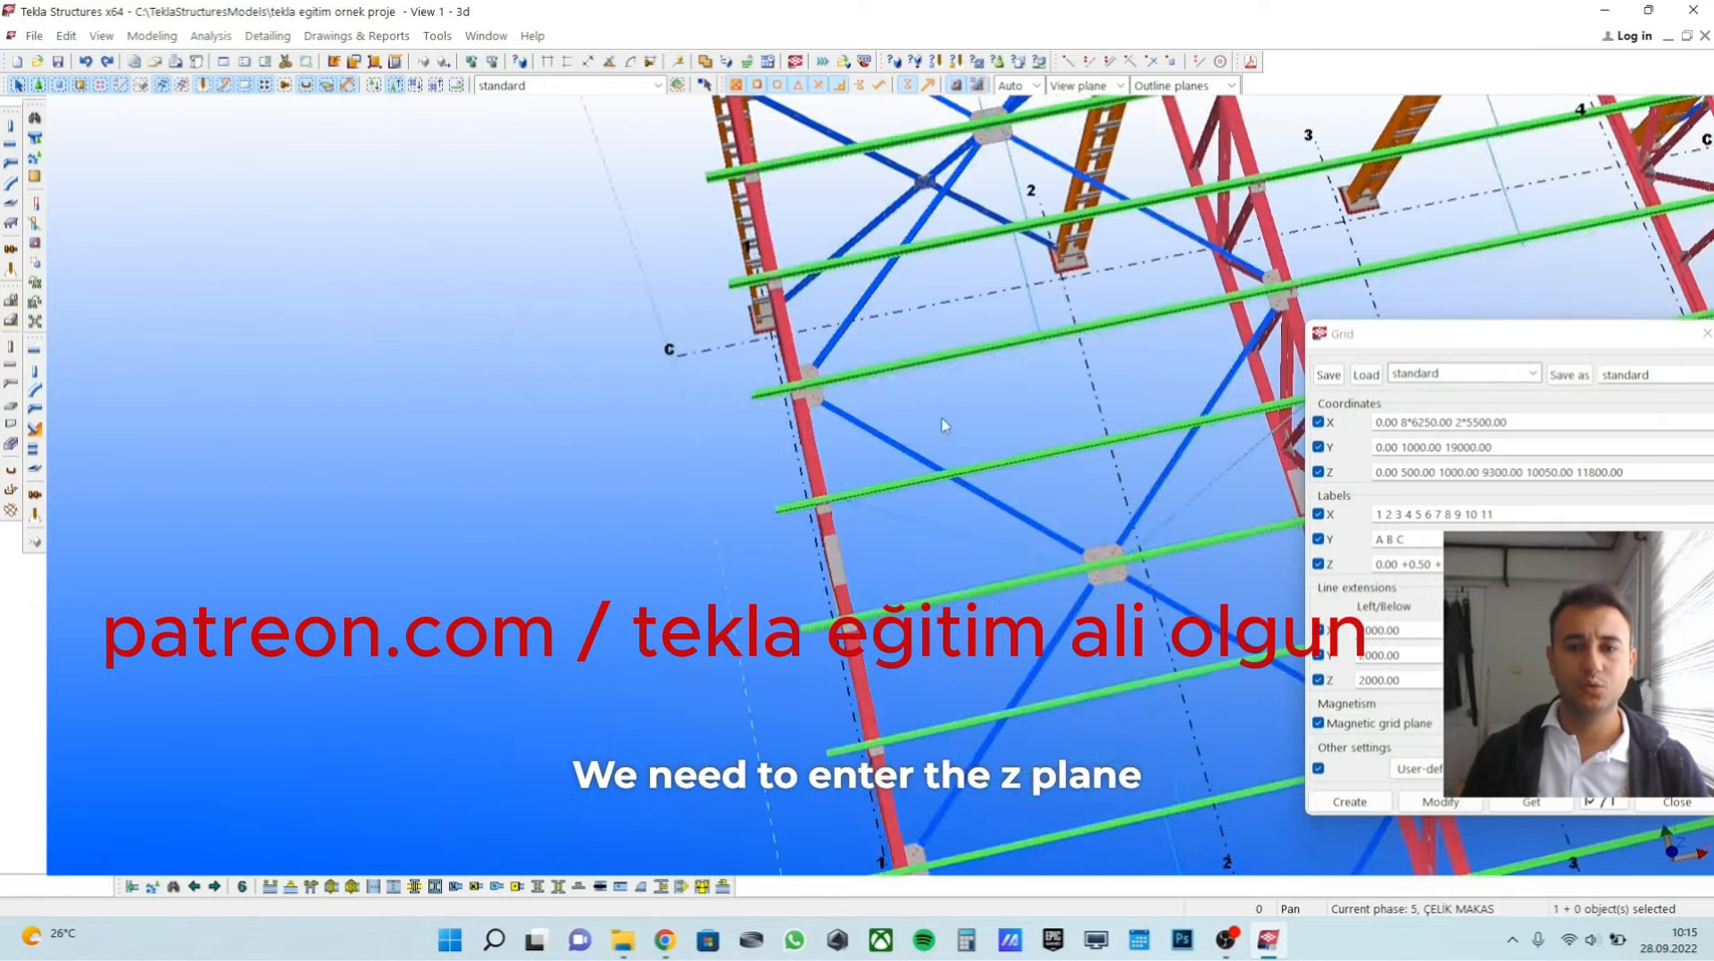
Move the grid properties clear of the model and switch to the GRID 1 elevation view.
left_click_drag(1455, 342, 1312, 285)
middle_click_drag(964, 391, 783, 368, "ctrl")
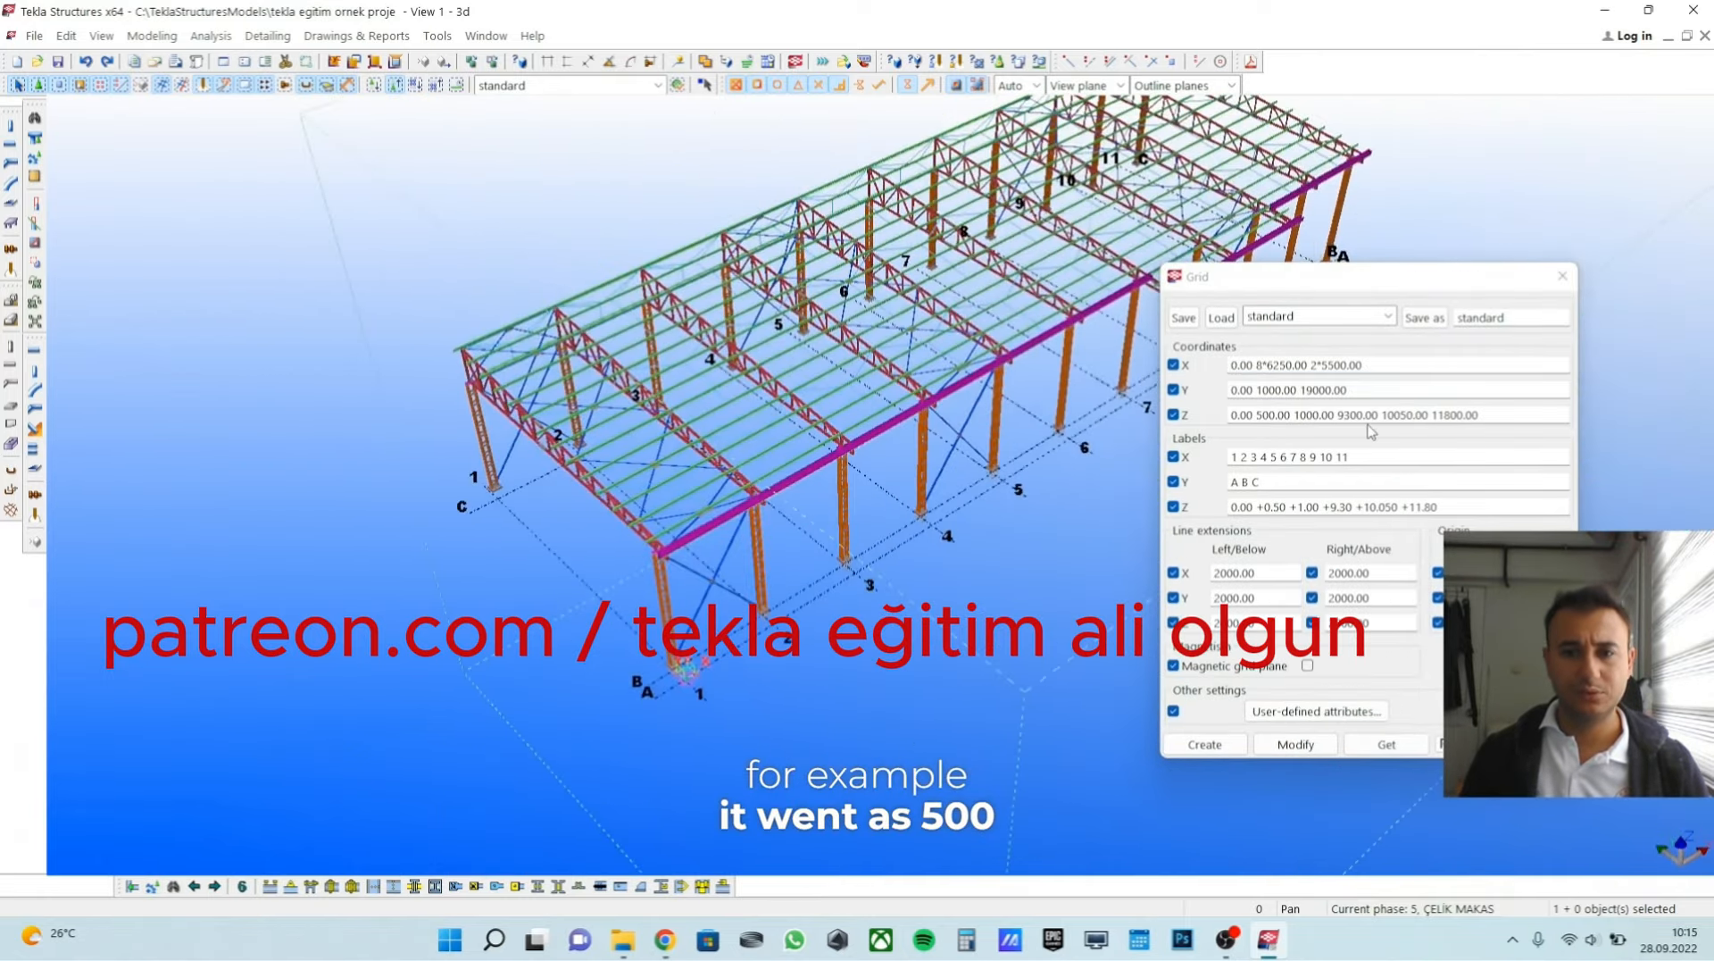
scroll(774, 428, "up", 2)
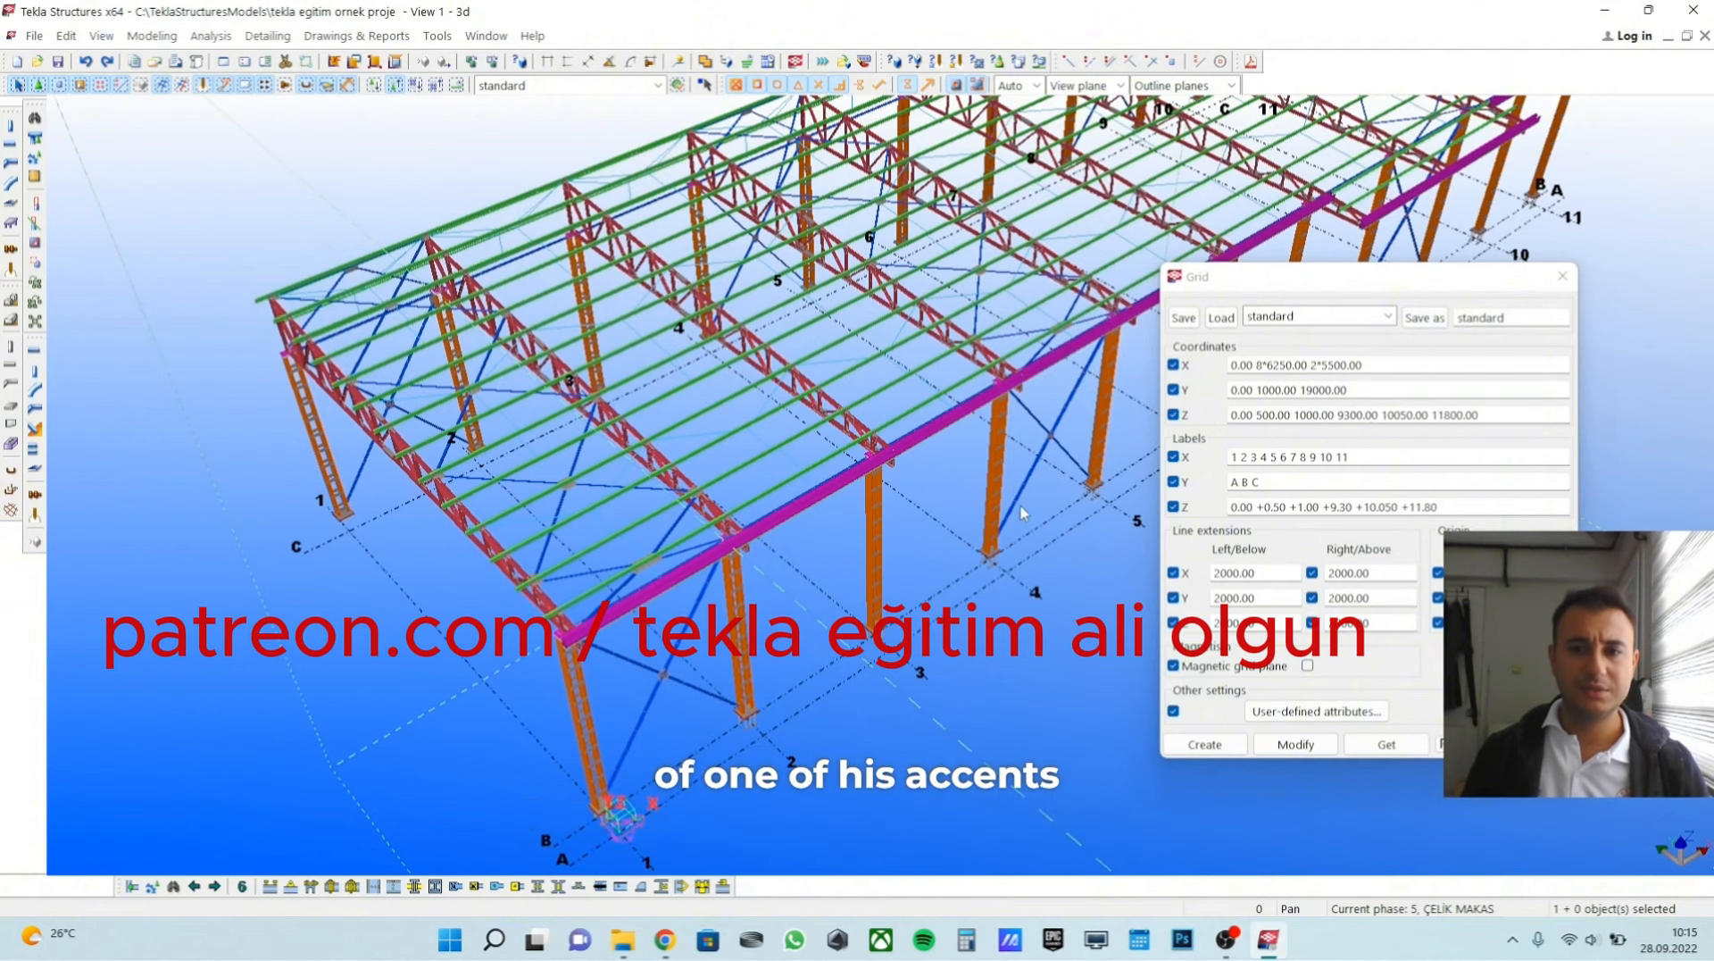
scroll(1022, 511, "down", 1)
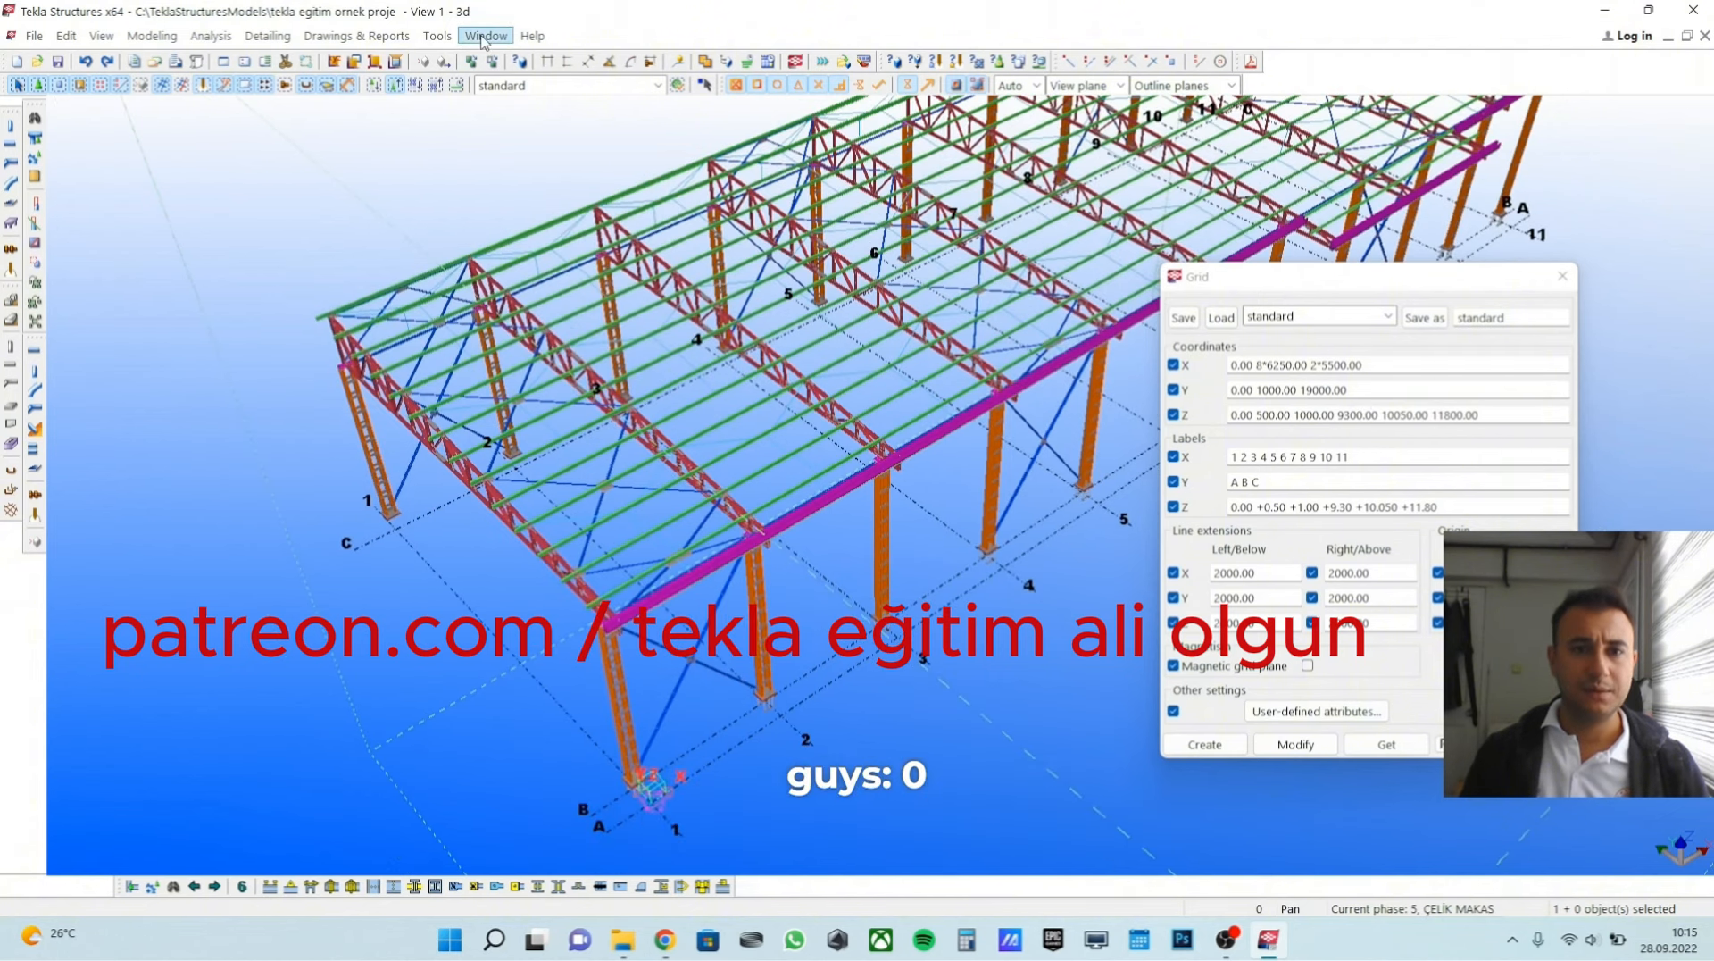
left_click(482, 36)
left_click(526, 181)
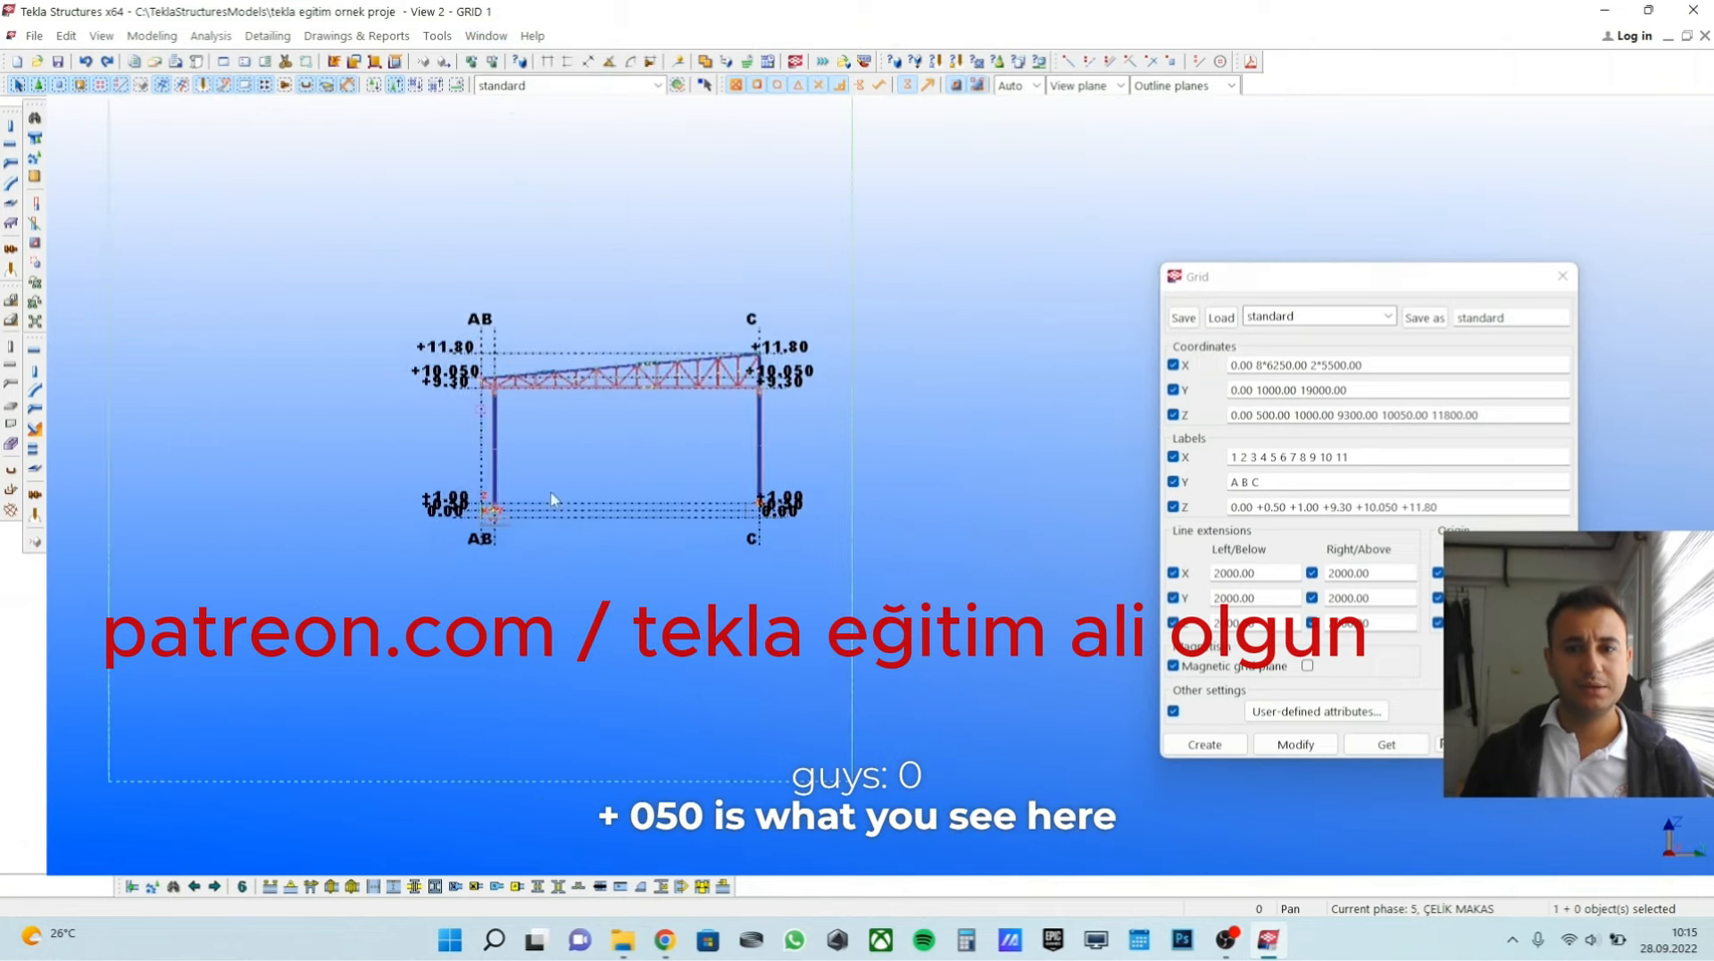
Compare the grid's Z coordinates and labels with the elevation levels at the column base and across the whole frame.
scroll(551, 498, "up", 8)
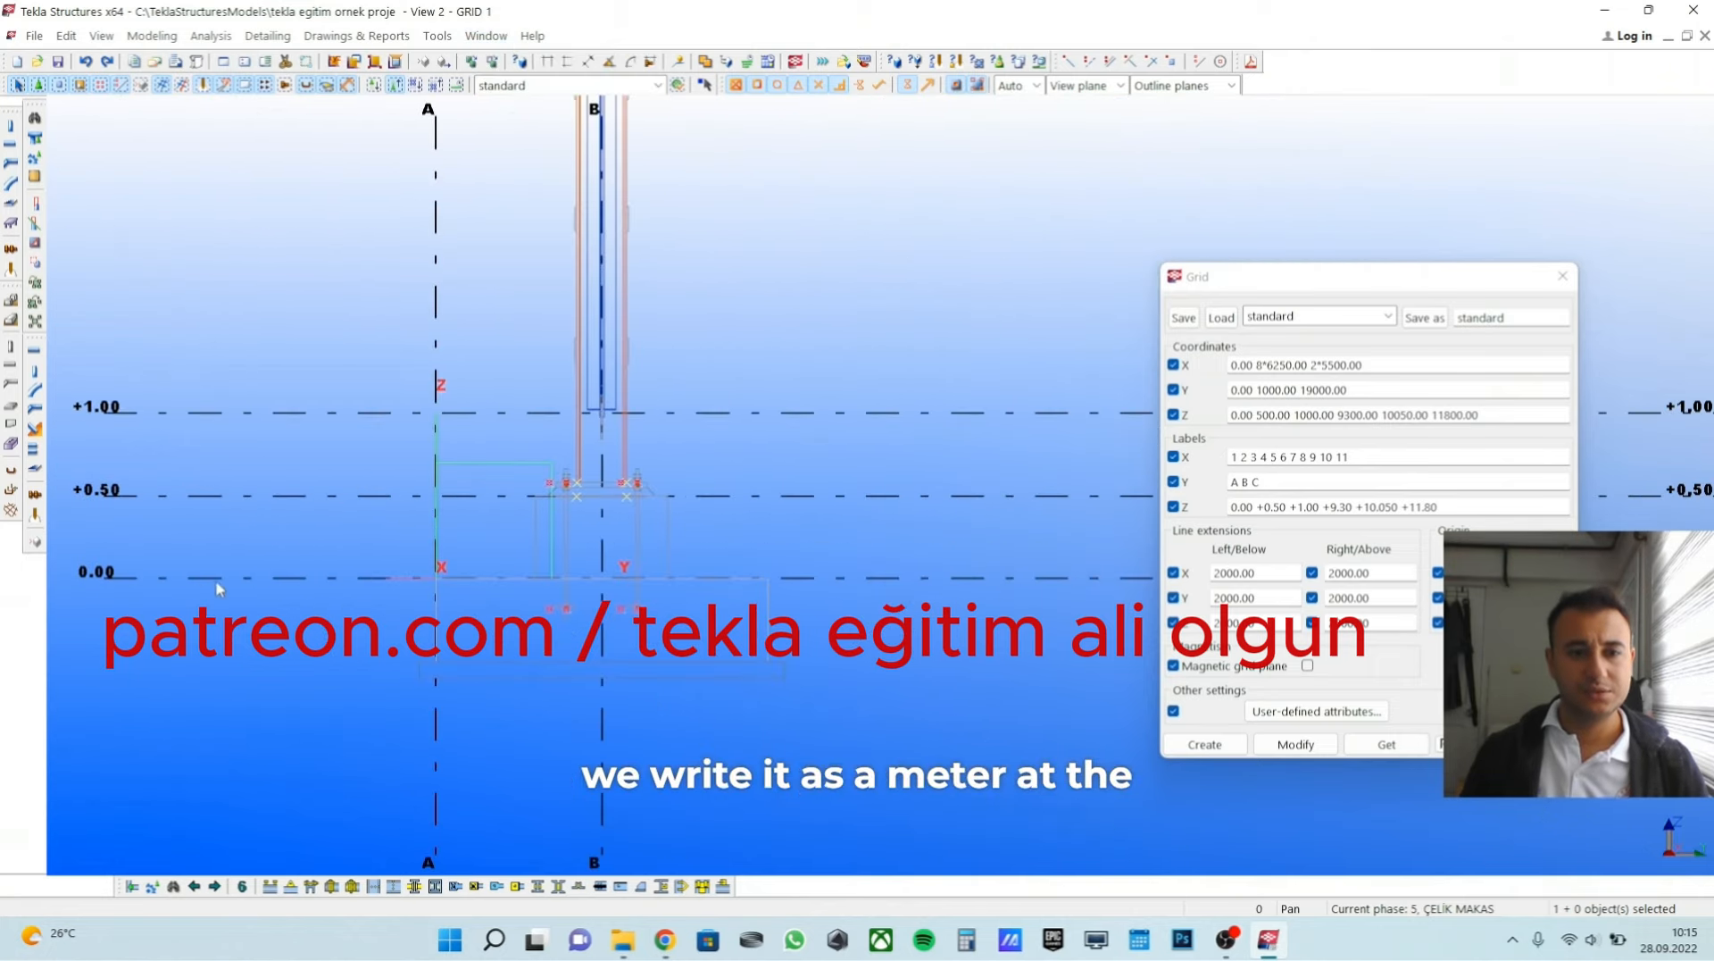
middle_click_drag(217, 589, 416, 676)
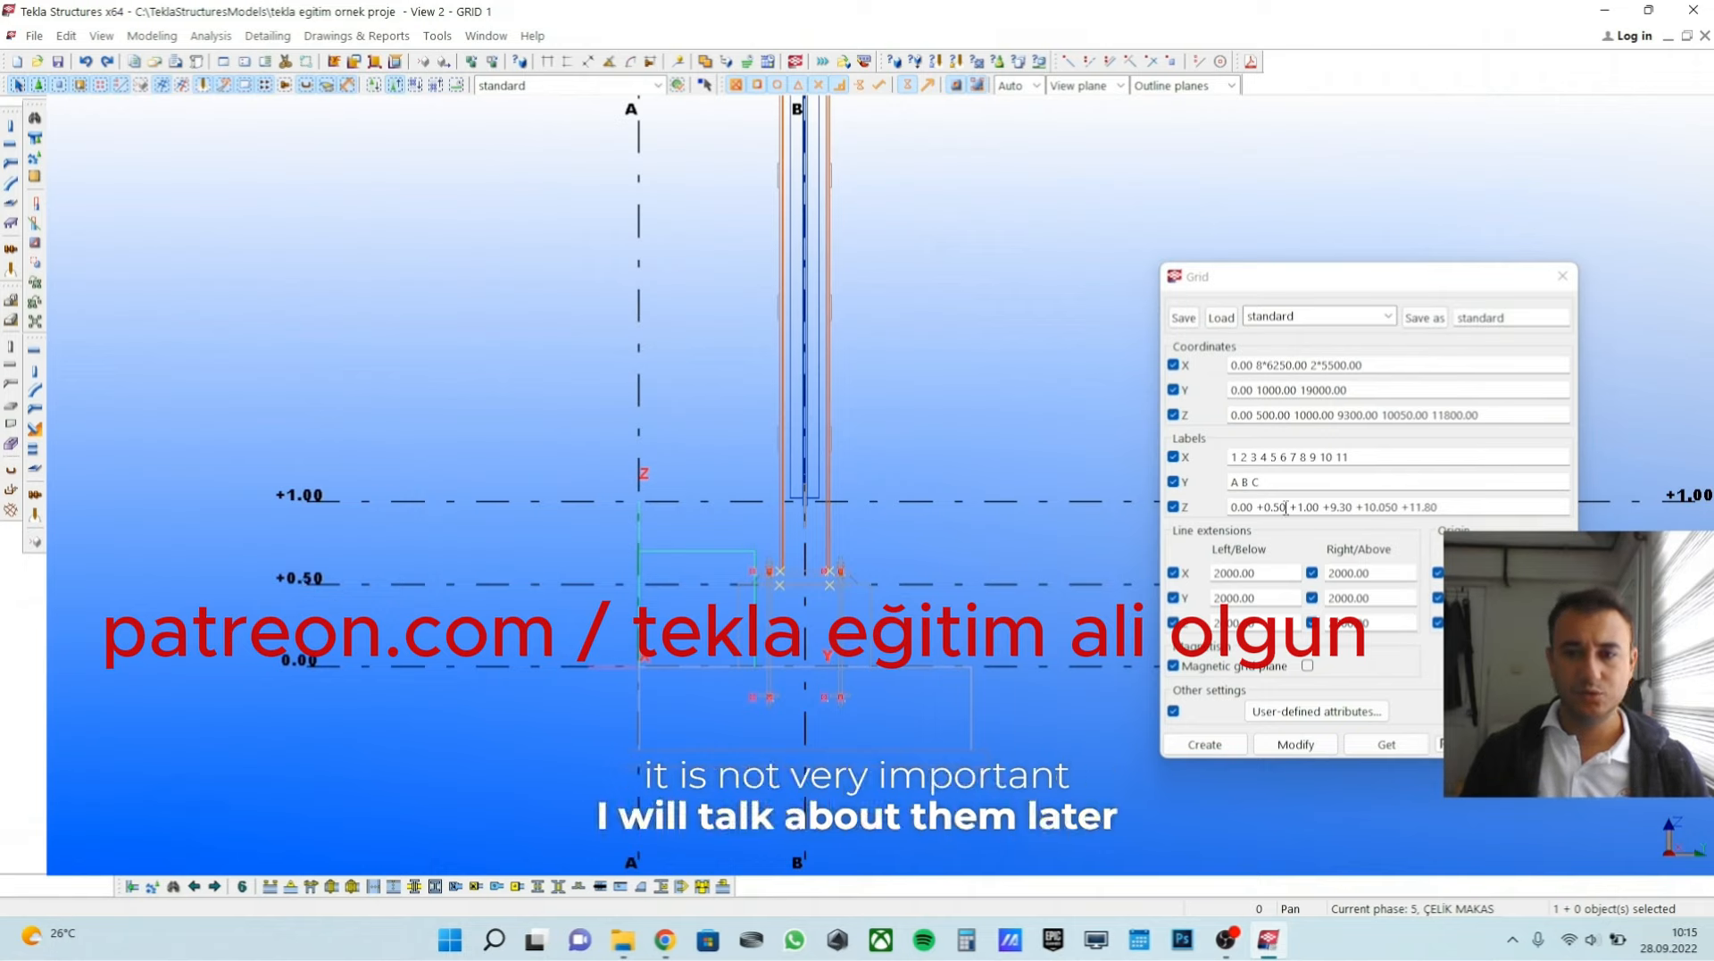
left_click_drag(1257, 507, 1283, 506)
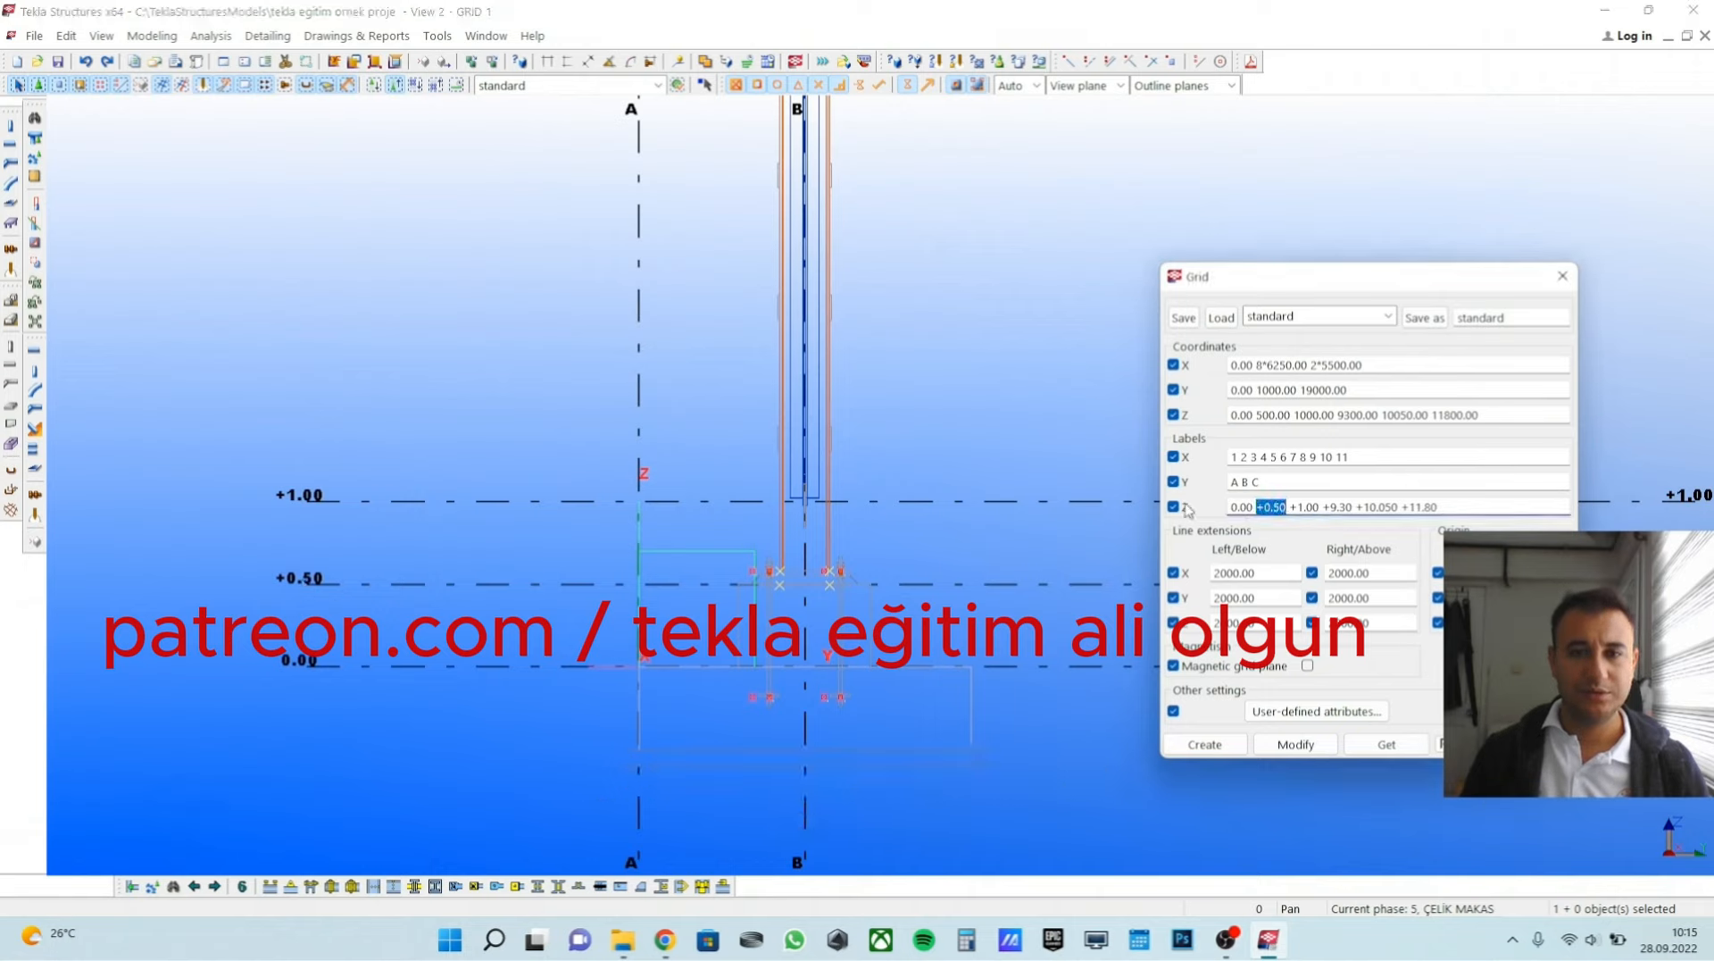
left_click(700, 458)
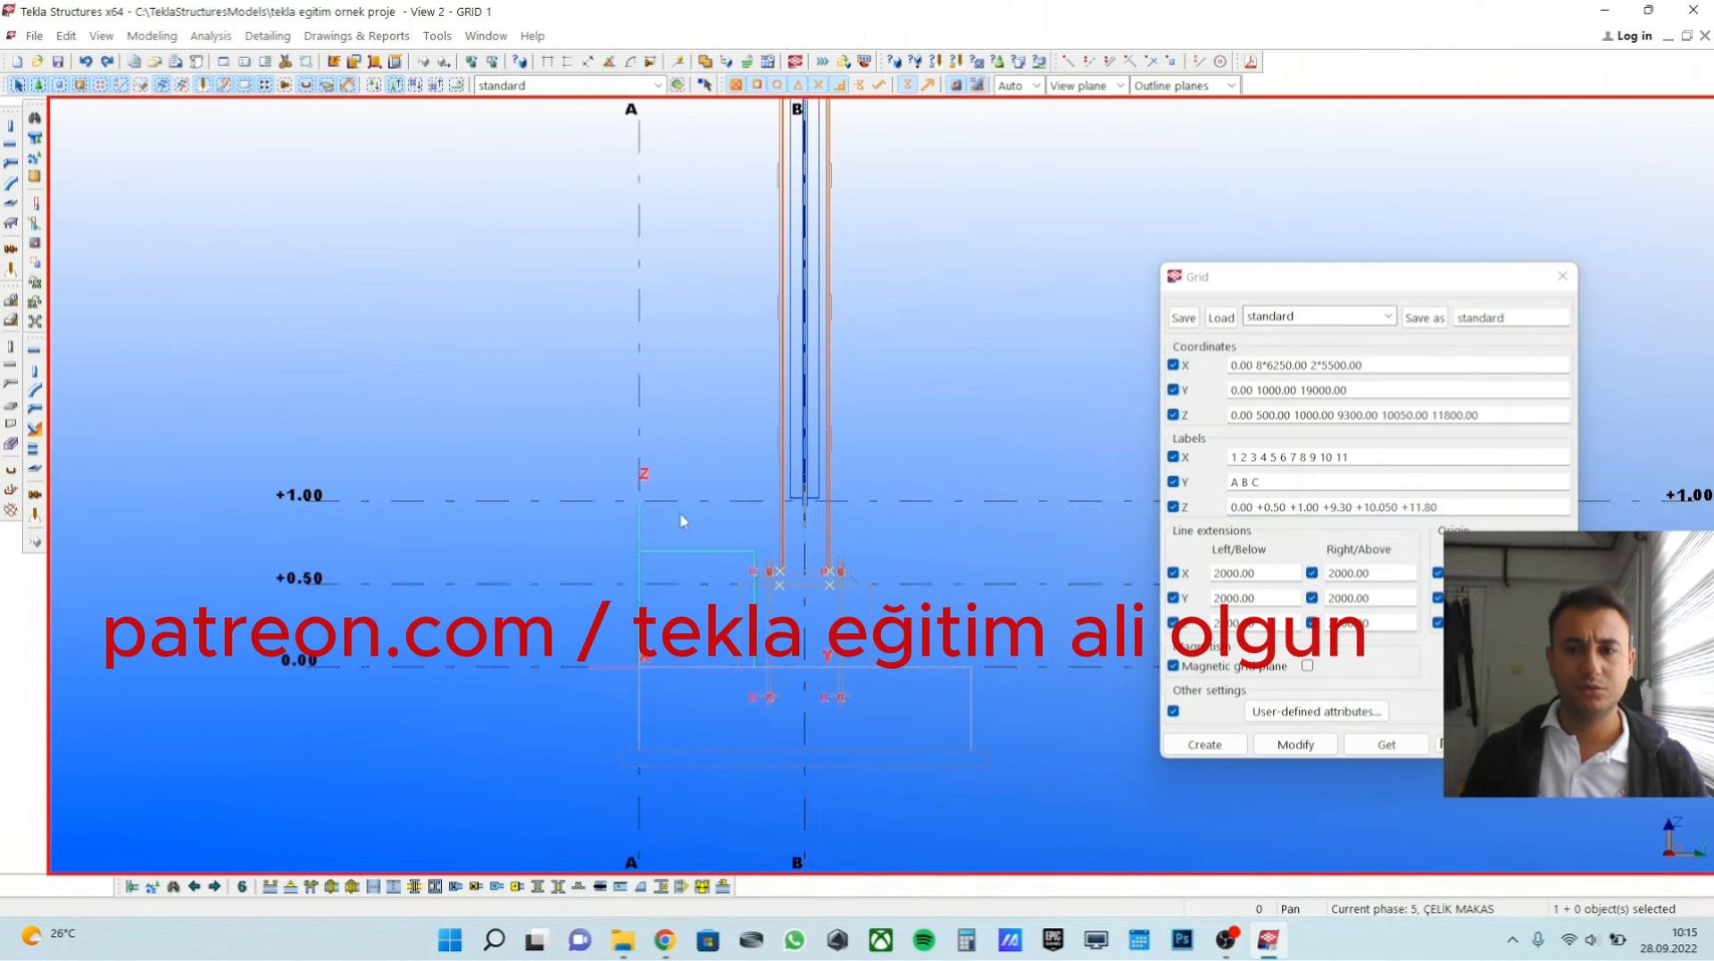
scroll(725, 502, "down", 10)
middle_click_drag(673, 527, 539, 665)
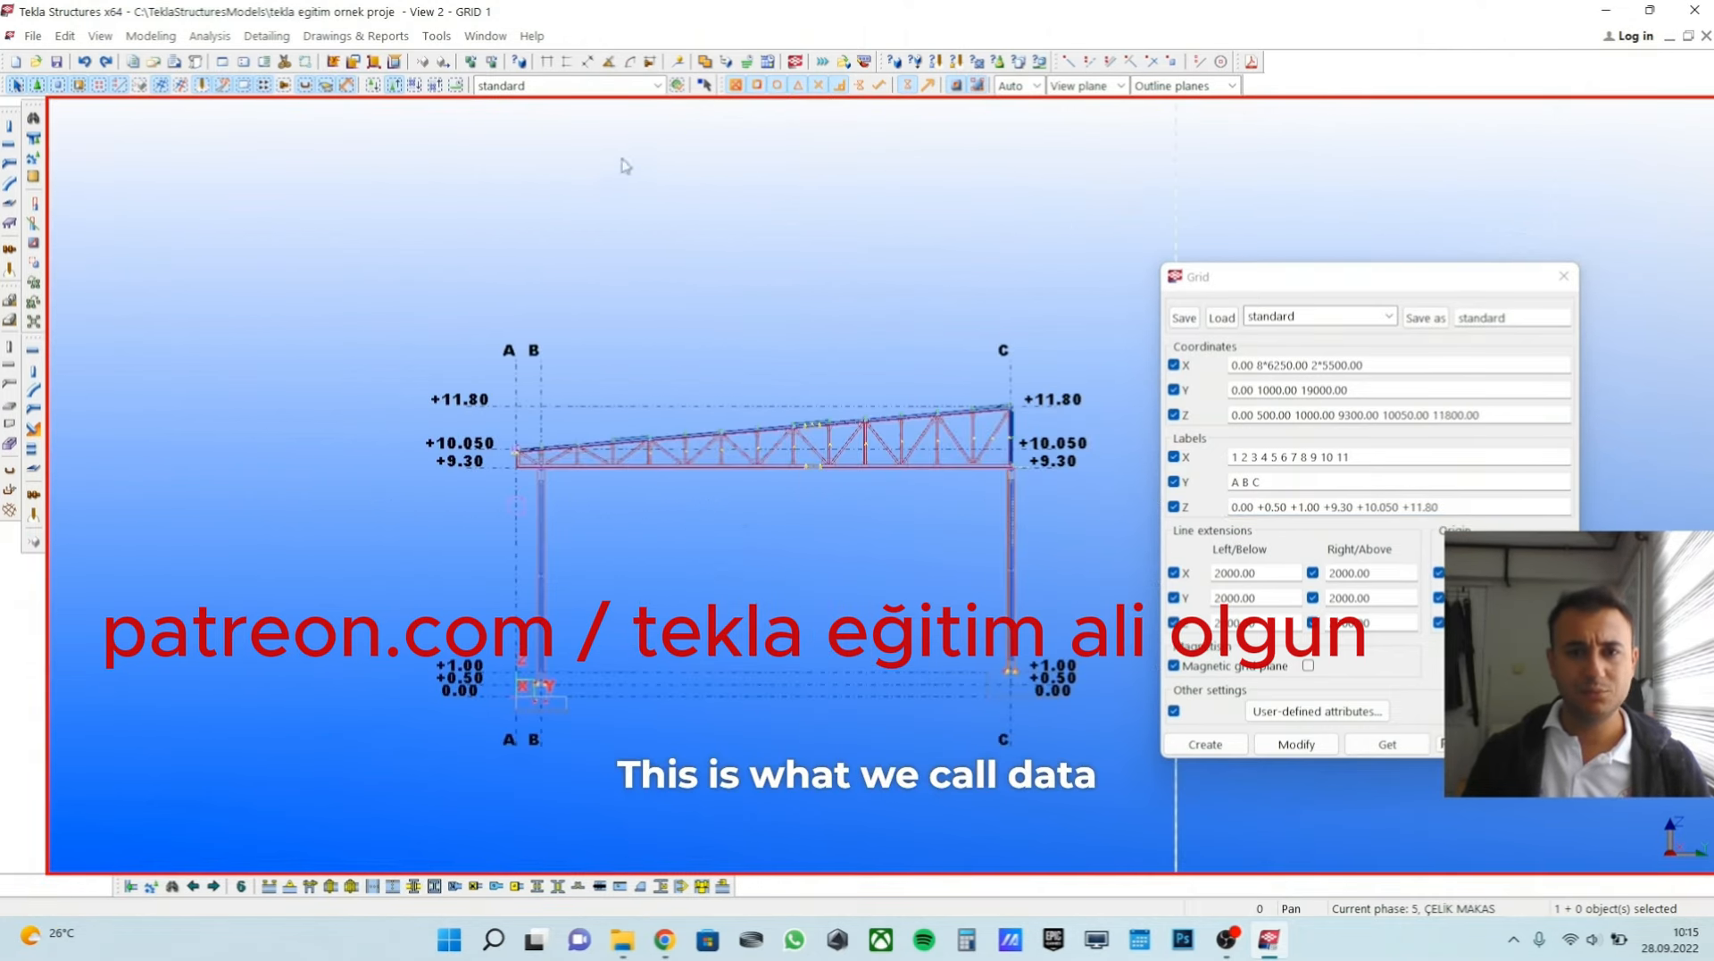
Return to the 3D view of the building and close the grid properties without modifying the grid.
left_click(485, 35)
left_click(500, 161)
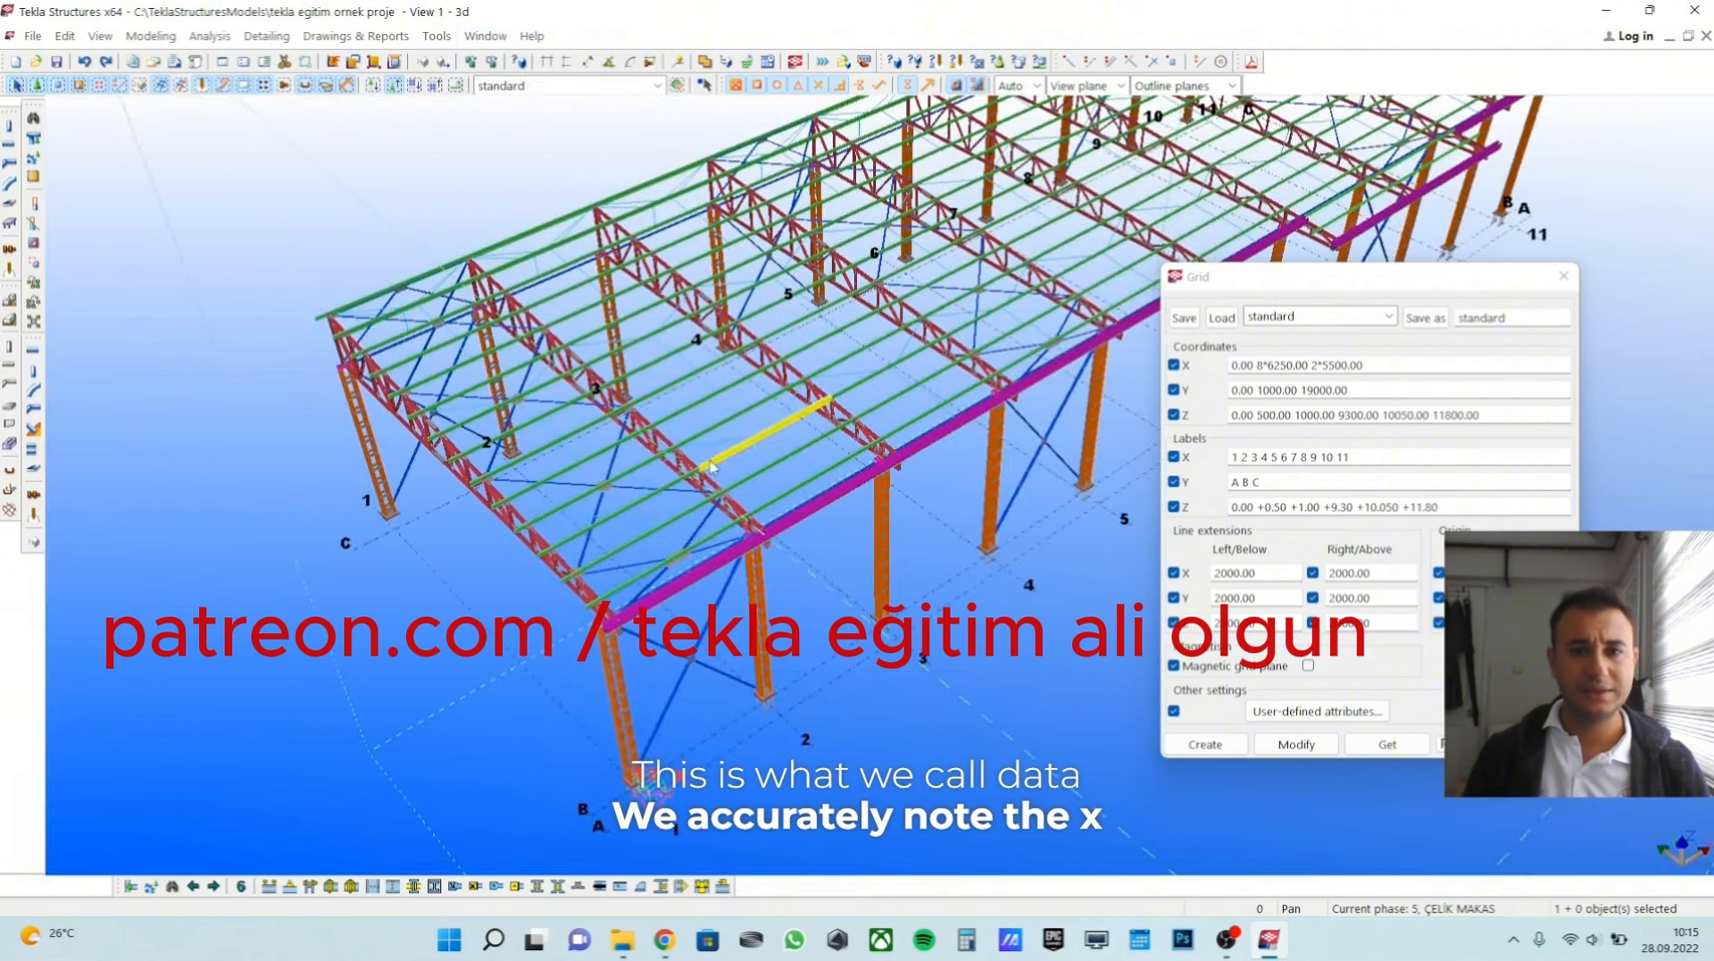
middle_click_drag(711, 465, 702, 506, "ctrl")
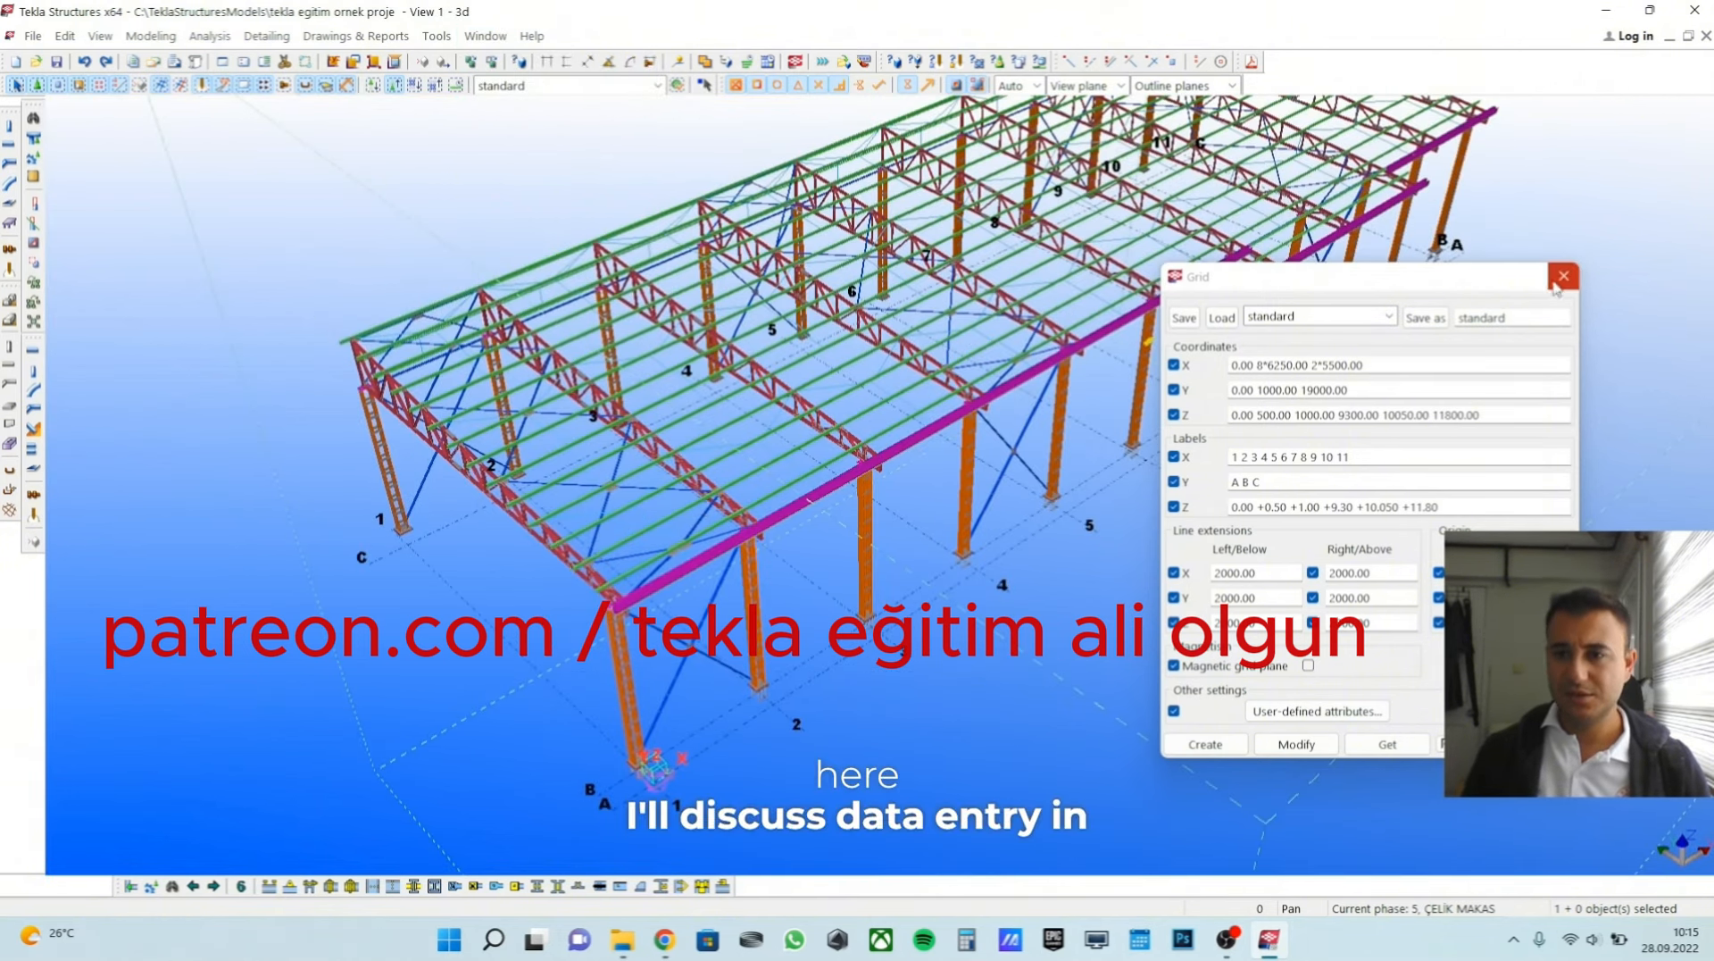
middle_click_drag(1071, 383, 1031, 475, "ctrl")
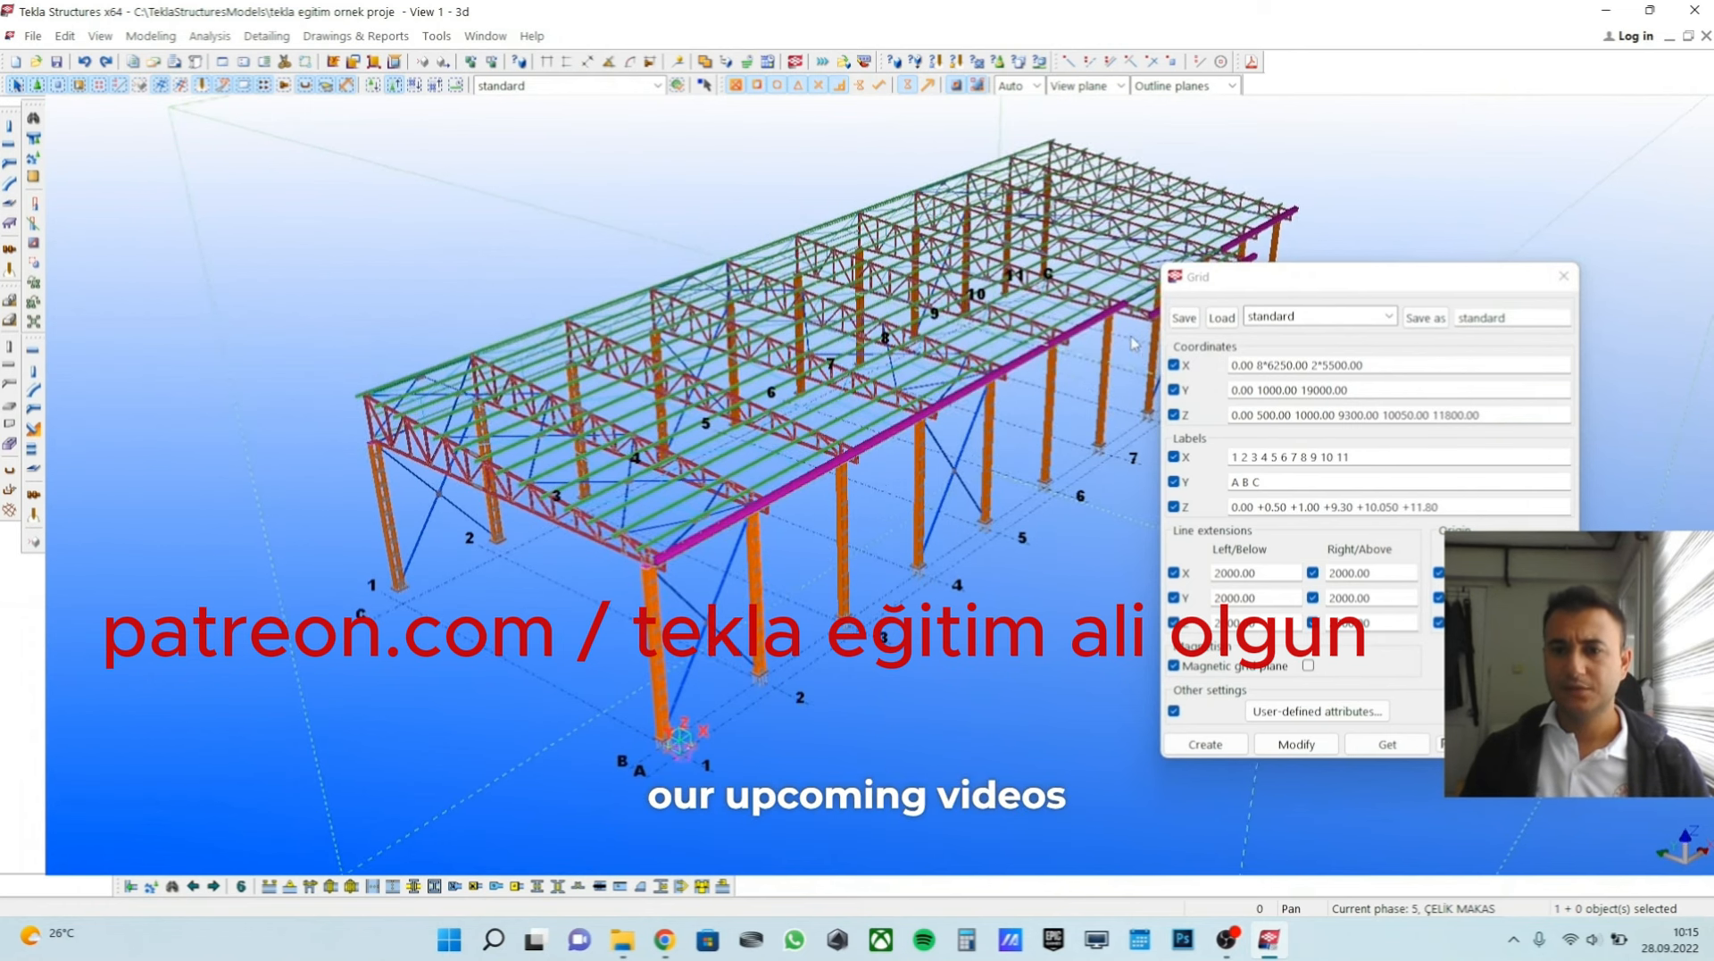
middle_click_drag(1134, 343, 1155, 342)
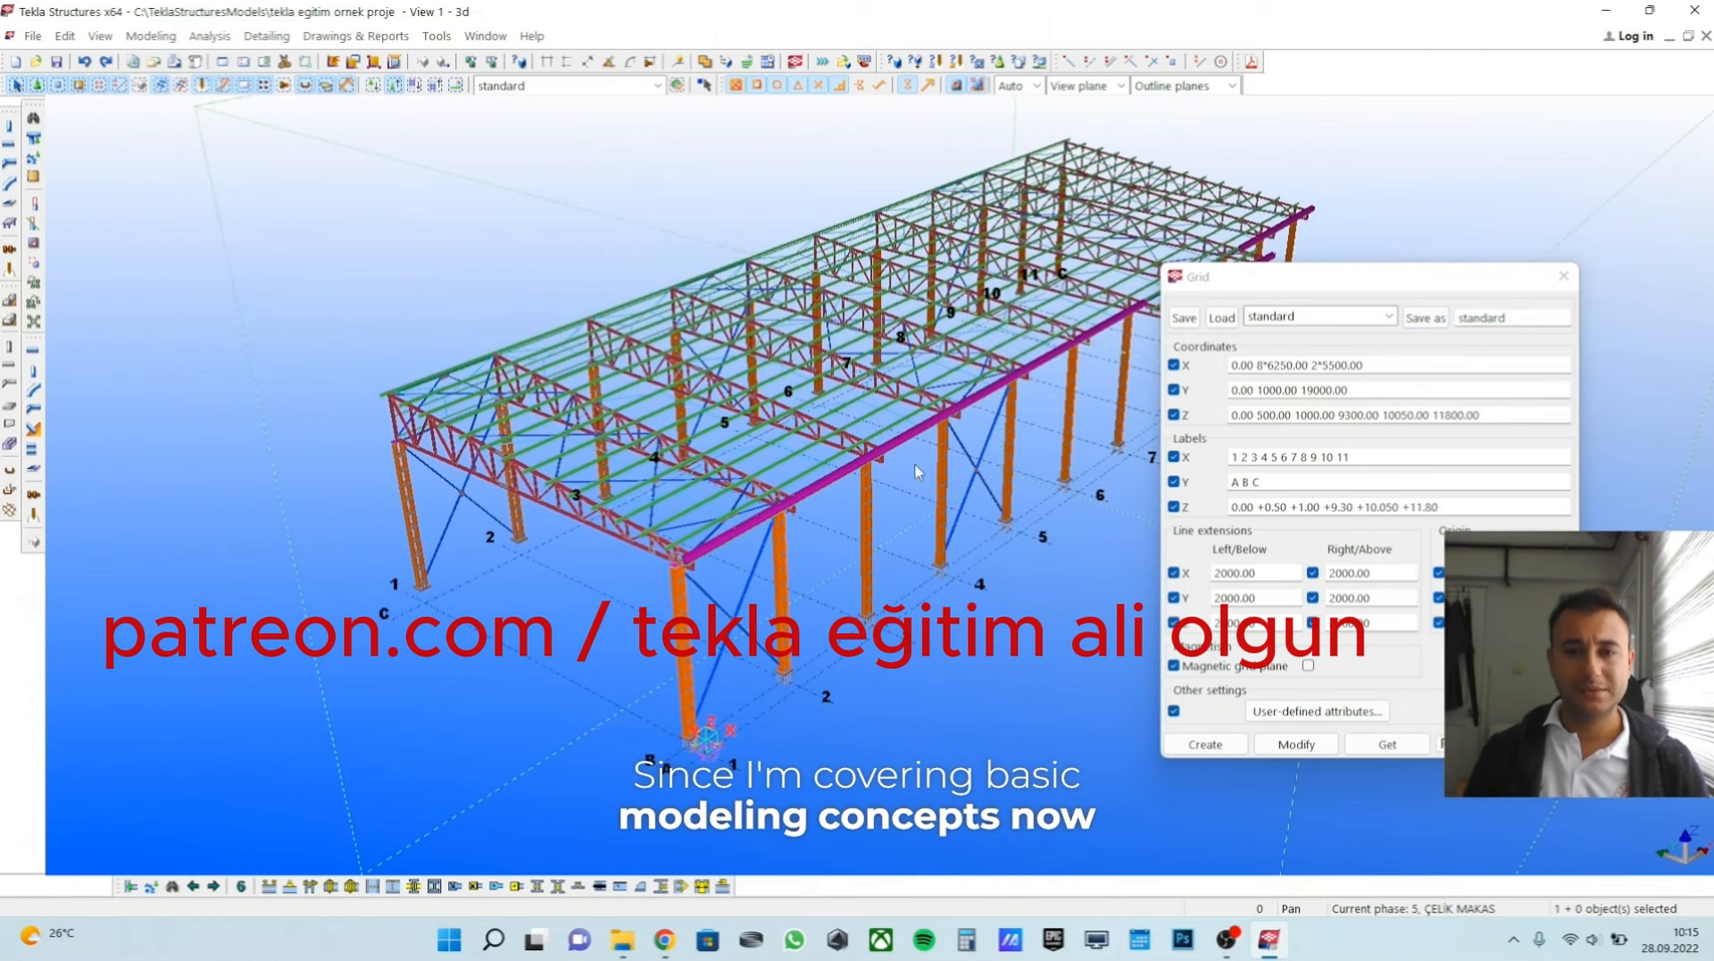
middle_click_drag(915, 471, 813, 630, "ctrl")
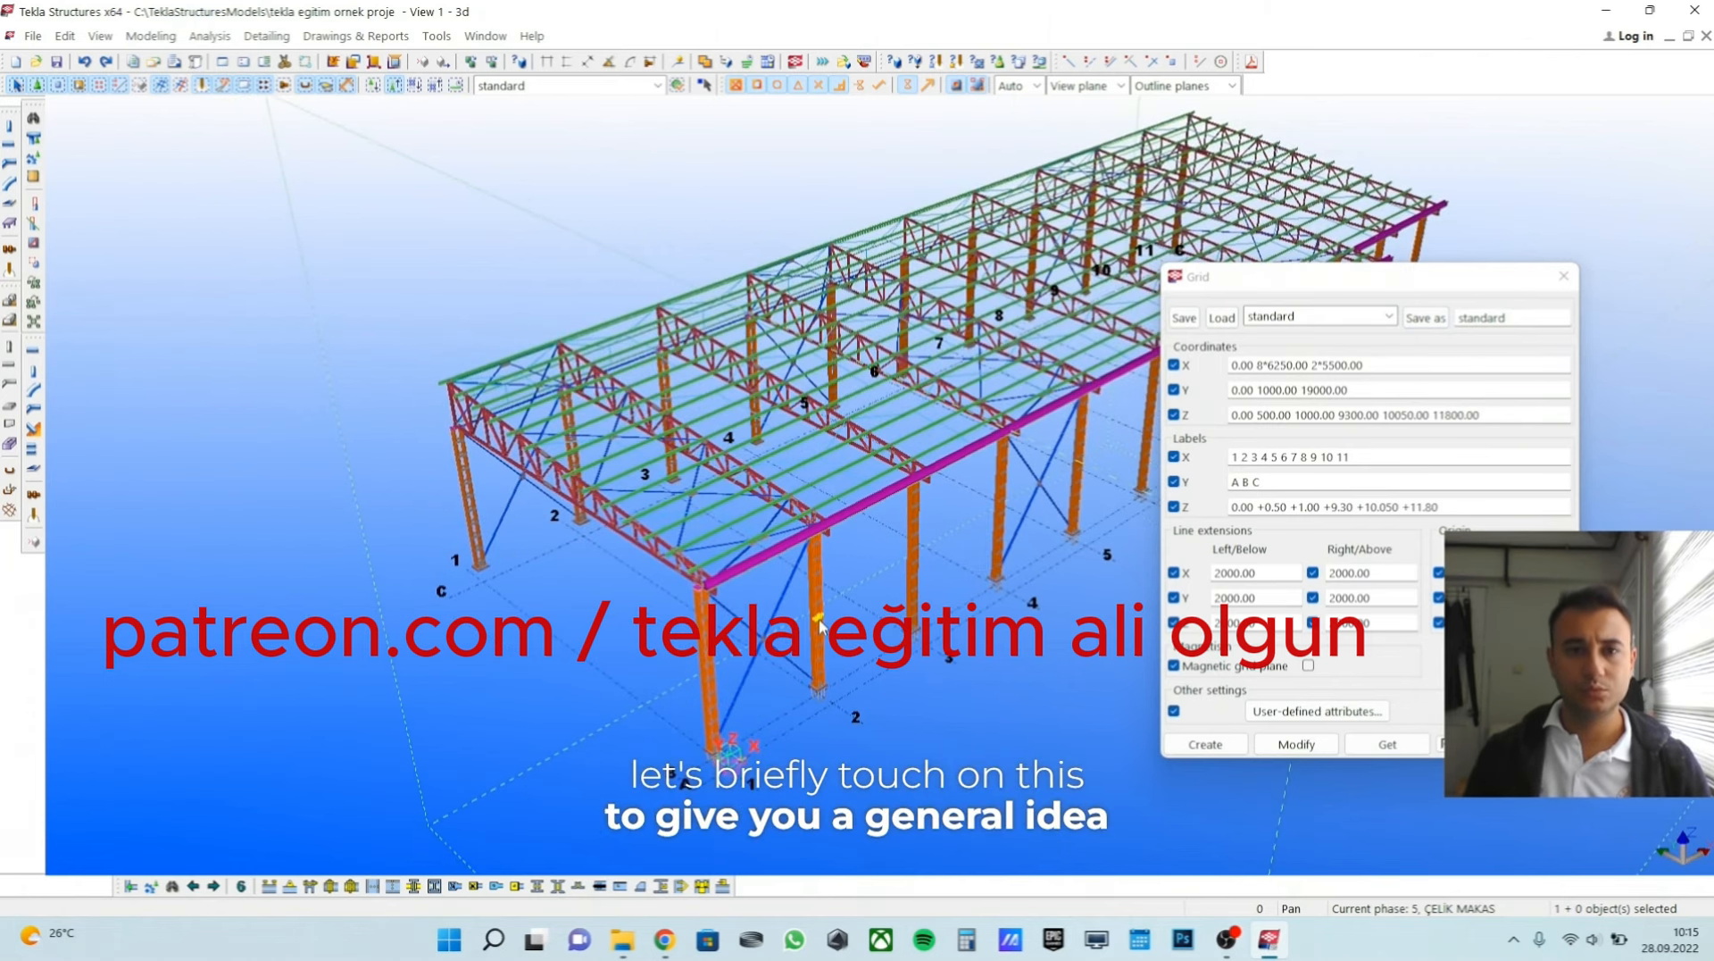
middle_click_drag(819, 625, 974, 627, "ctrl")
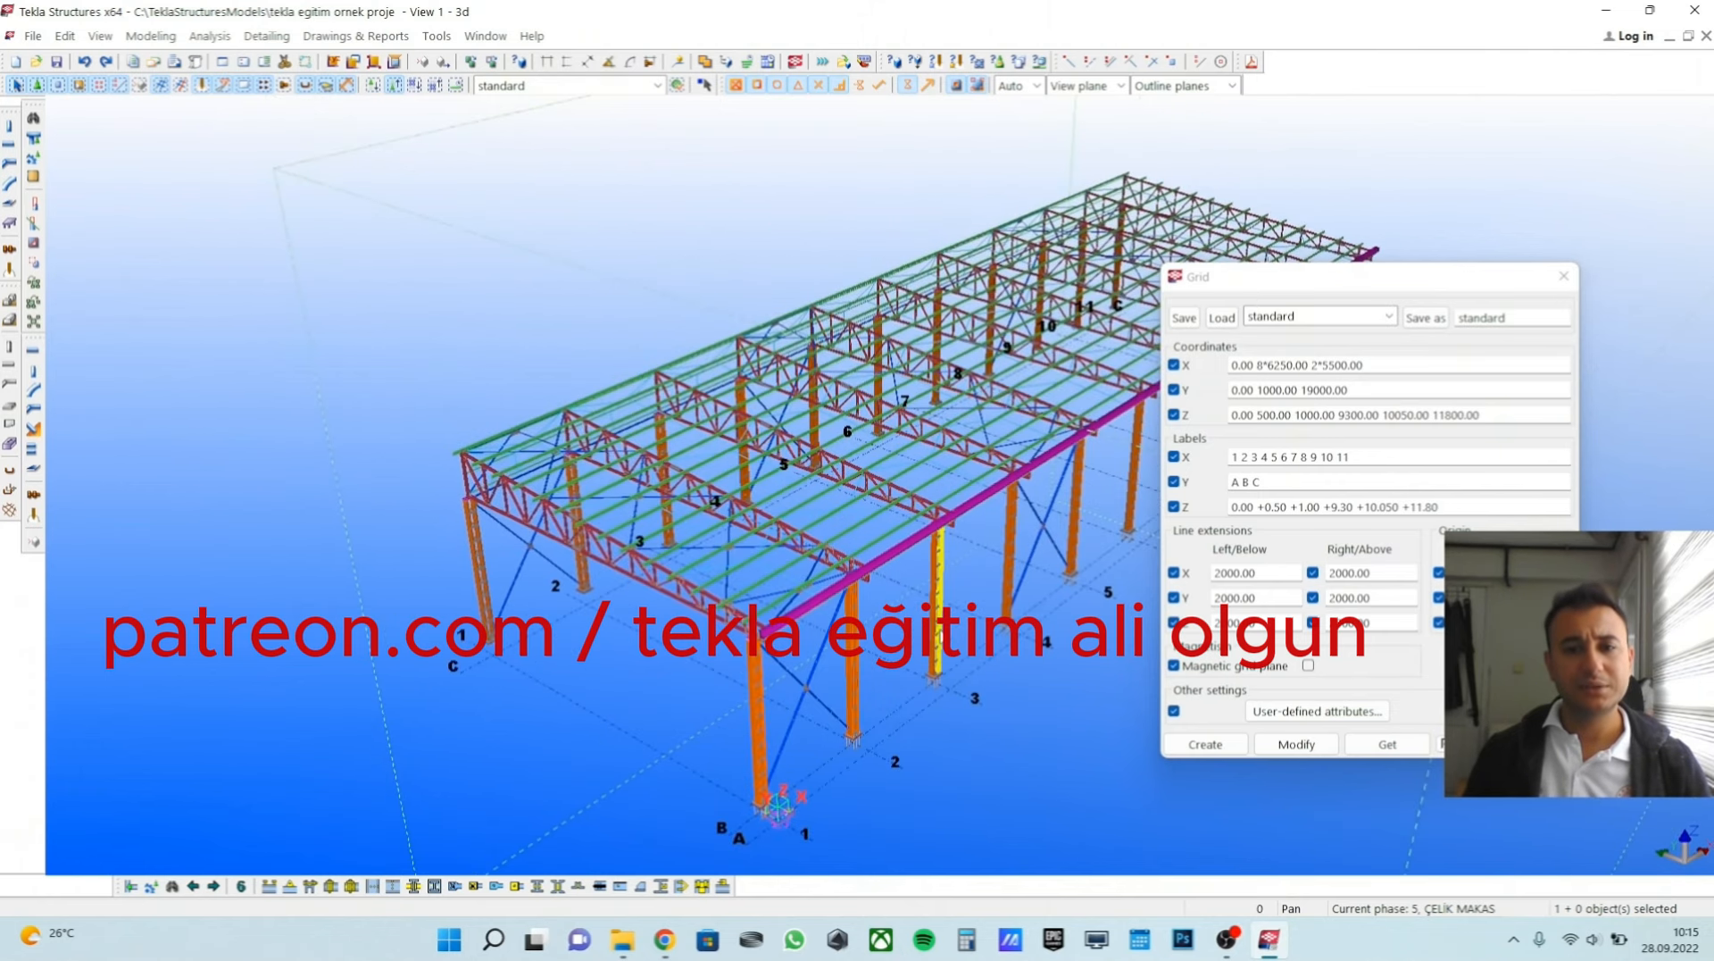
left_click(938, 631)
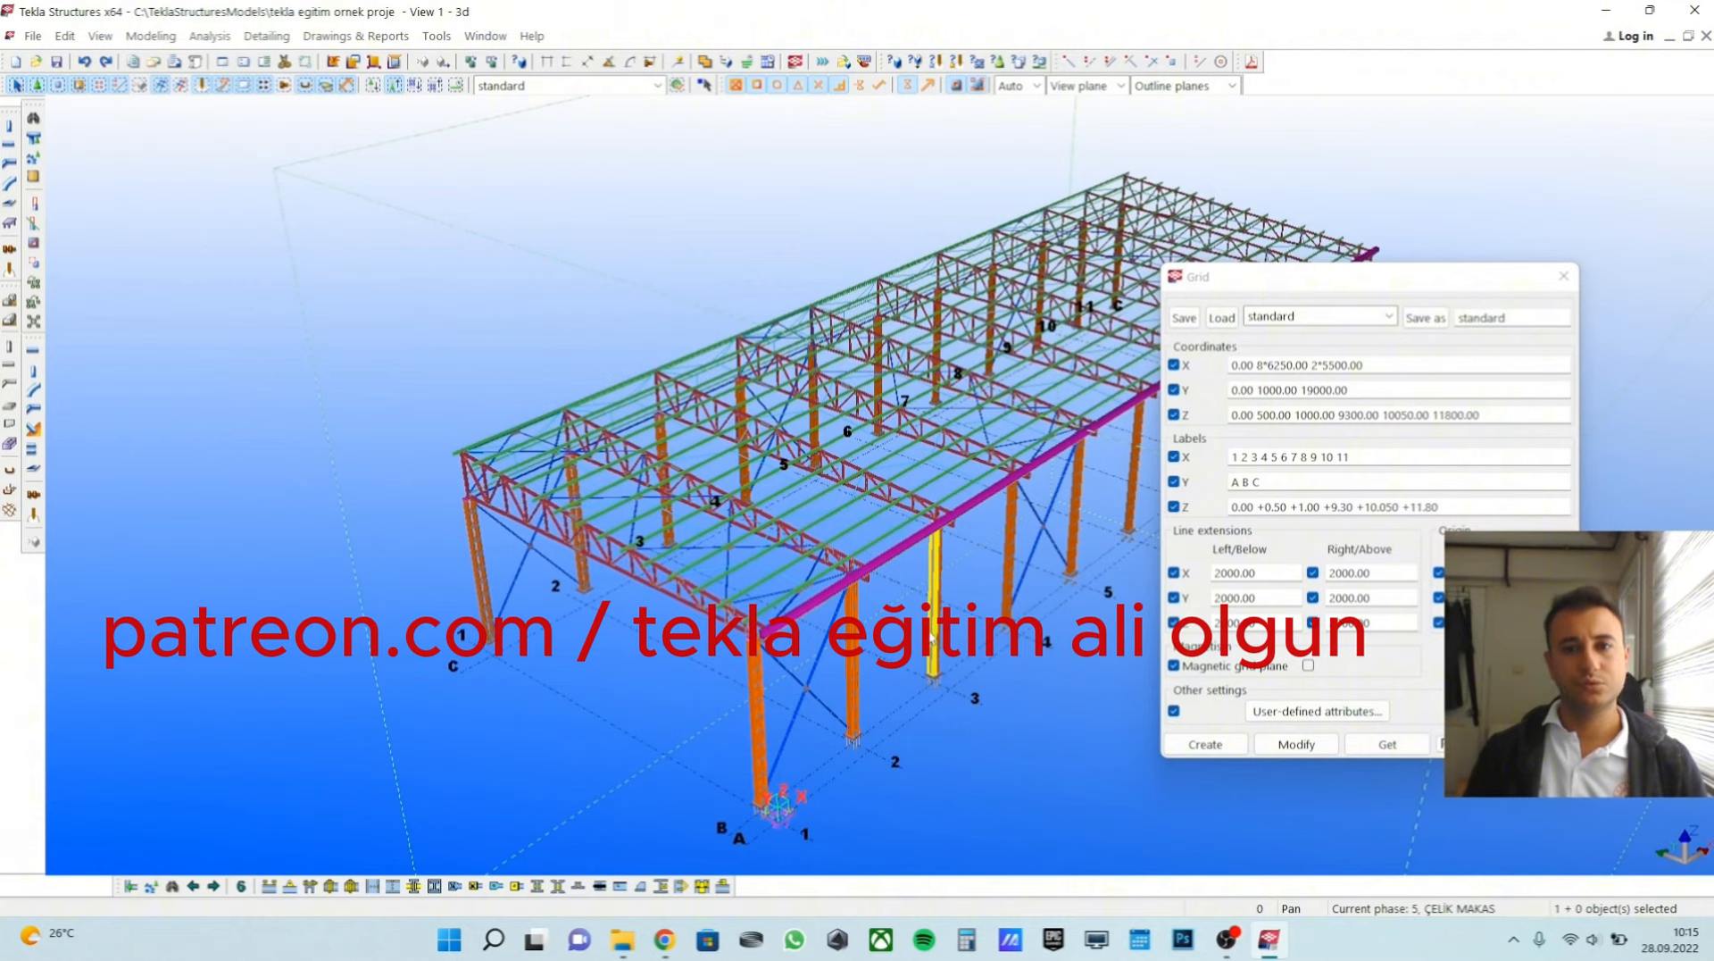
left_click(1564, 276)
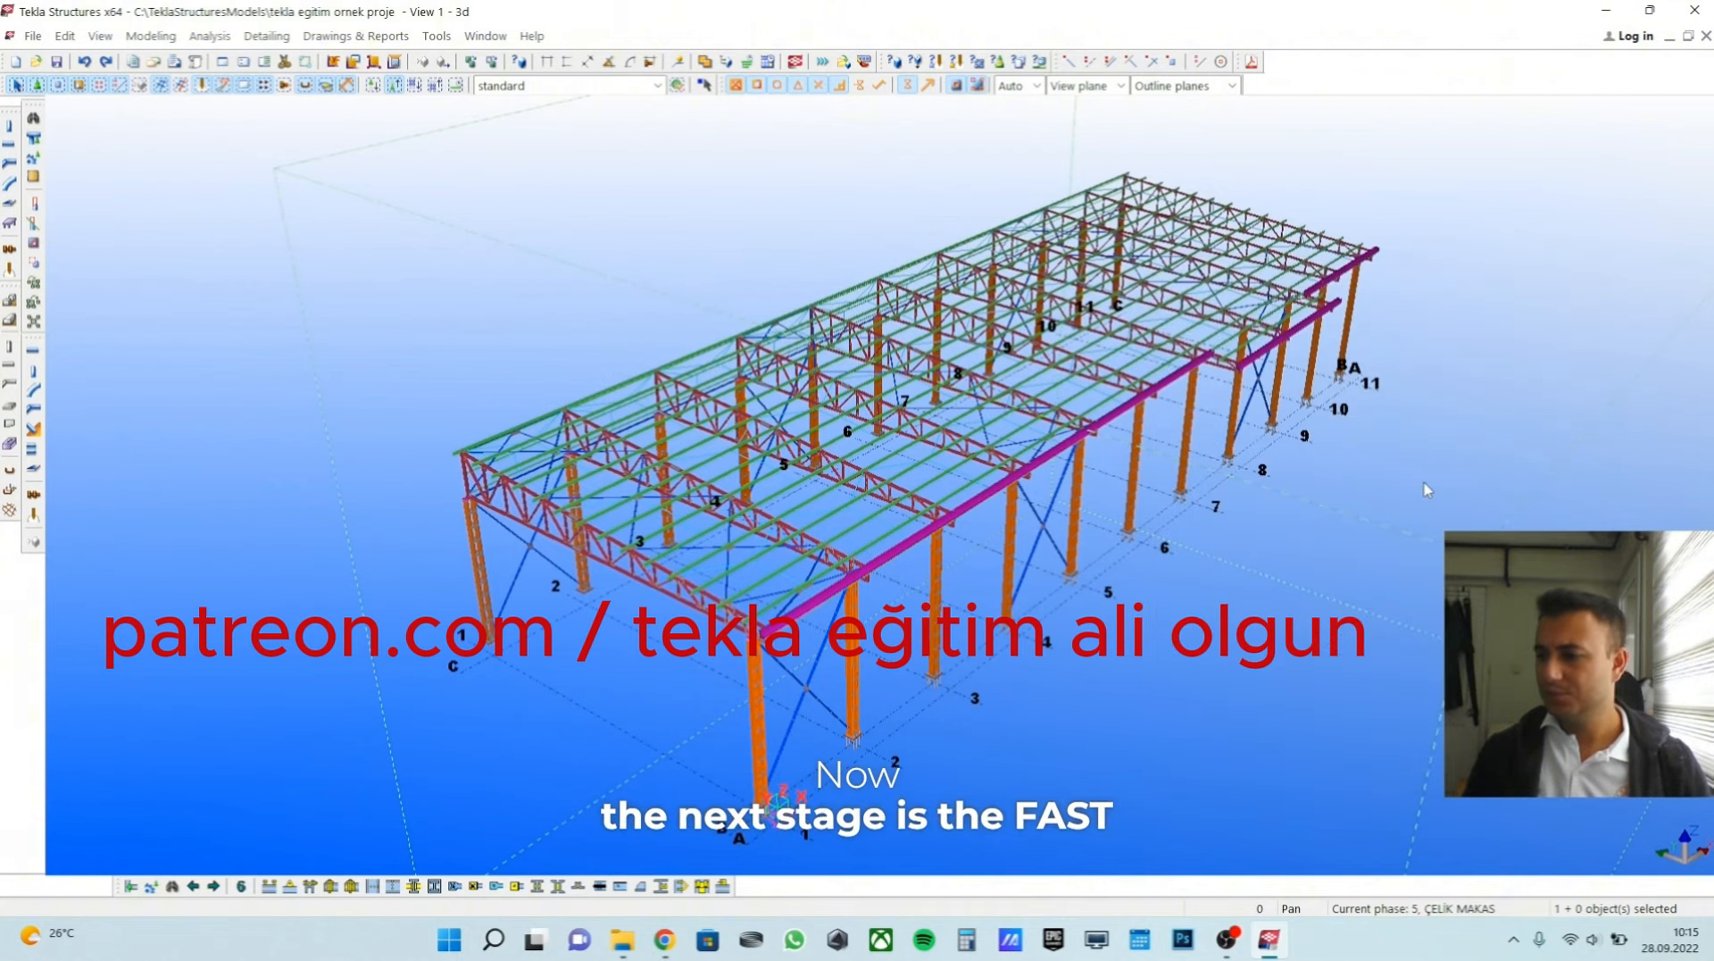
scroll(969, 607, "down", 2)
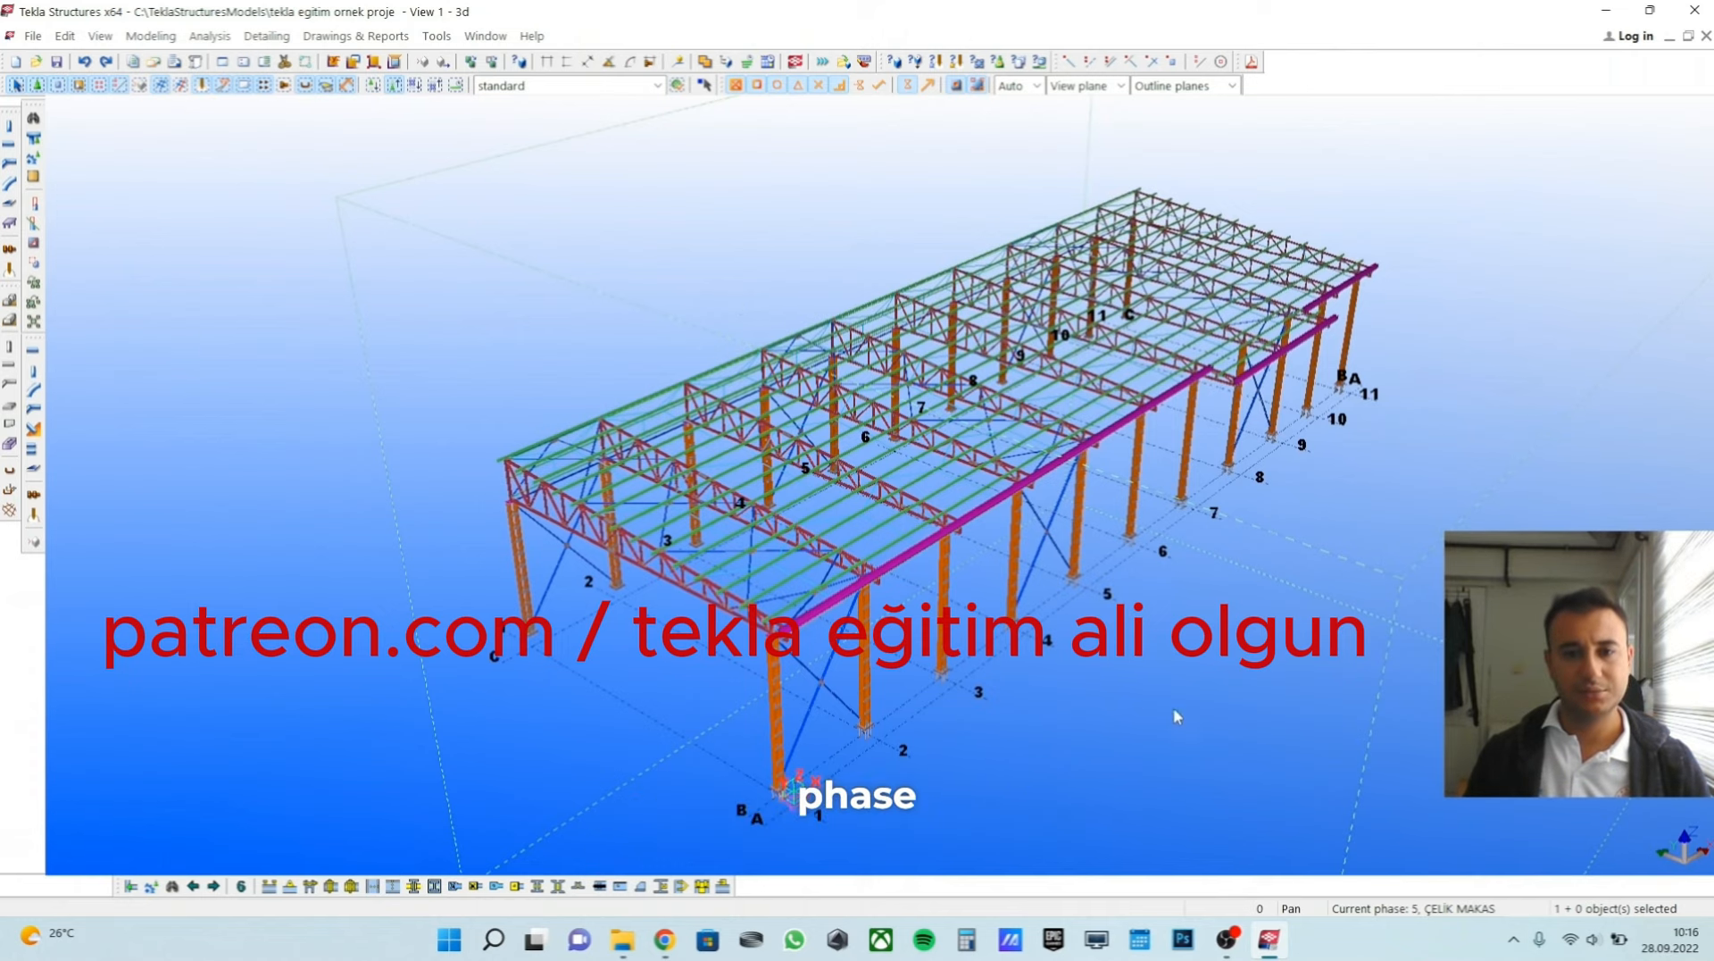
middle_click_drag(1212, 697, 1128, 642, "ctrl")
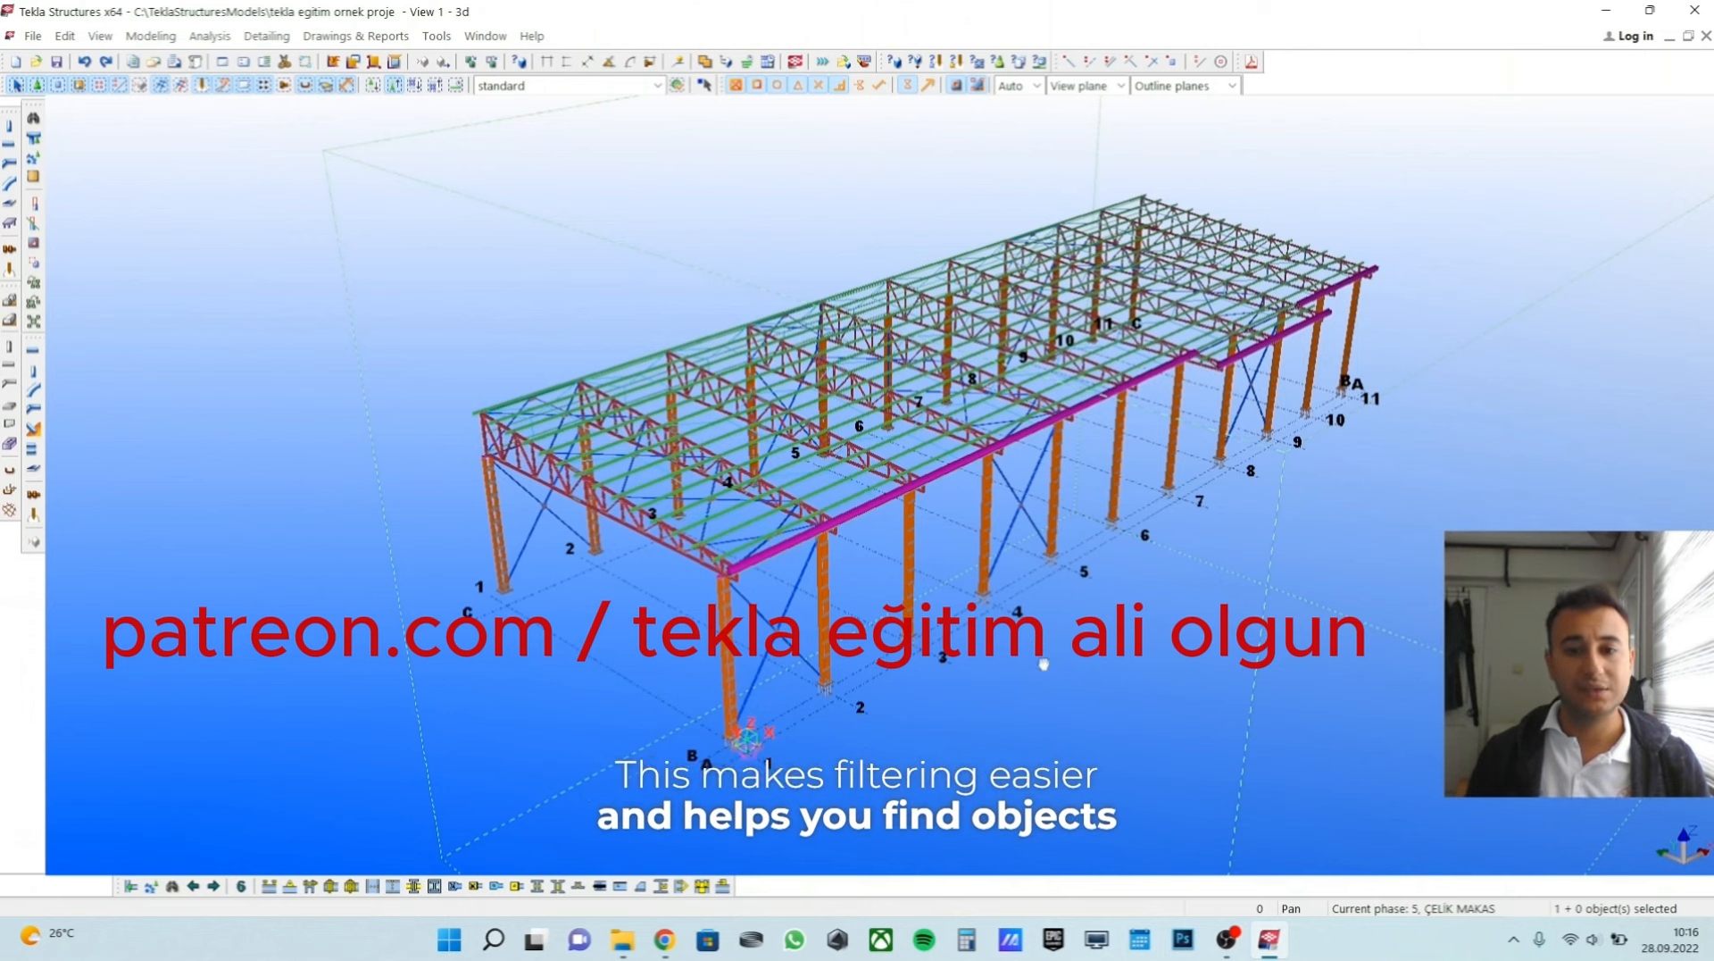
middle_click_drag(1043, 674, 1056, 688)
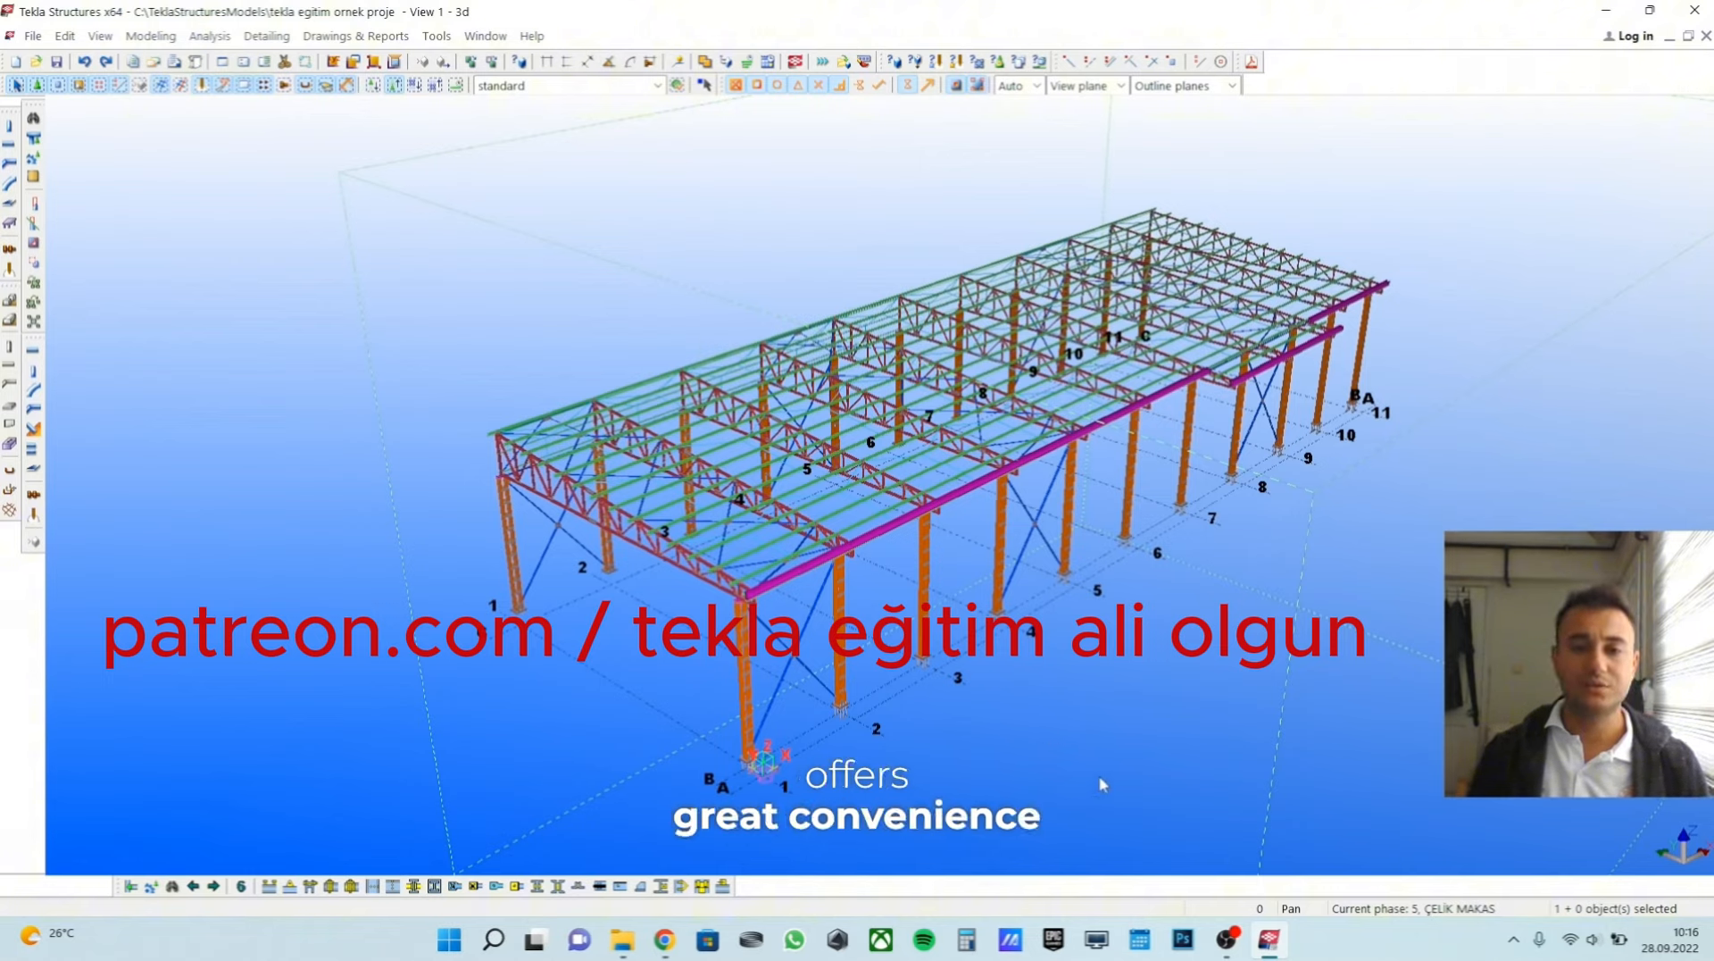
middle_click_drag(1100, 784, 1061, 778)
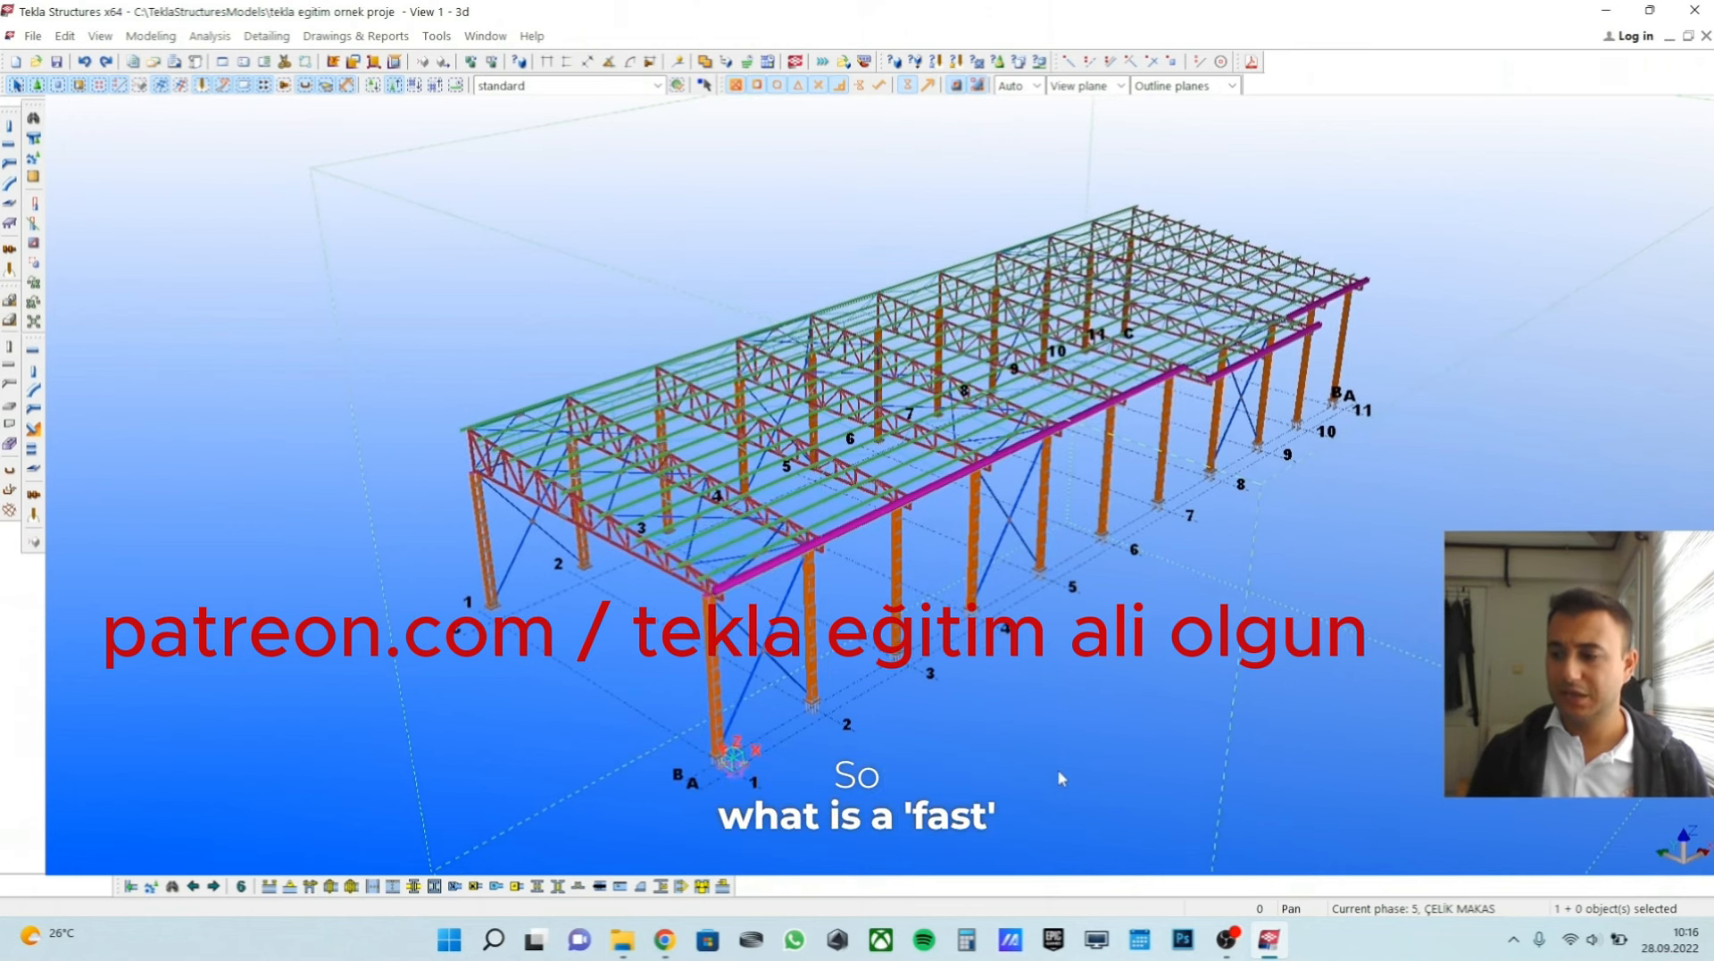
middle_click_drag(1003, 666, 1050, 670)
scroll(1048, 670, "up", 1)
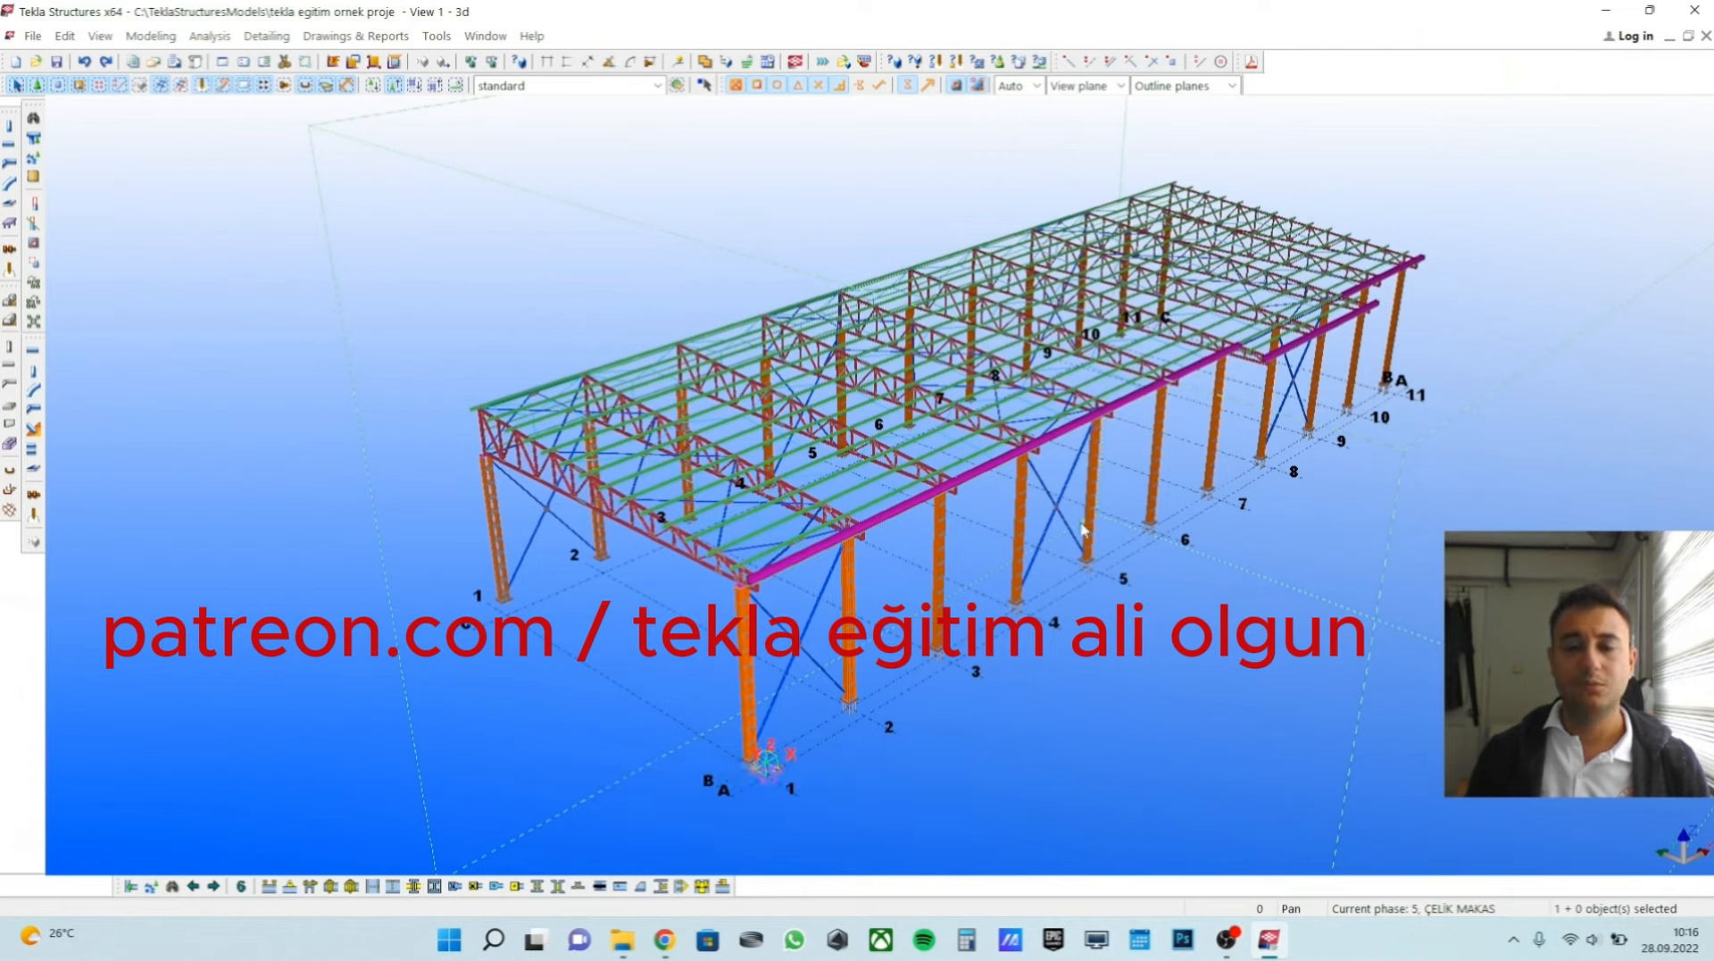
Open the Phase Manager and arrange it beside the building so the whole structure stays in view.
left_click(437, 35)
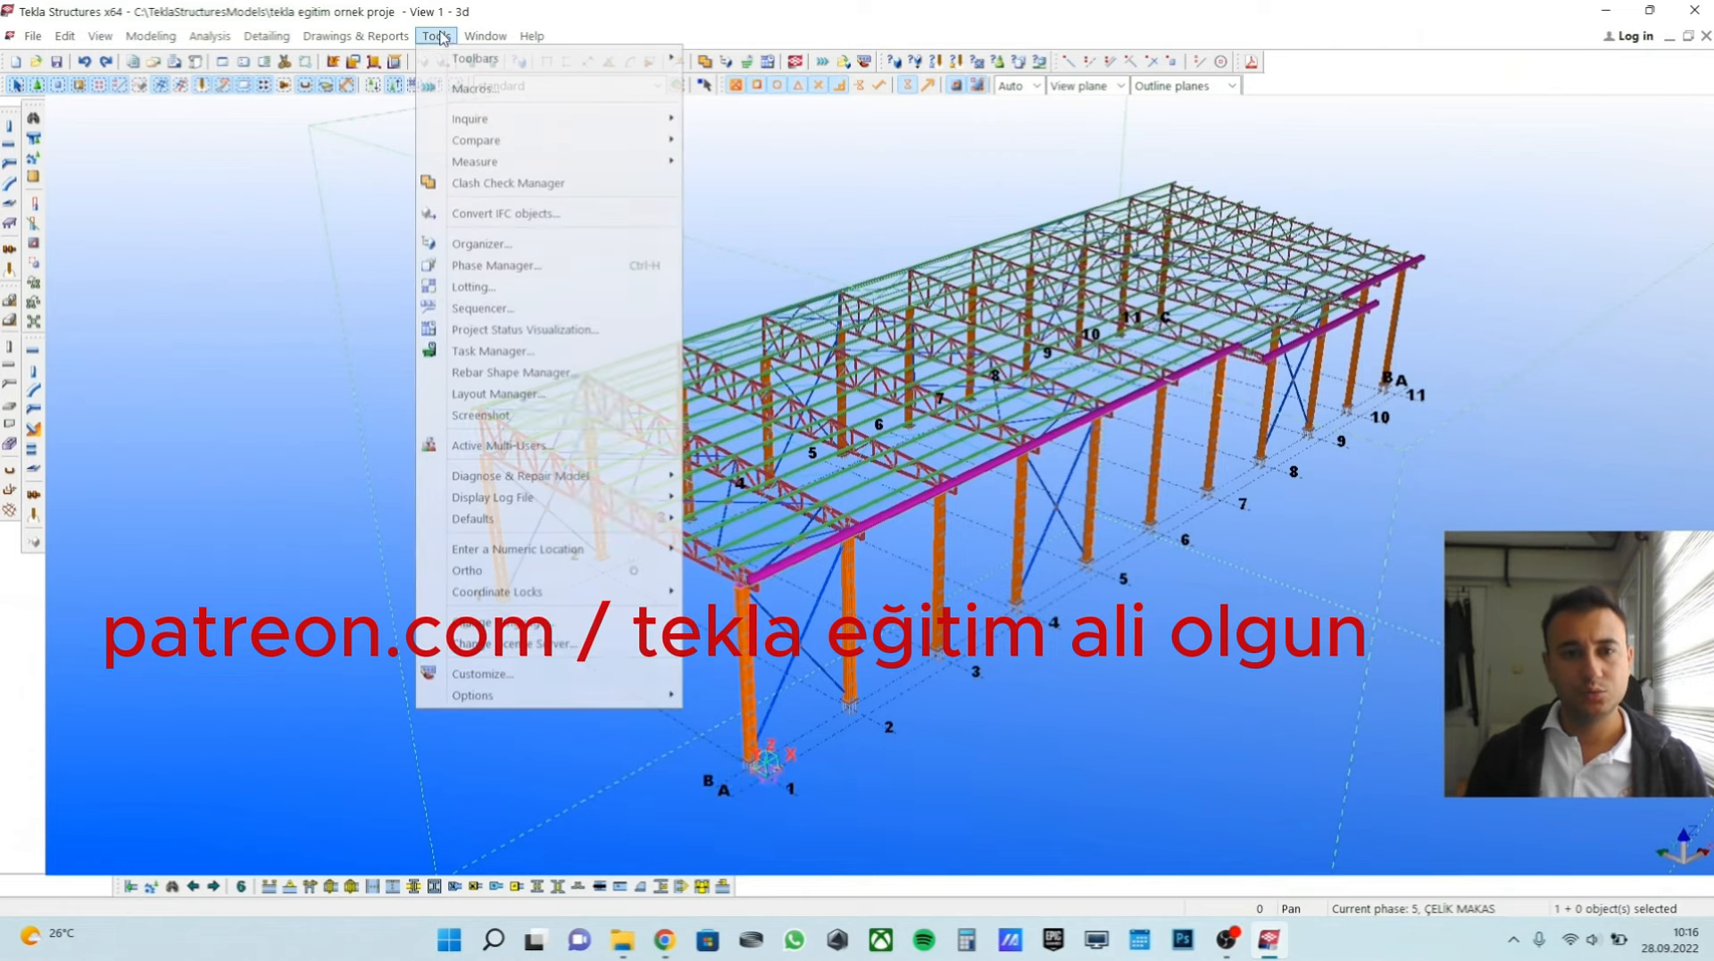
left_click(526, 274)
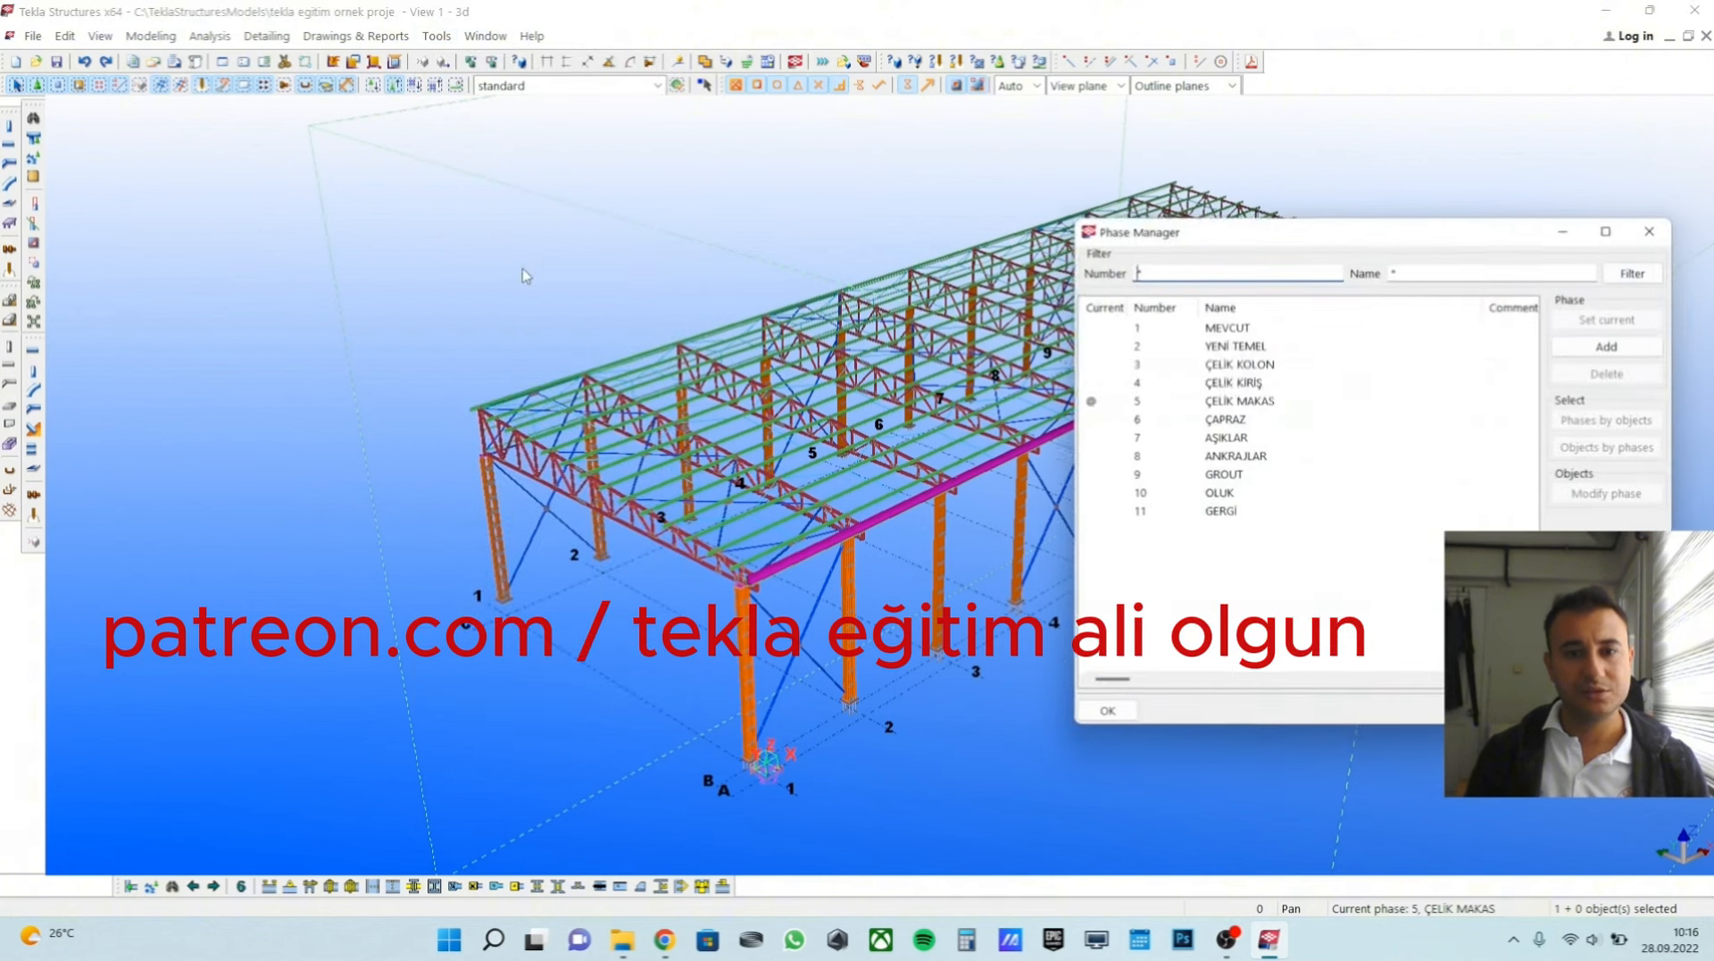
left_click_drag(1301, 244, 1343, 226)
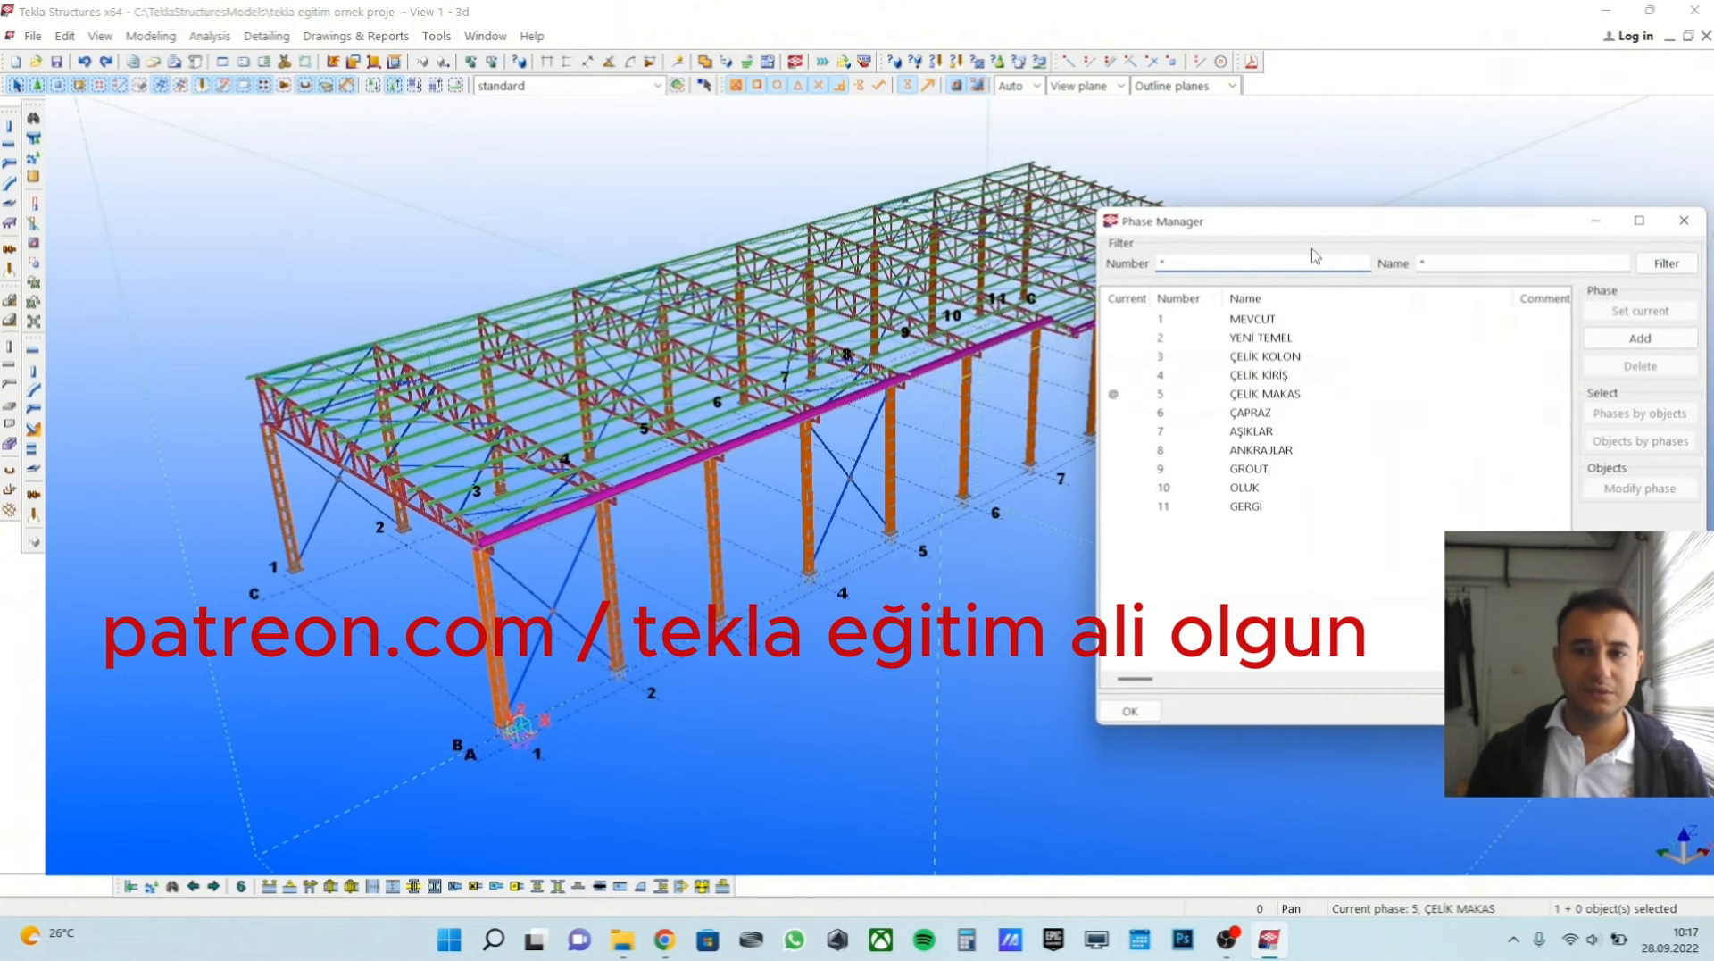
mouse_move(714, 268)
middle_mouse_down("ctrl")
mouse_move(661, 284)
mouse_move(714, 293)
middle_mouse_up("ctrl")
scroll(811, 308, "down", 2)
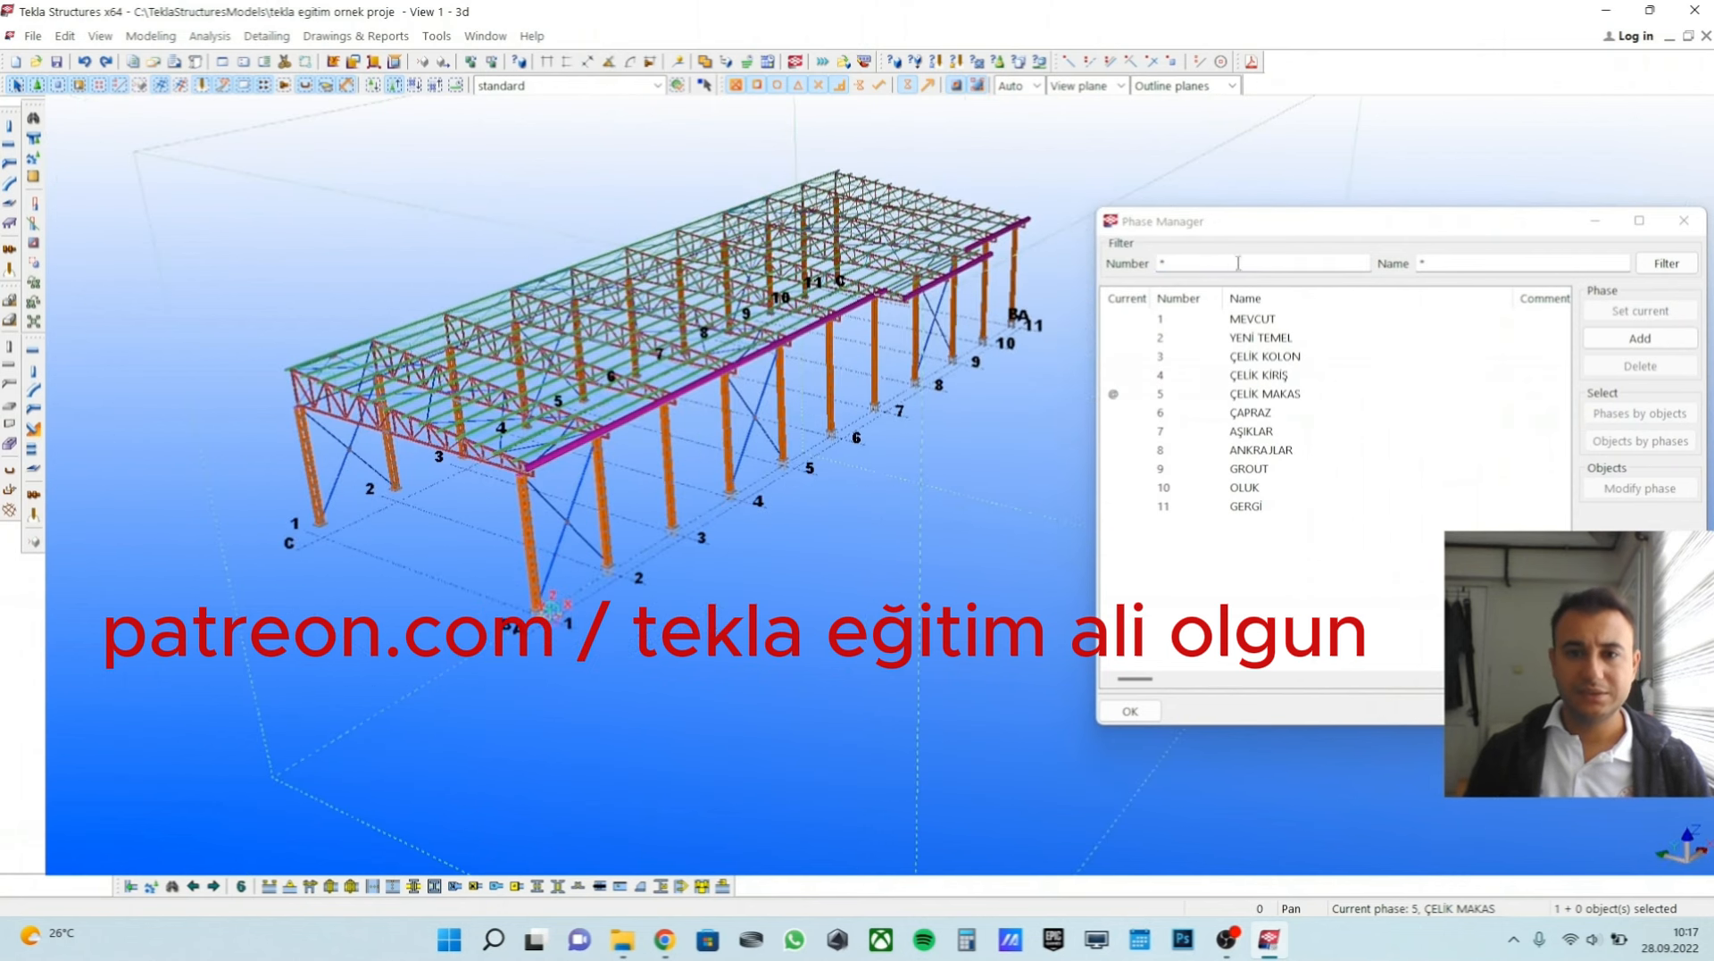
left_click_drag(1244, 236, 1206, 230)
middle_click_drag(867, 280, 860, 366, "ctrl")
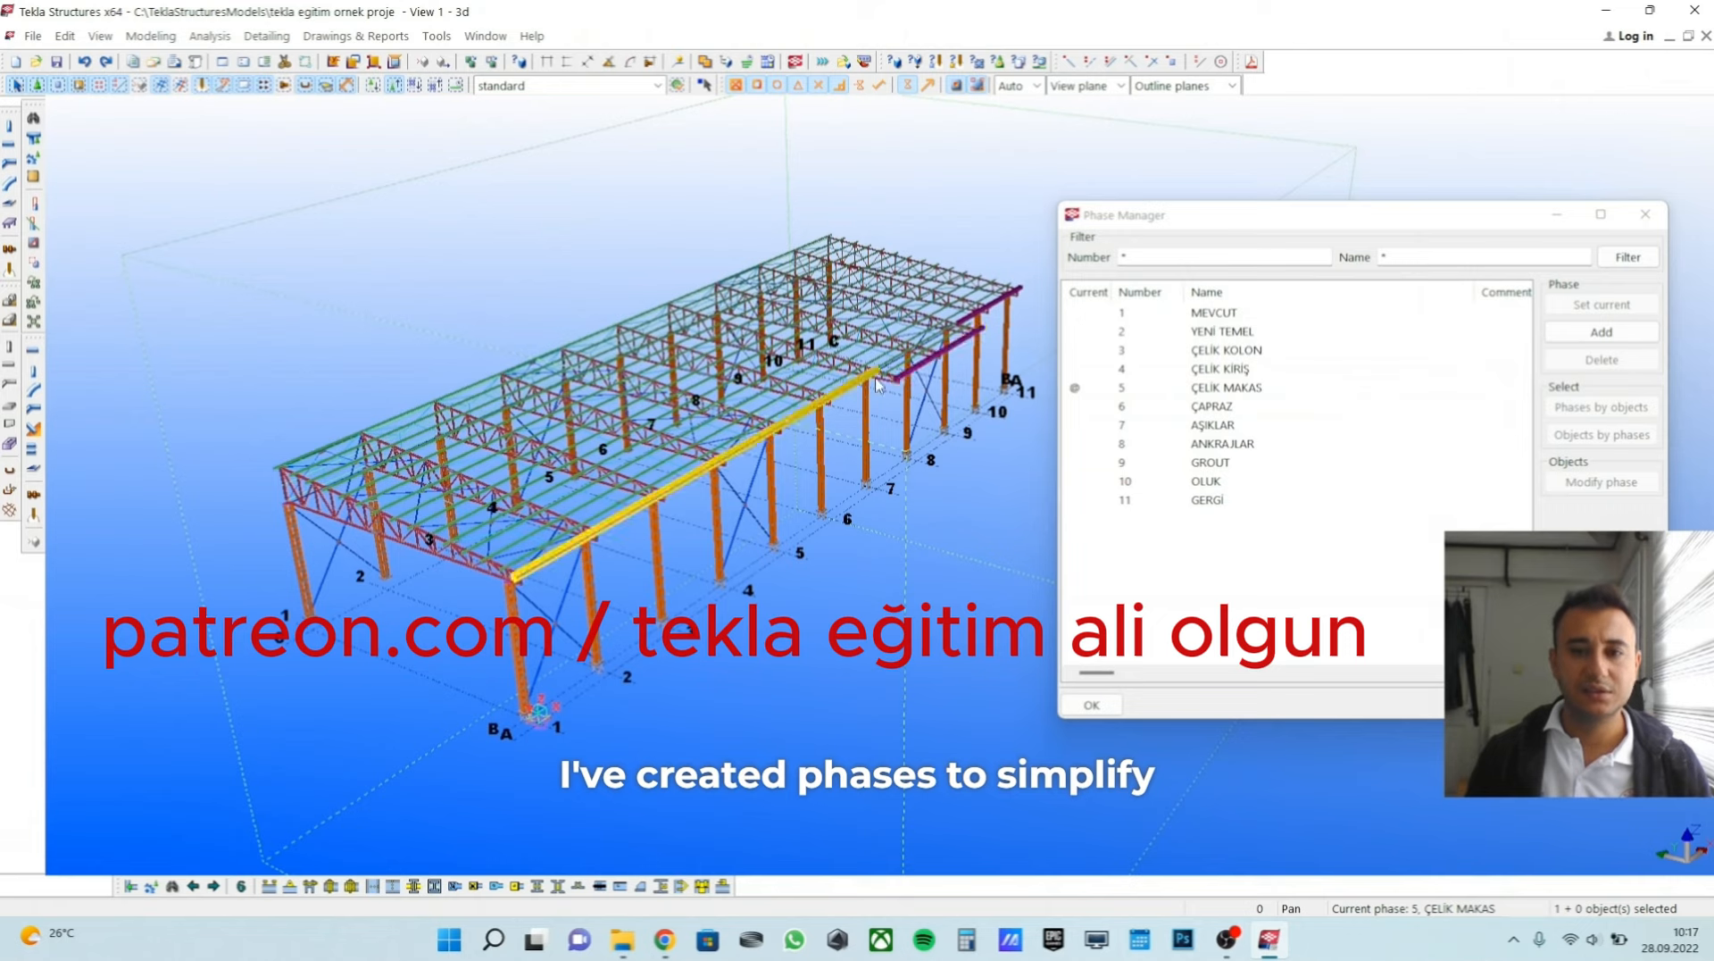
Review the project's phases in the list, including MEVCUT, YENİ TEMEL, ÇELİK KOLON and ÇELİK MAKAS.
left_click(1232, 318)
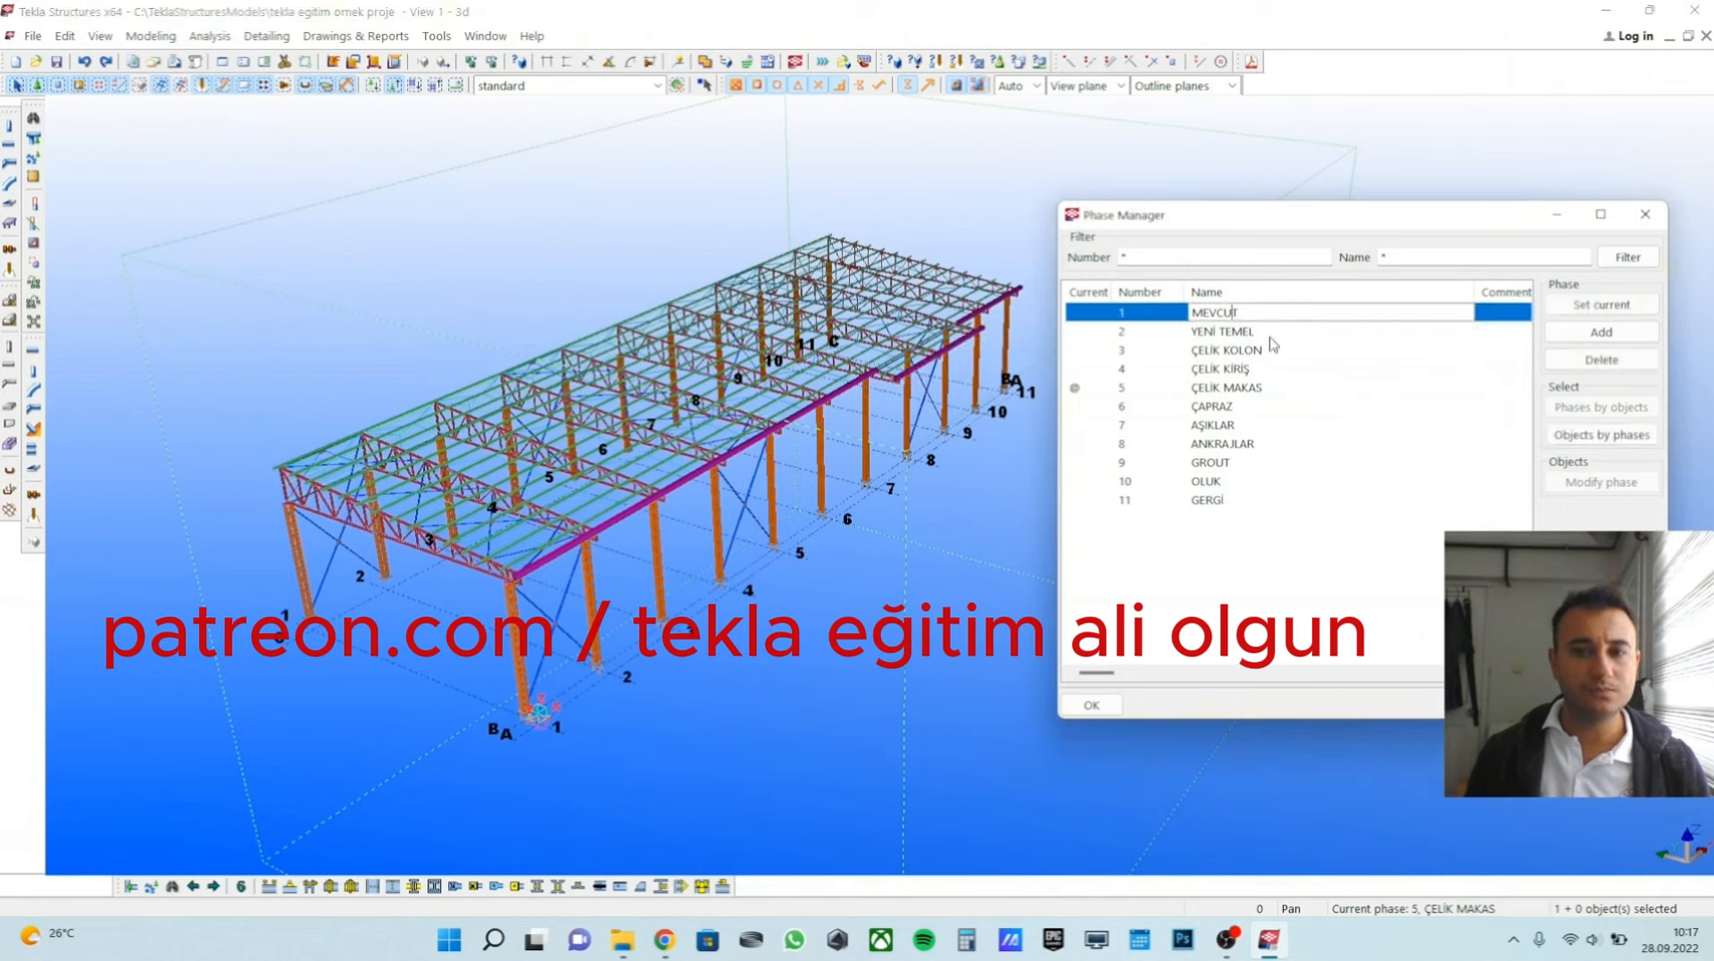
key("Down")
key("Down")
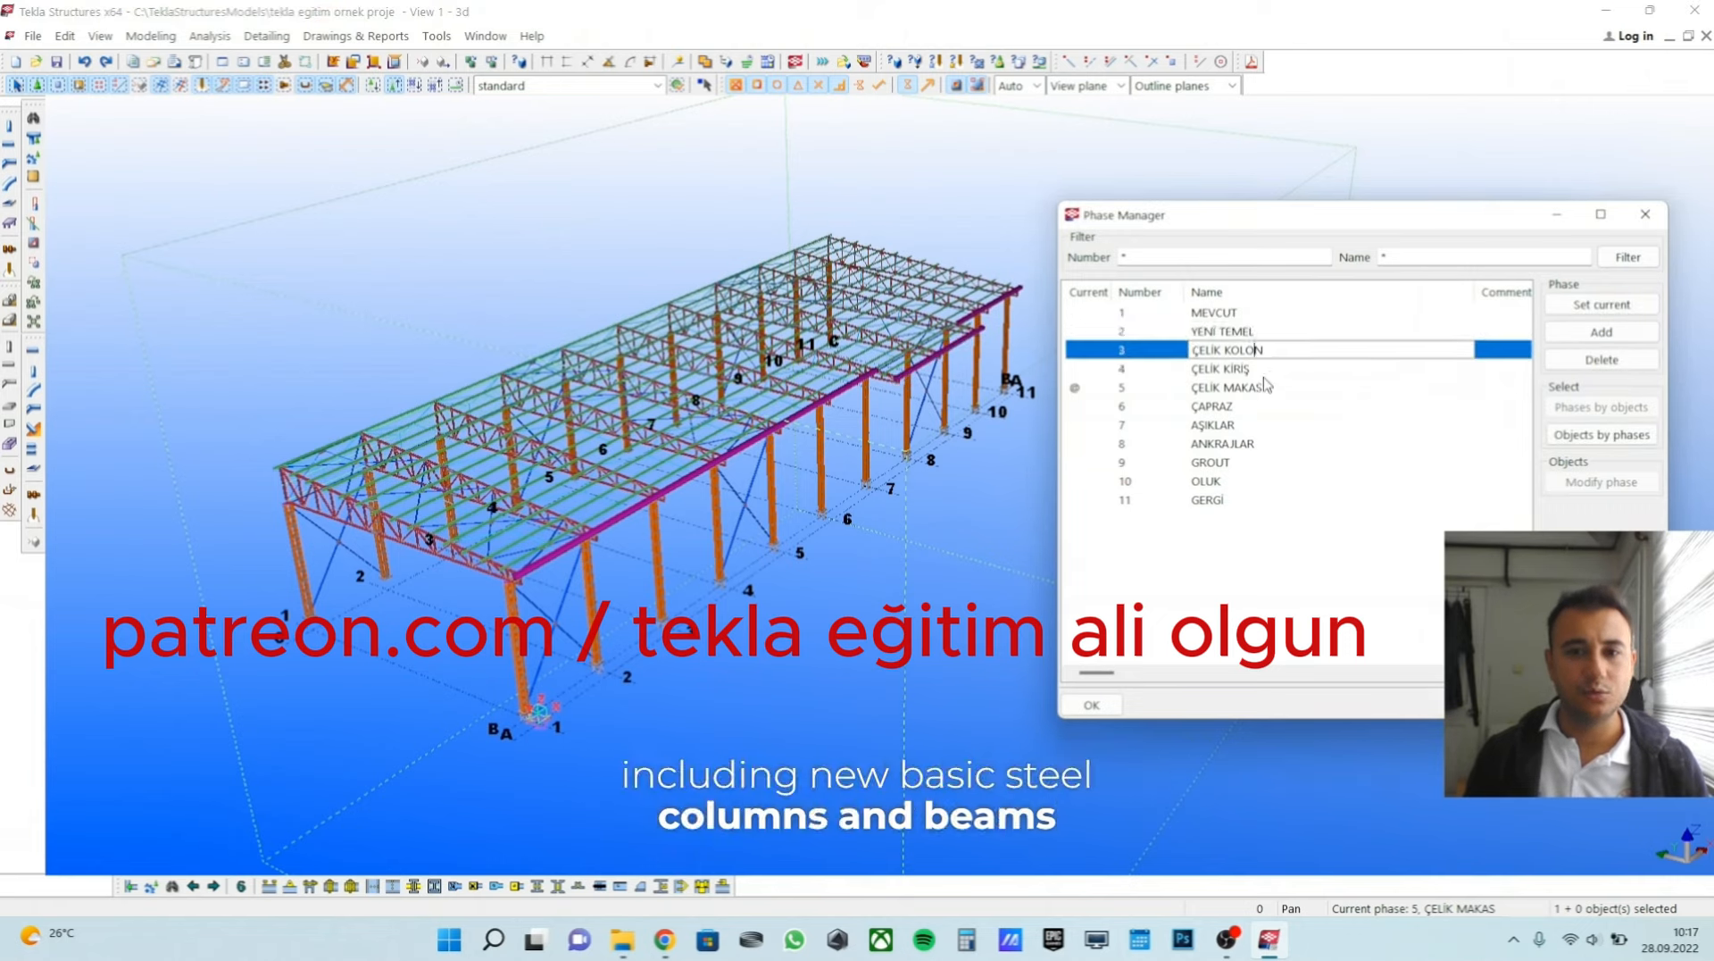
left_click(1261, 389)
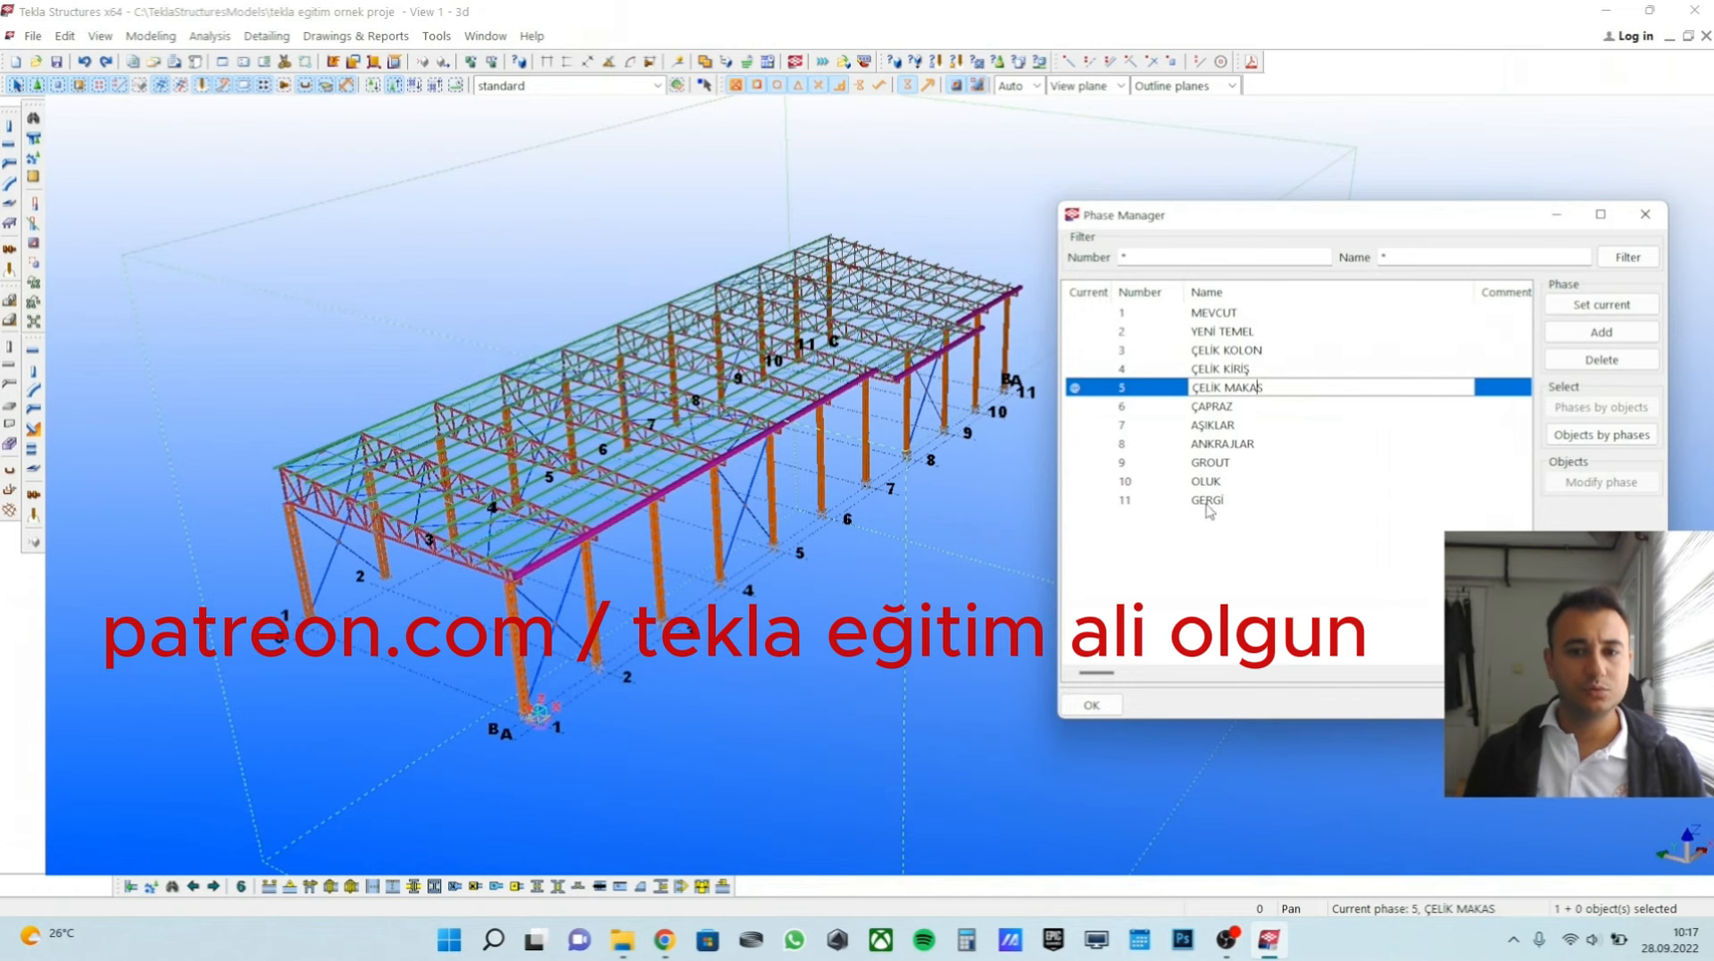
middle_click_drag(741, 471, 794, 473)
left_click_drag(1285, 223, 1316, 220)
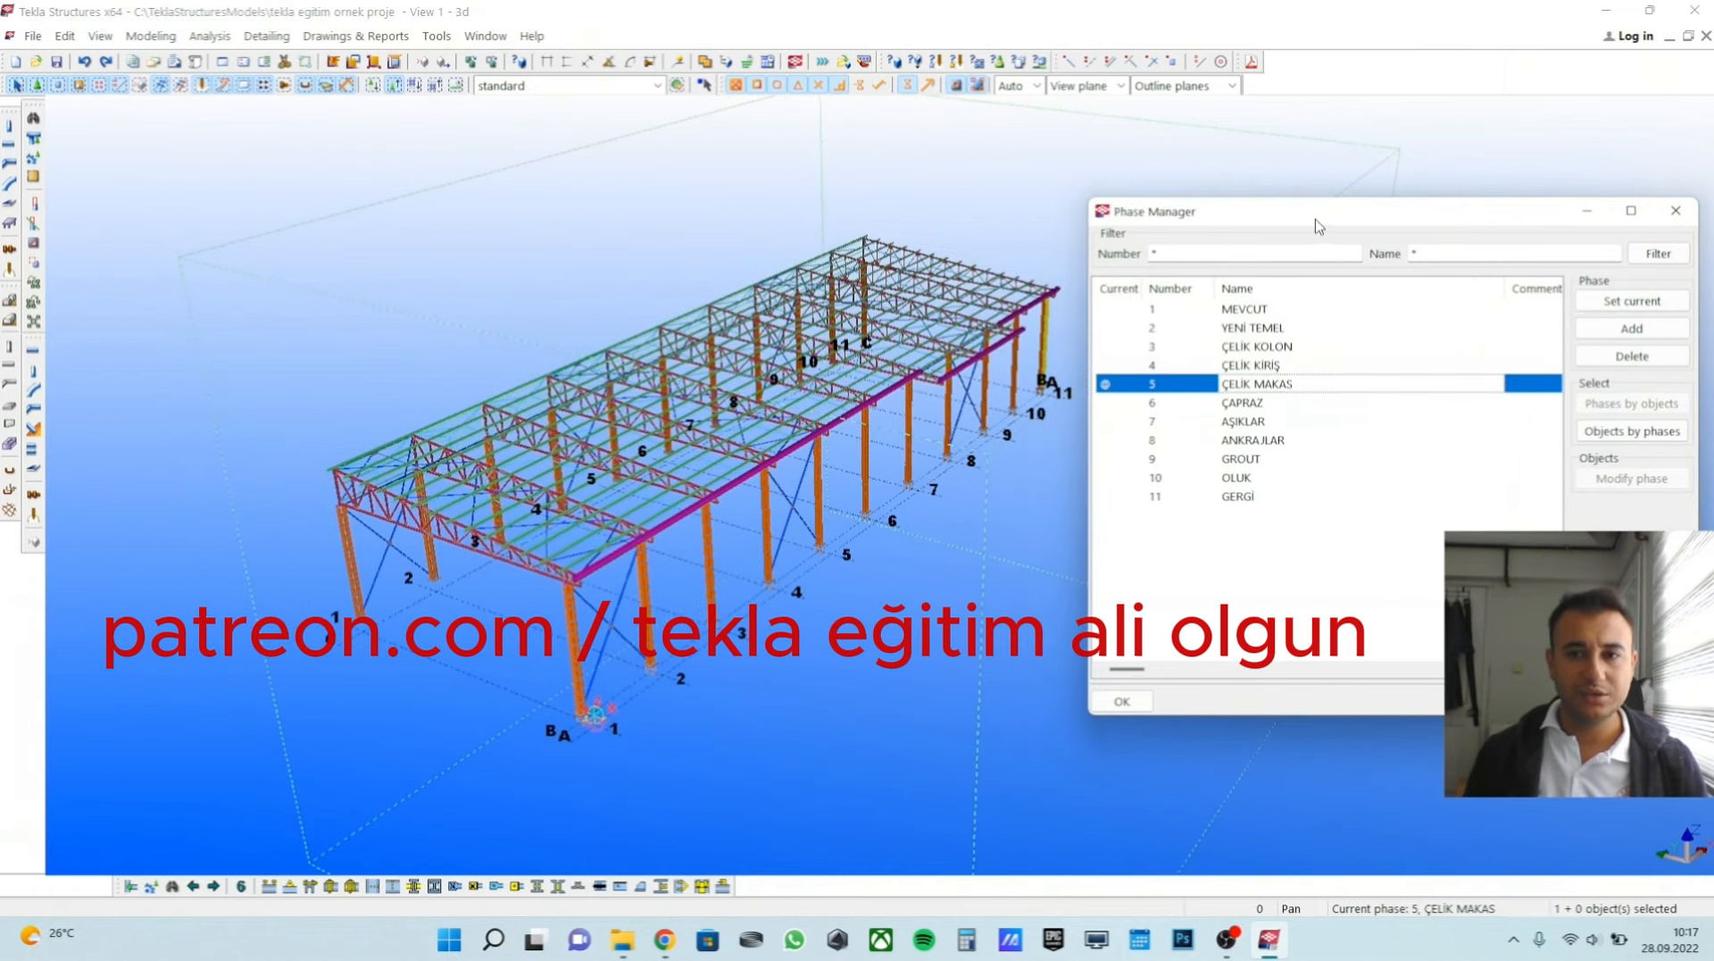
left_click(1275, 330)
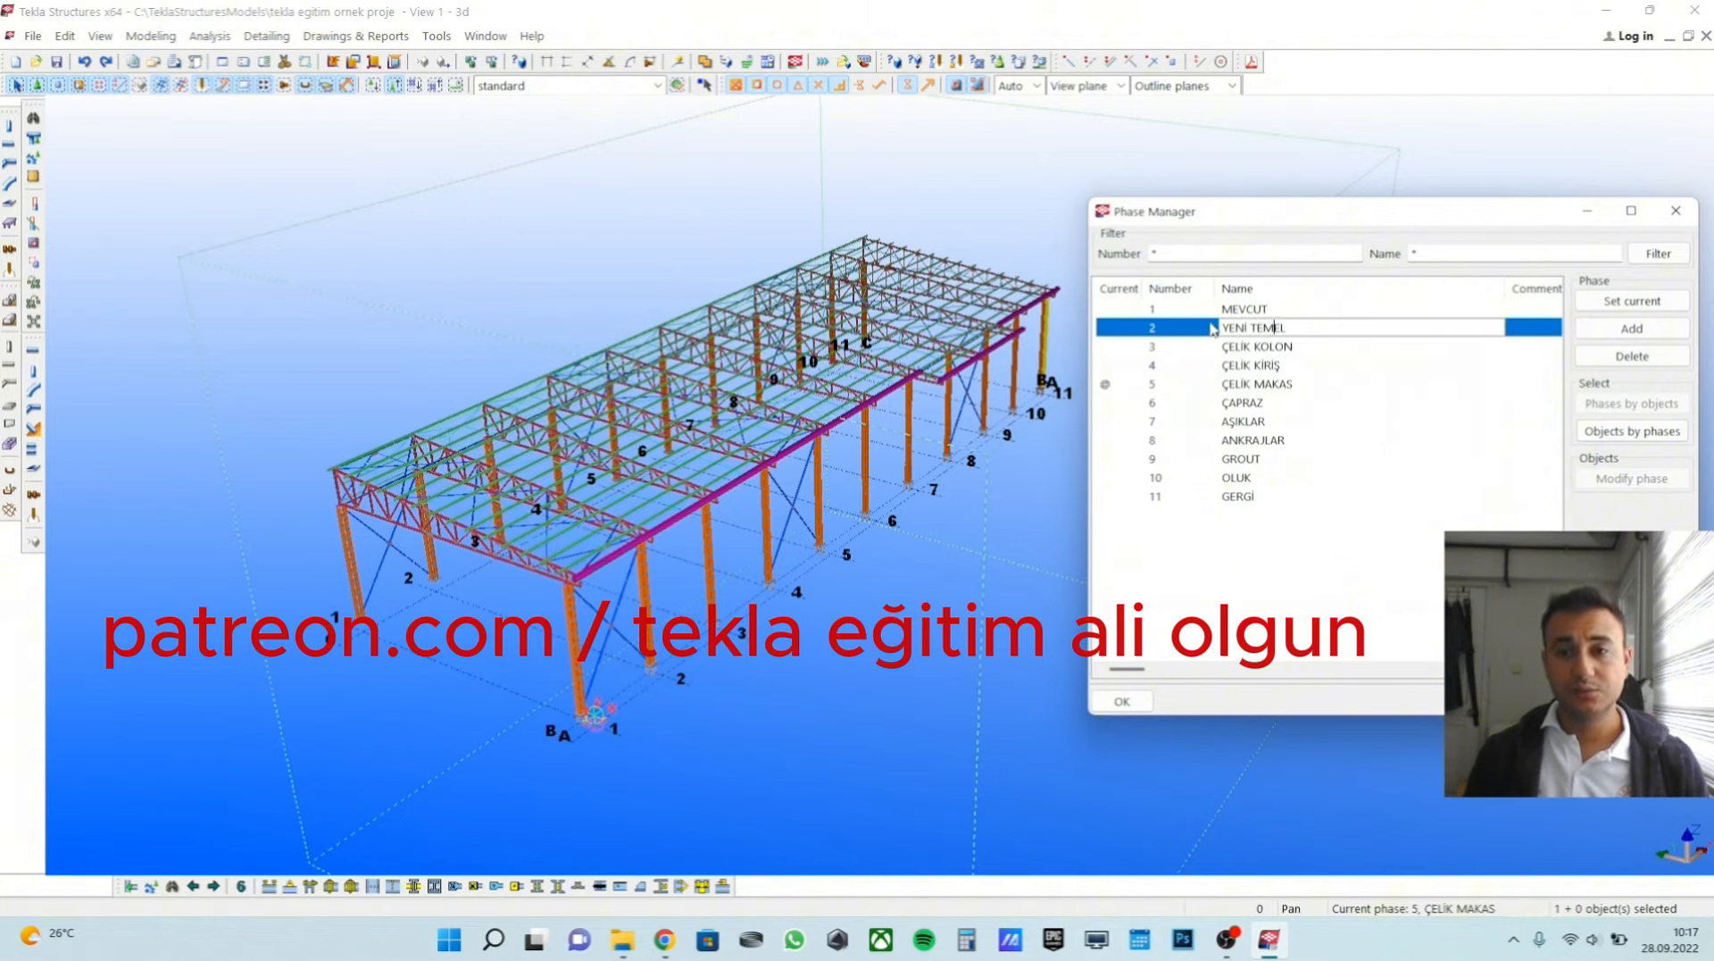
left_click(1212, 329)
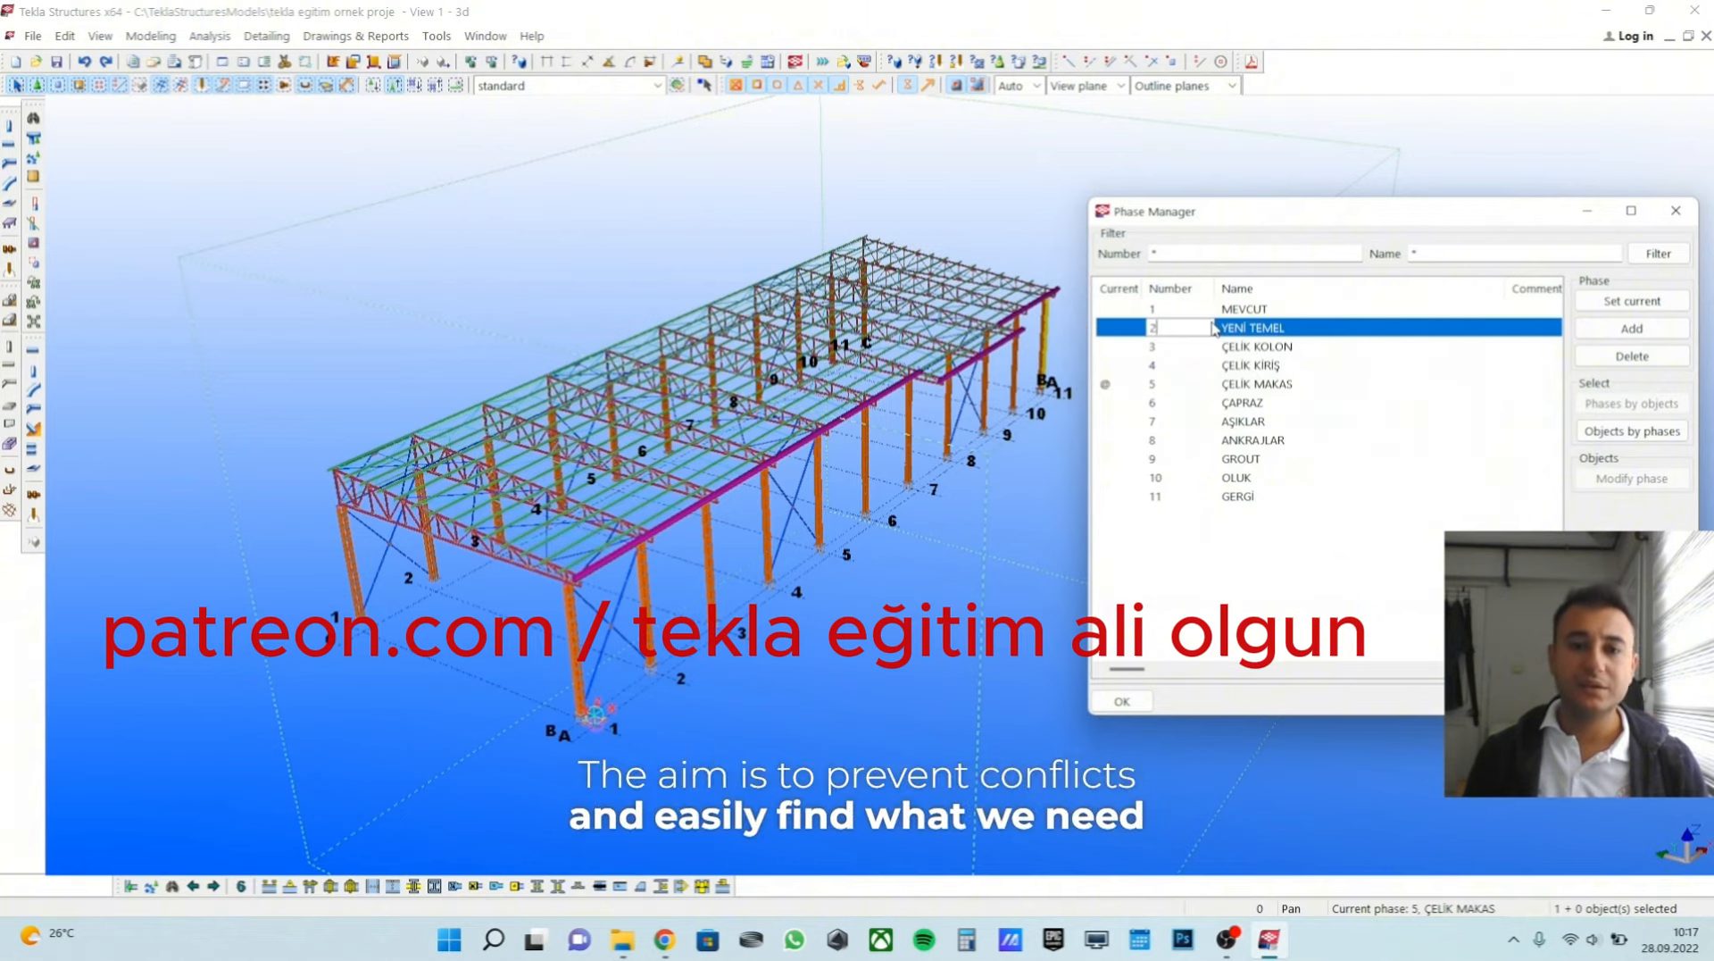
Select all model objects belonging to phase 3, ÇELİK KOLON.
left_click(1263, 348)
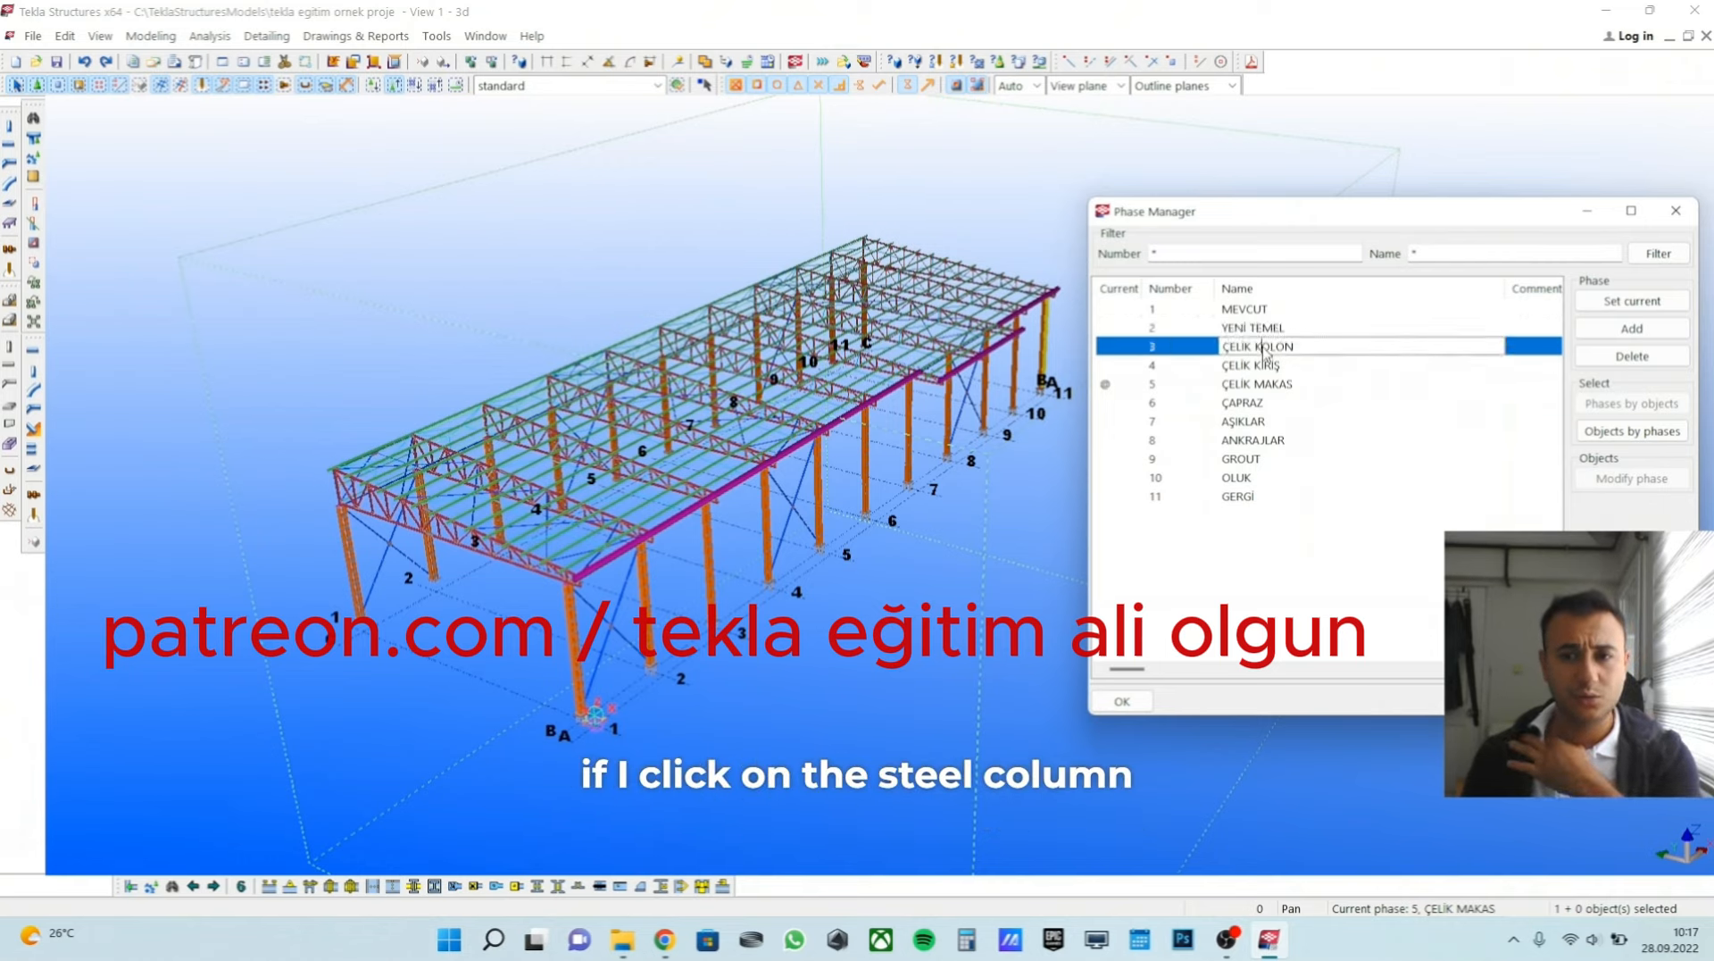
left_click(1626, 431)
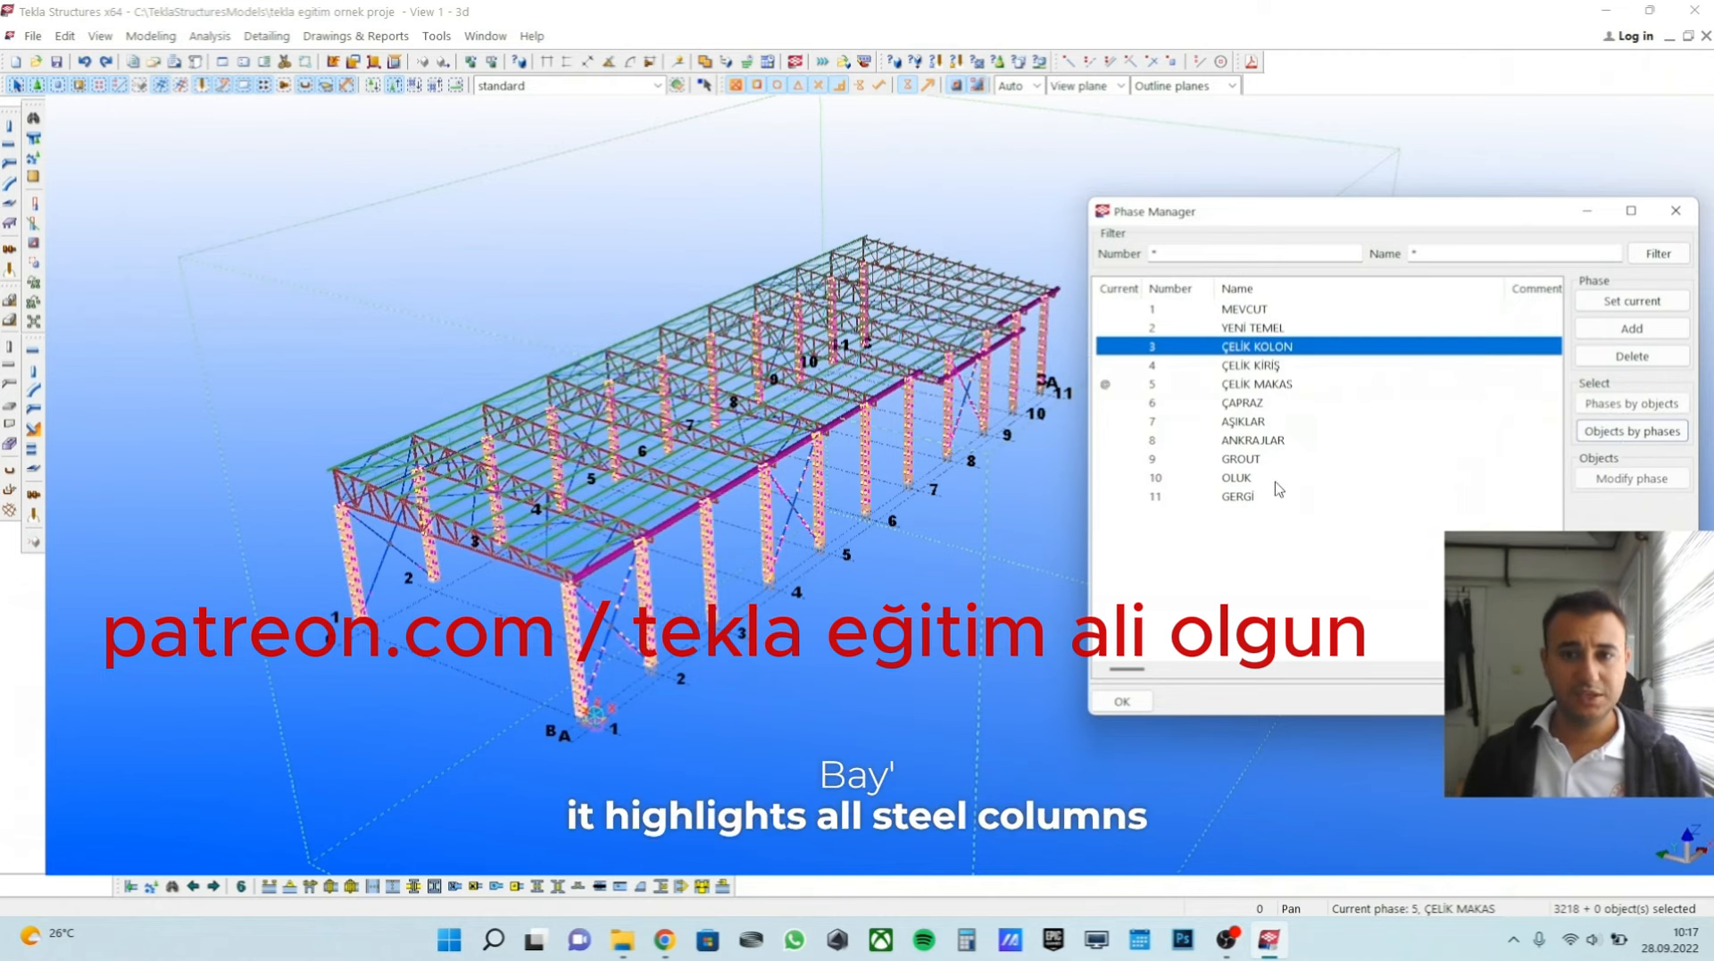
Examine the selected steel columns up close along the side of the building.
scroll(585, 692, "up", 6)
scroll(593, 714, "down", 6)
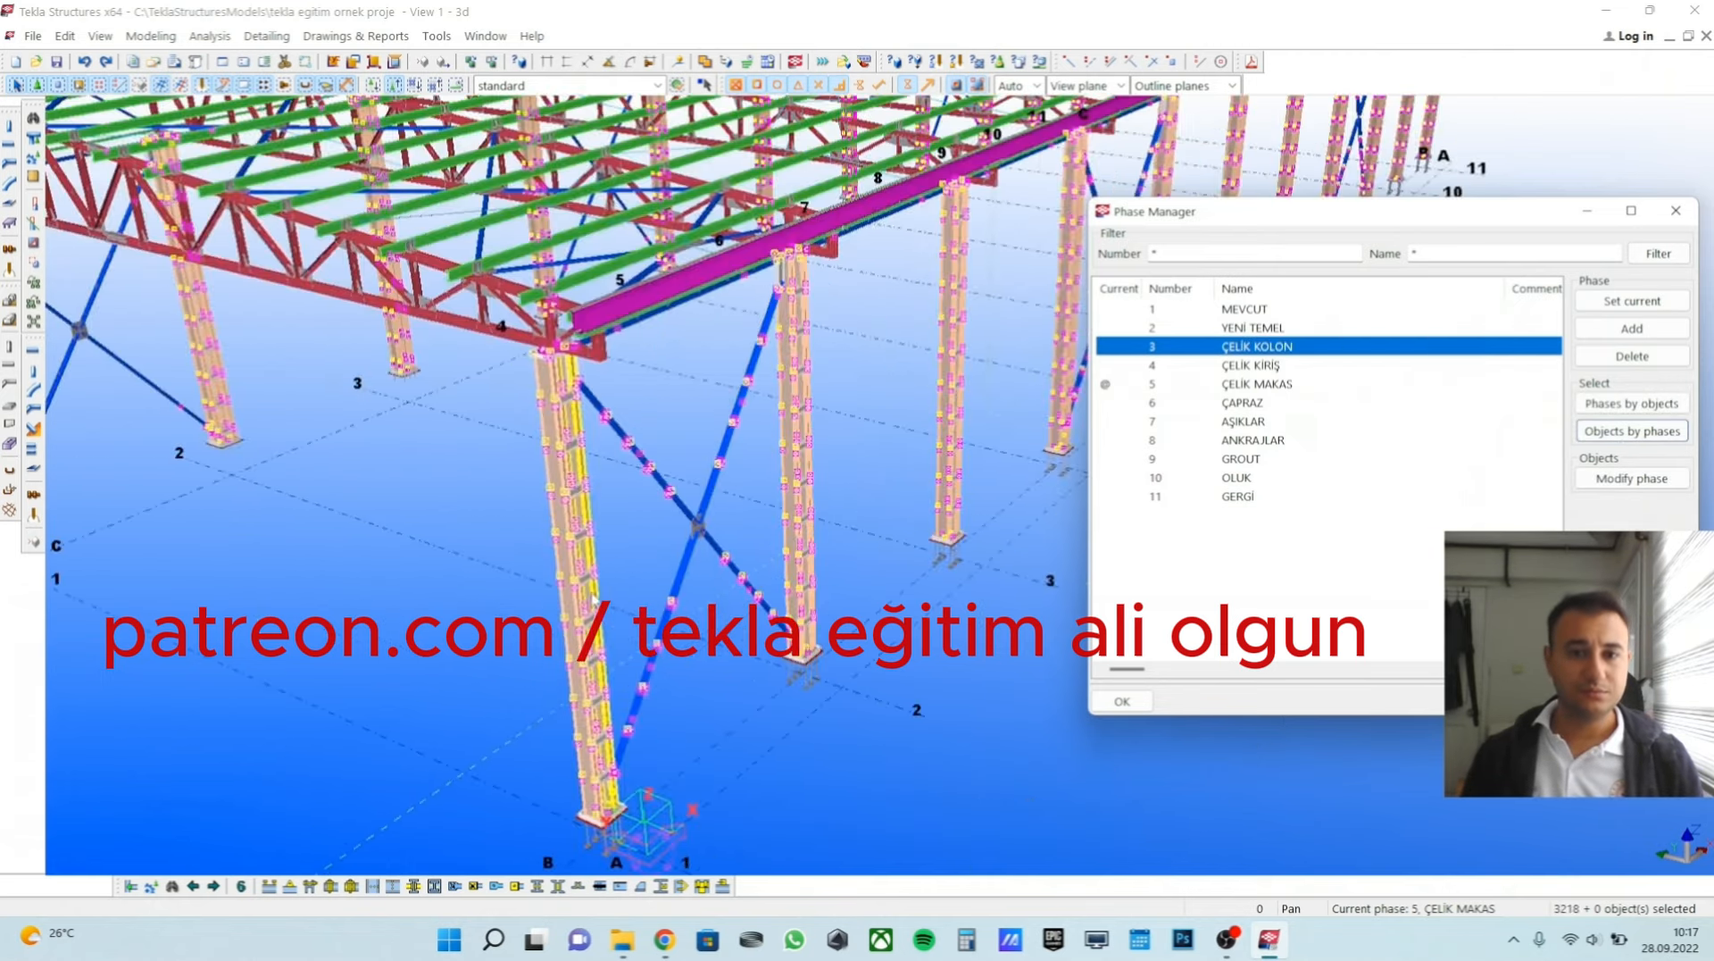
middle_click_drag(902, 478, 652, 527)
scroll(652, 528, "up", 5)
scroll(651, 527, "up", 2)
scroll(536, 509, "down", 9)
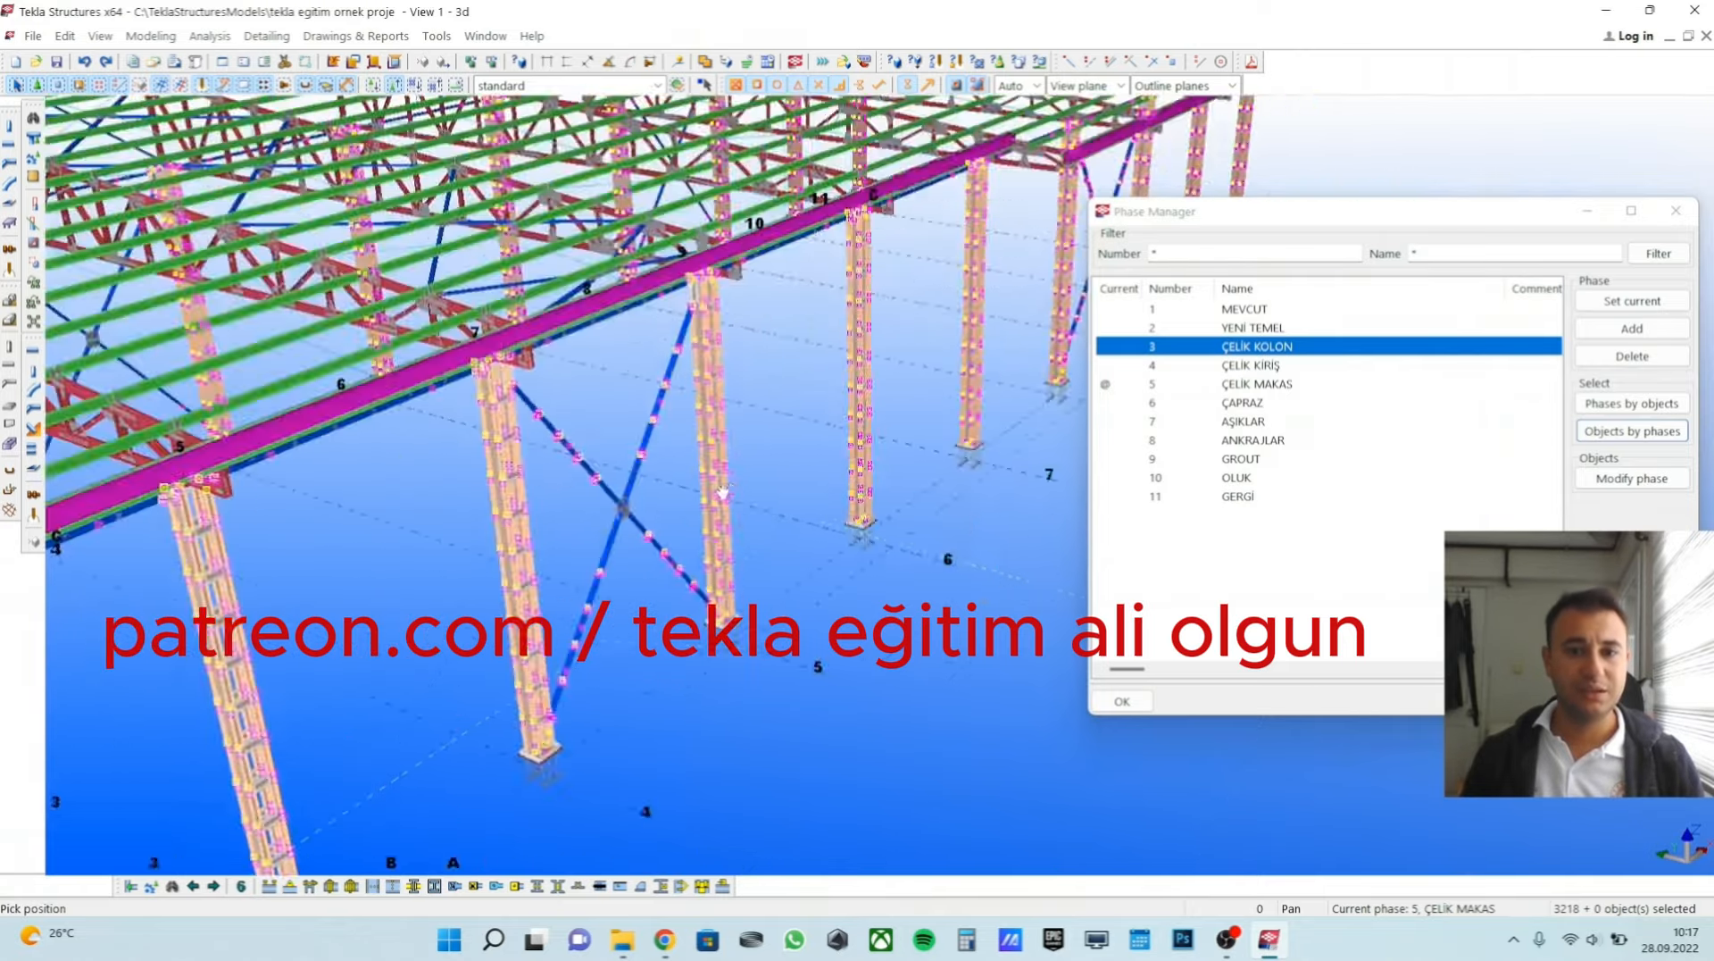
middle_click_drag(516, 500, 683, 512, "ctrl")
Clear the column selection and select the model objects belonging to phase 4, ÇELİK KİRİŞ.
left_click(1197, 353)
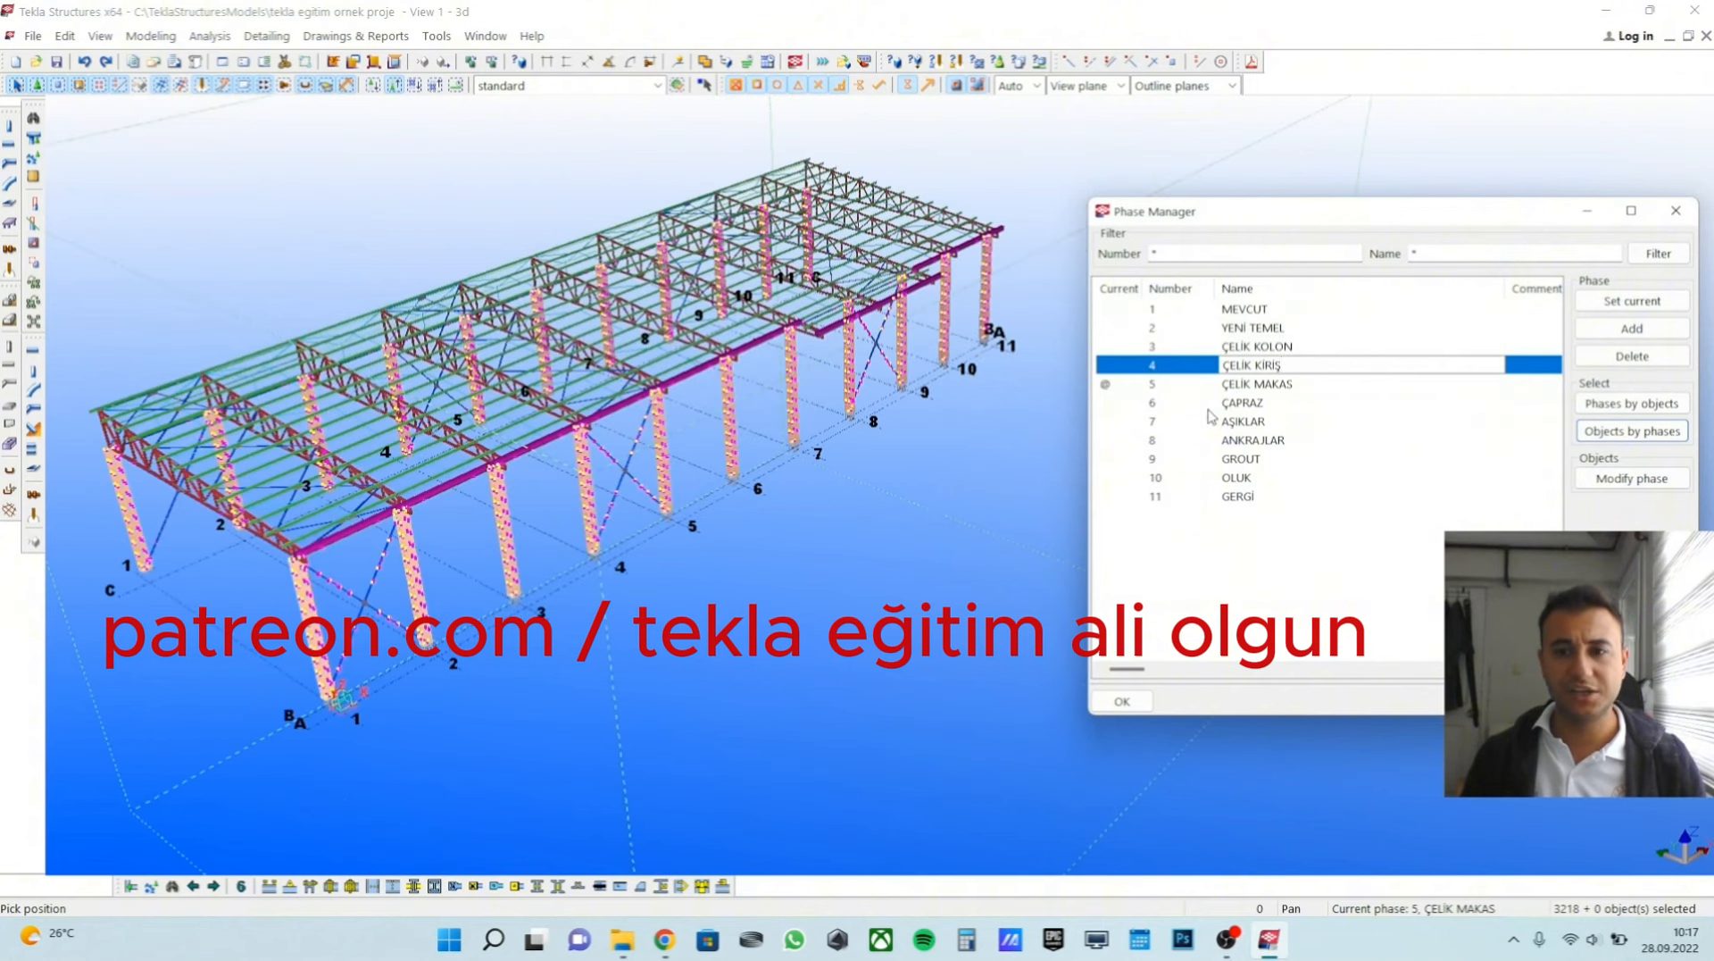
key("Return")
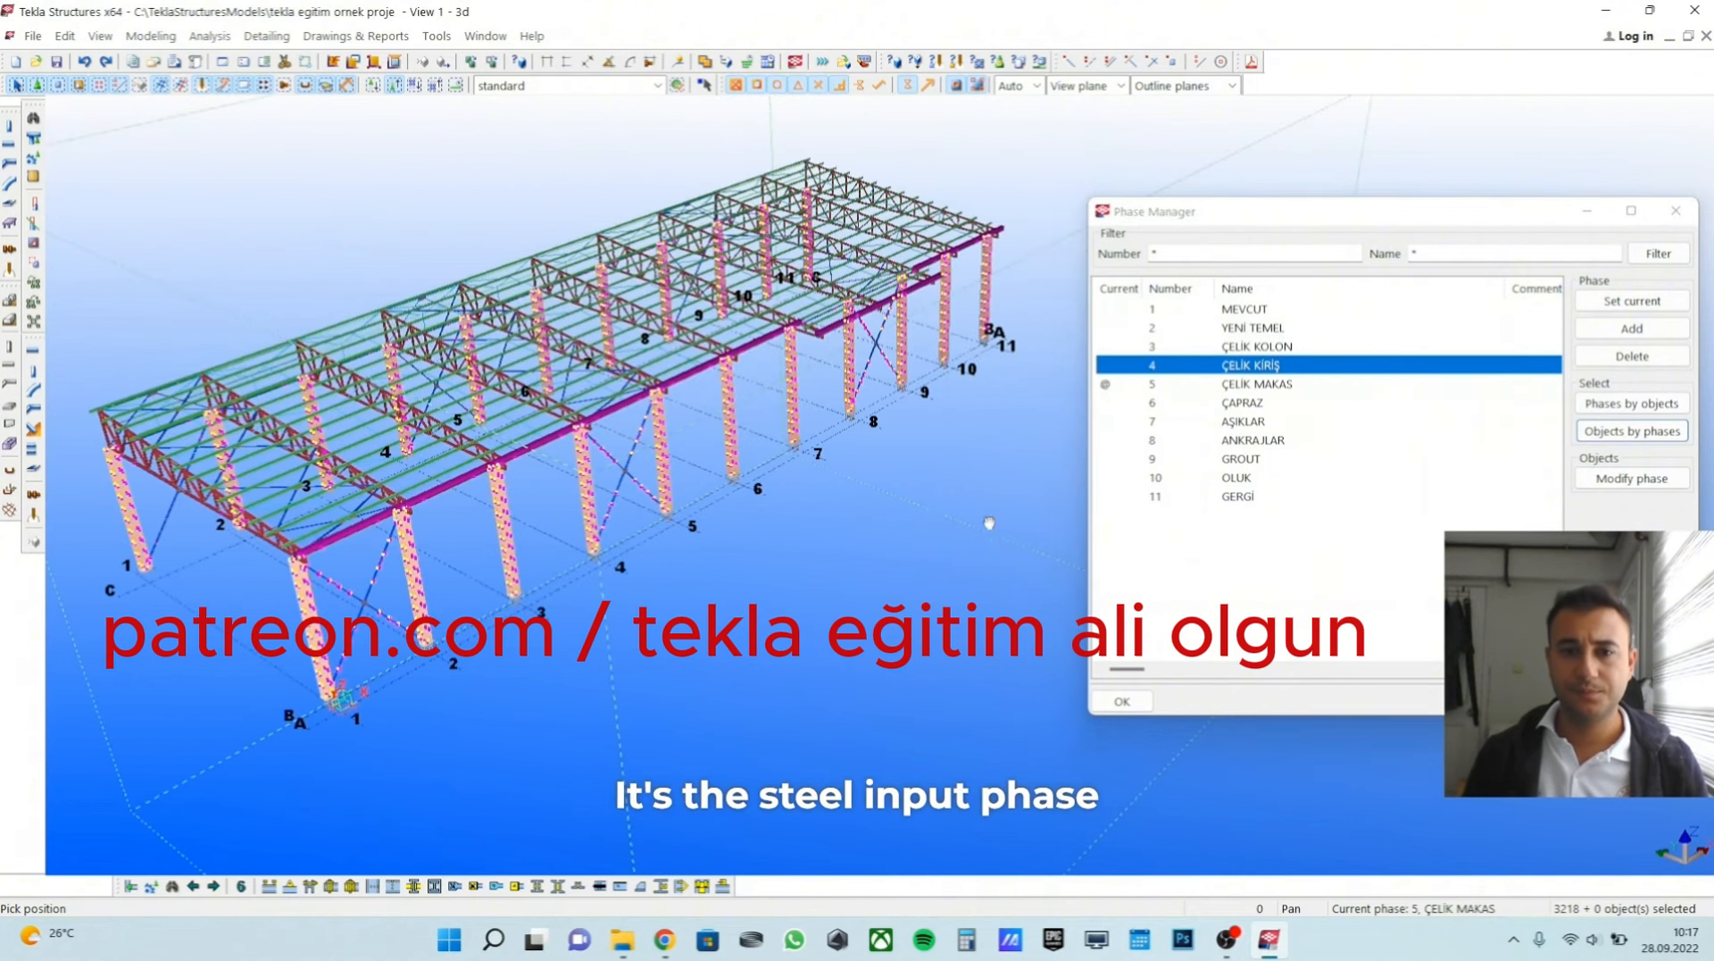
left_click(933, 493)
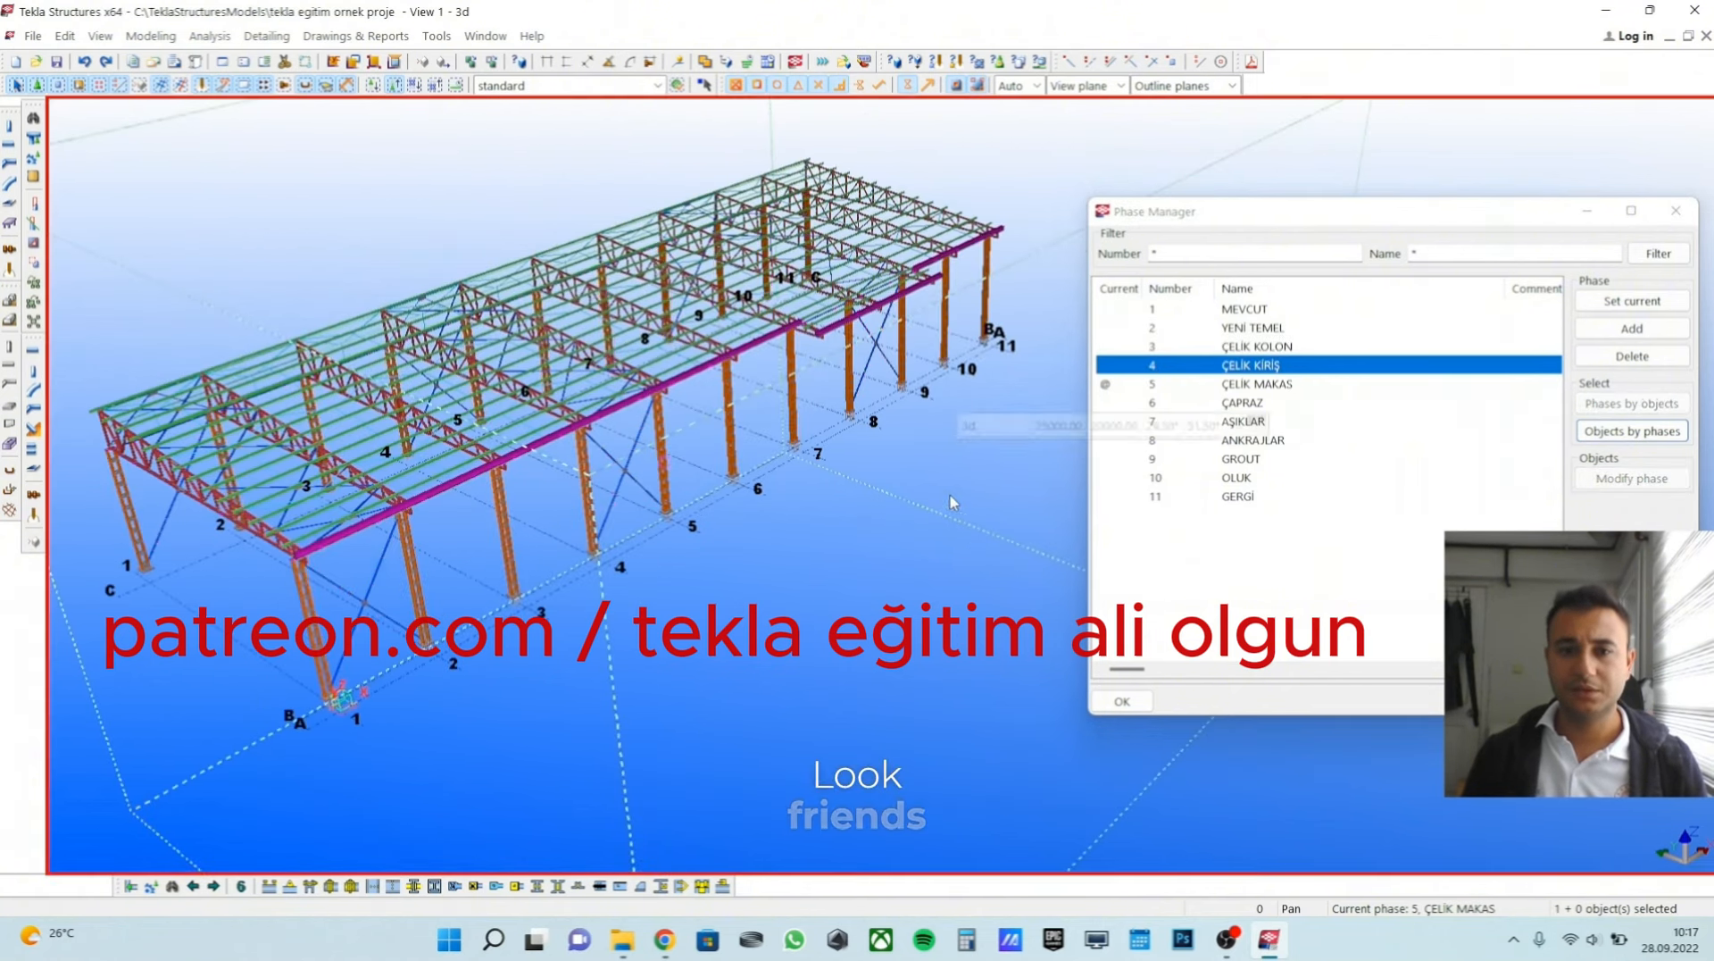
left_click(1636, 432)
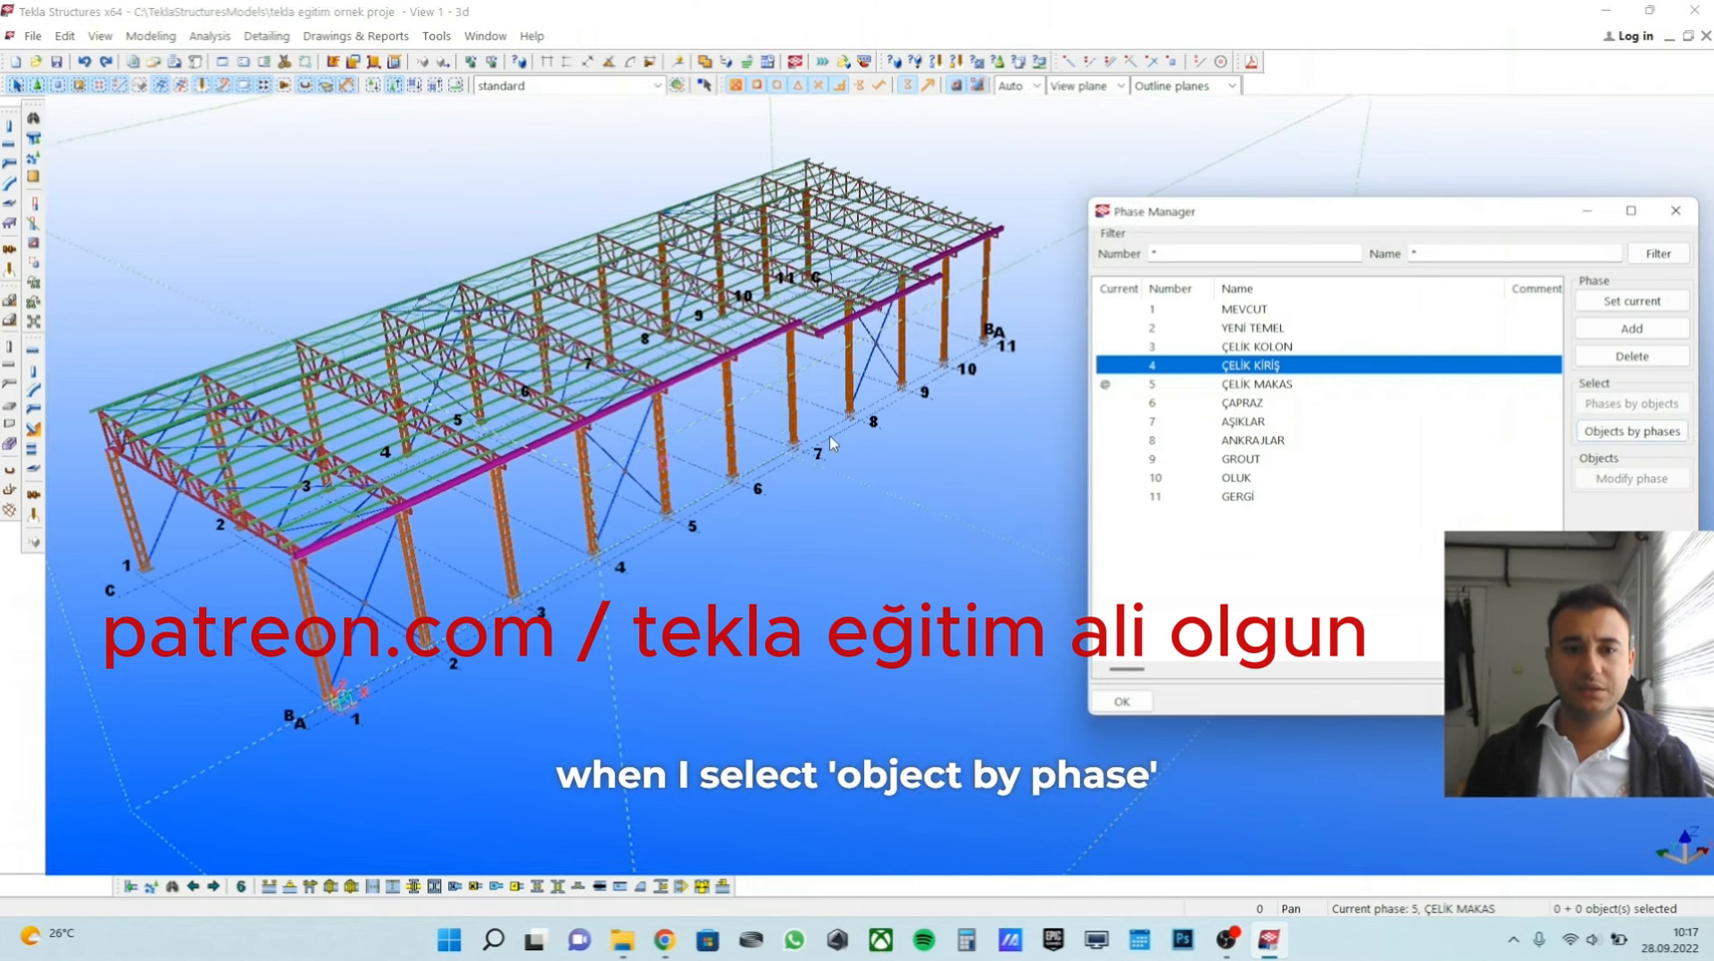
scroll(698, 493, "up", 3)
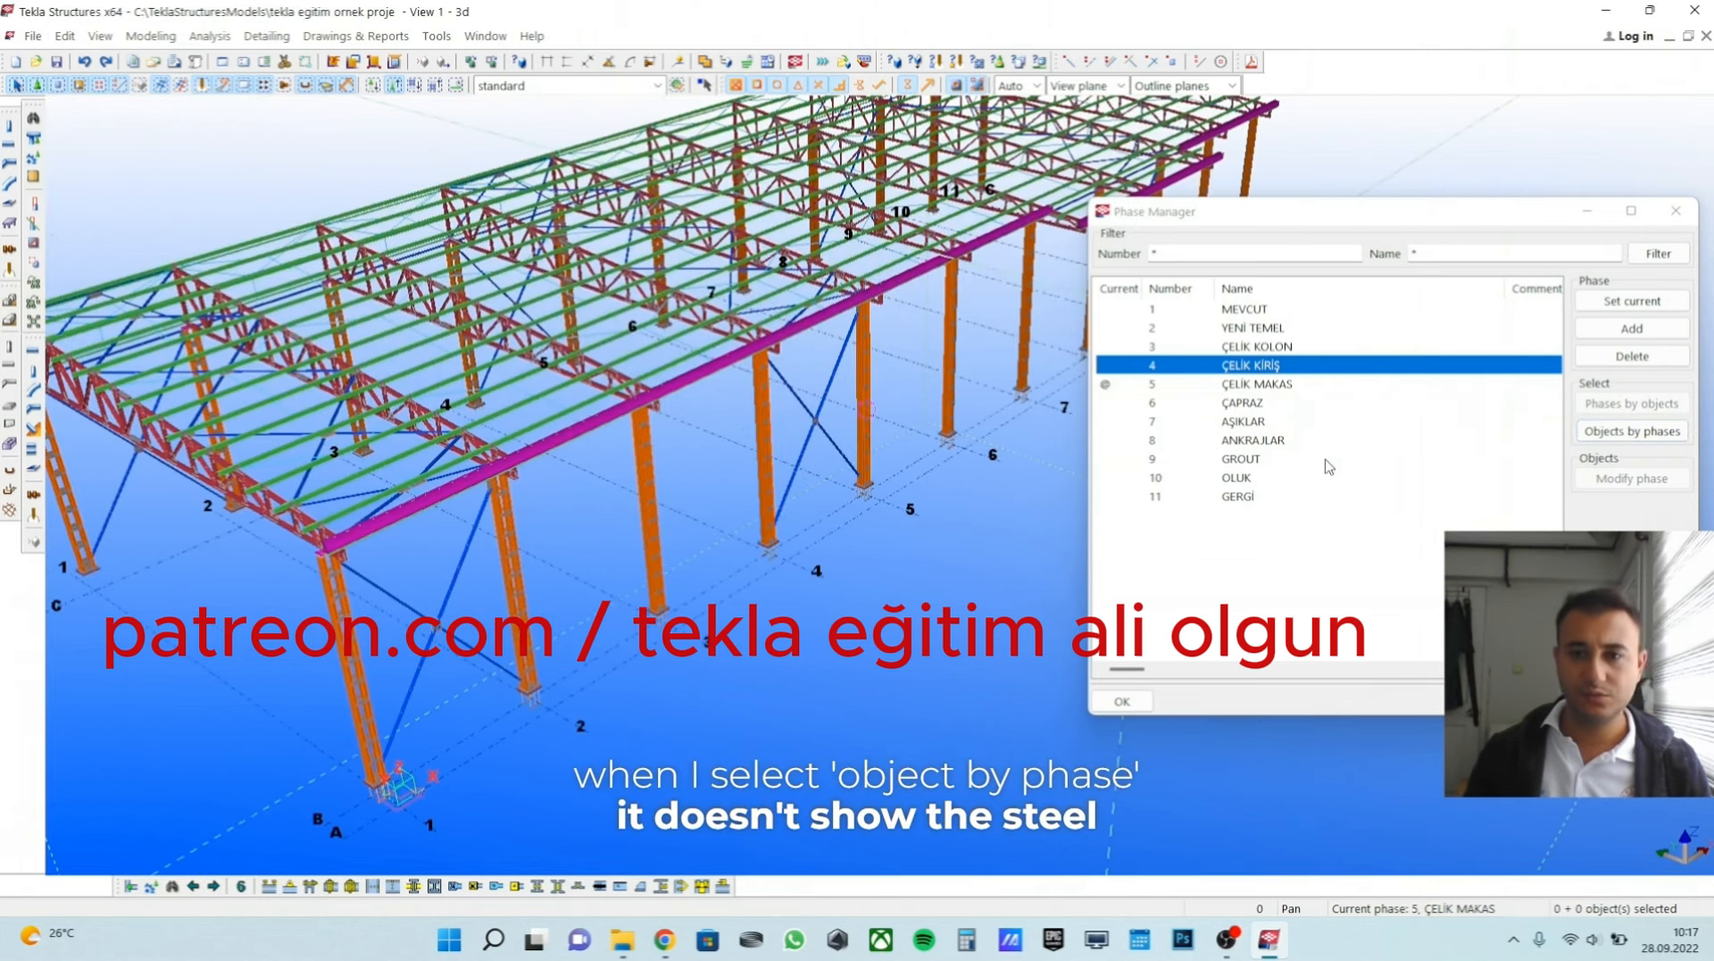
Select all model objects belonging to phase 5, ÇELİK MAKAS, and view them across the whole building.
left_click(1283, 391)
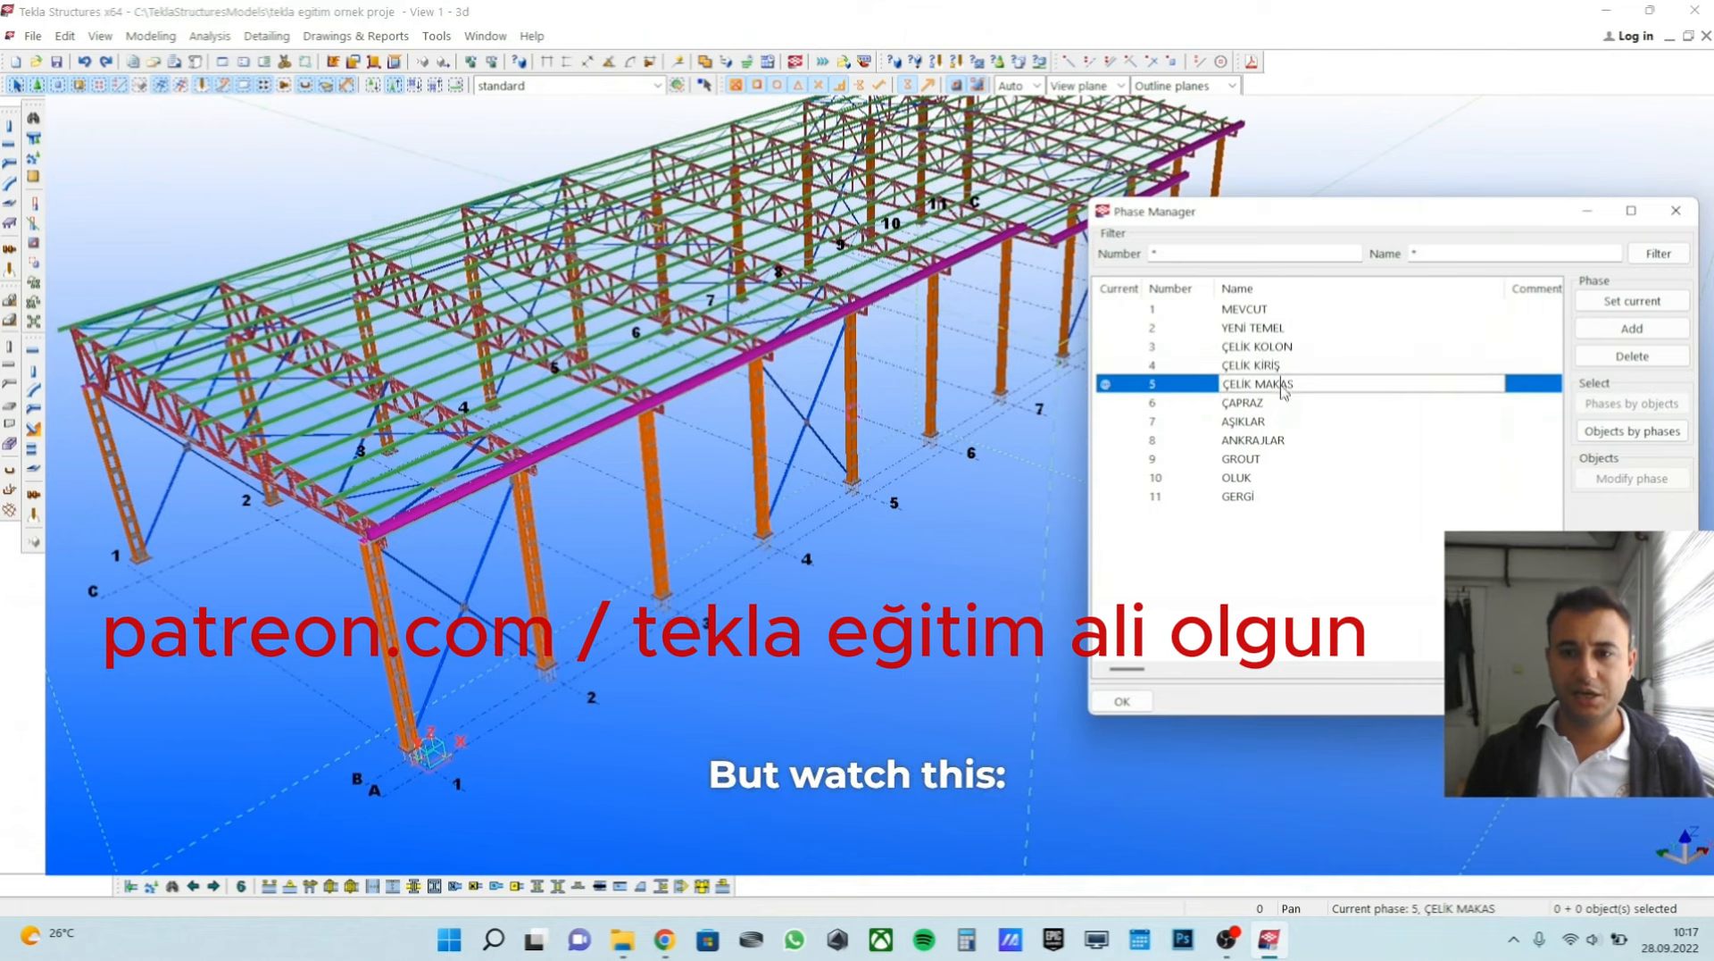
left_click(1597, 429)
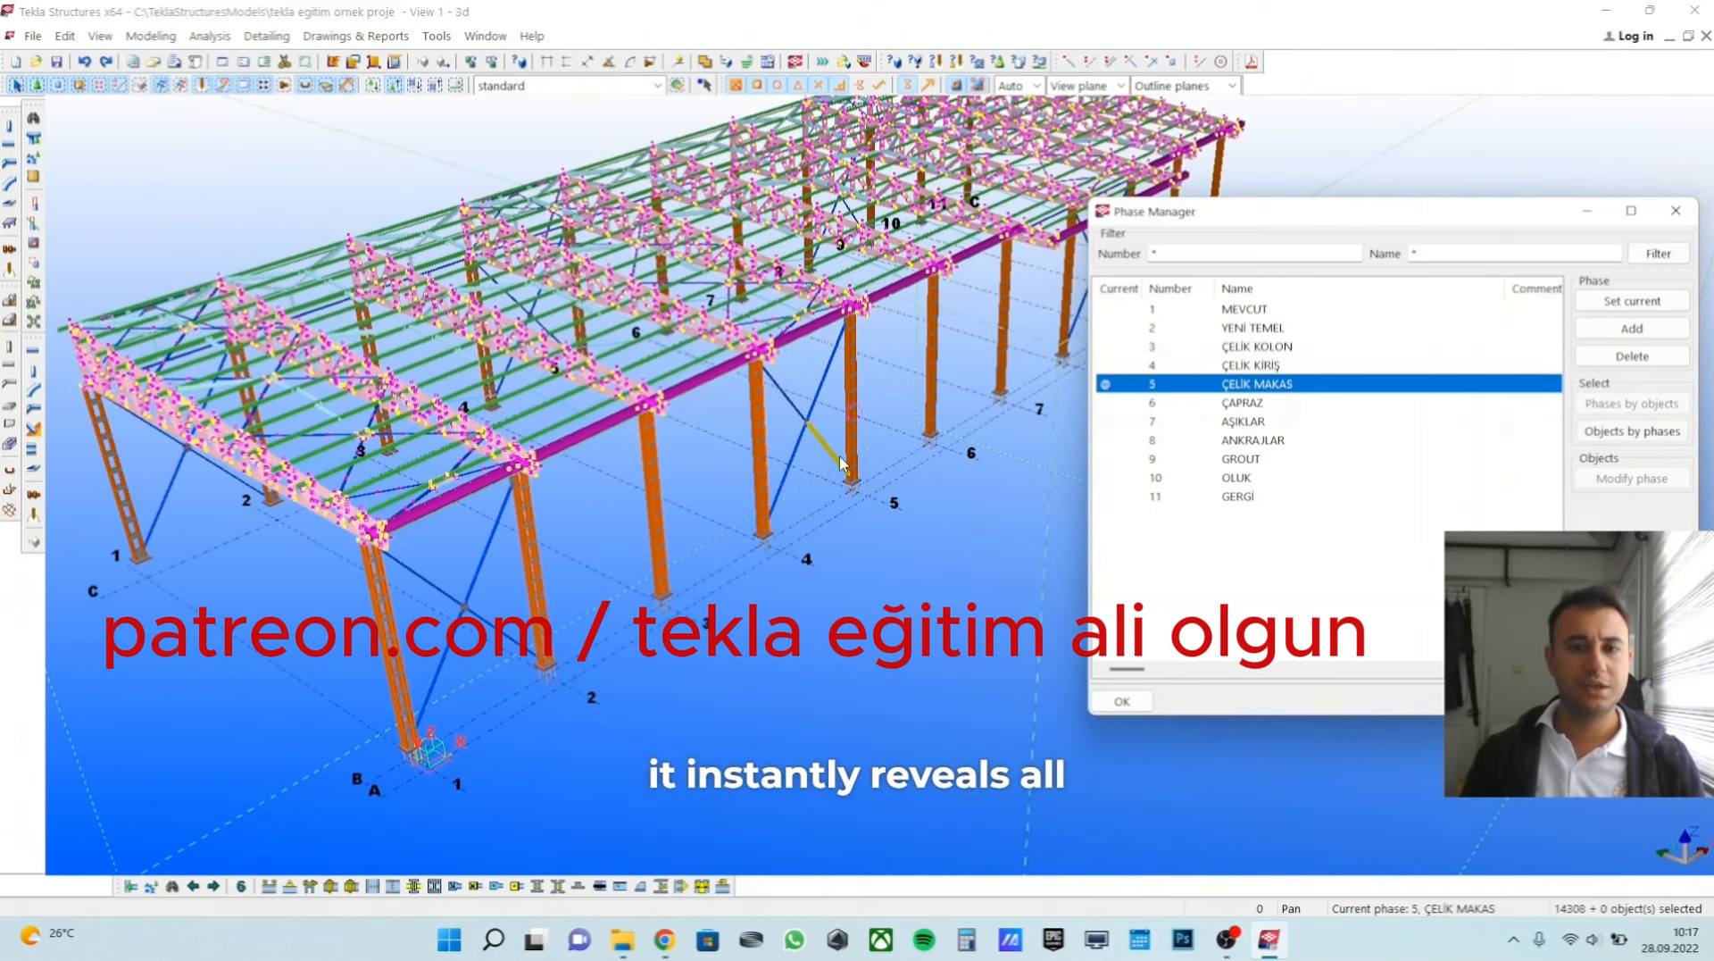
scroll(750, 489, "down", 2)
scroll(750, 488, "down", 3)
middle_click_drag(750, 488, 687, 513, "ctrl")
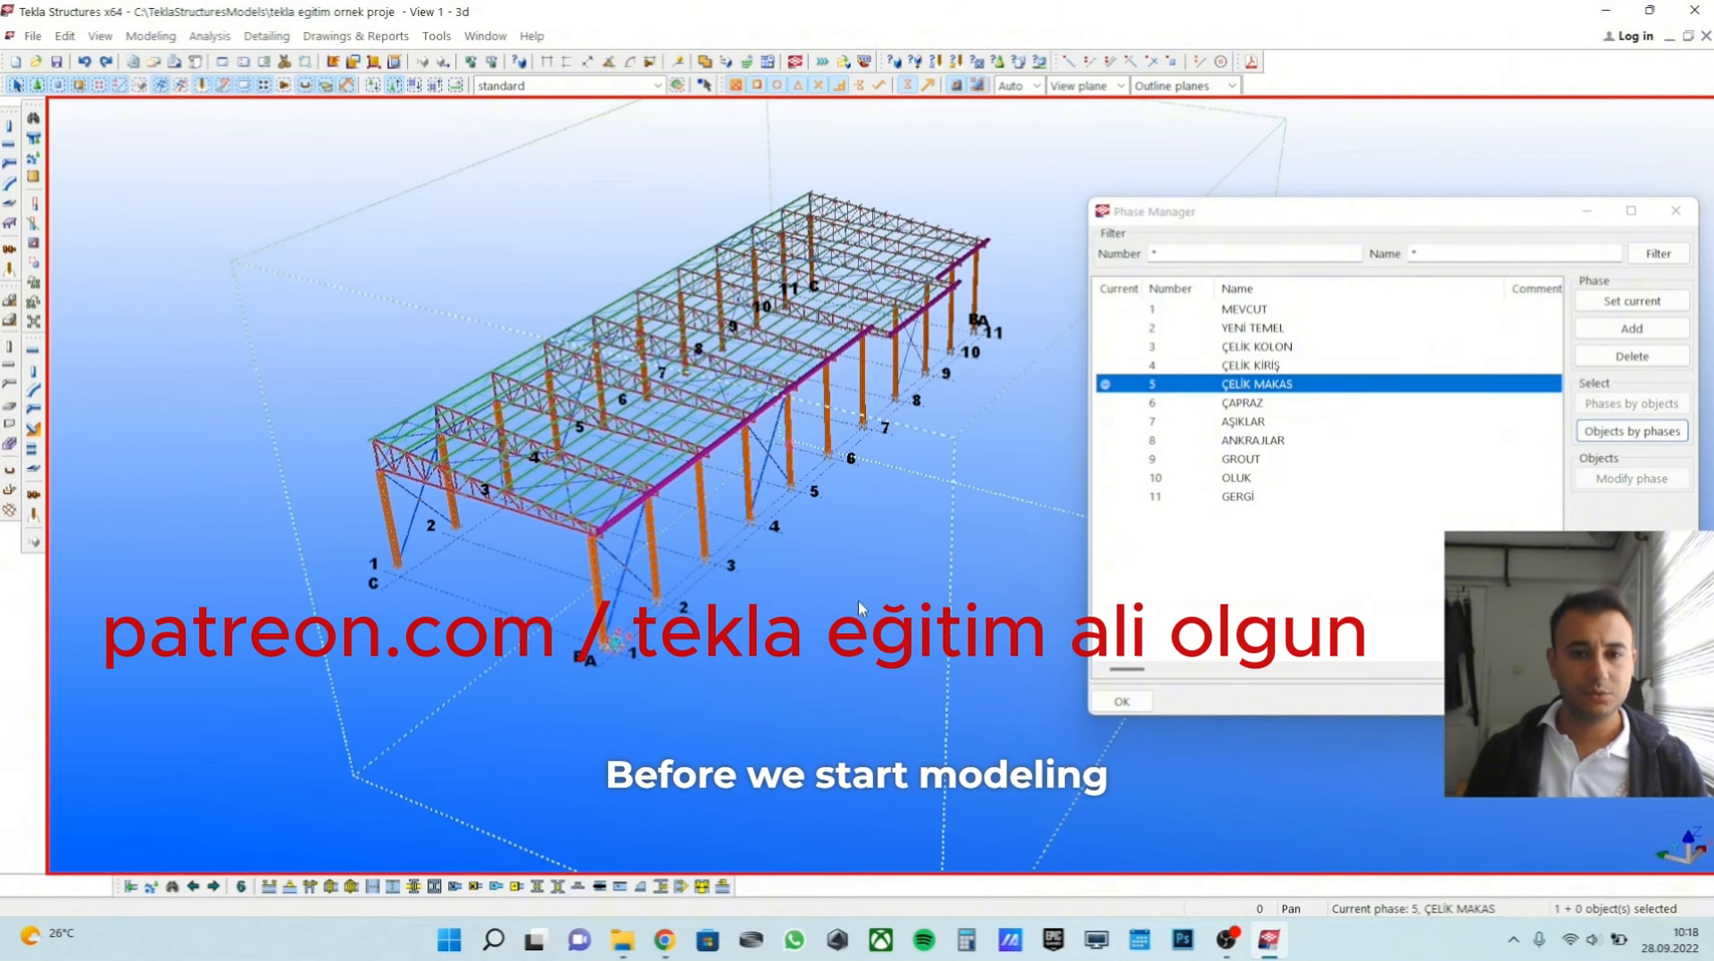
middle_click_drag(859, 609, 819, 665, "ctrl")
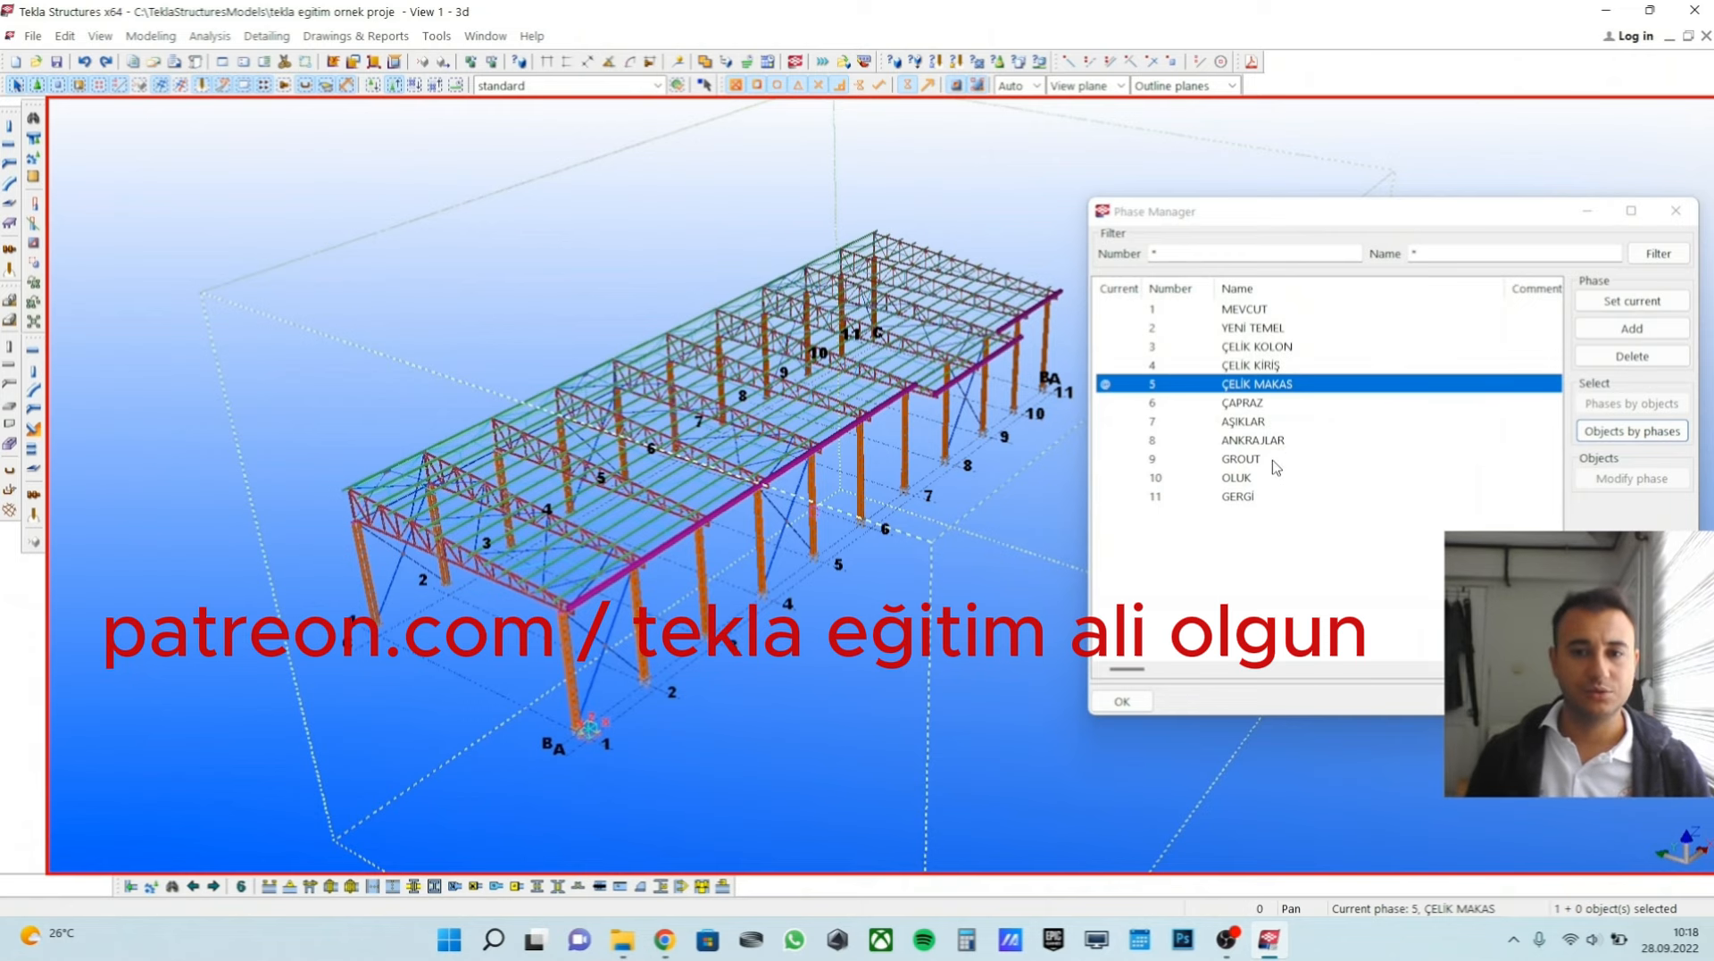
middle_click_drag(753, 536, 852, 448)
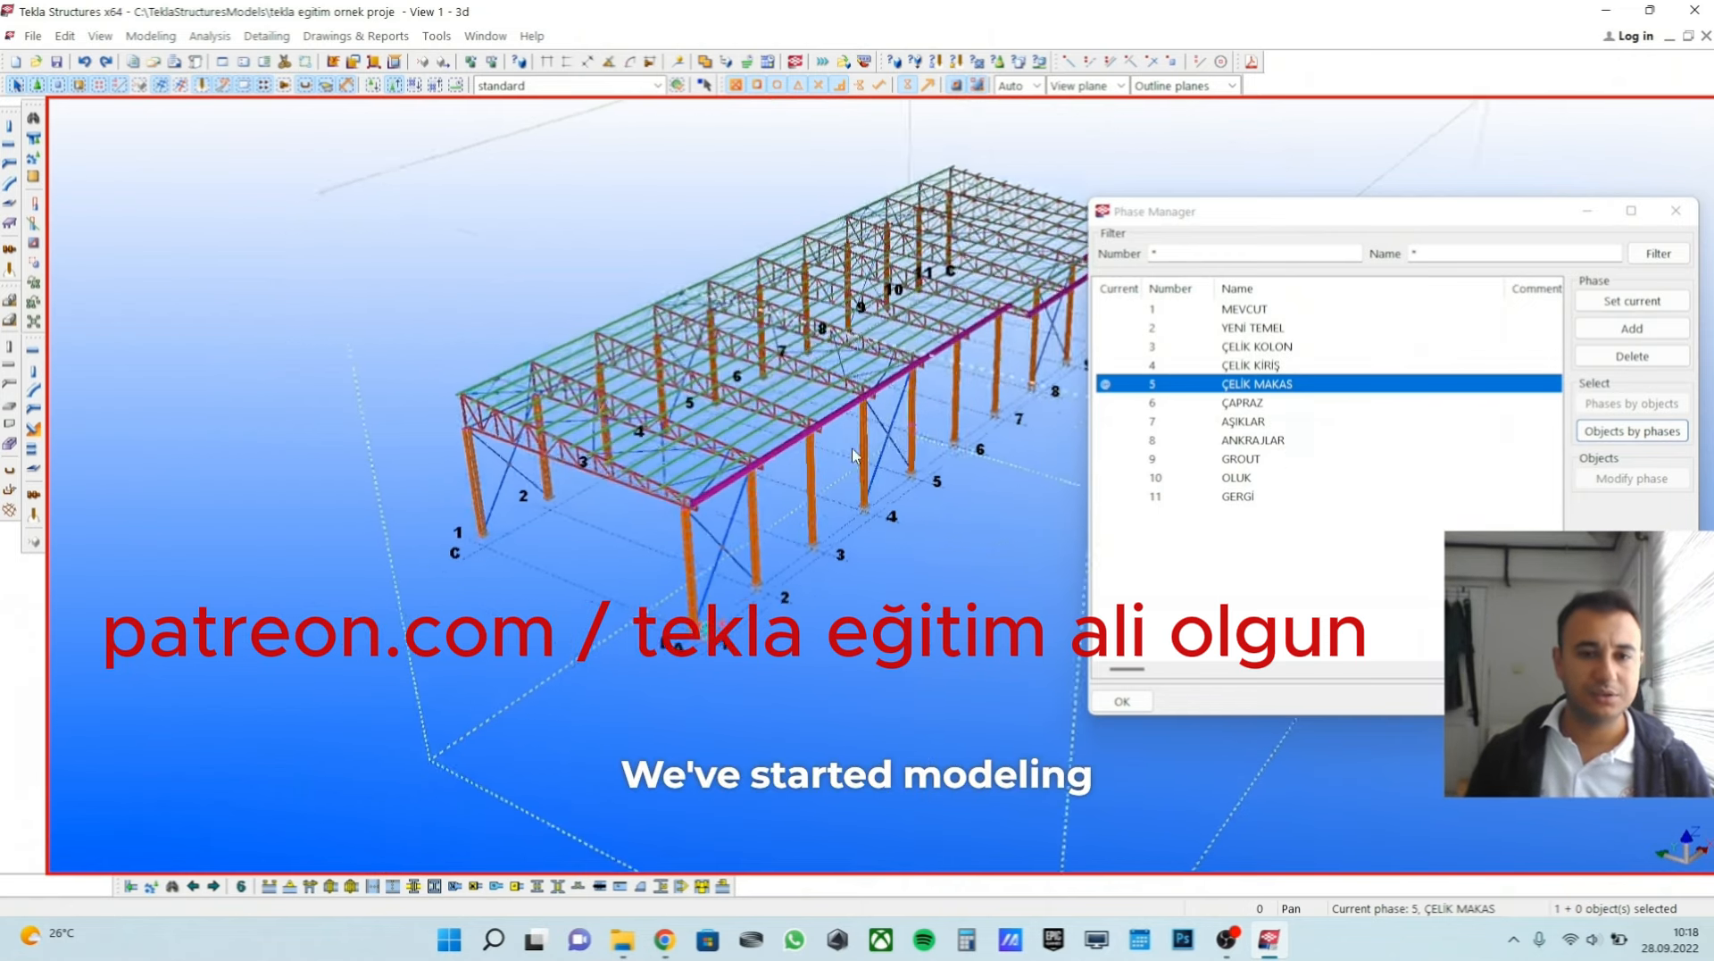
scroll(430, 537, "up", 2)
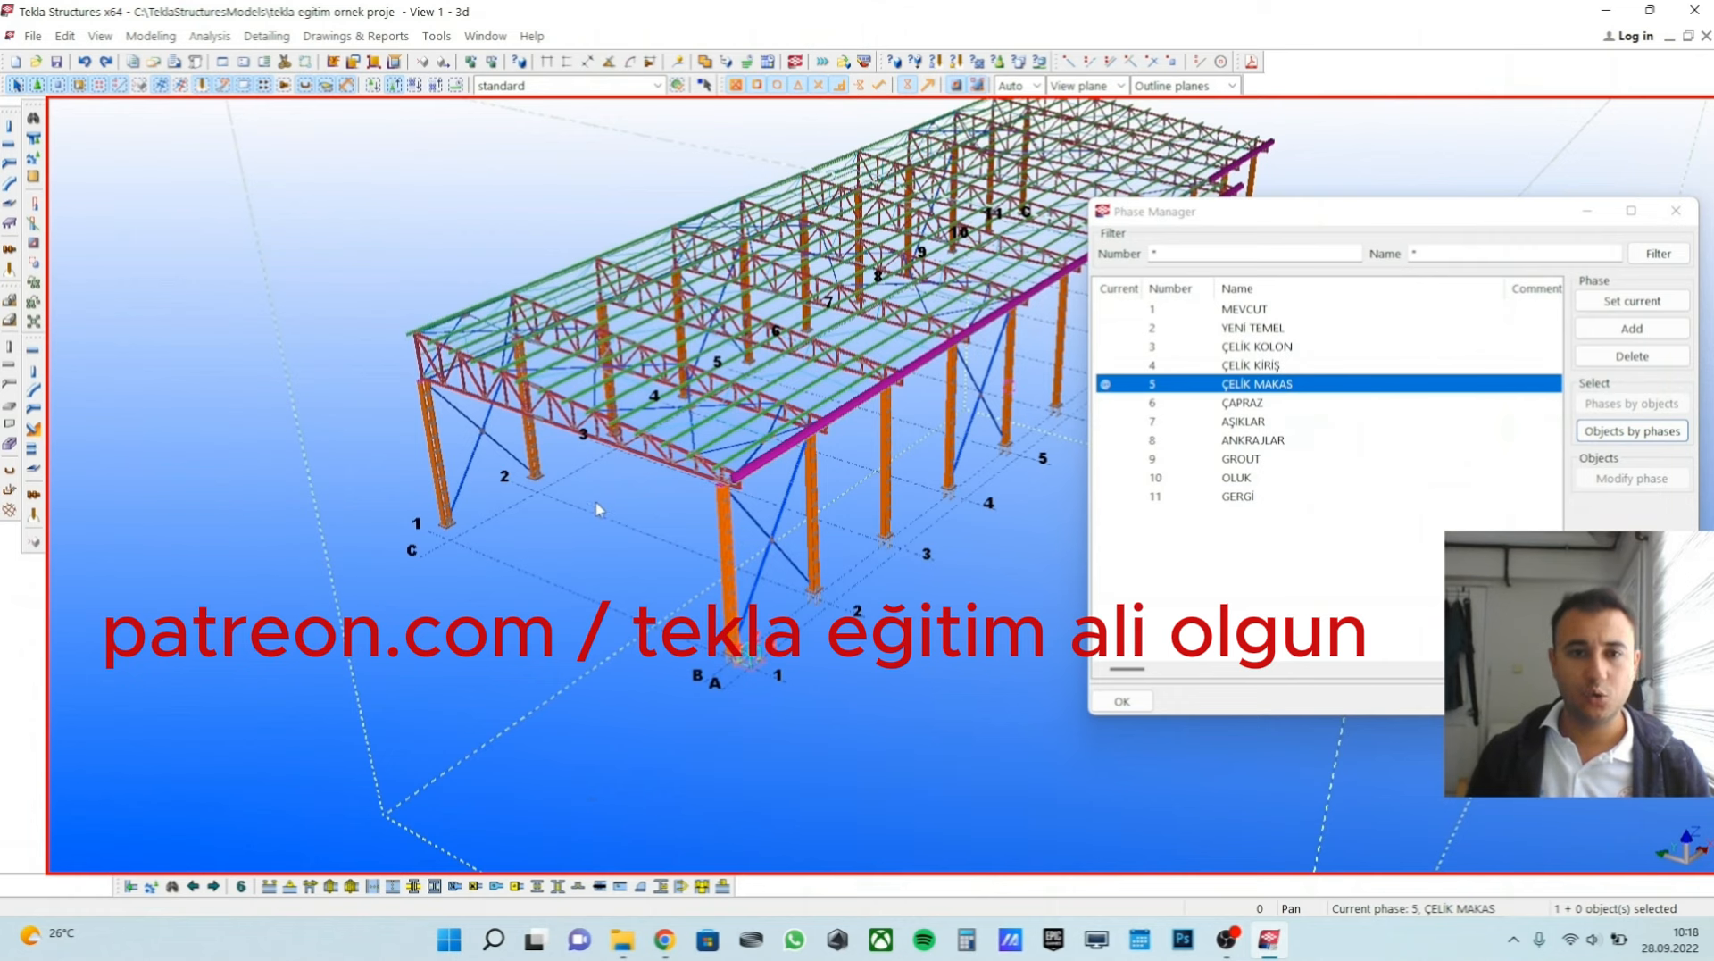
scroll(598, 507, "down", 1)
middle_click_drag(664, 533, 617, 555)
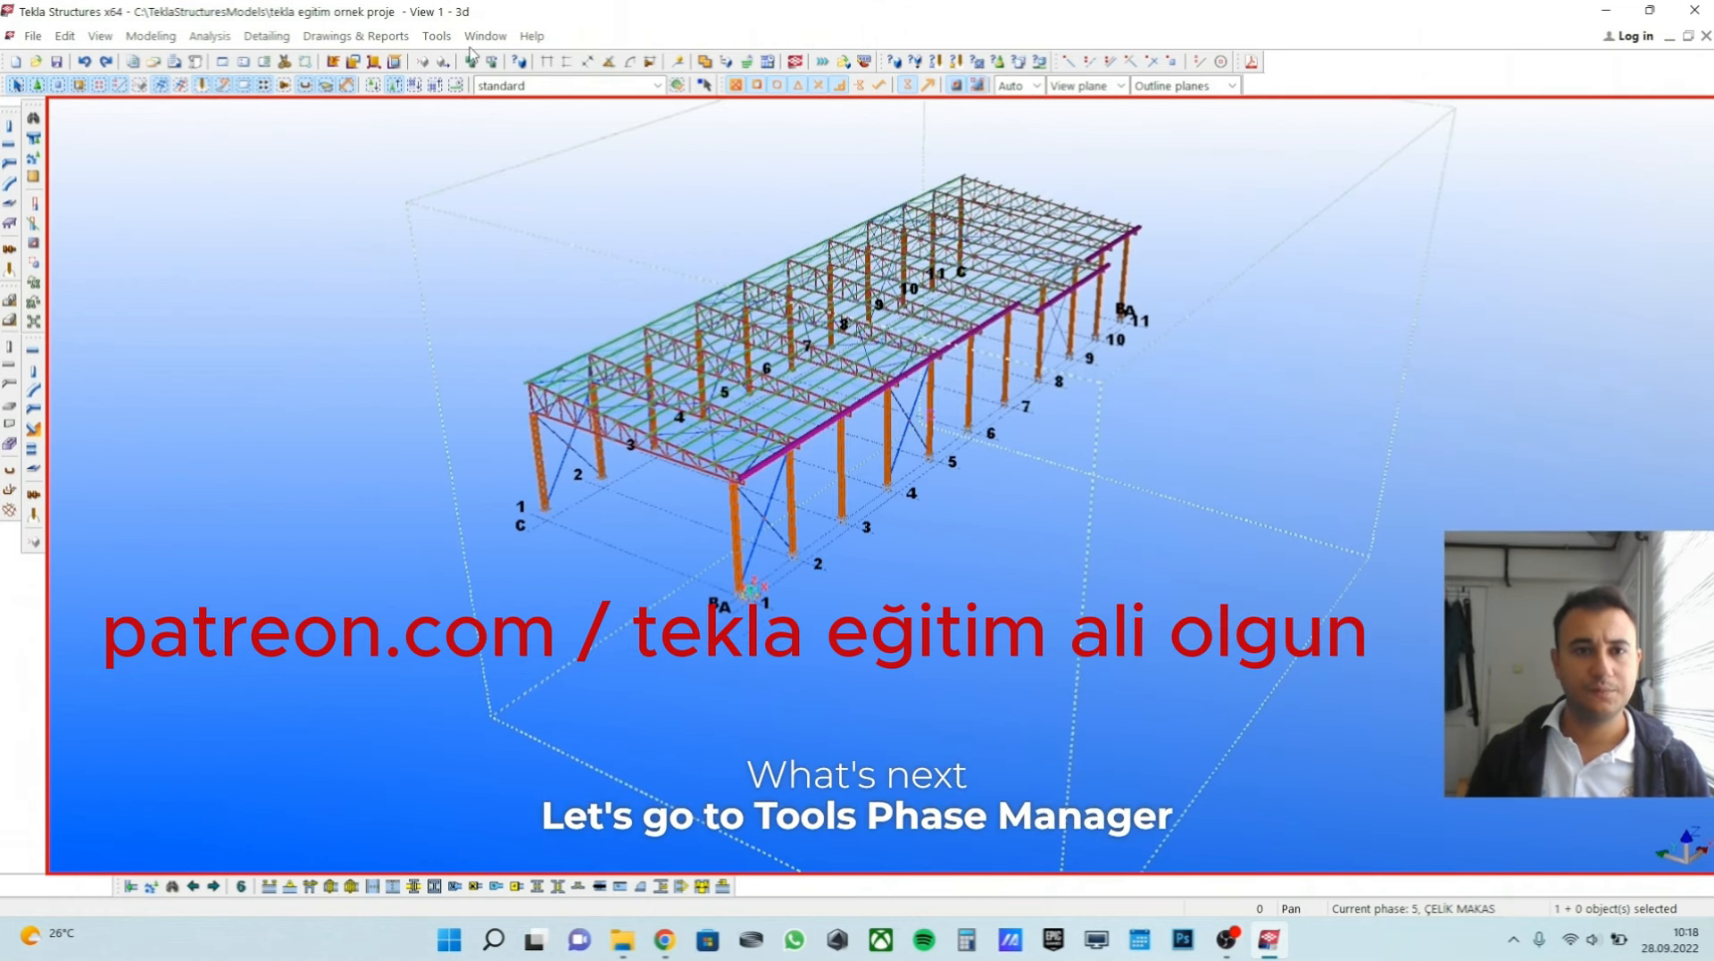
Reopen the Phase Manager beside the building to review the phase list, and close it without changes.
left_click(437, 37)
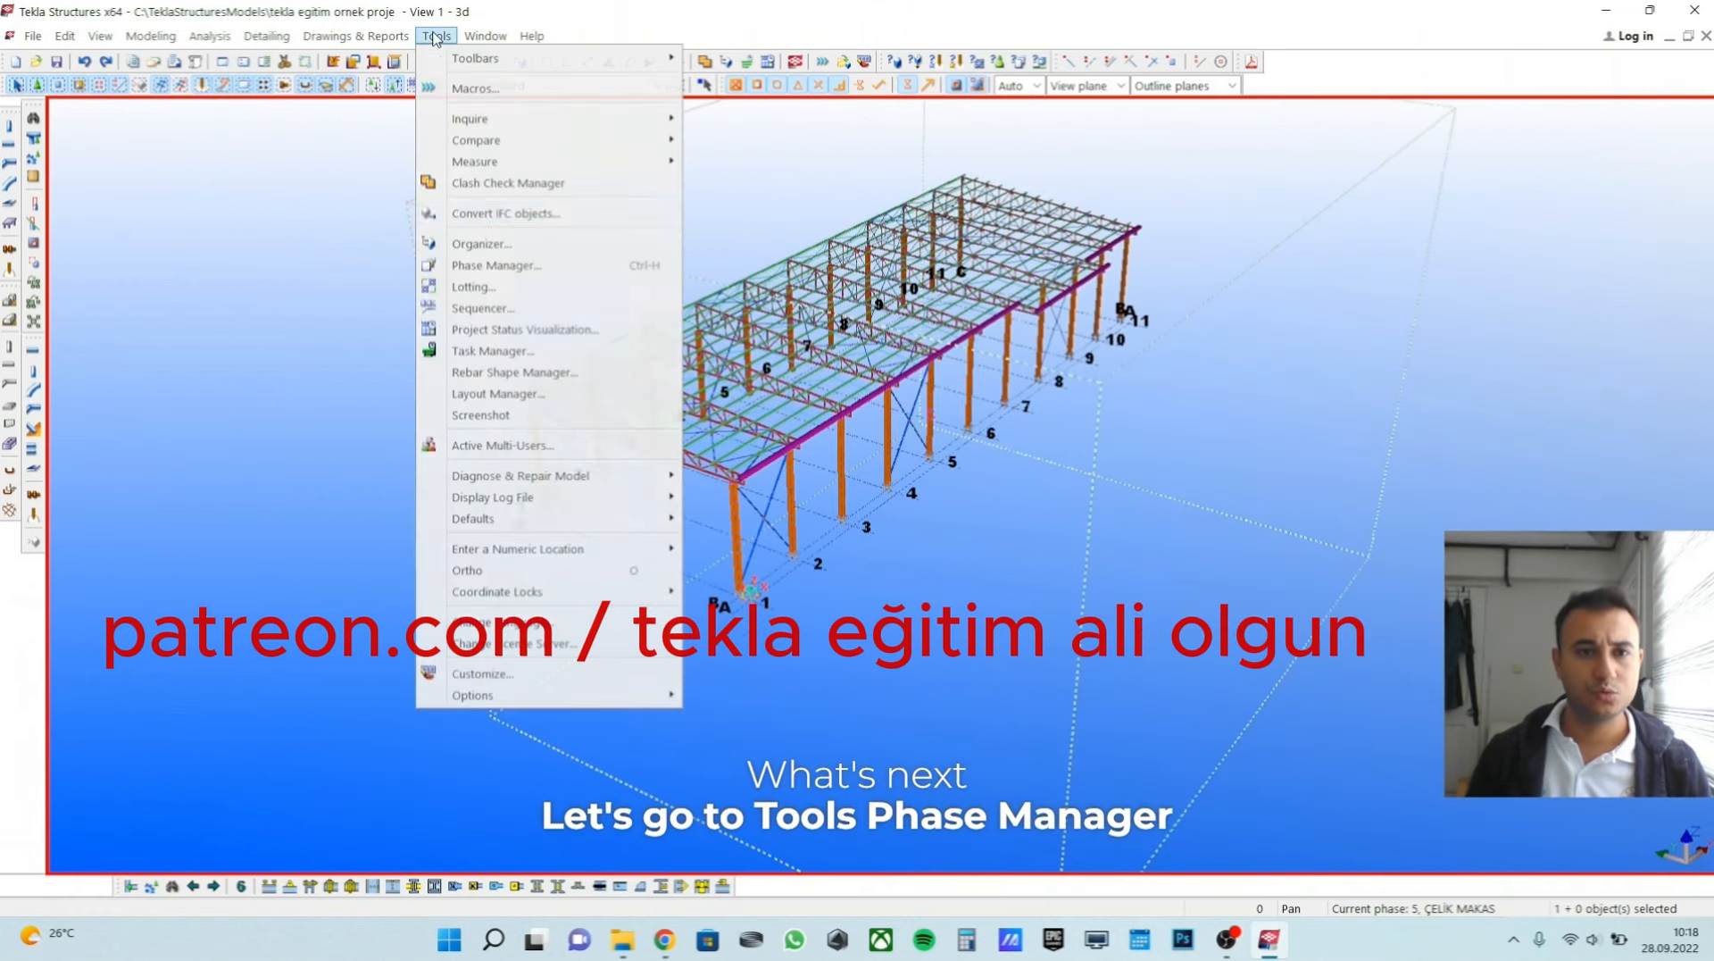
left_click(496, 265)
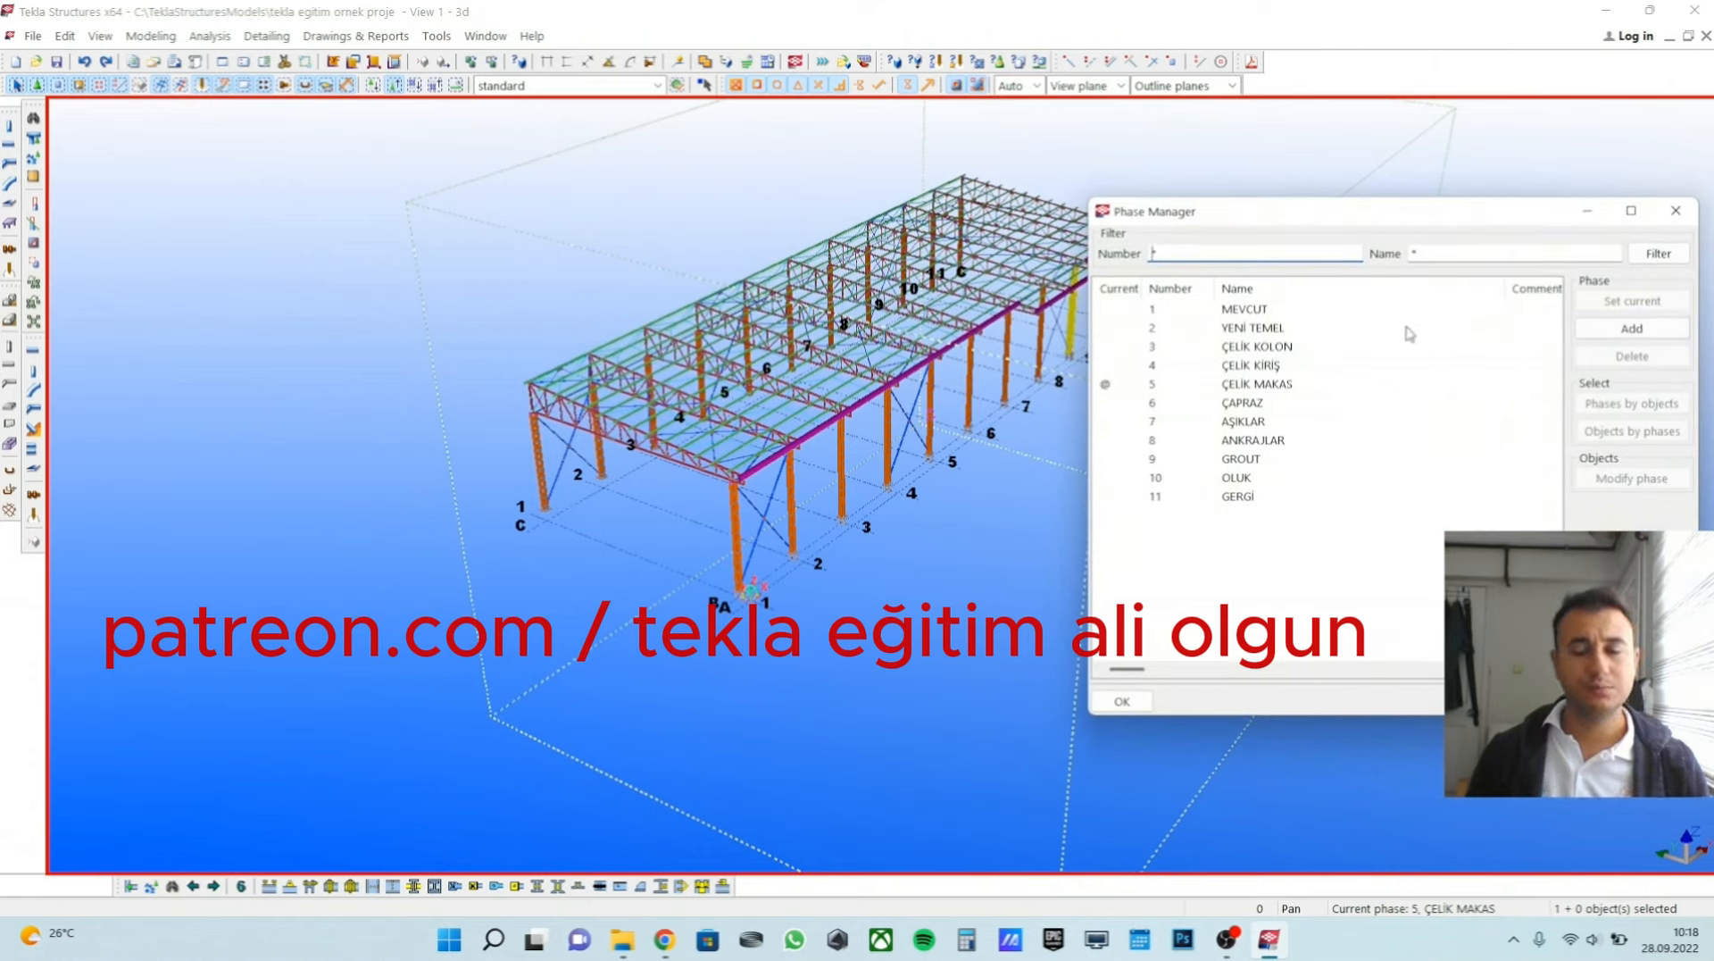
mouse_move(699, 477)
middle_mouse_down()
mouse_move(597, 483)
mouse_move(711, 495)
middle_mouse_up()
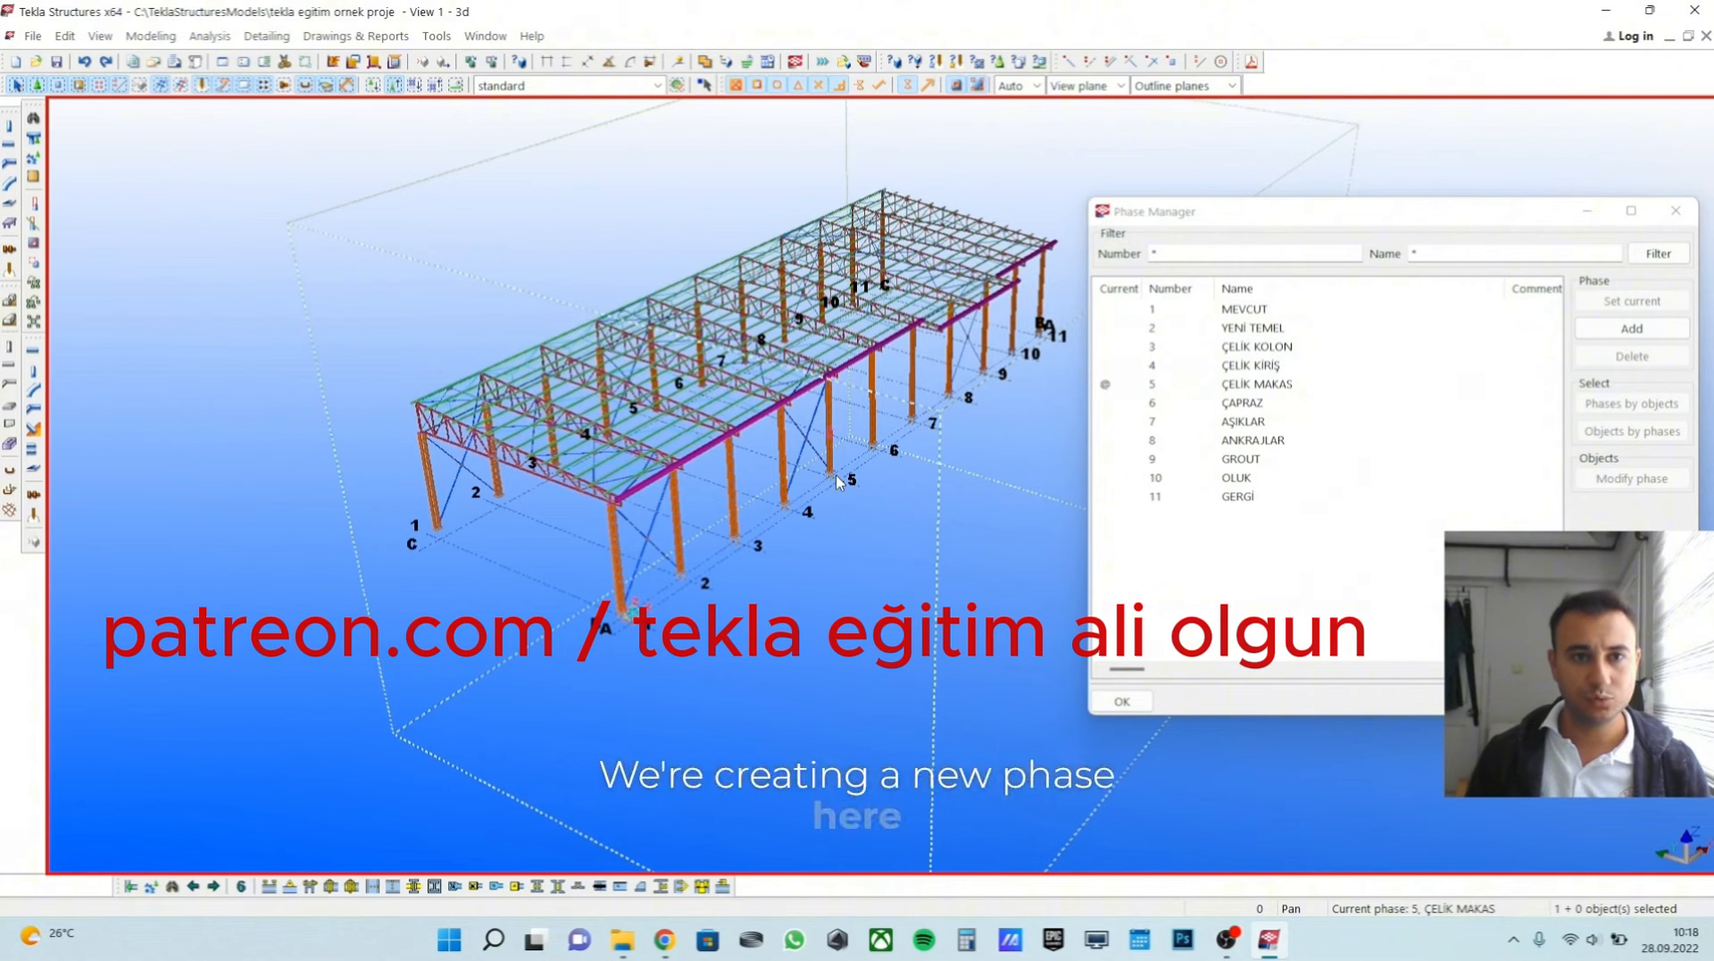
middle_click_drag(912, 479, 939, 536)
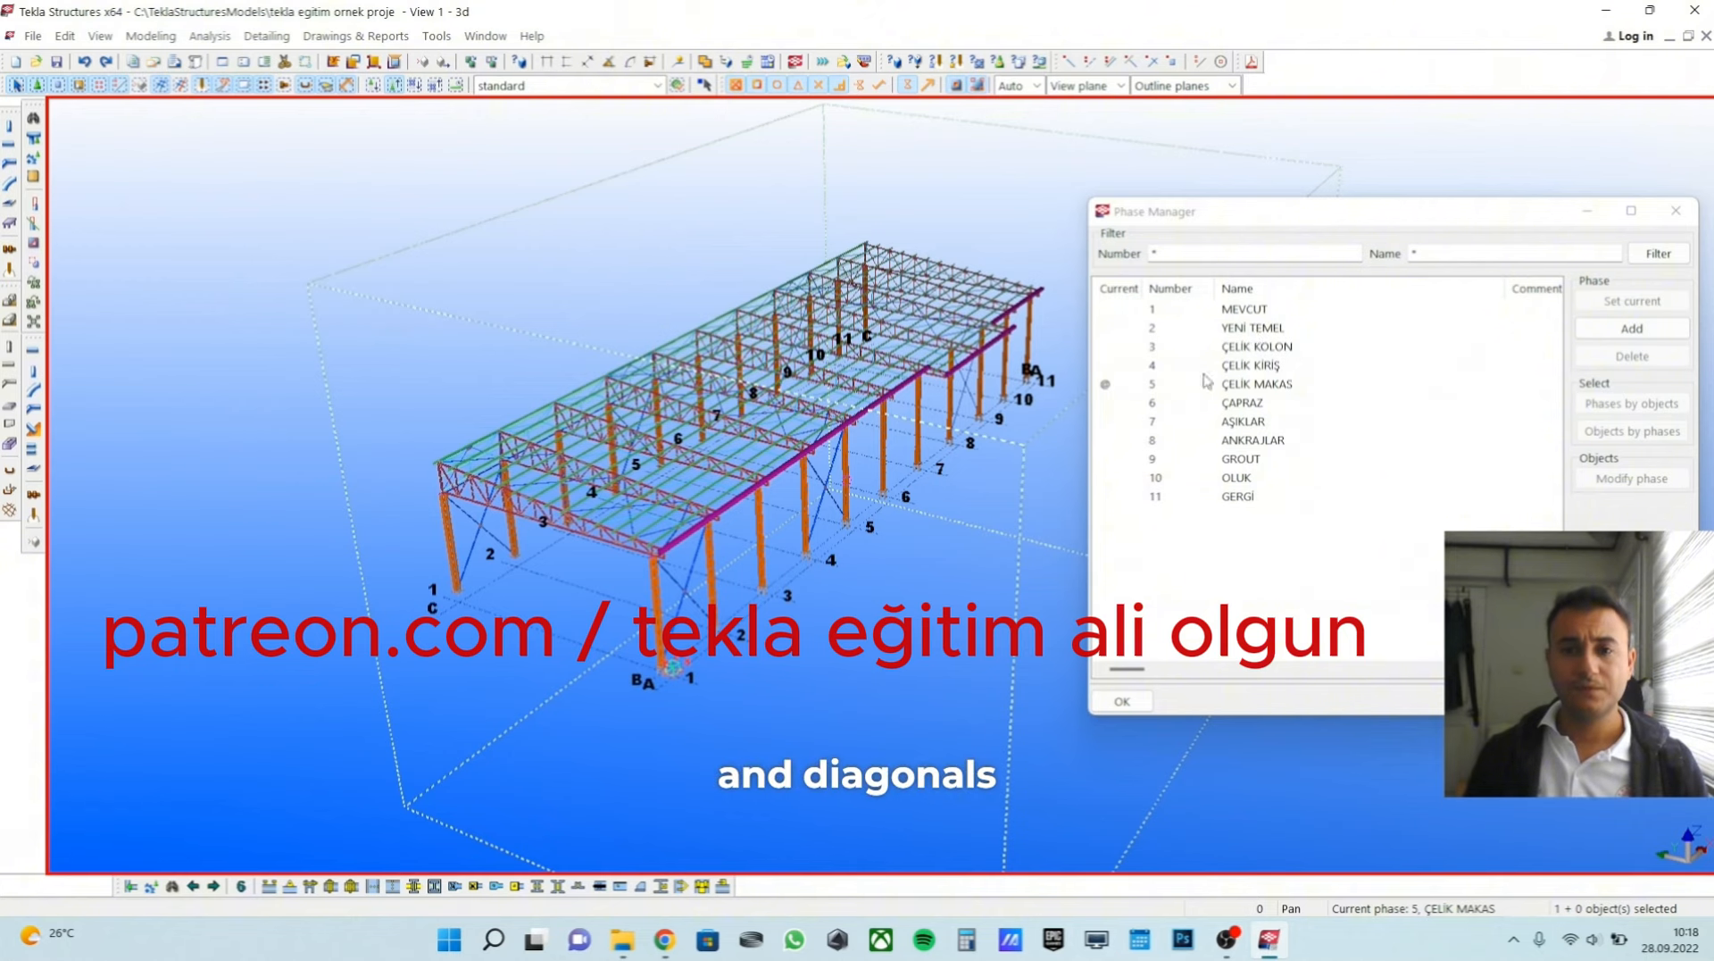
left_click(1122, 701)
Open the 3D view's properties and bring up its object group view filter.
middle_click_drag(883, 663, 918, 636)
scroll(919, 636, "up", 1)
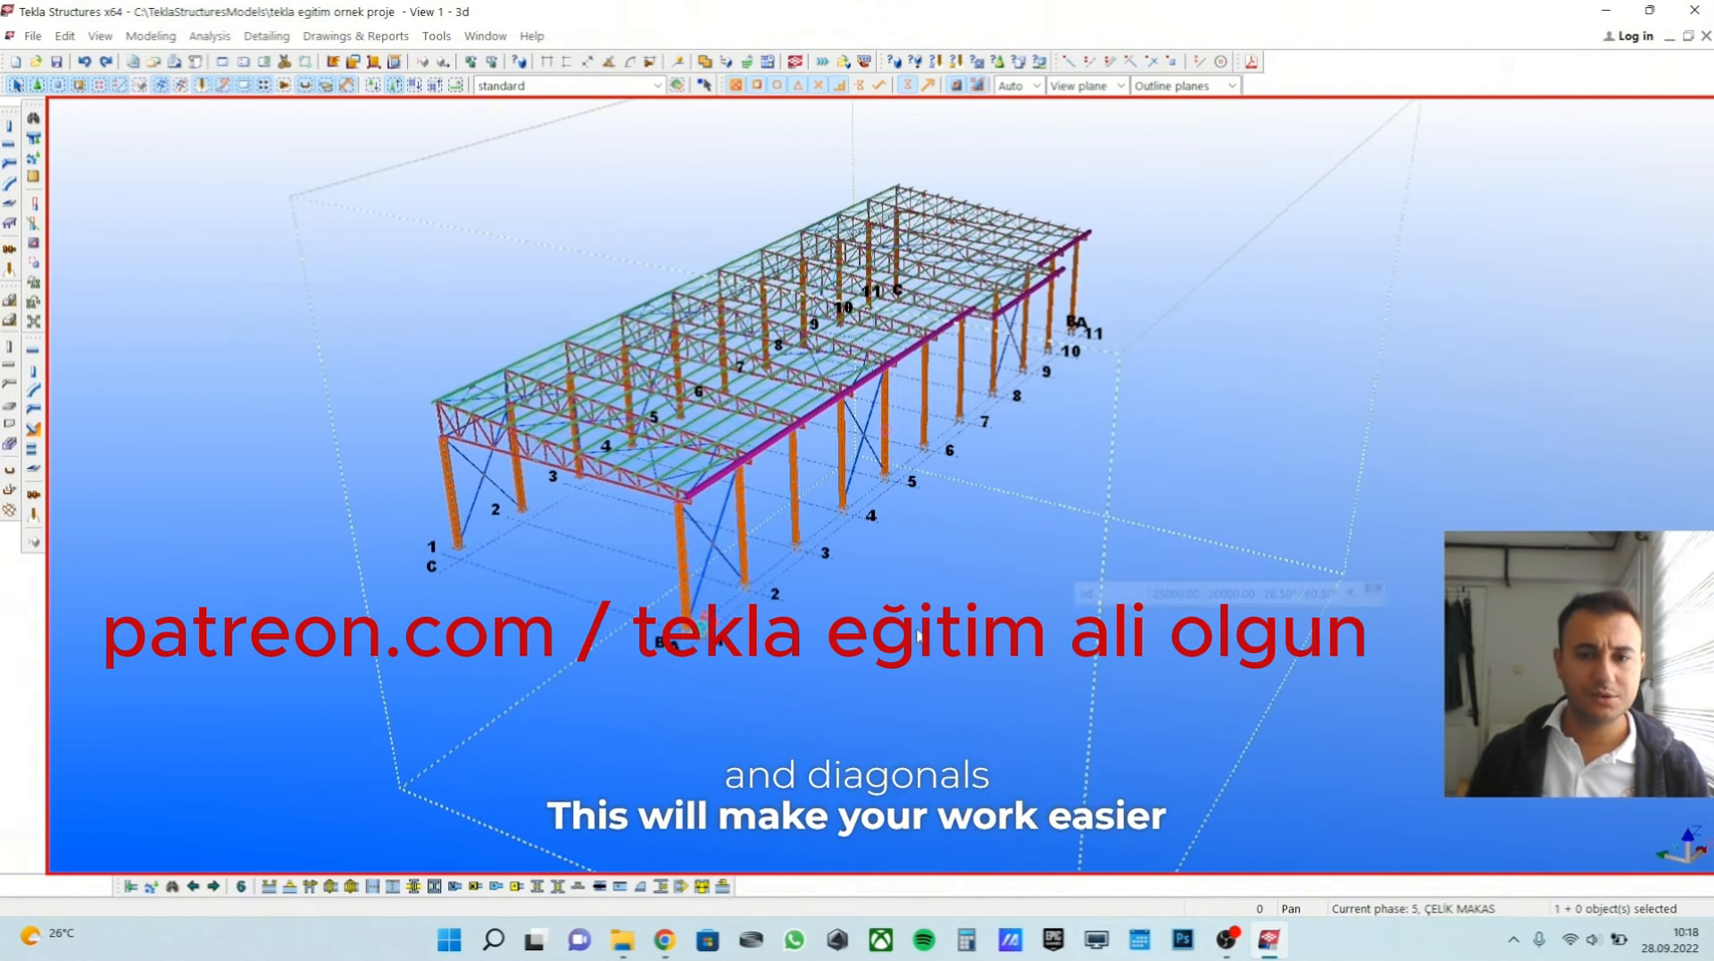
double_click(945, 580)
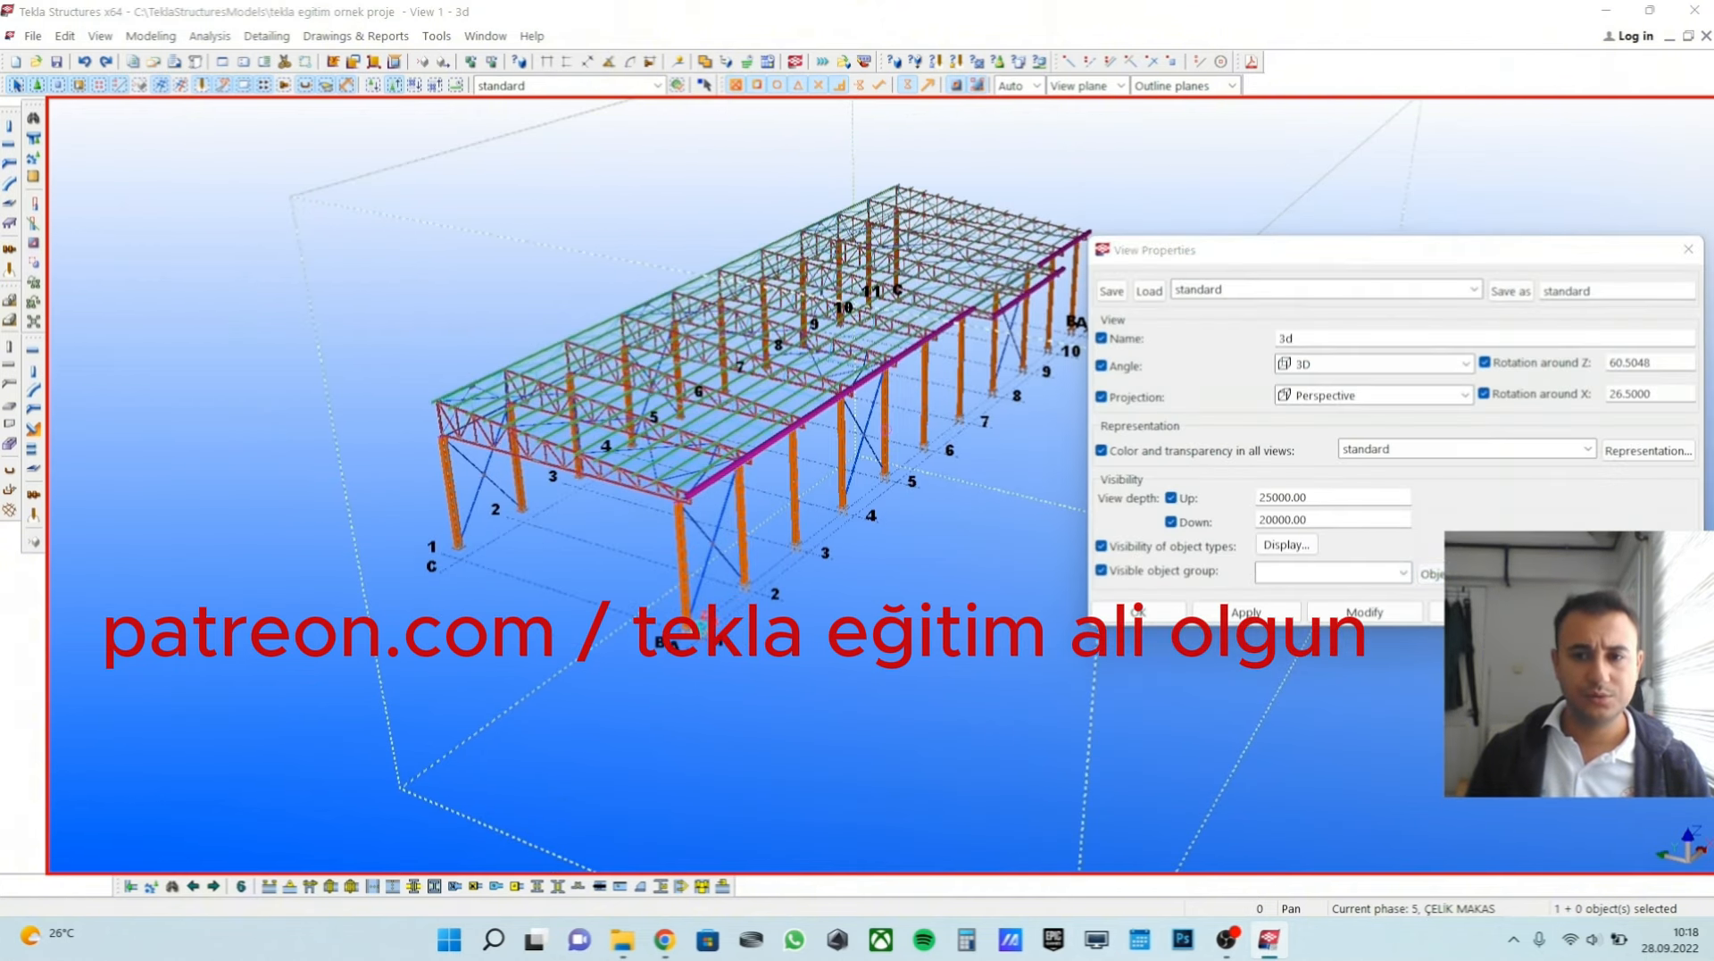
left_click(1429, 573)
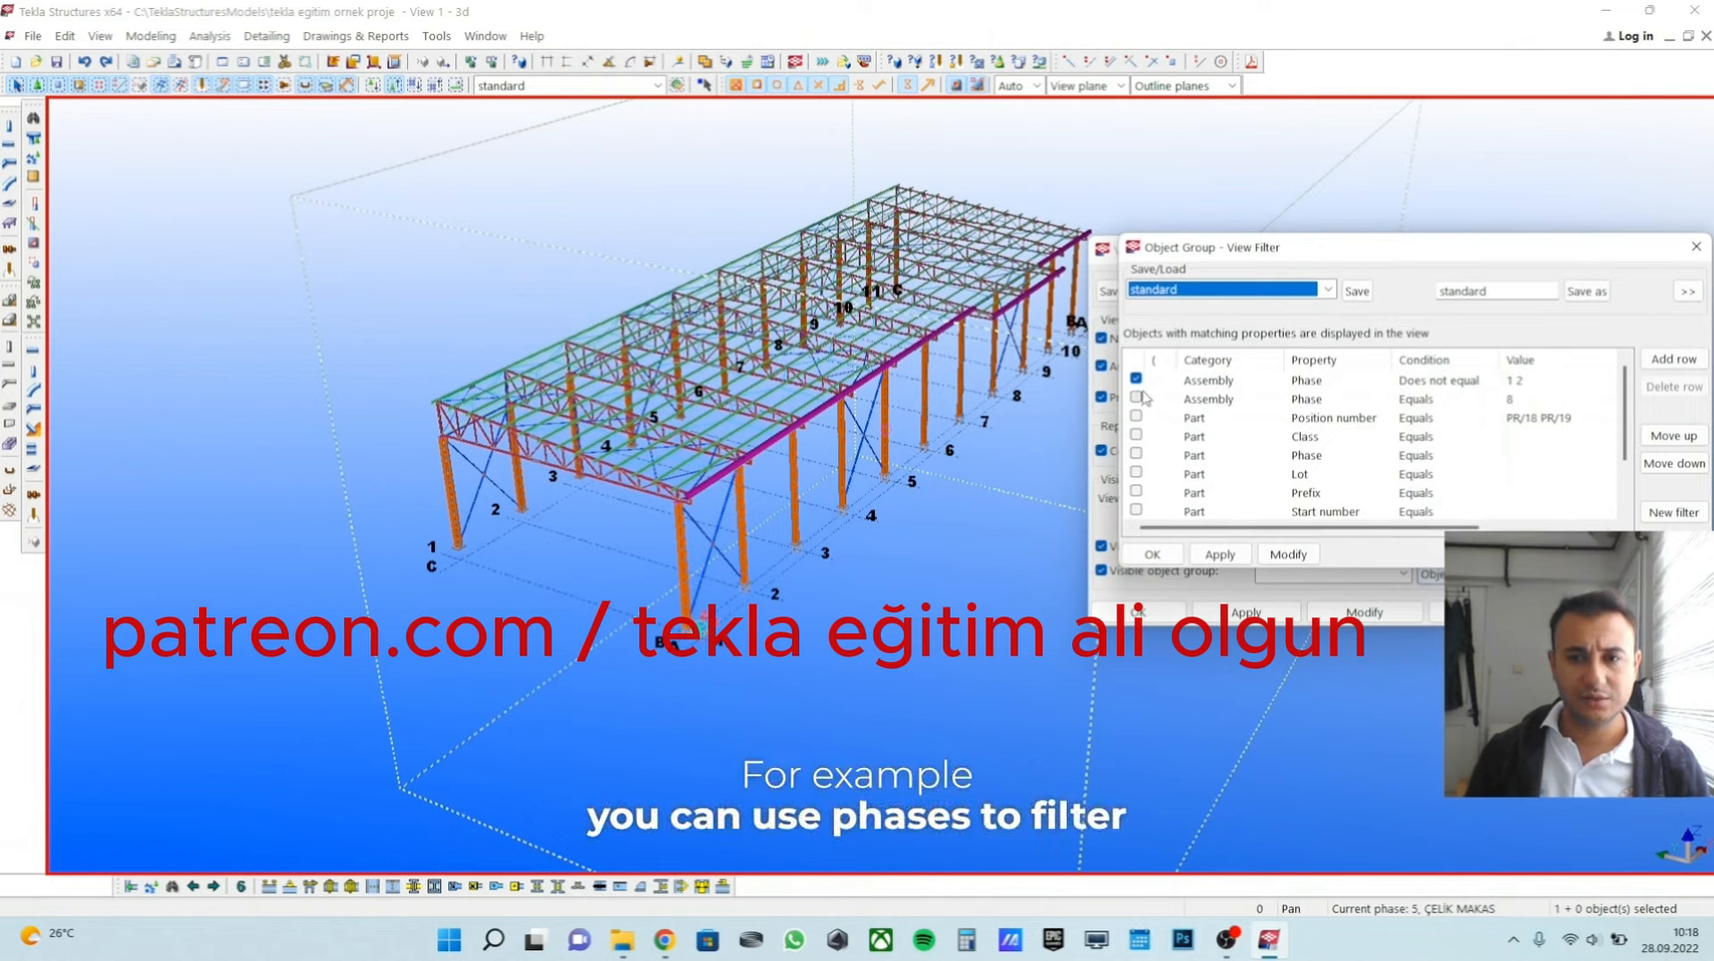
Filter the 3D view to assemblies whose phase equals 3, disabling the rule that excludes phases 1 and 2.
left_click(1152, 381)
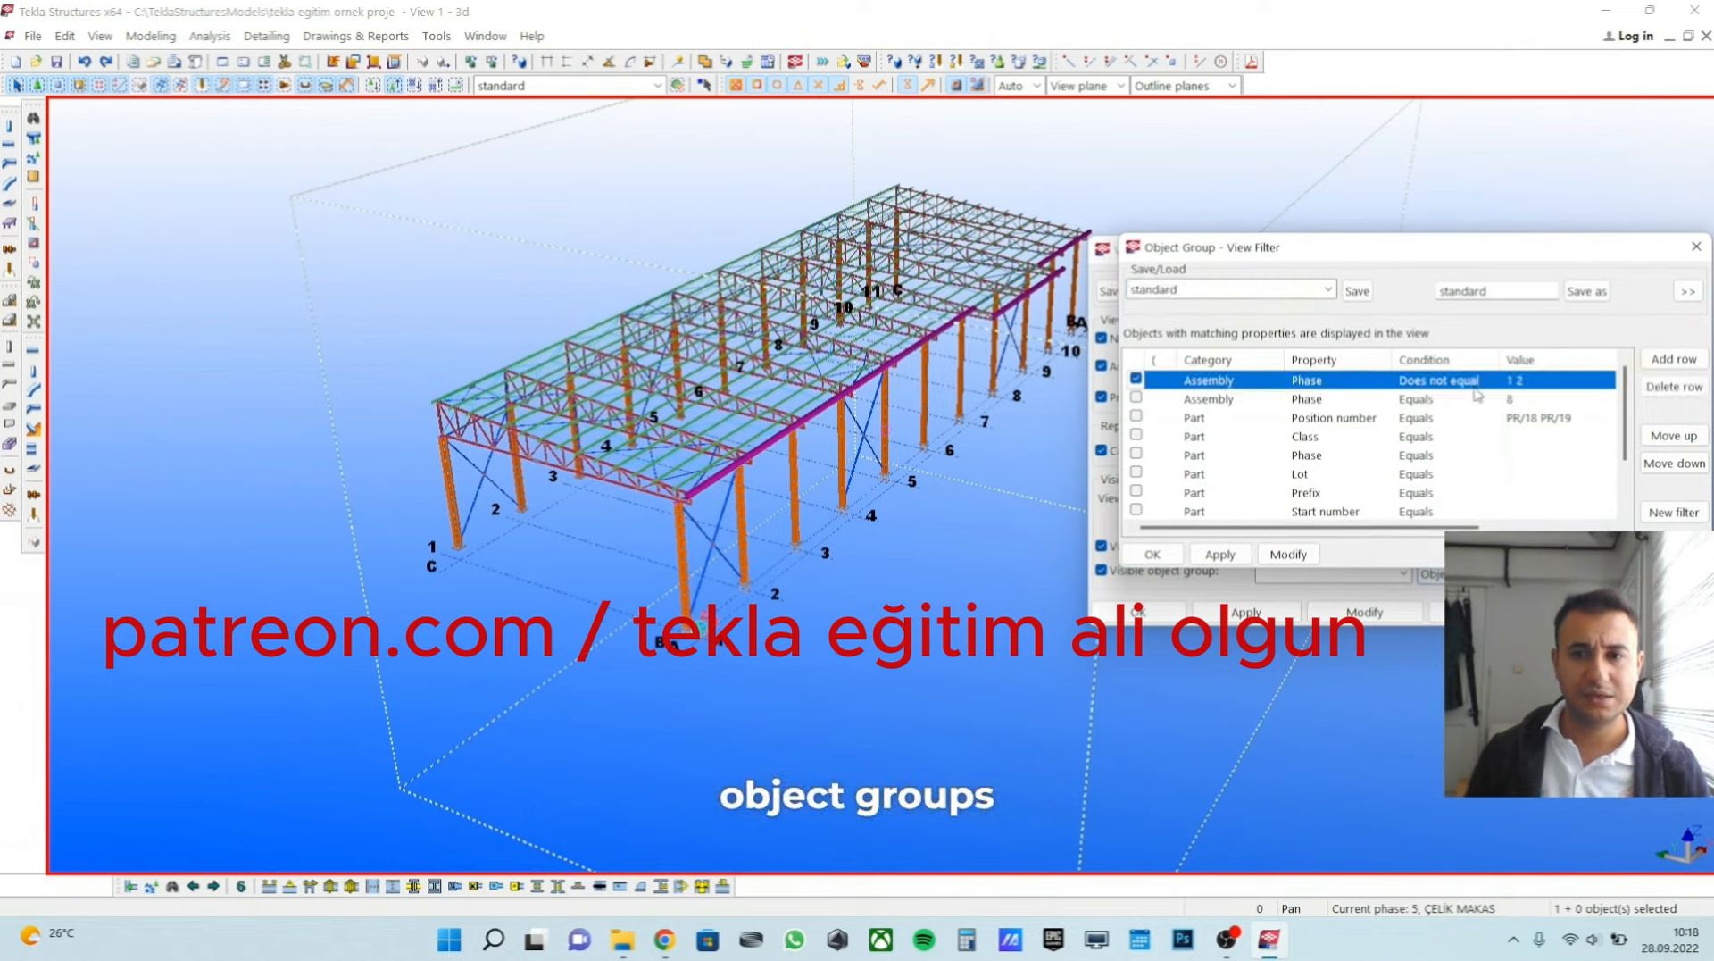
left_click(1136, 379)
left_click(1136, 397)
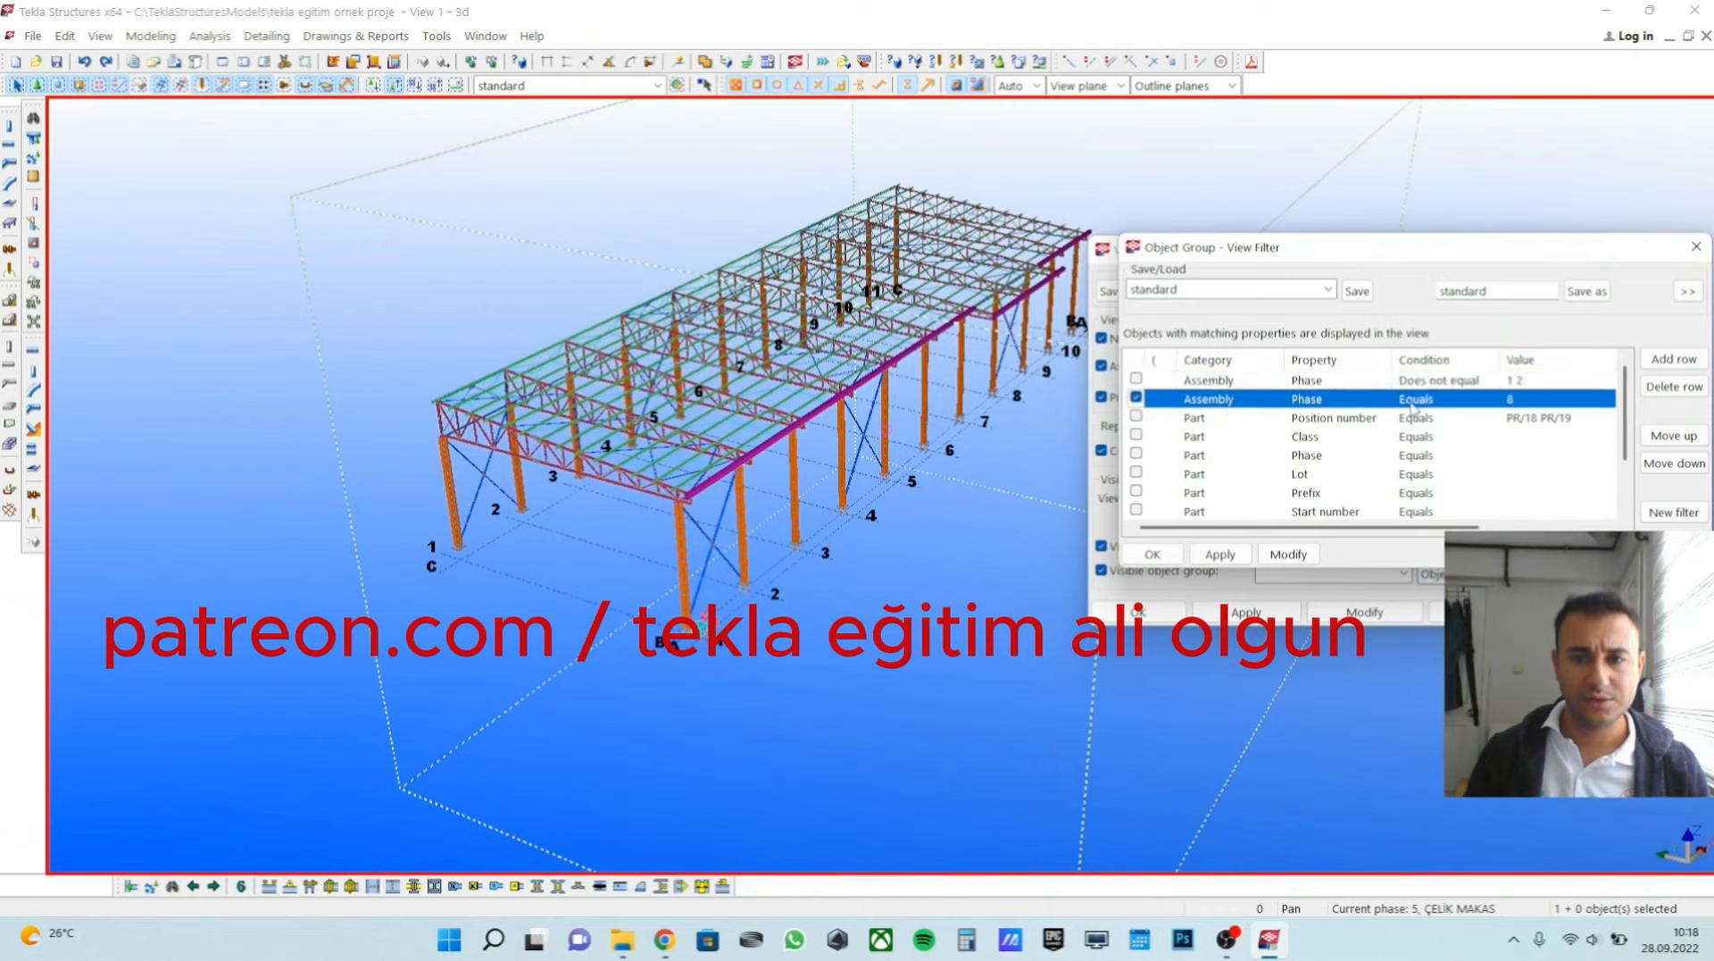
left_click(1515, 401)
type("3")
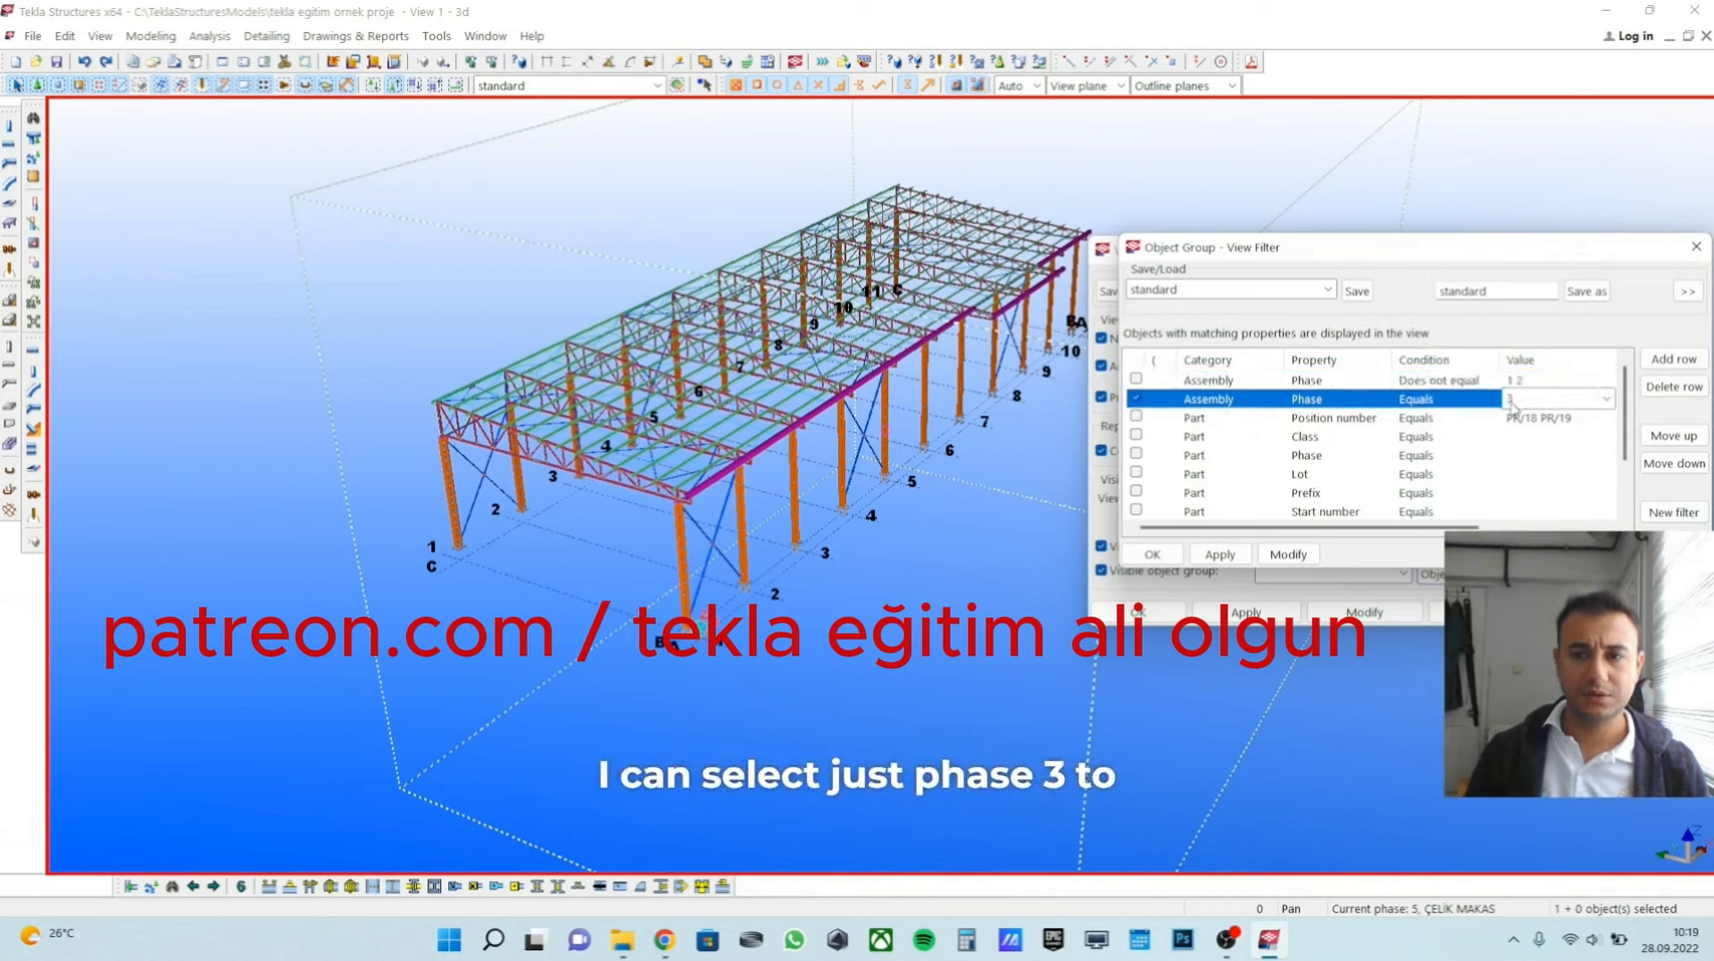
left_click(1288, 554)
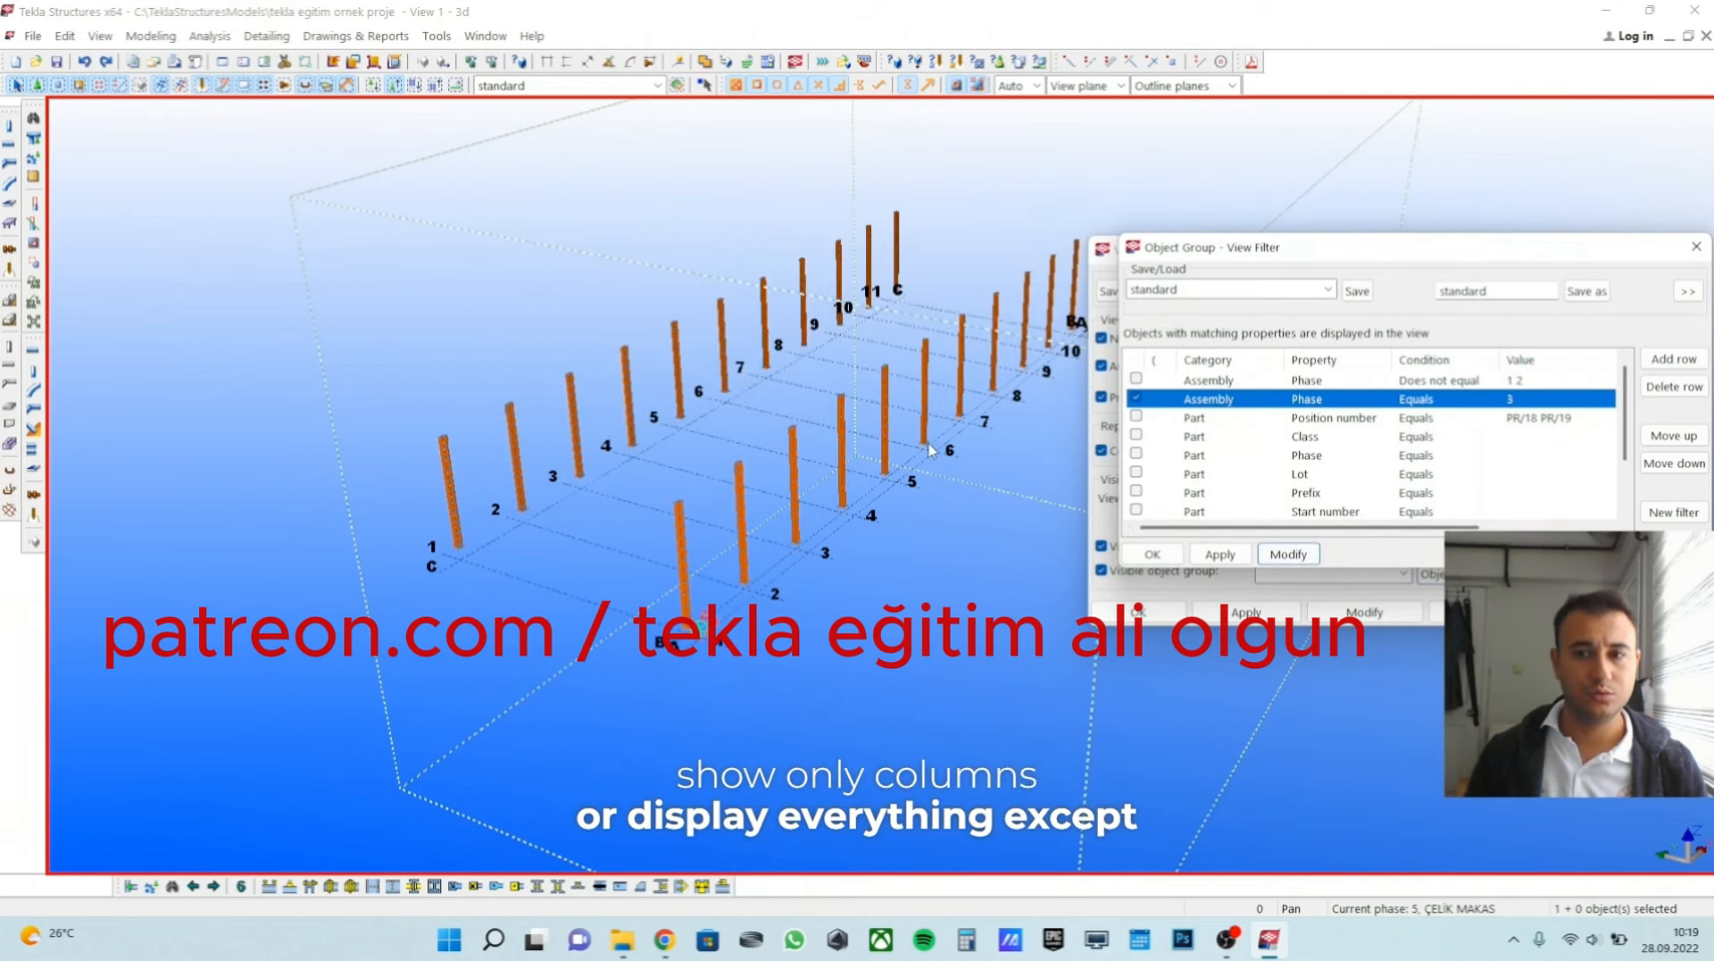
Set the phase 3 rule's condition to Does not equal and apply the filter to the view.
left_click(1437, 399)
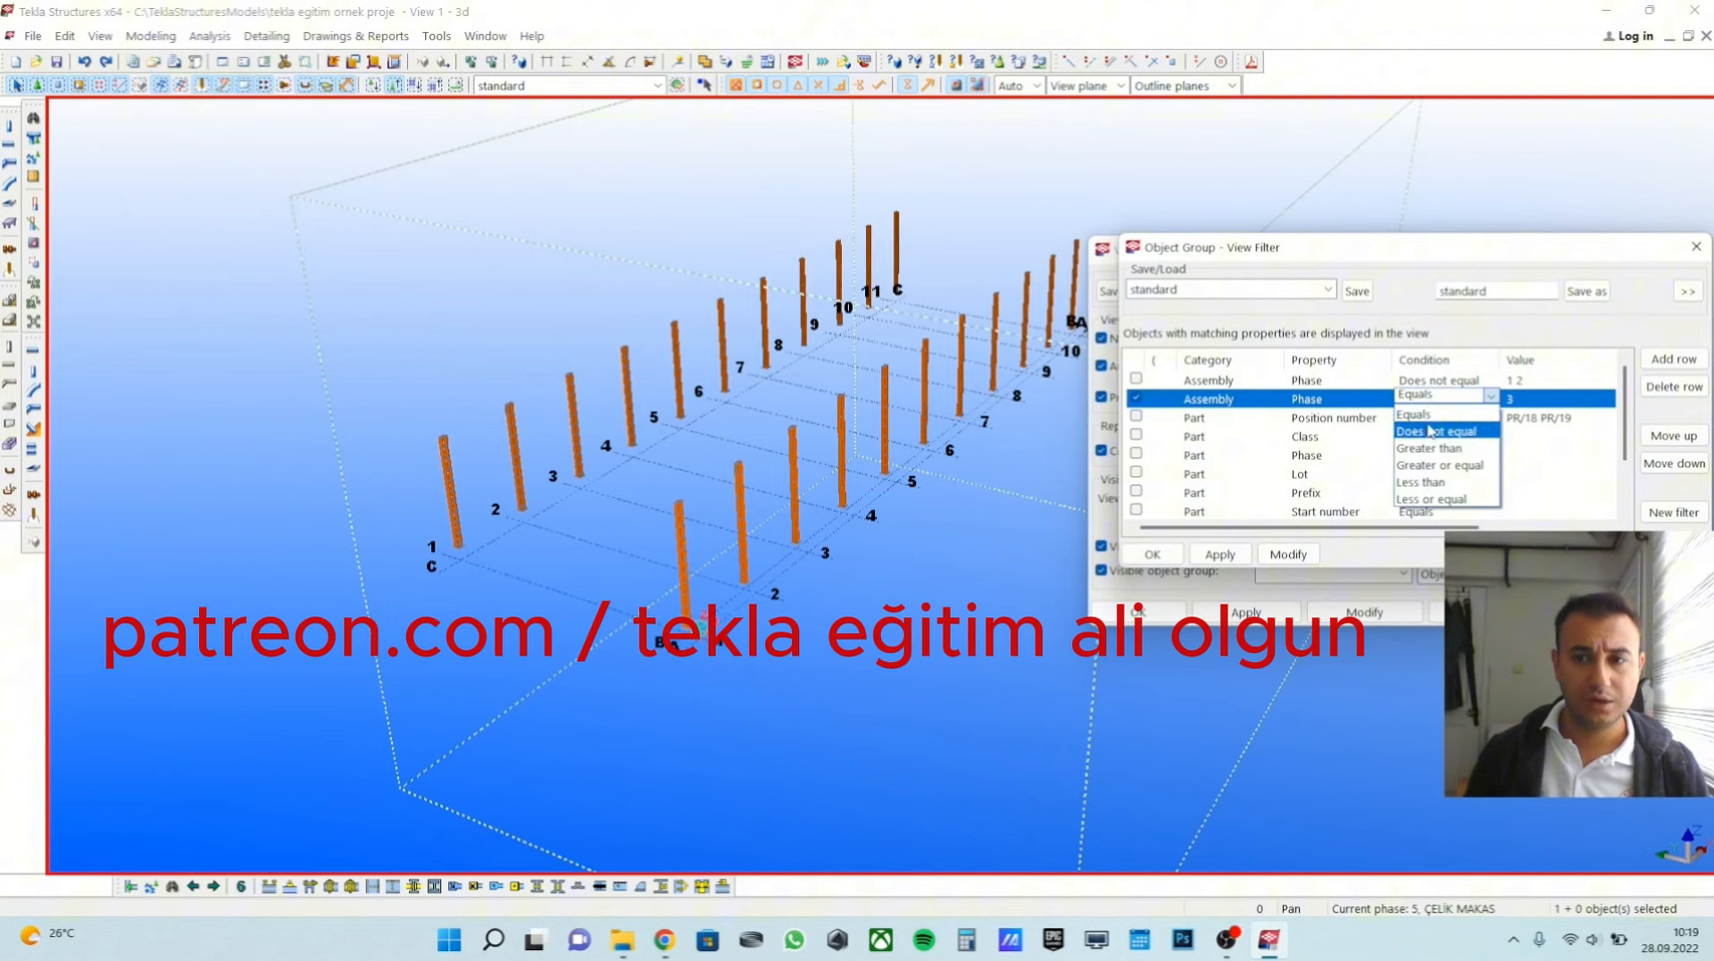
left_click(1437, 434)
left_click(1302, 556)
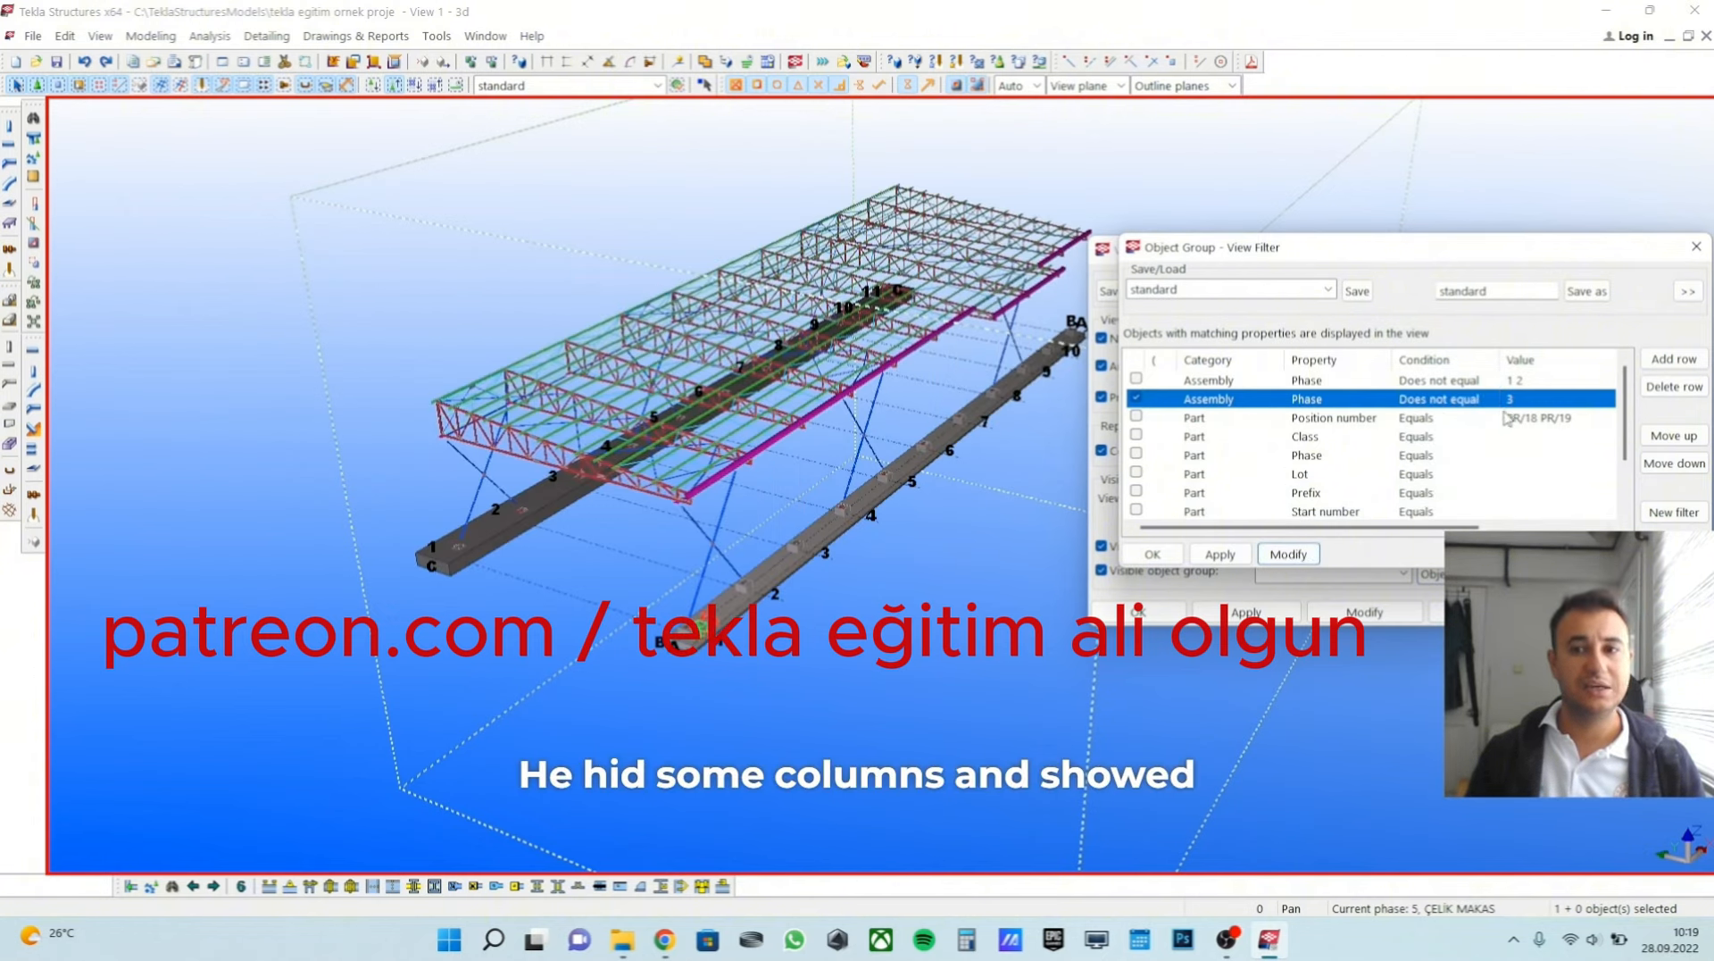
Set the phase 3 rule's condition back to Equals and reapply the filter to the view.
left_click(1461, 401)
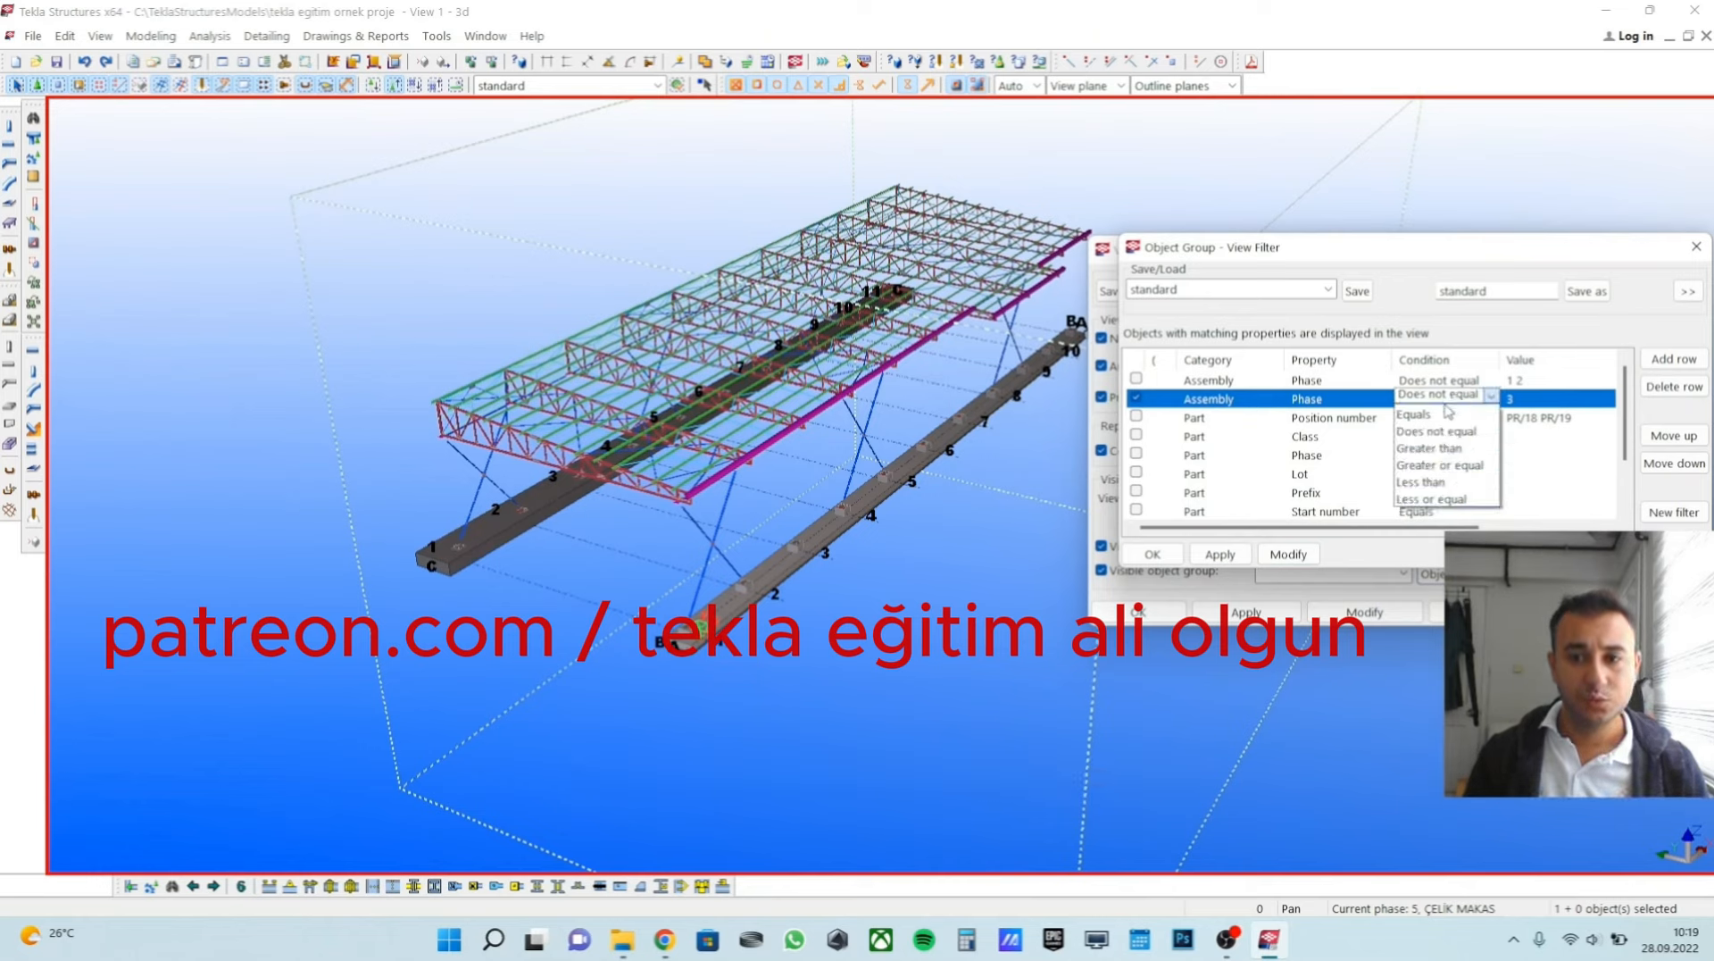
left_click(1413, 414)
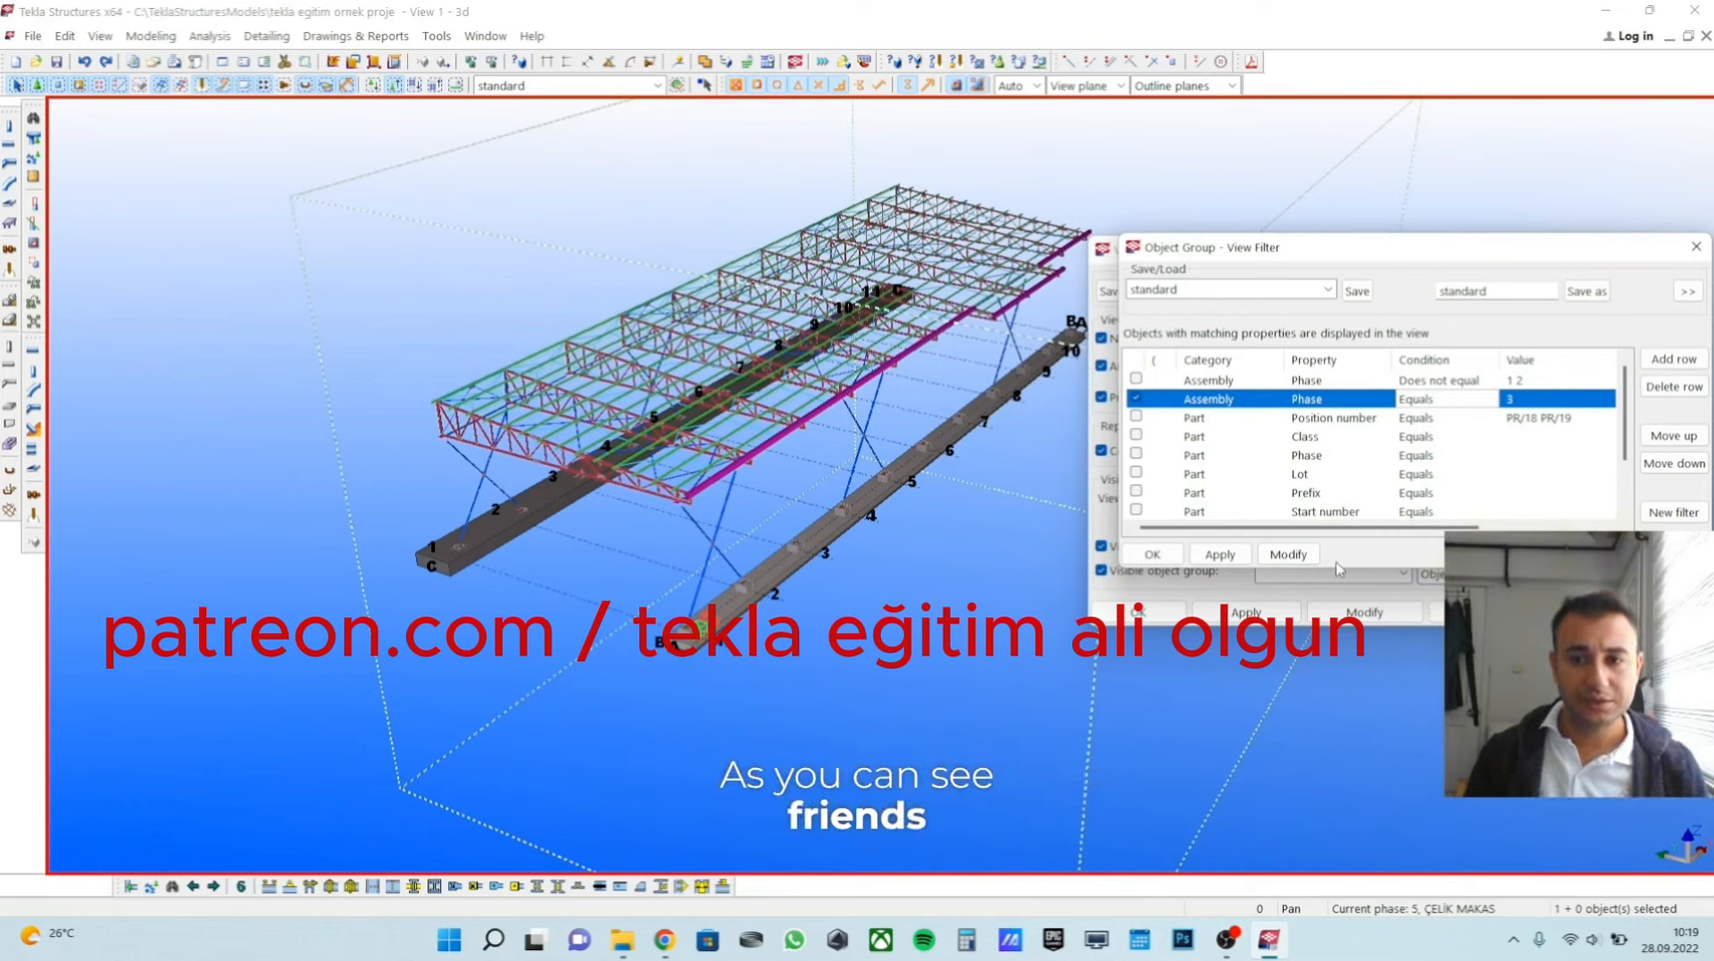
left_click(1287, 553)
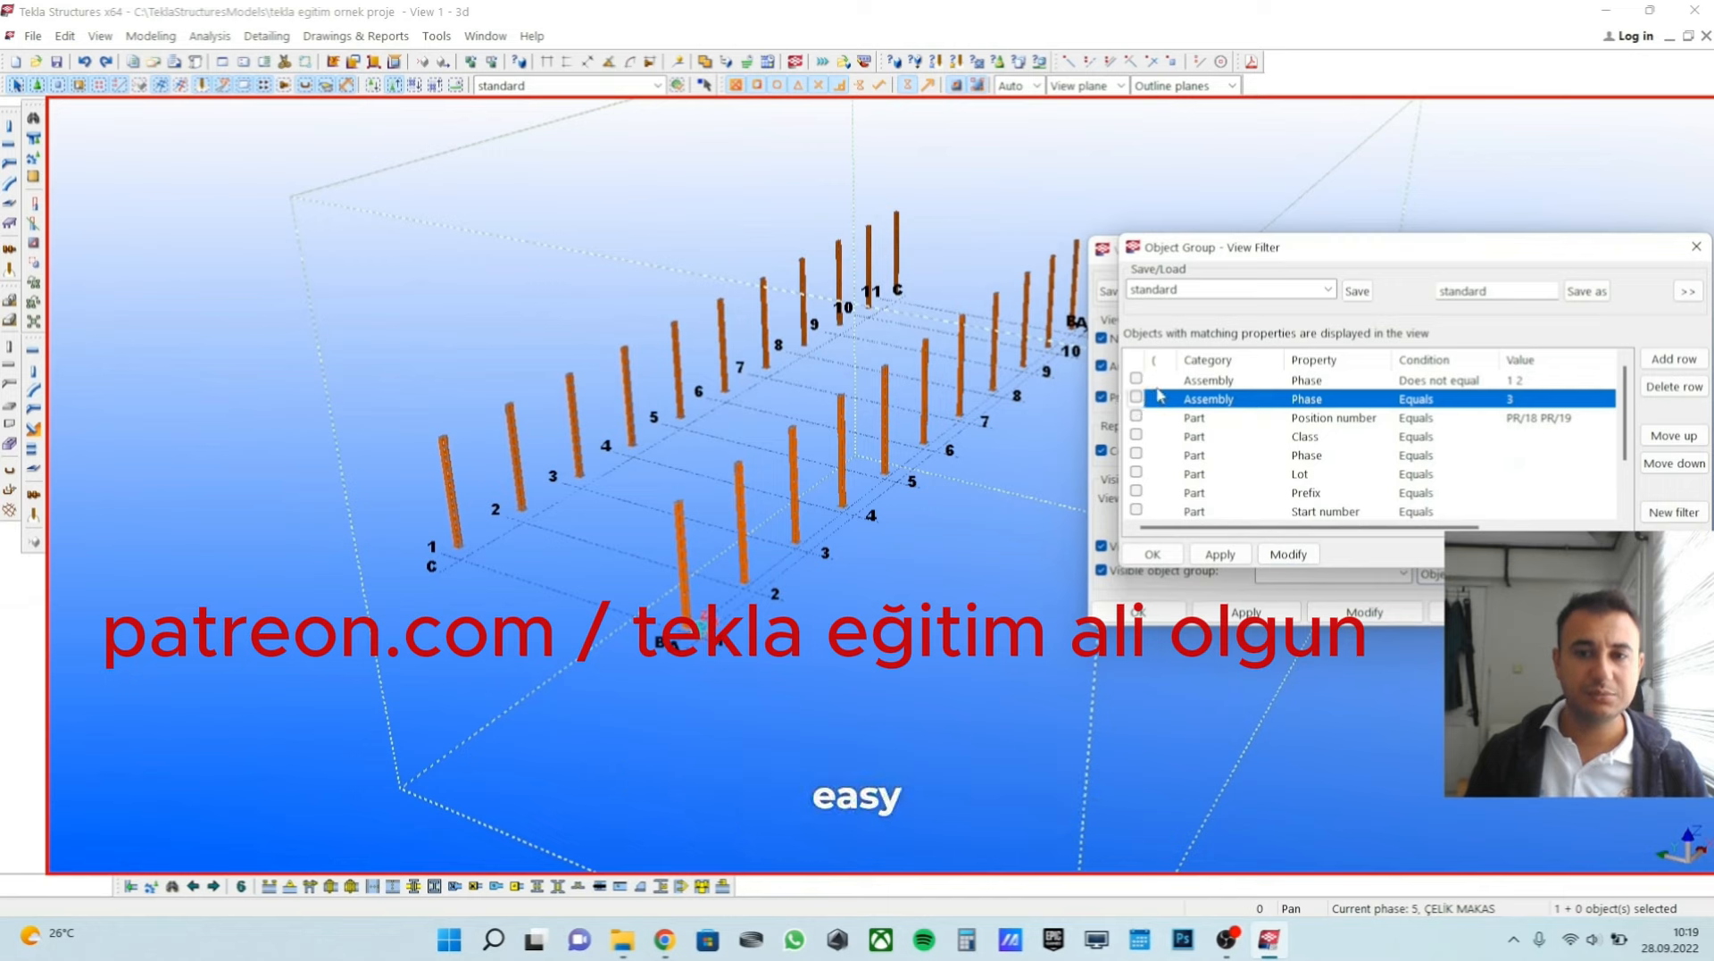
Disable the phase 3 rule, re-enable the one excluding phases 1 and 2, apply the filter and close the view settings.
left_click(1136, 379)
left_click(1136, 380)
left_click(1277, 554)
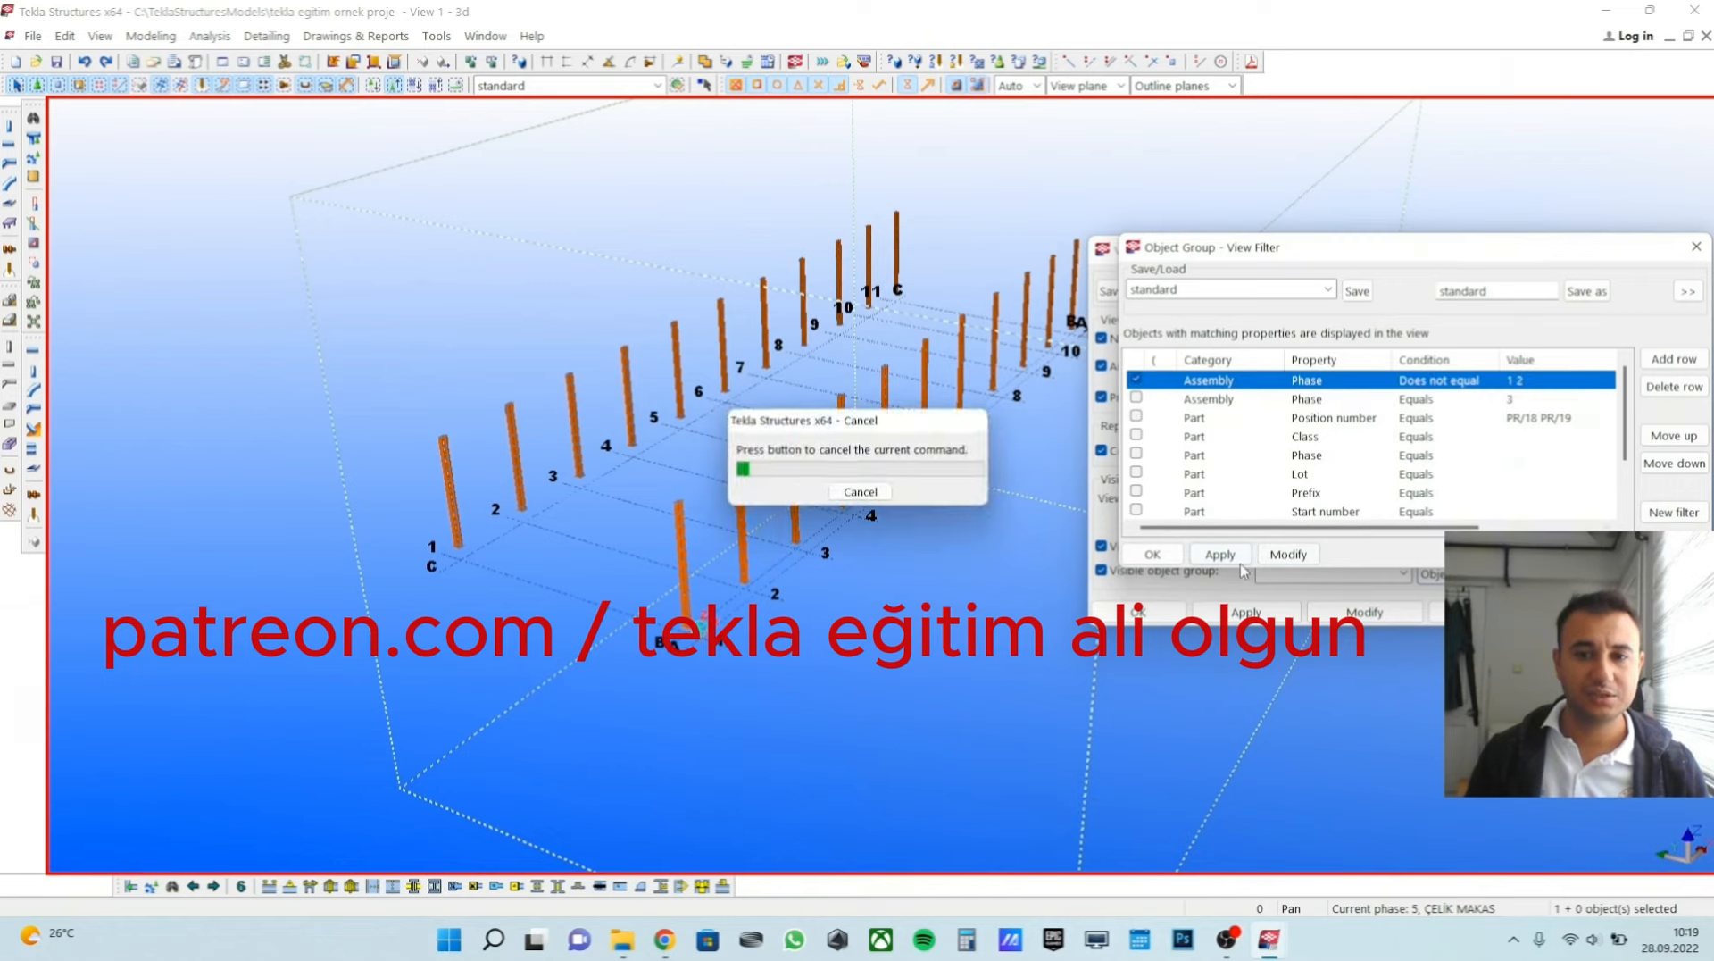
left_click(1151, 554)
left_click(1139, 612)
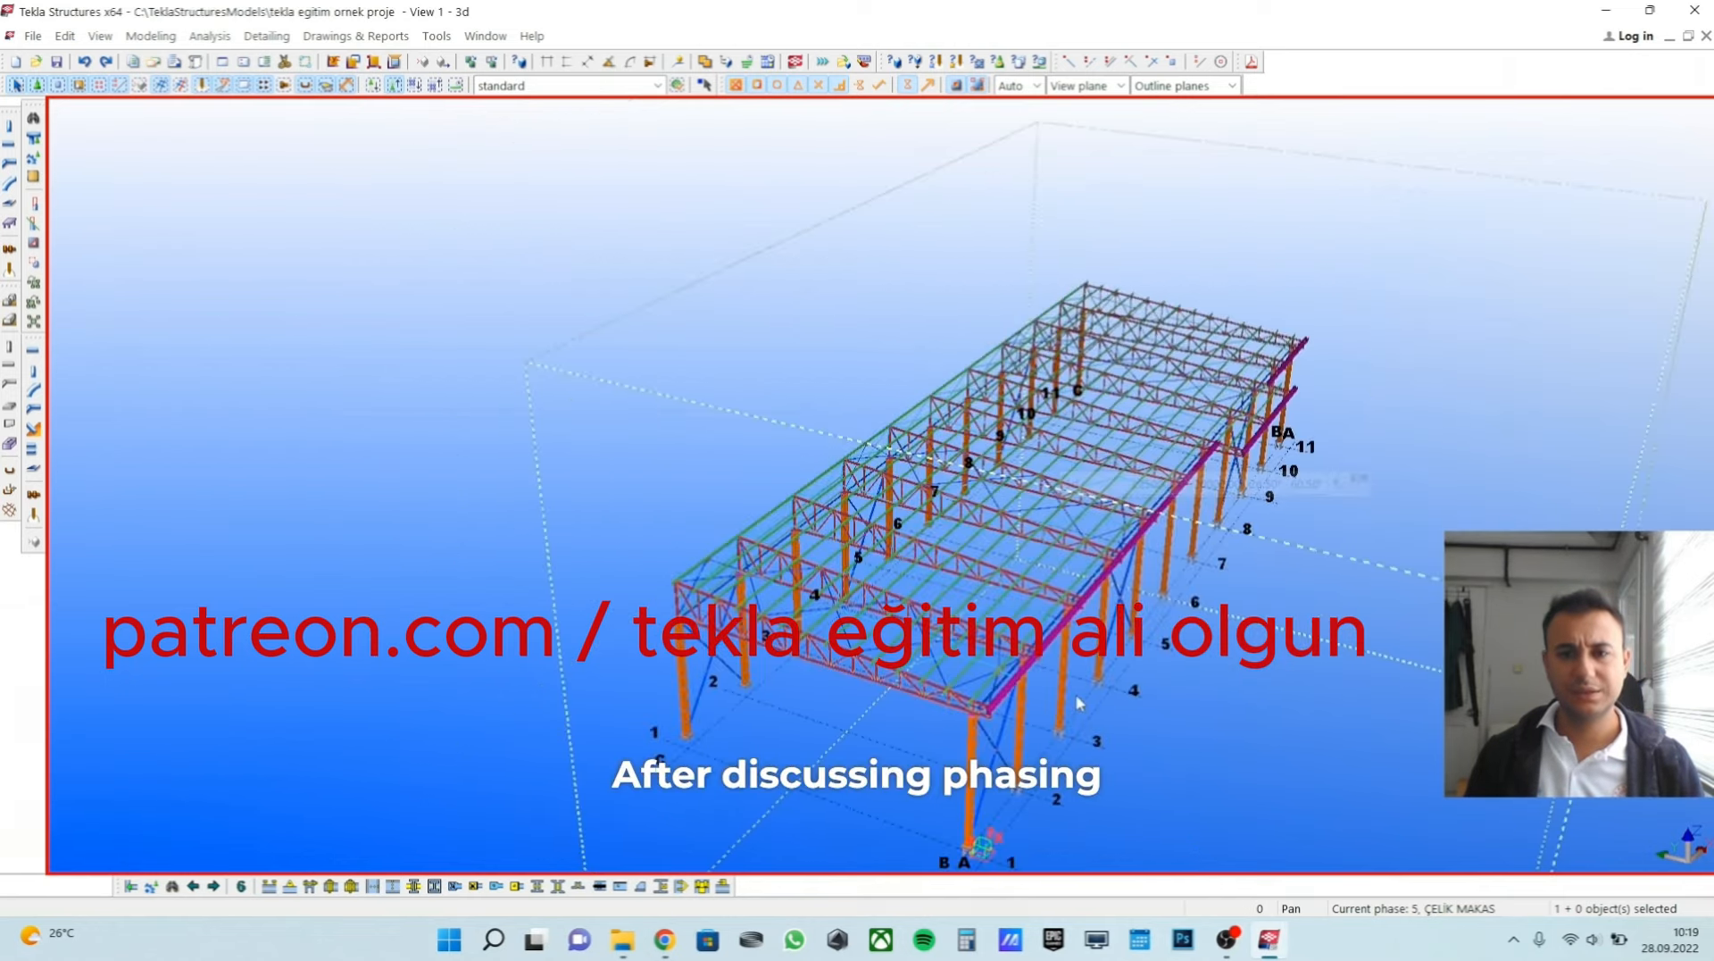
middle_click_drag(1063, 690, 918, 579)
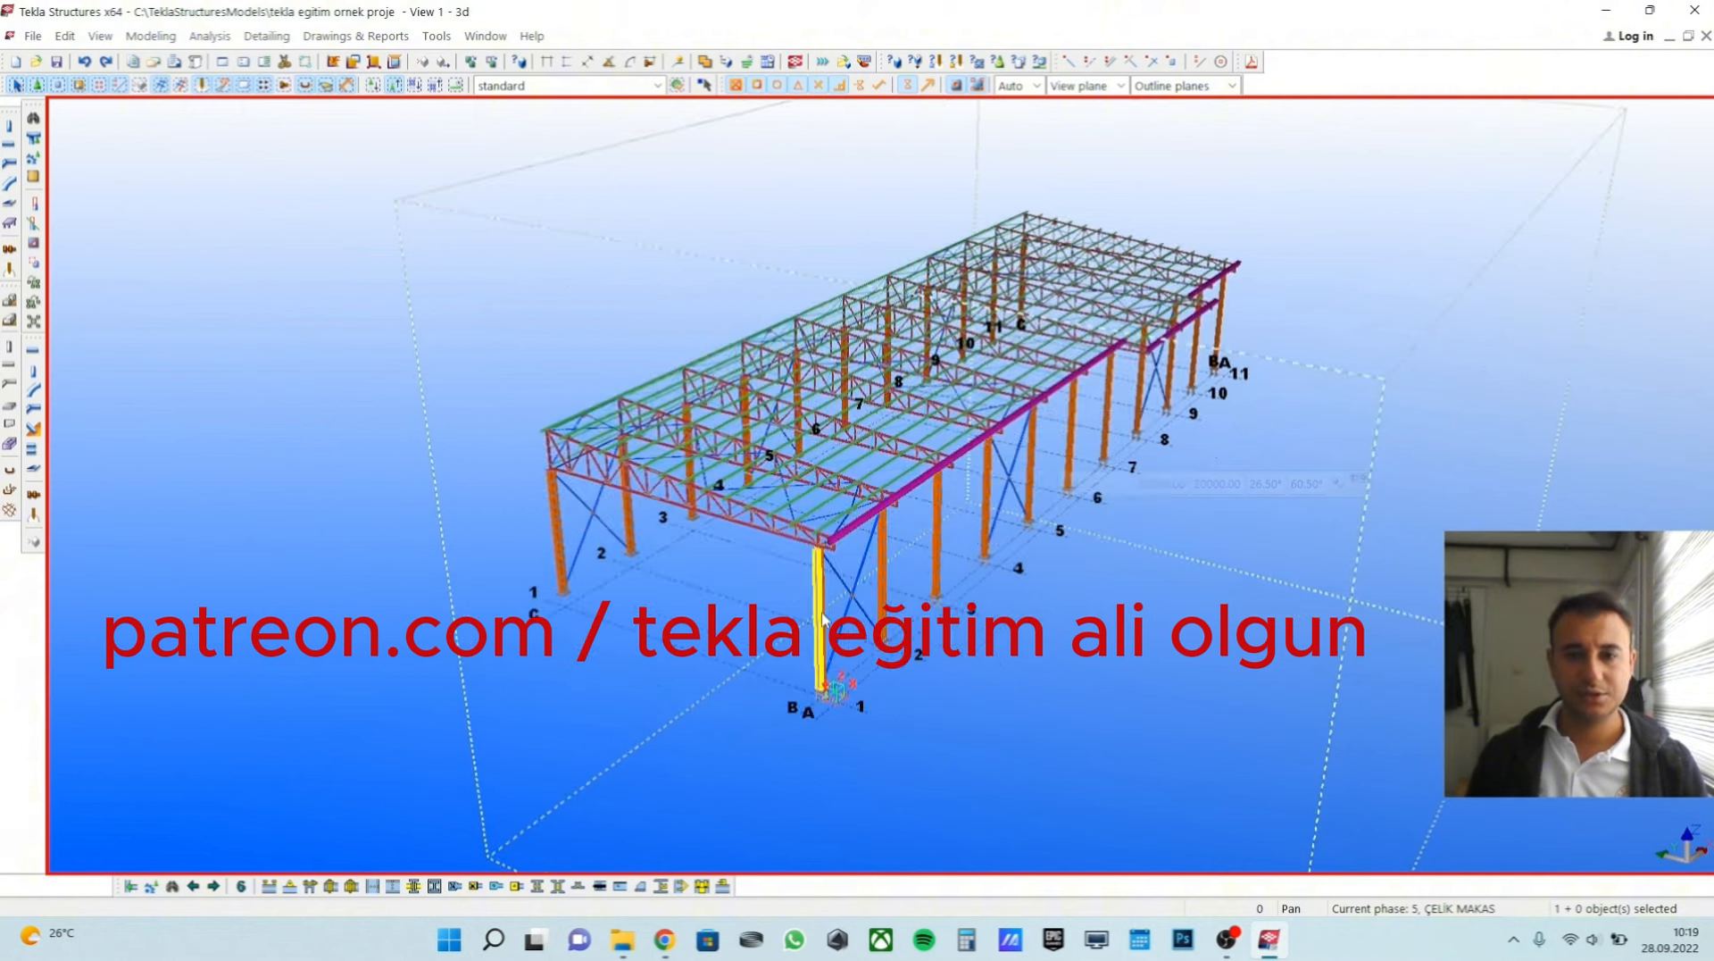
scroll(823, 618, "up", 4)
right_click(1366, 389)
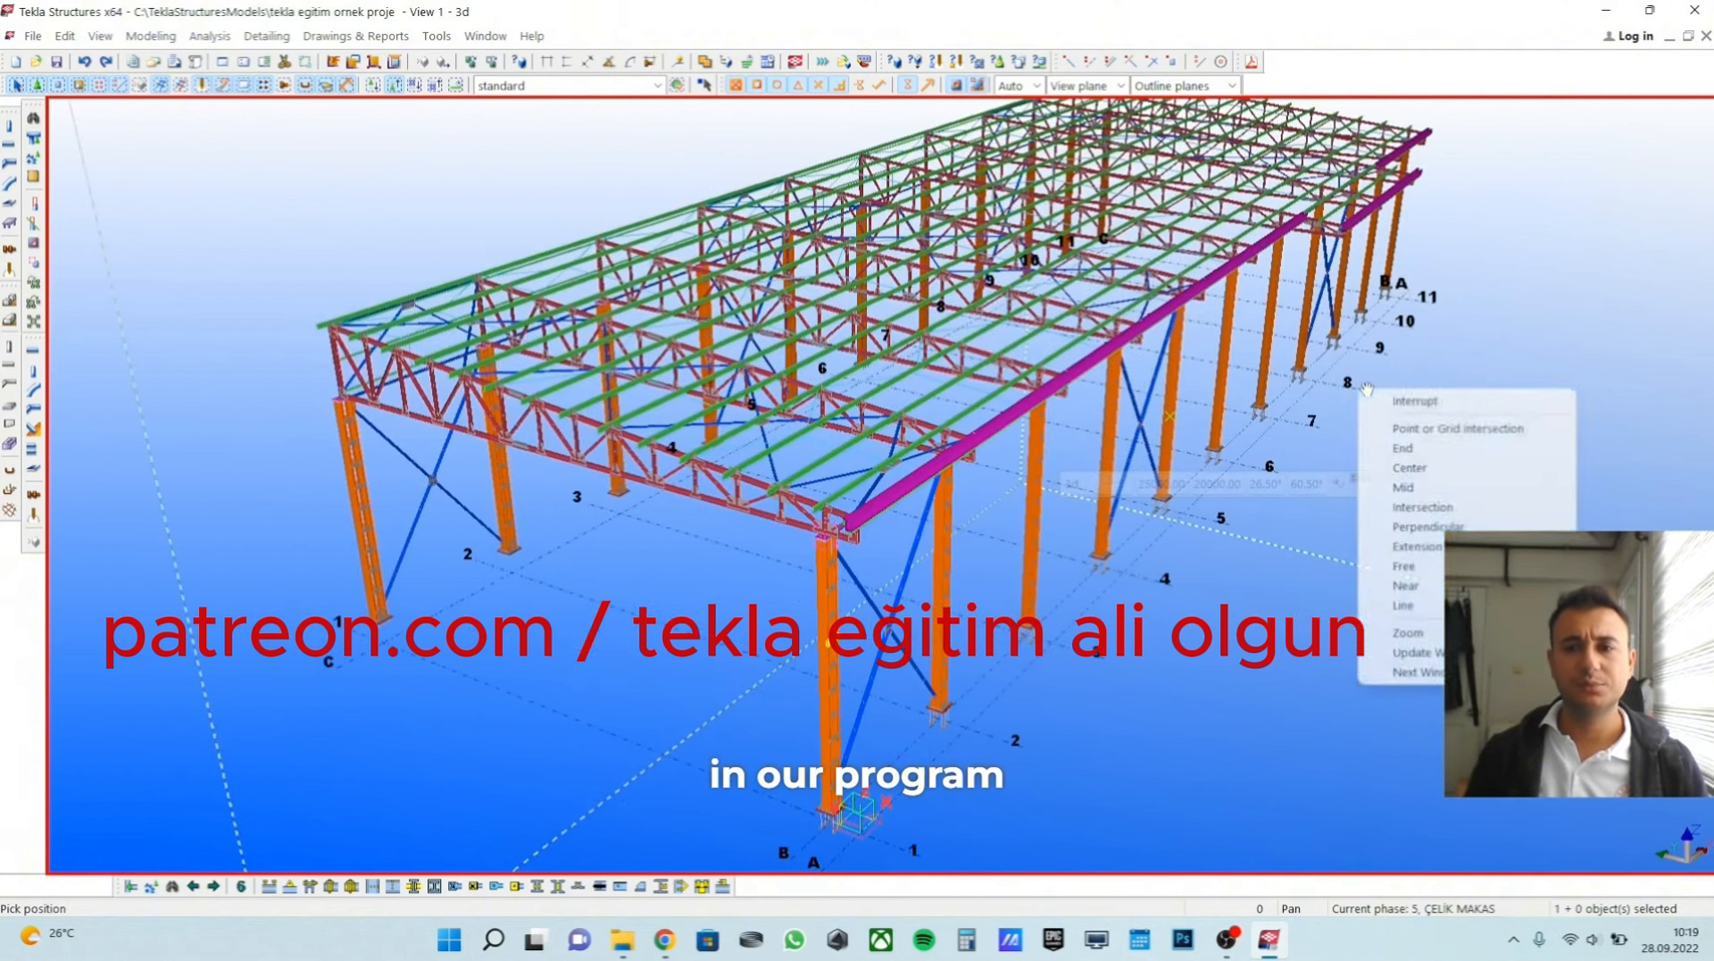
left_click(1422, 401)
scroll(1151, 459, "down", 3)
middle_click_drag(1138, 460, 1149, 445)
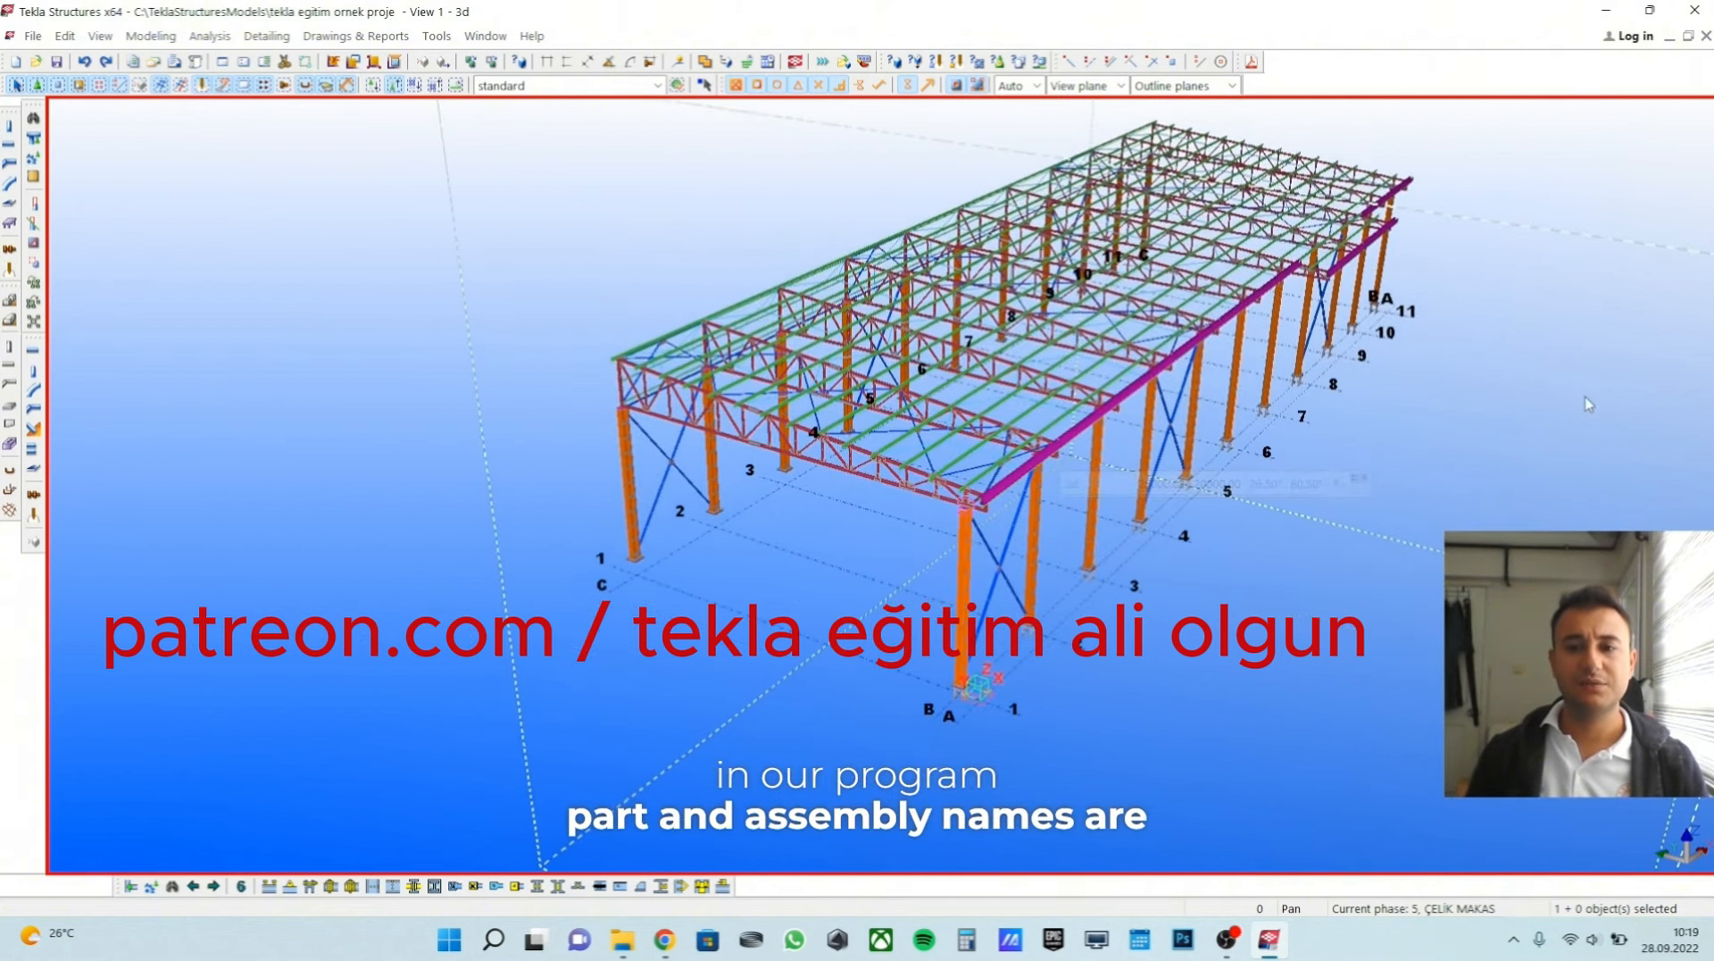
middle_click_drag(1482, 471, 1385, 603)
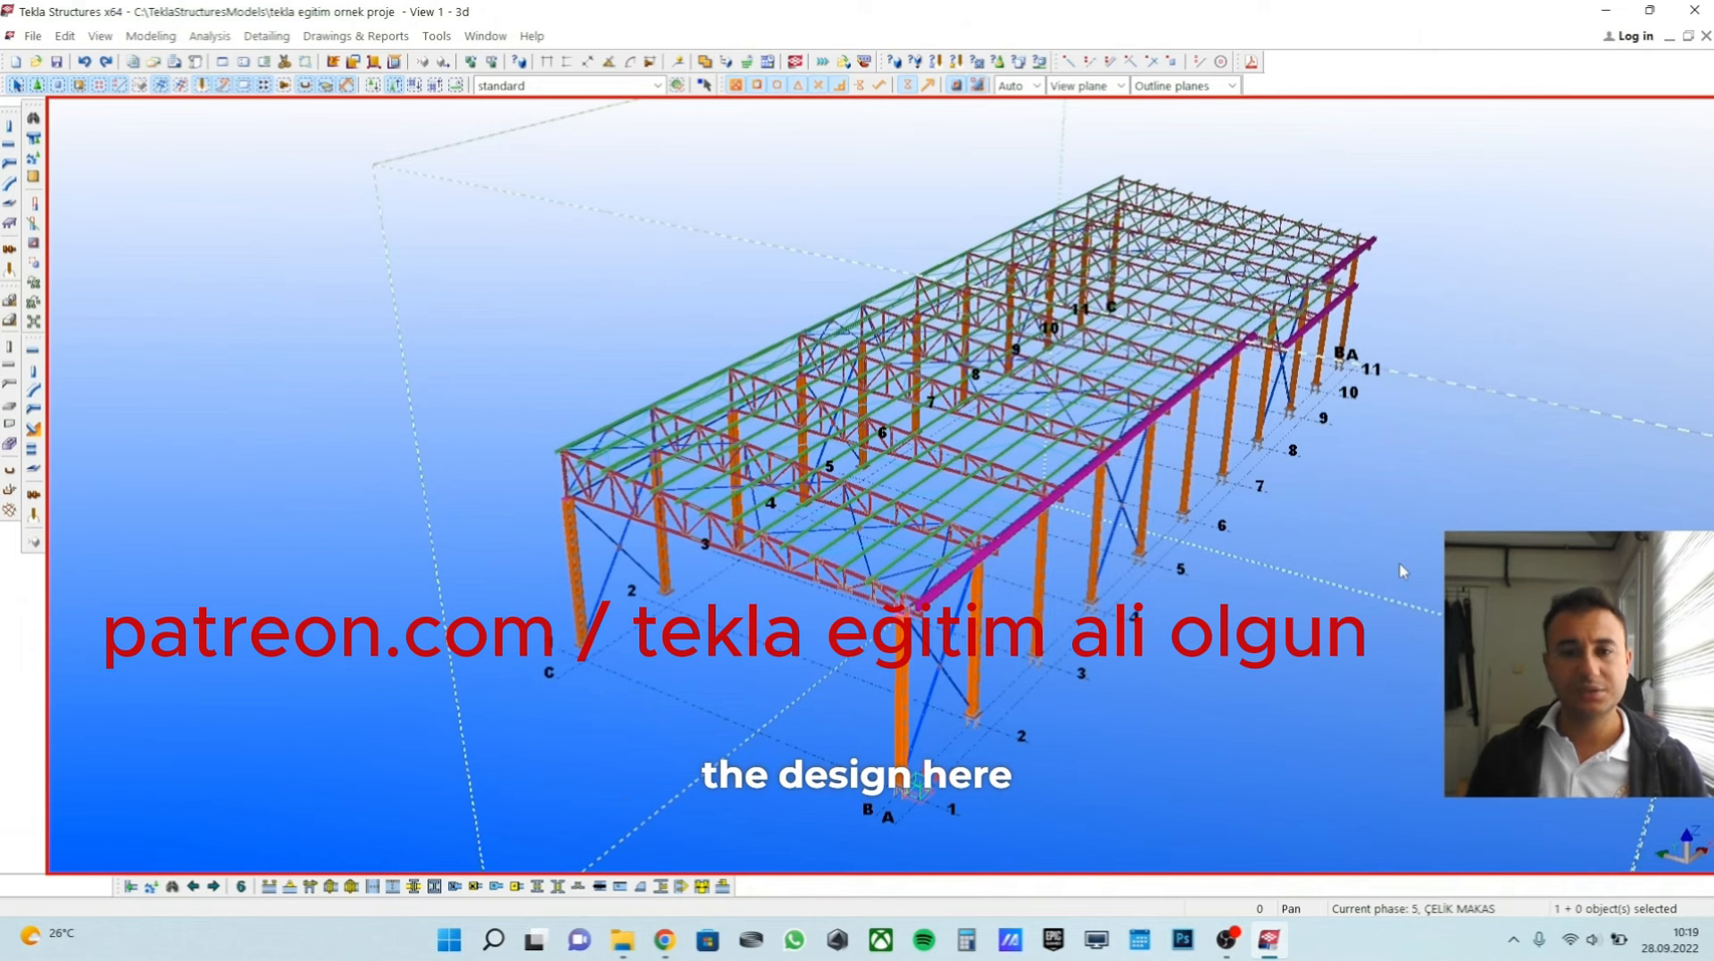
middle_click_drag(1245, 585, 1240, 578)
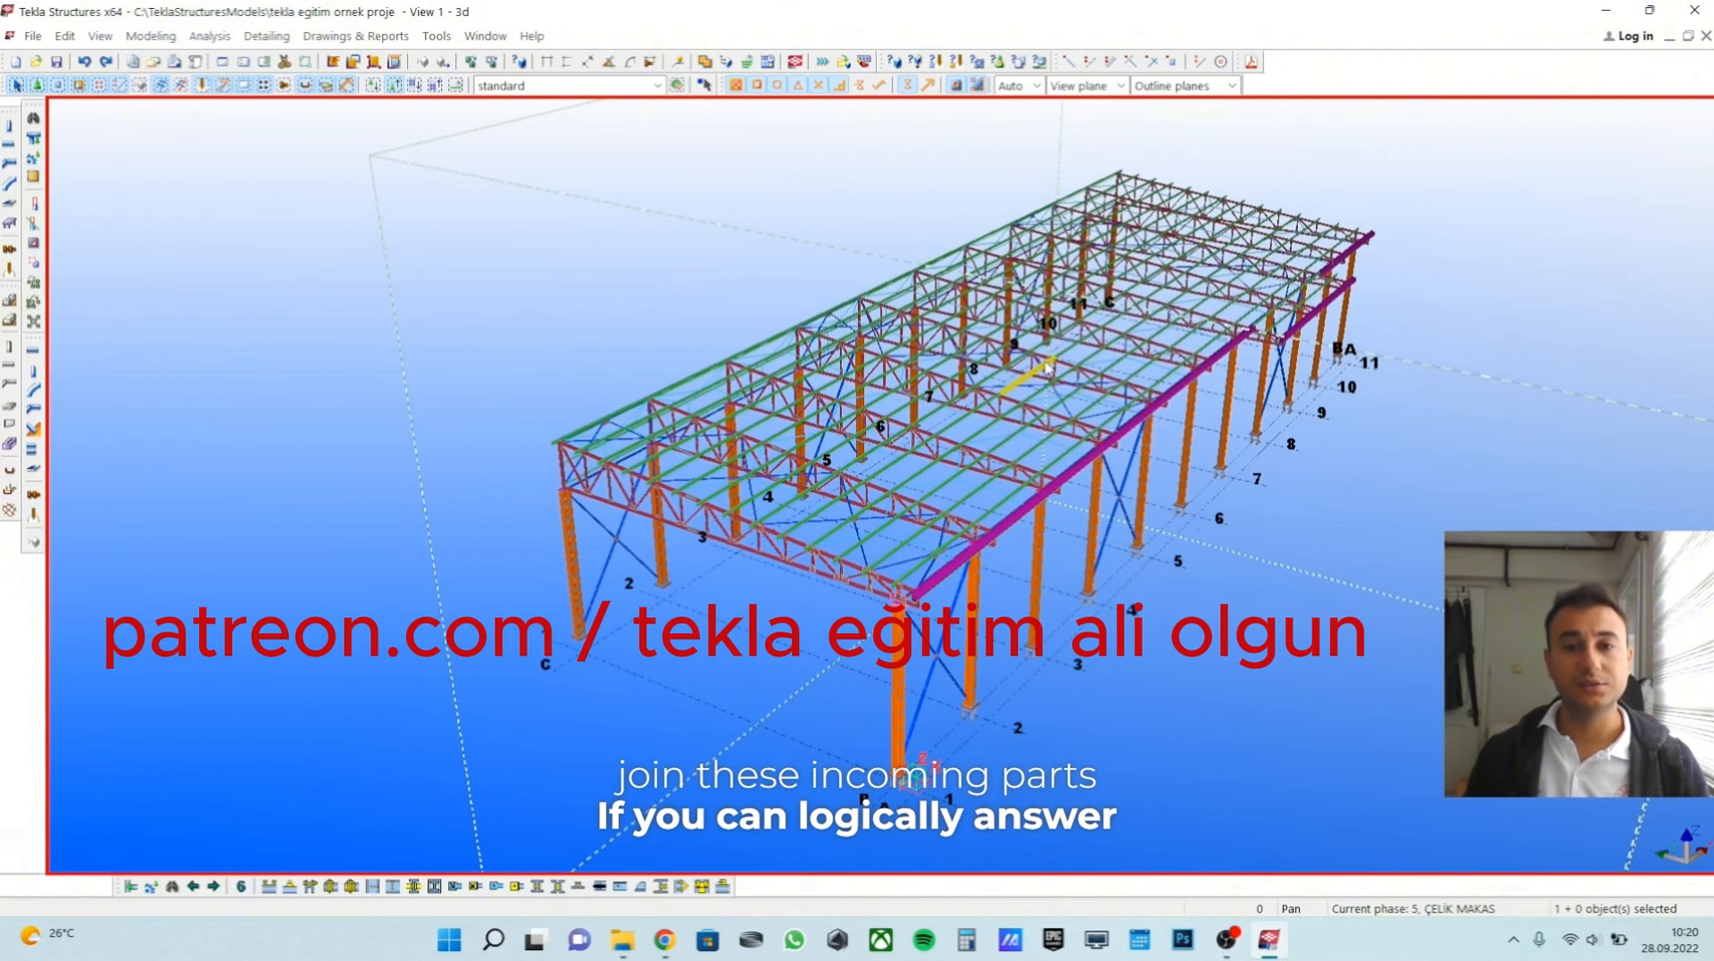
scroll(1051, 518, "up", 5)
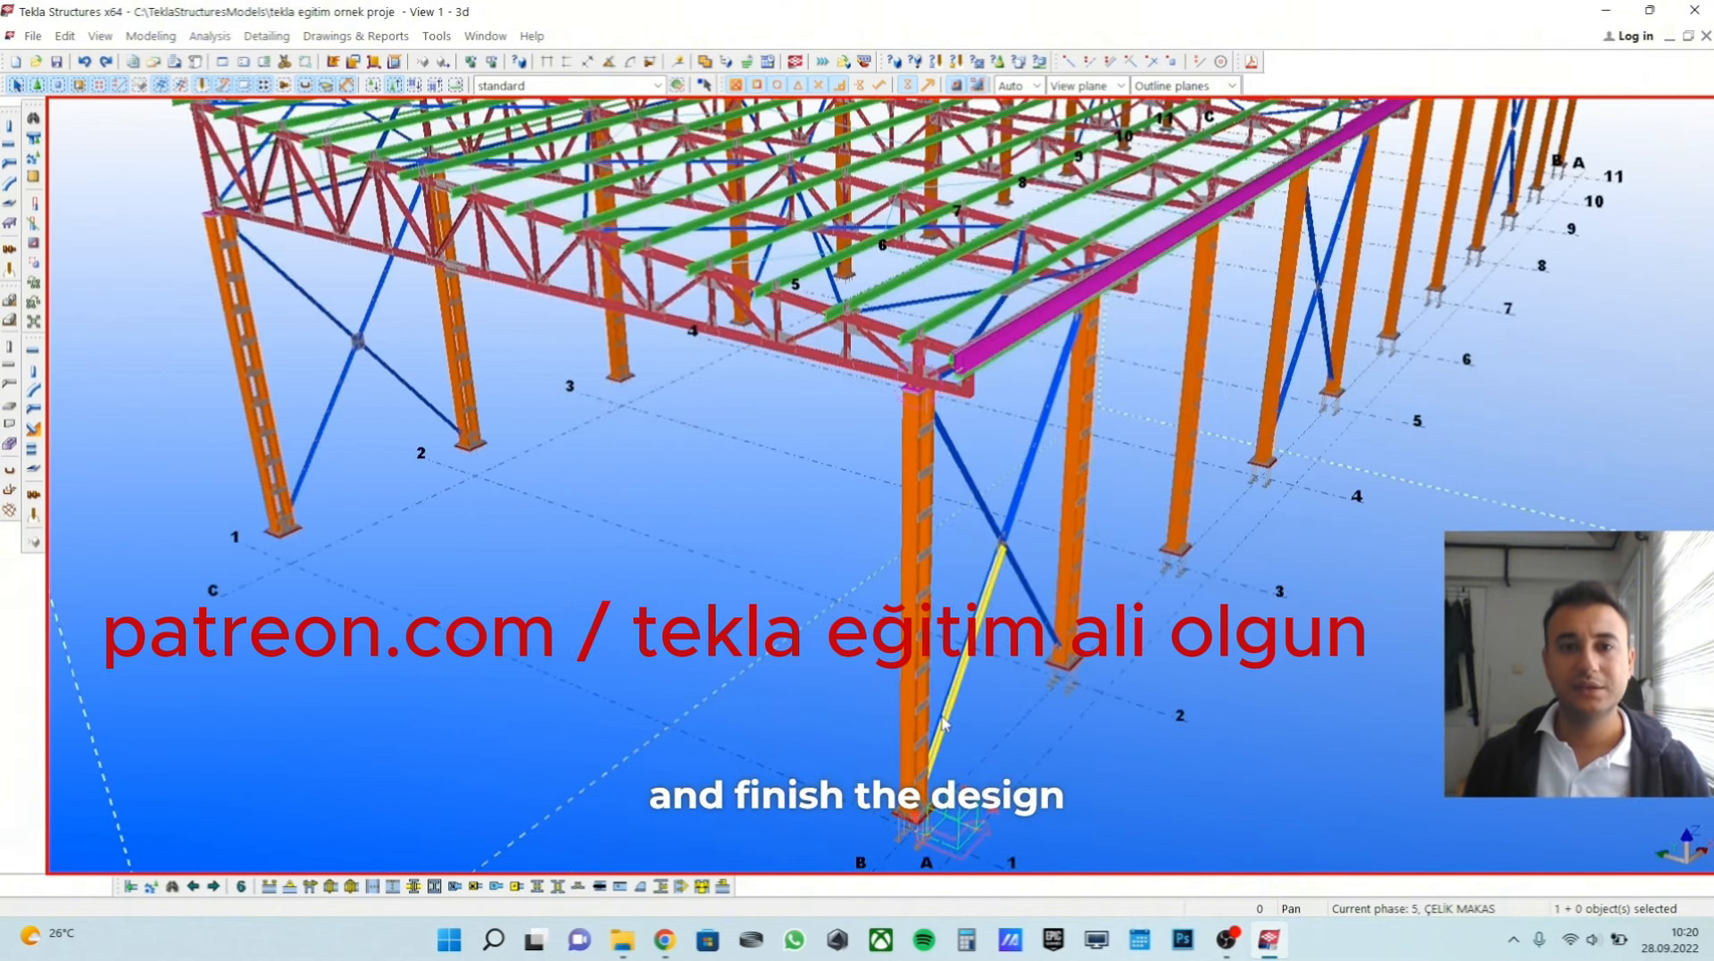
scroll(982, 705, "down", 5)
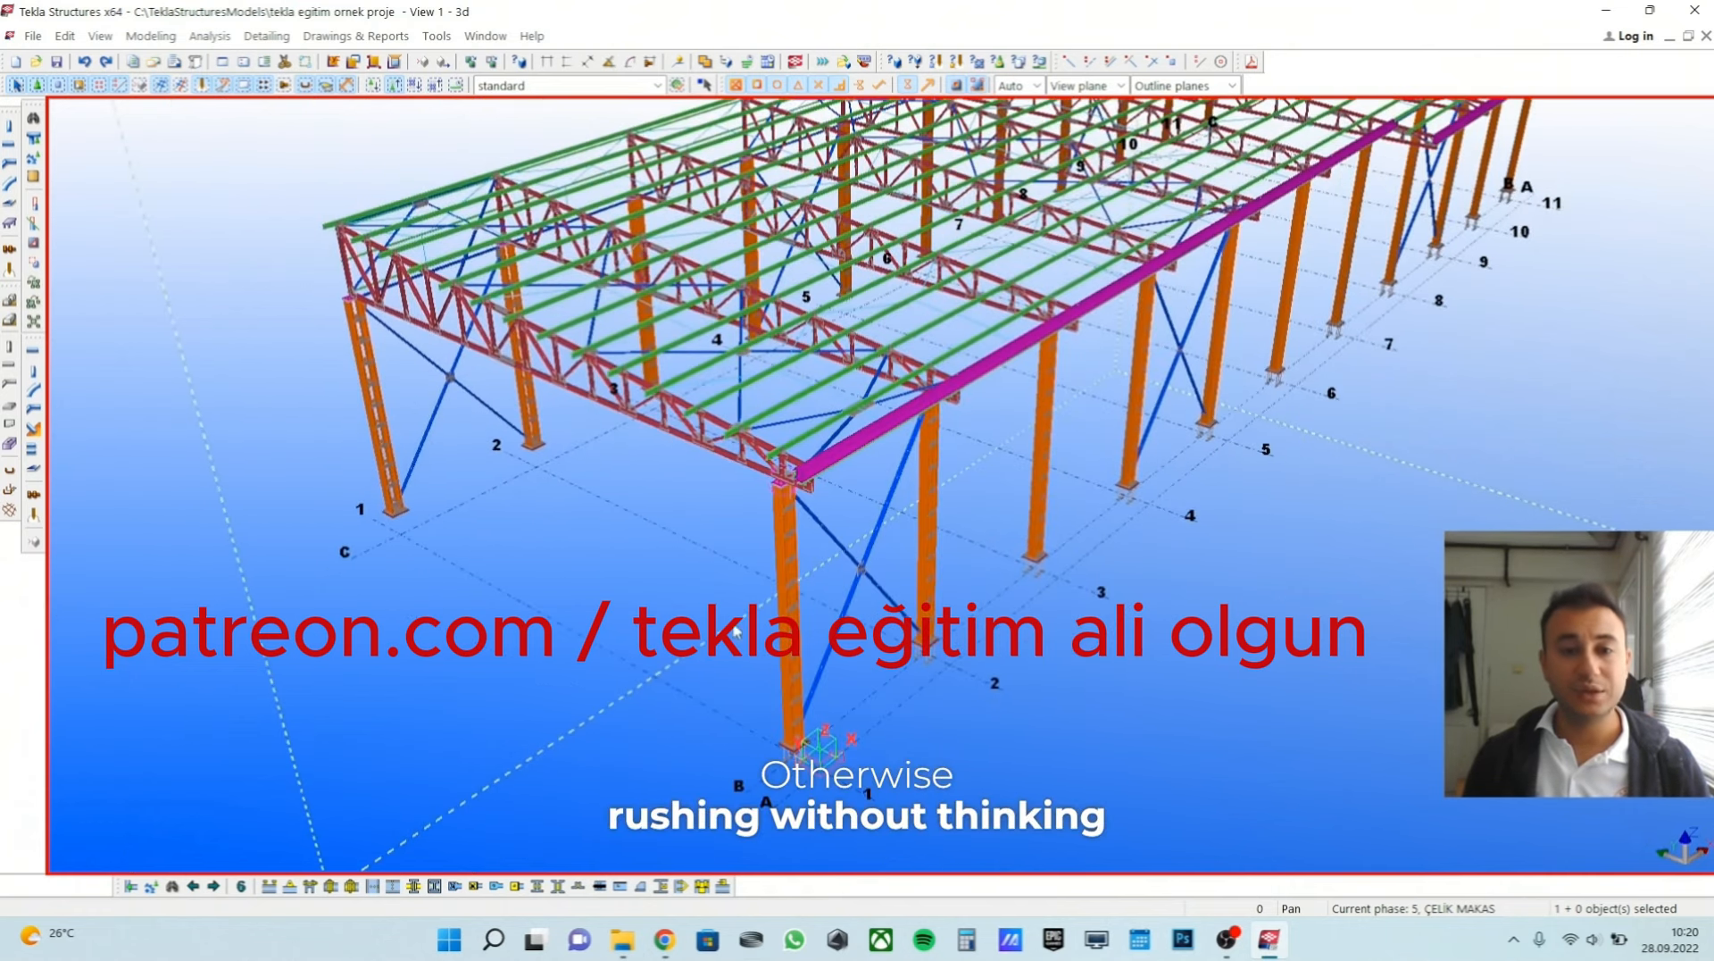
scroll(1133, 676, "down", 5)
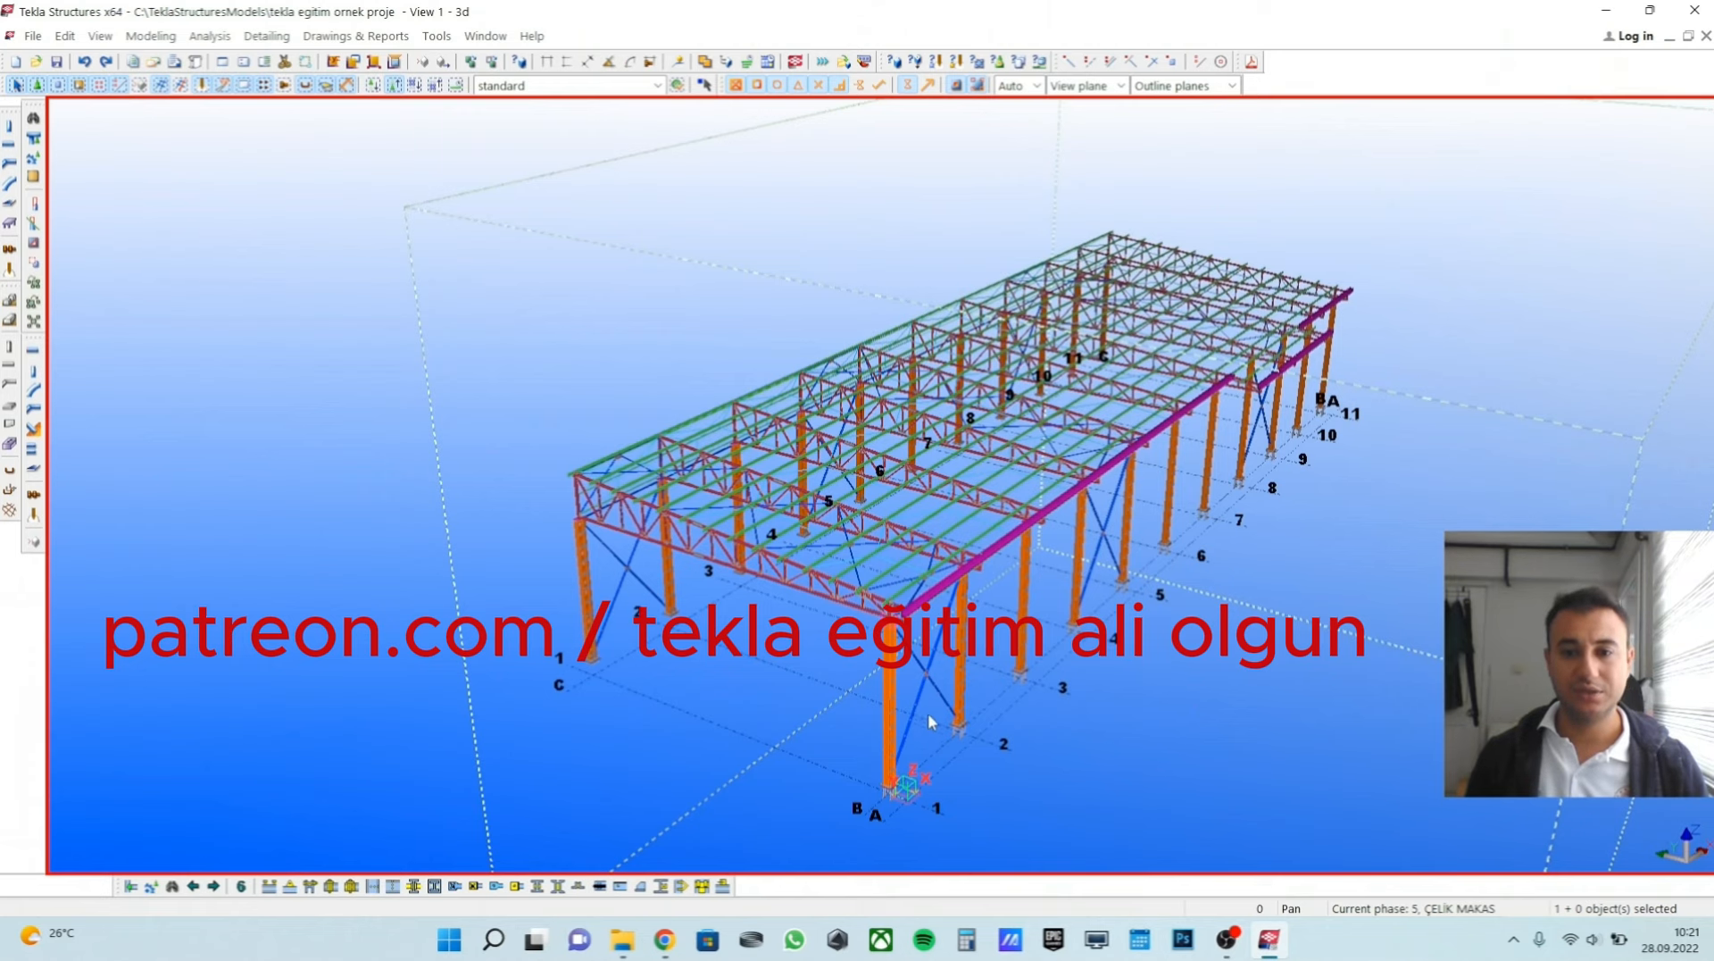
scroll(930, 713, "up", 3)
scroll(929, 705, "down", 4)
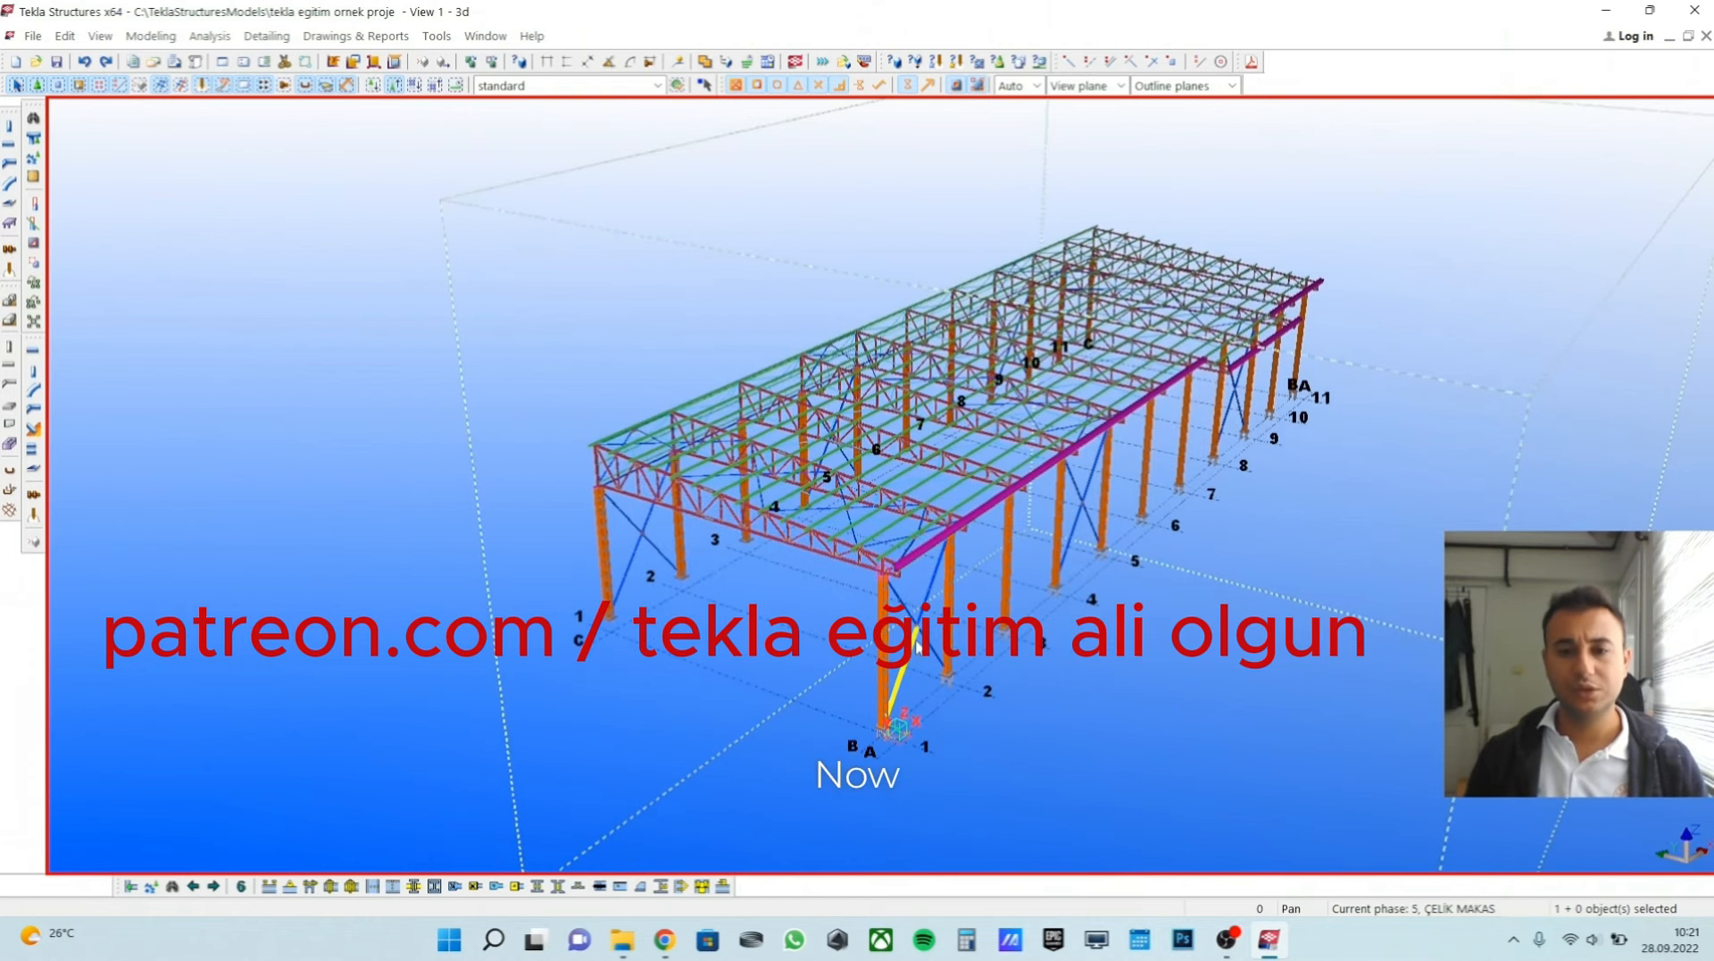
scroll(920, 644, "up", 2)
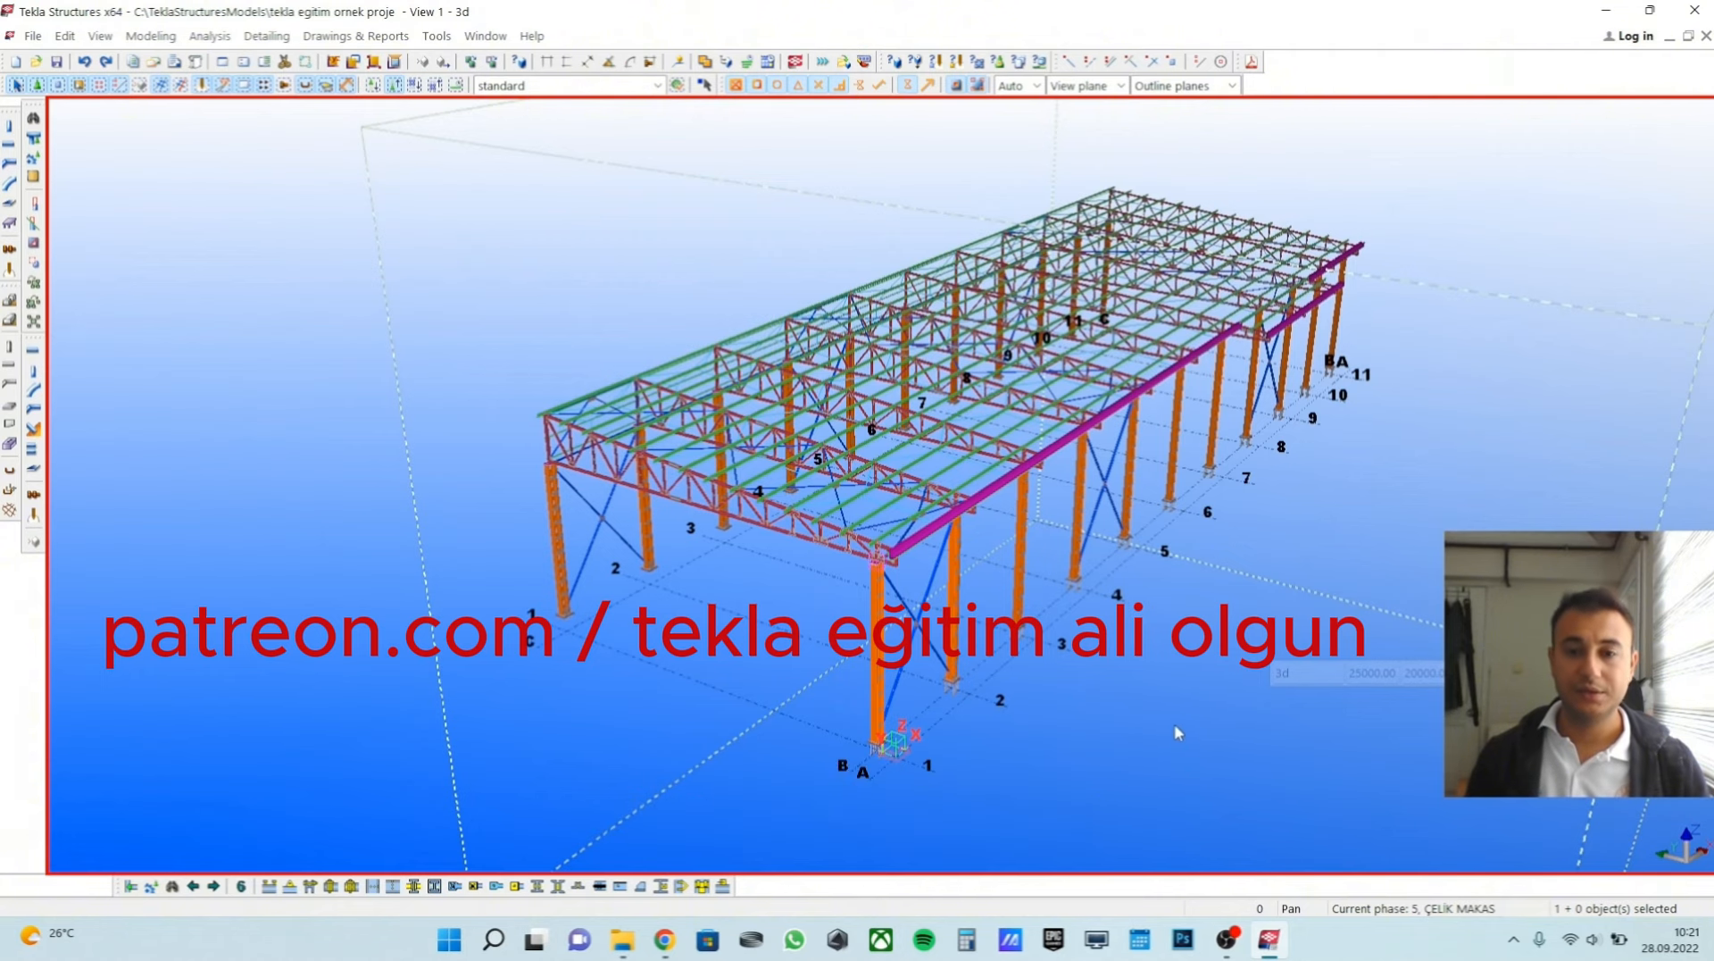
Examine the separate profiles, connecting plates and base plate of the corner column near grid axes A and 1.
scroll(1161, 728, "up", 4)
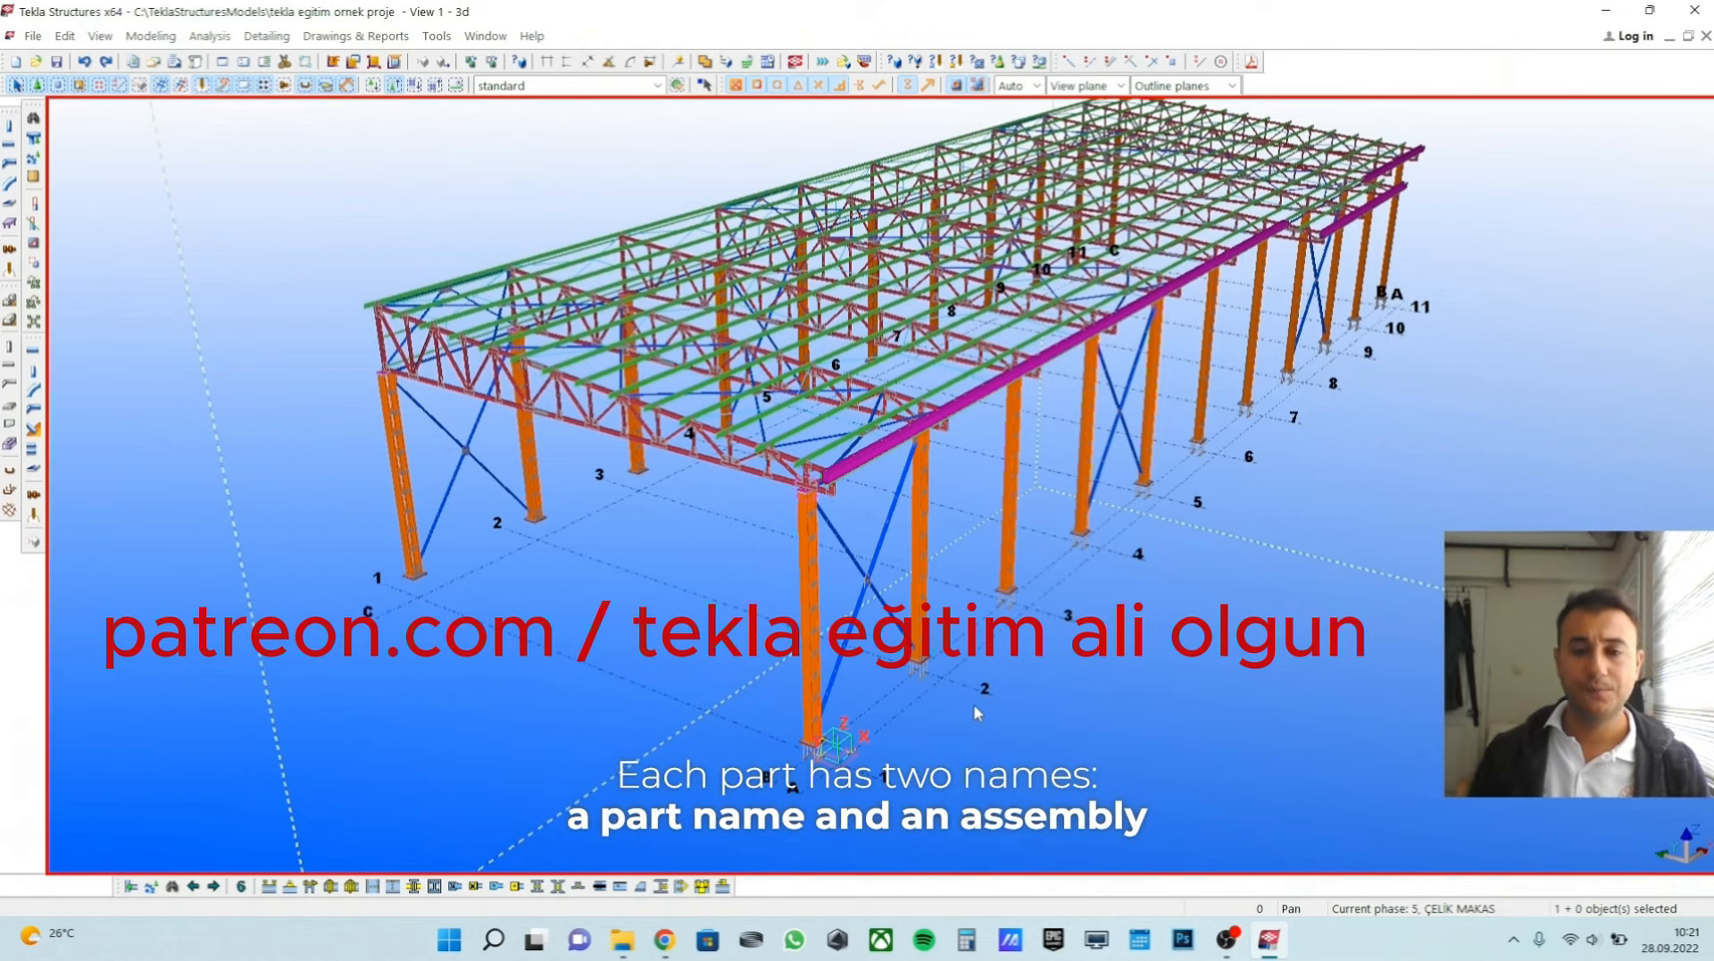
scroll(927, 720, "up", 3)
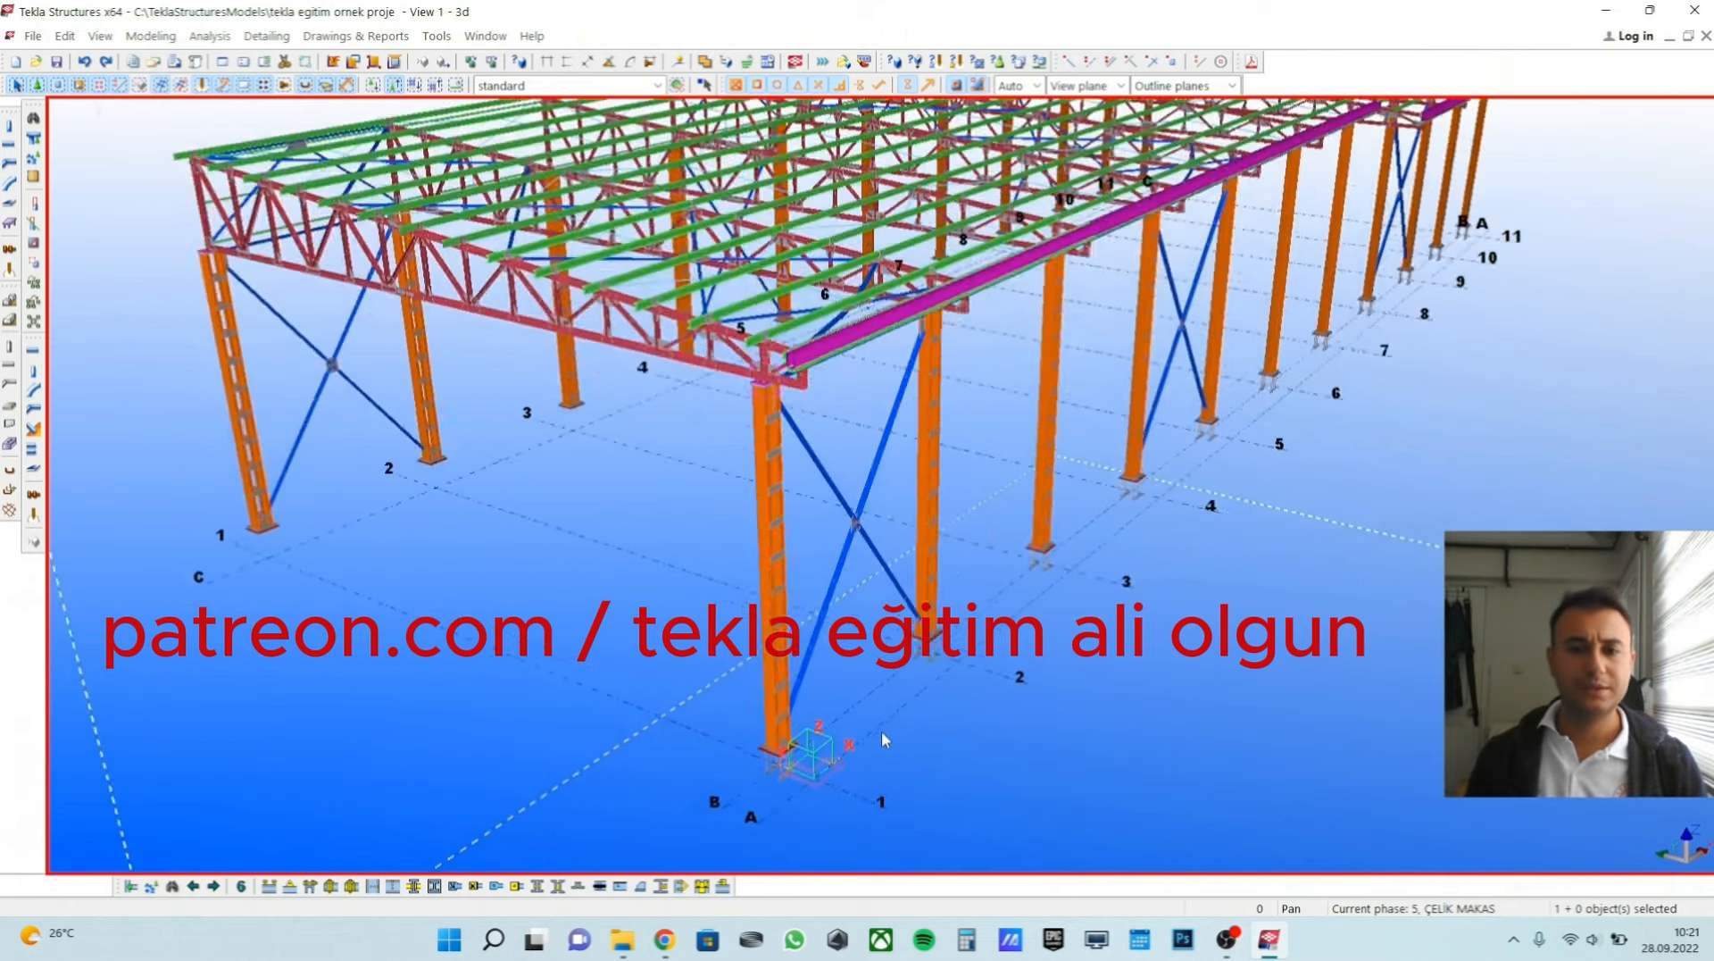
scroll(881, 730, "up", 3)
scroll(853, 701, "up", 2)
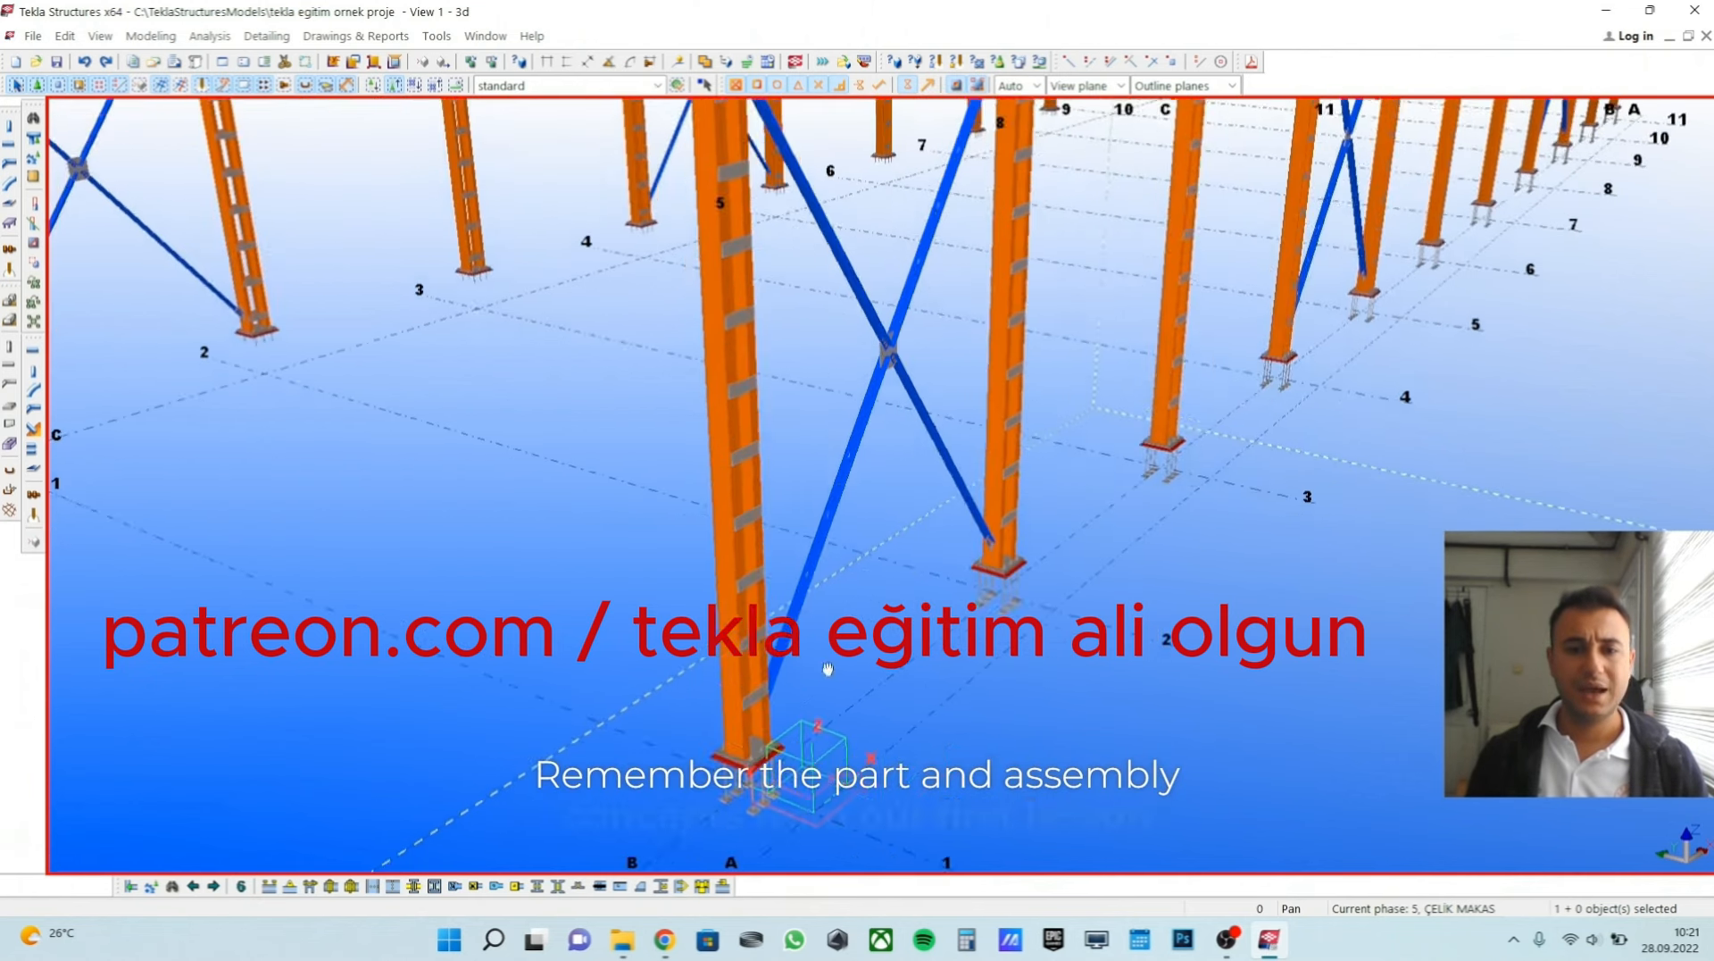
middle_click_drag(827, 669, 893, 629)
scroll(892, 628, "up", 1)
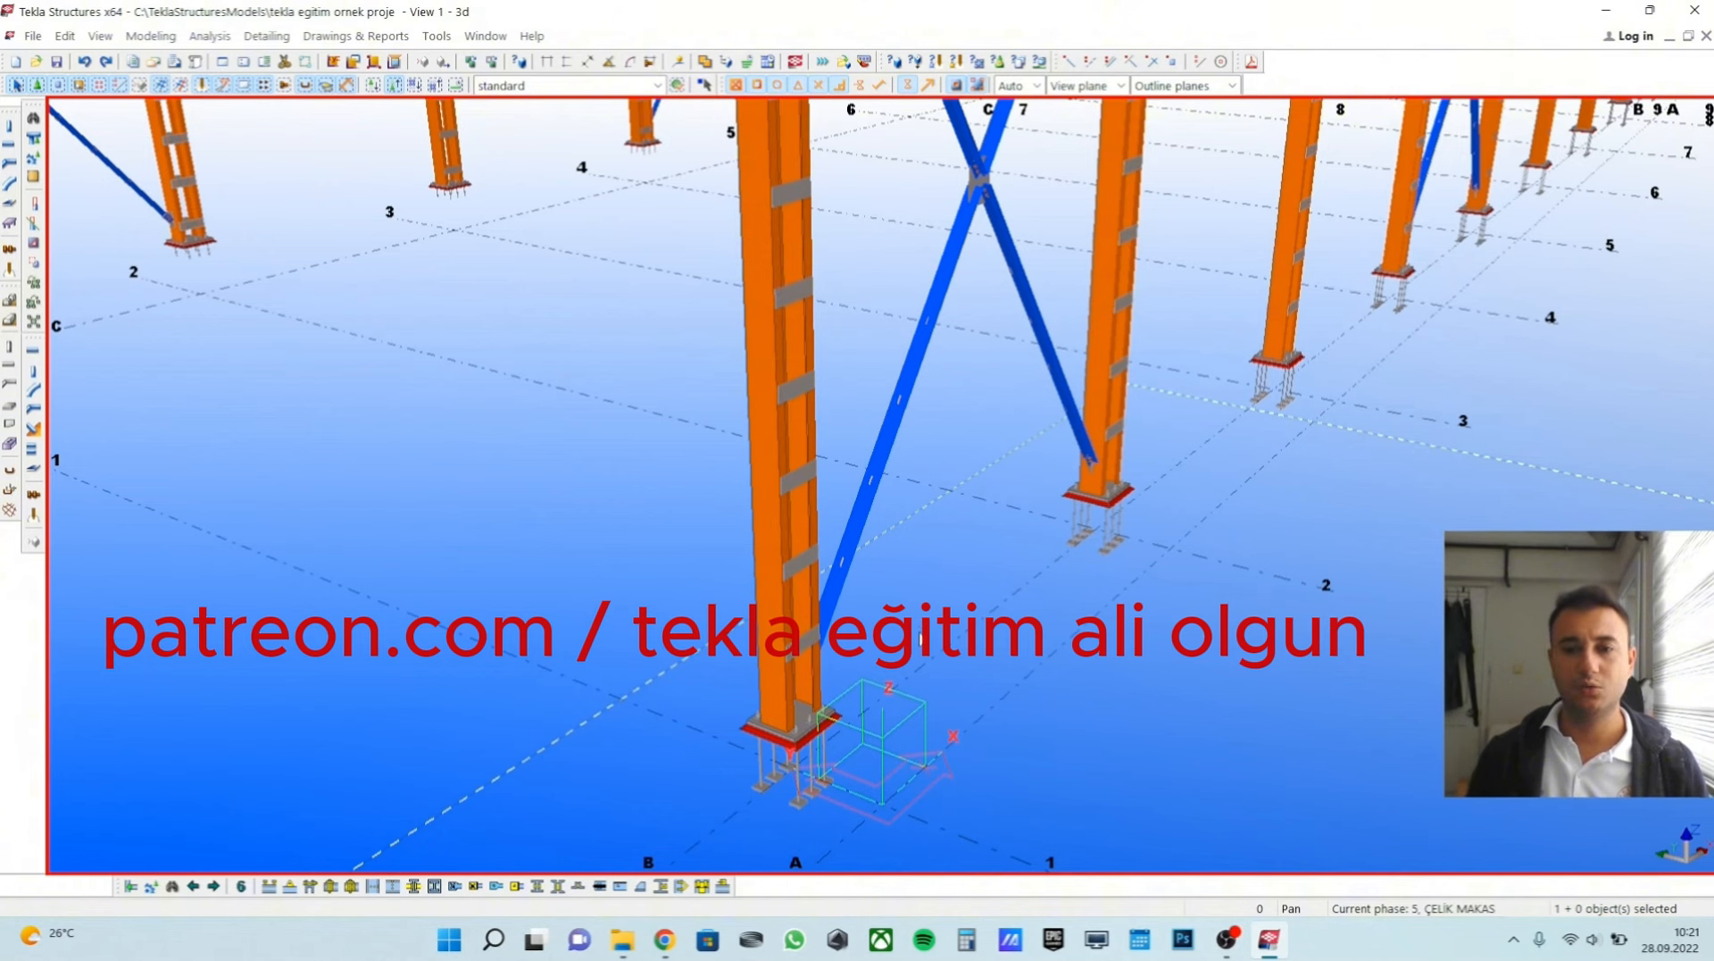
scroll(932, 641, "down", 5)
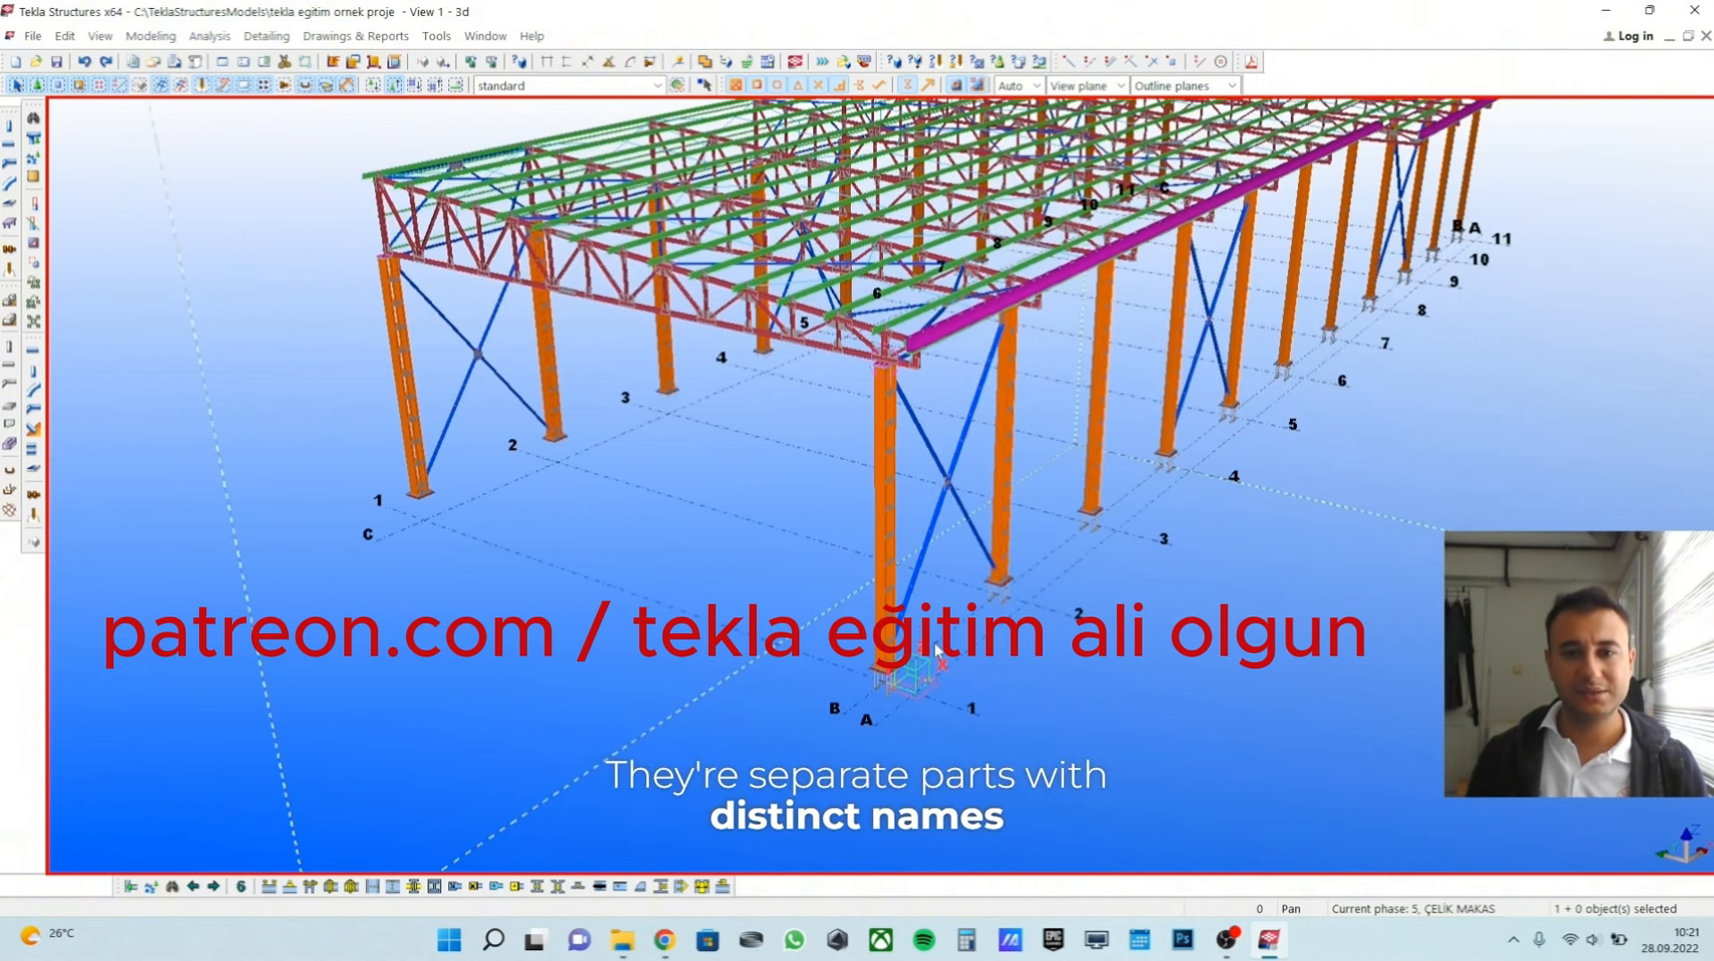
scroll(939, 652, "up", 3)
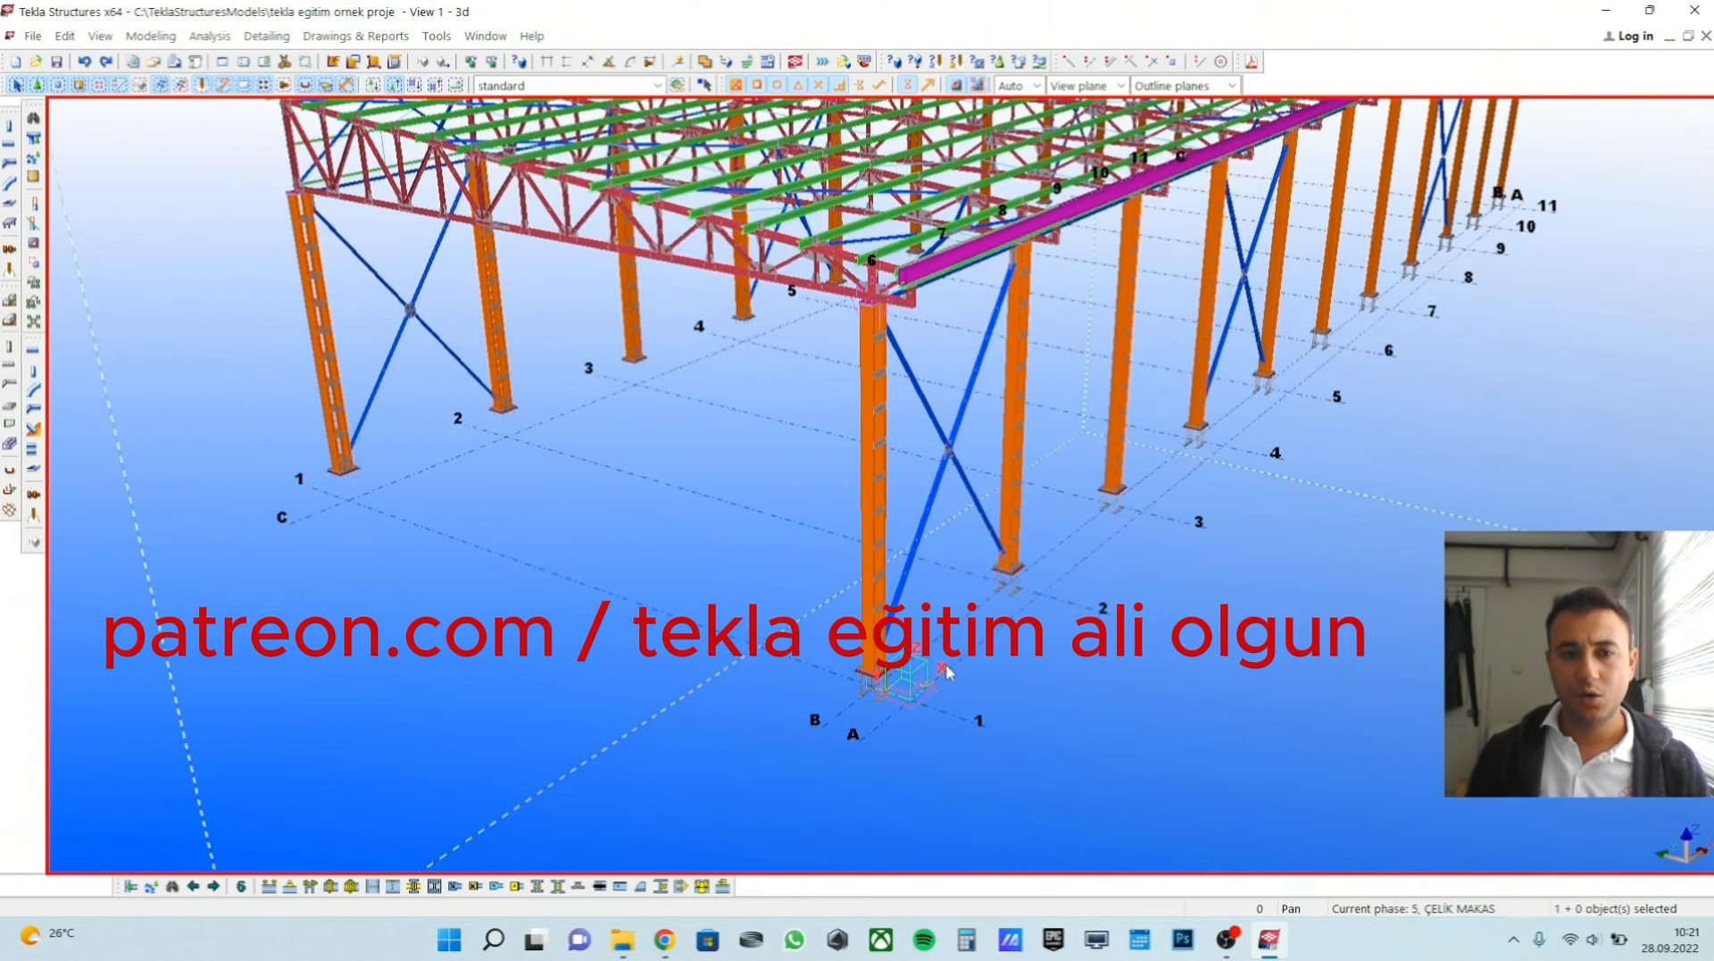
scroll(944, 663, "up", 2)
scroll(948, 672, "up", 4)
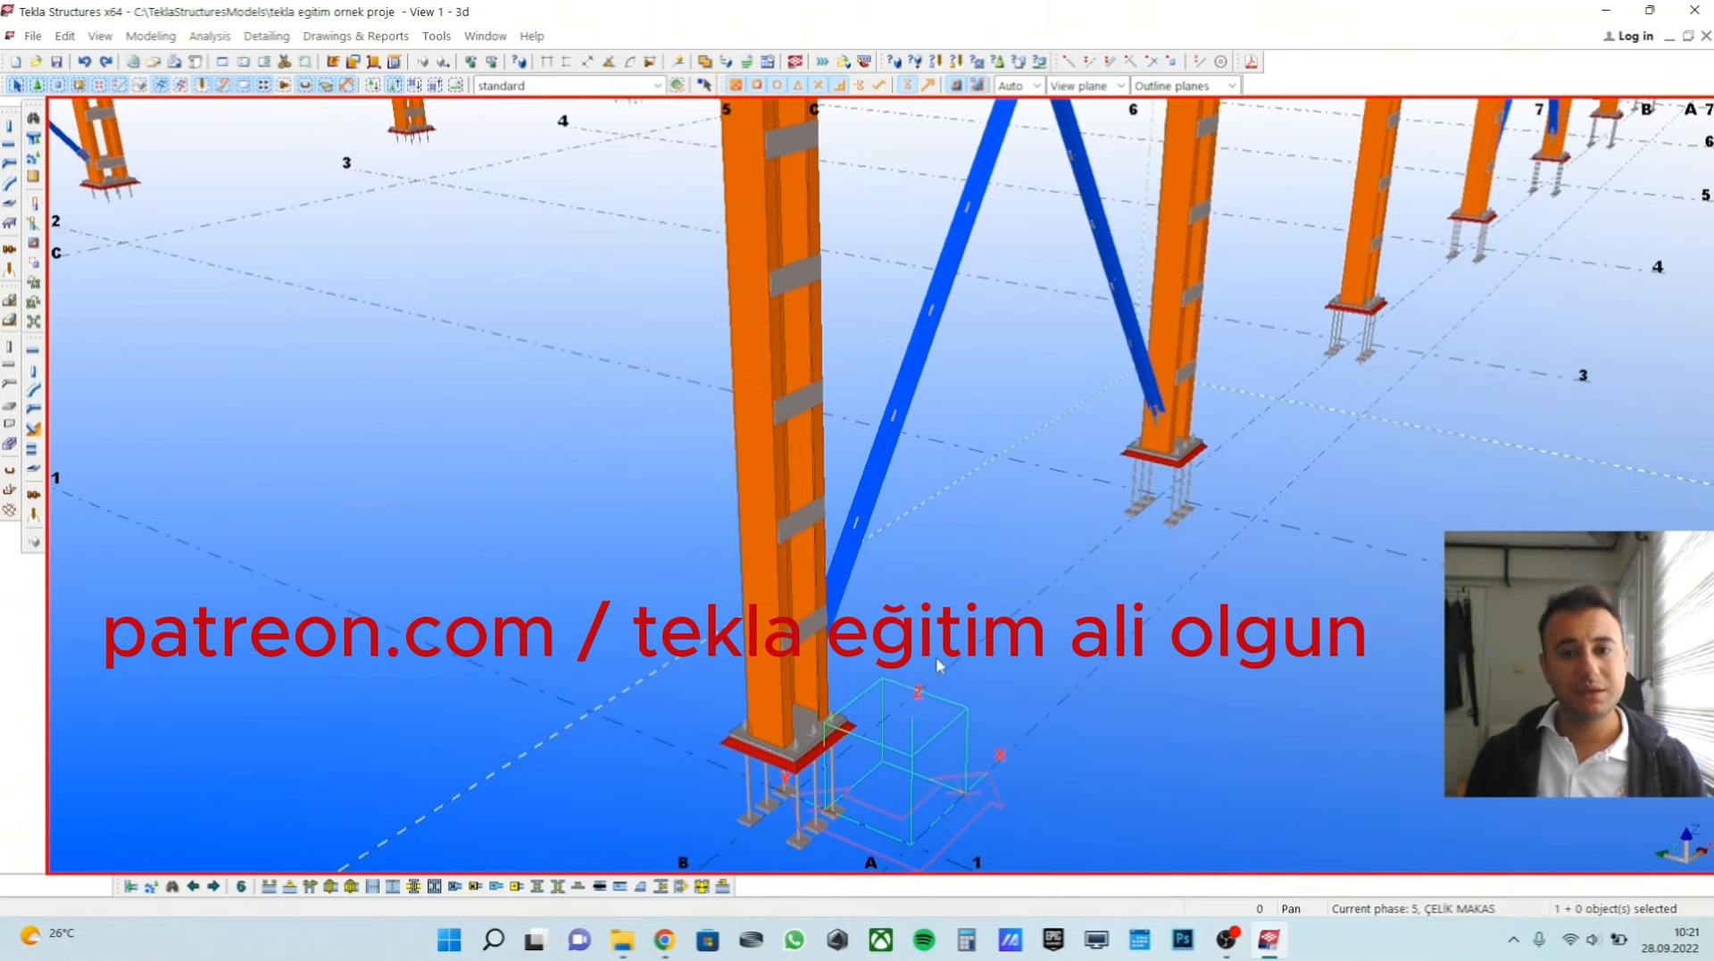
Highlight the corner column's whole assembly and examine it as a single block.
scroll(940, 665, "down", 3)
scroll(1009, 333, "down", 3)
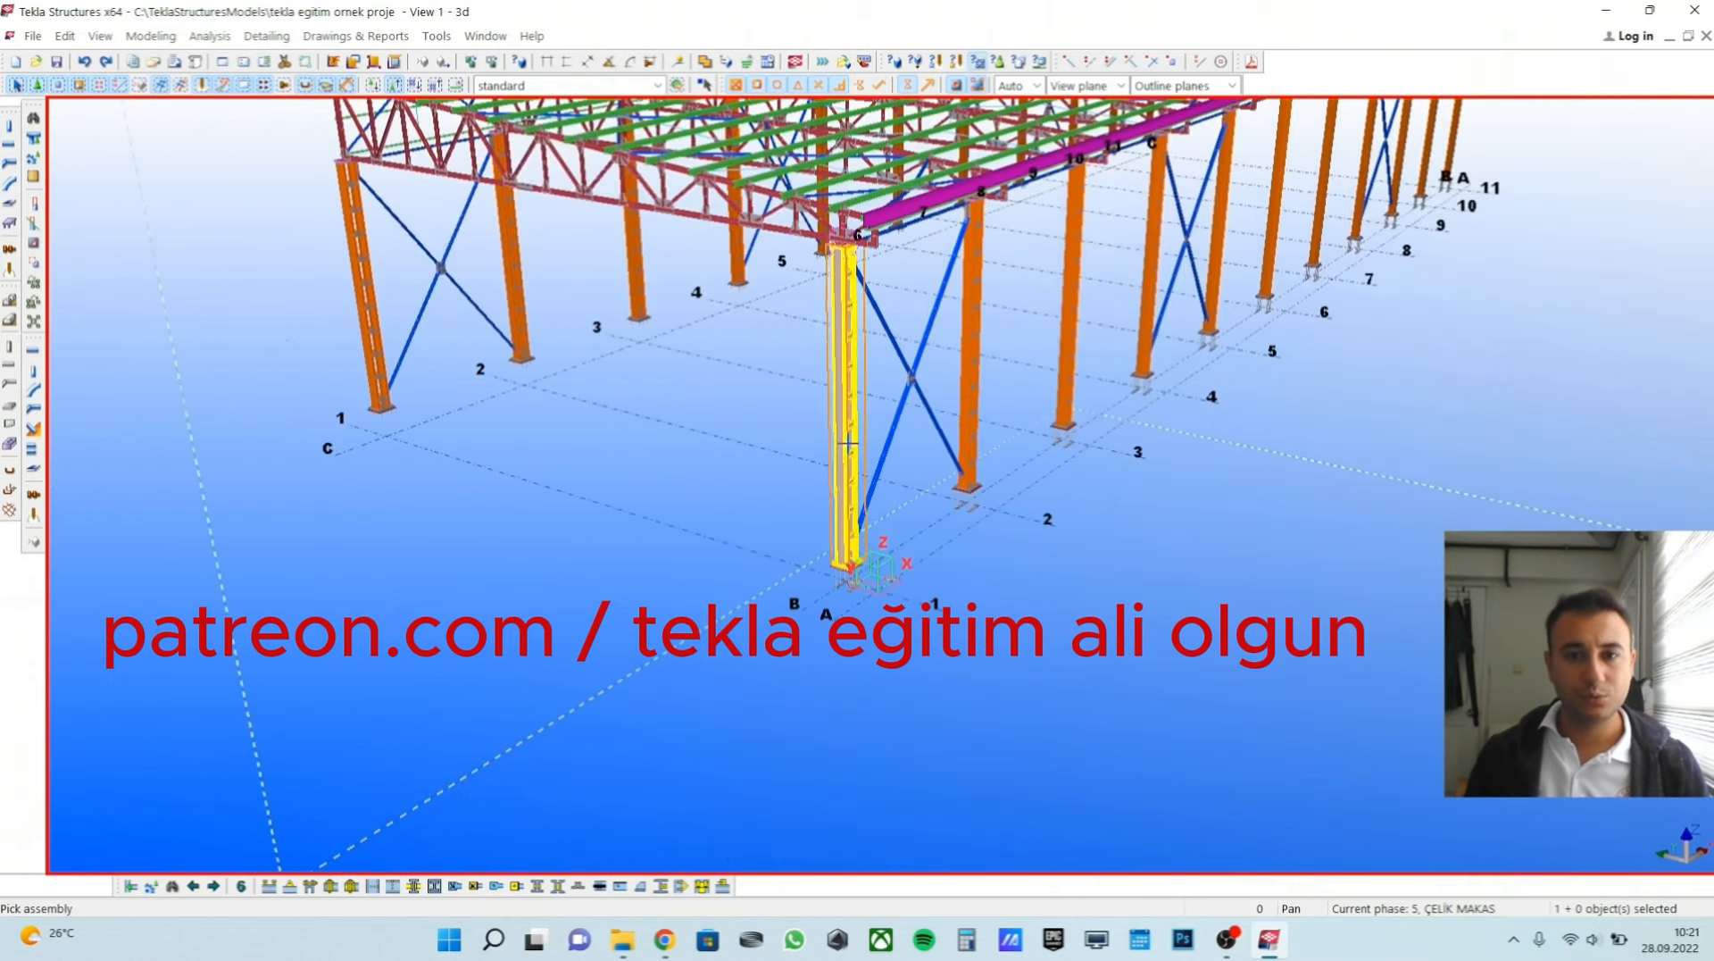
scroll(848, 442, "up", 2)
scroll(910, 486, "up", 2)
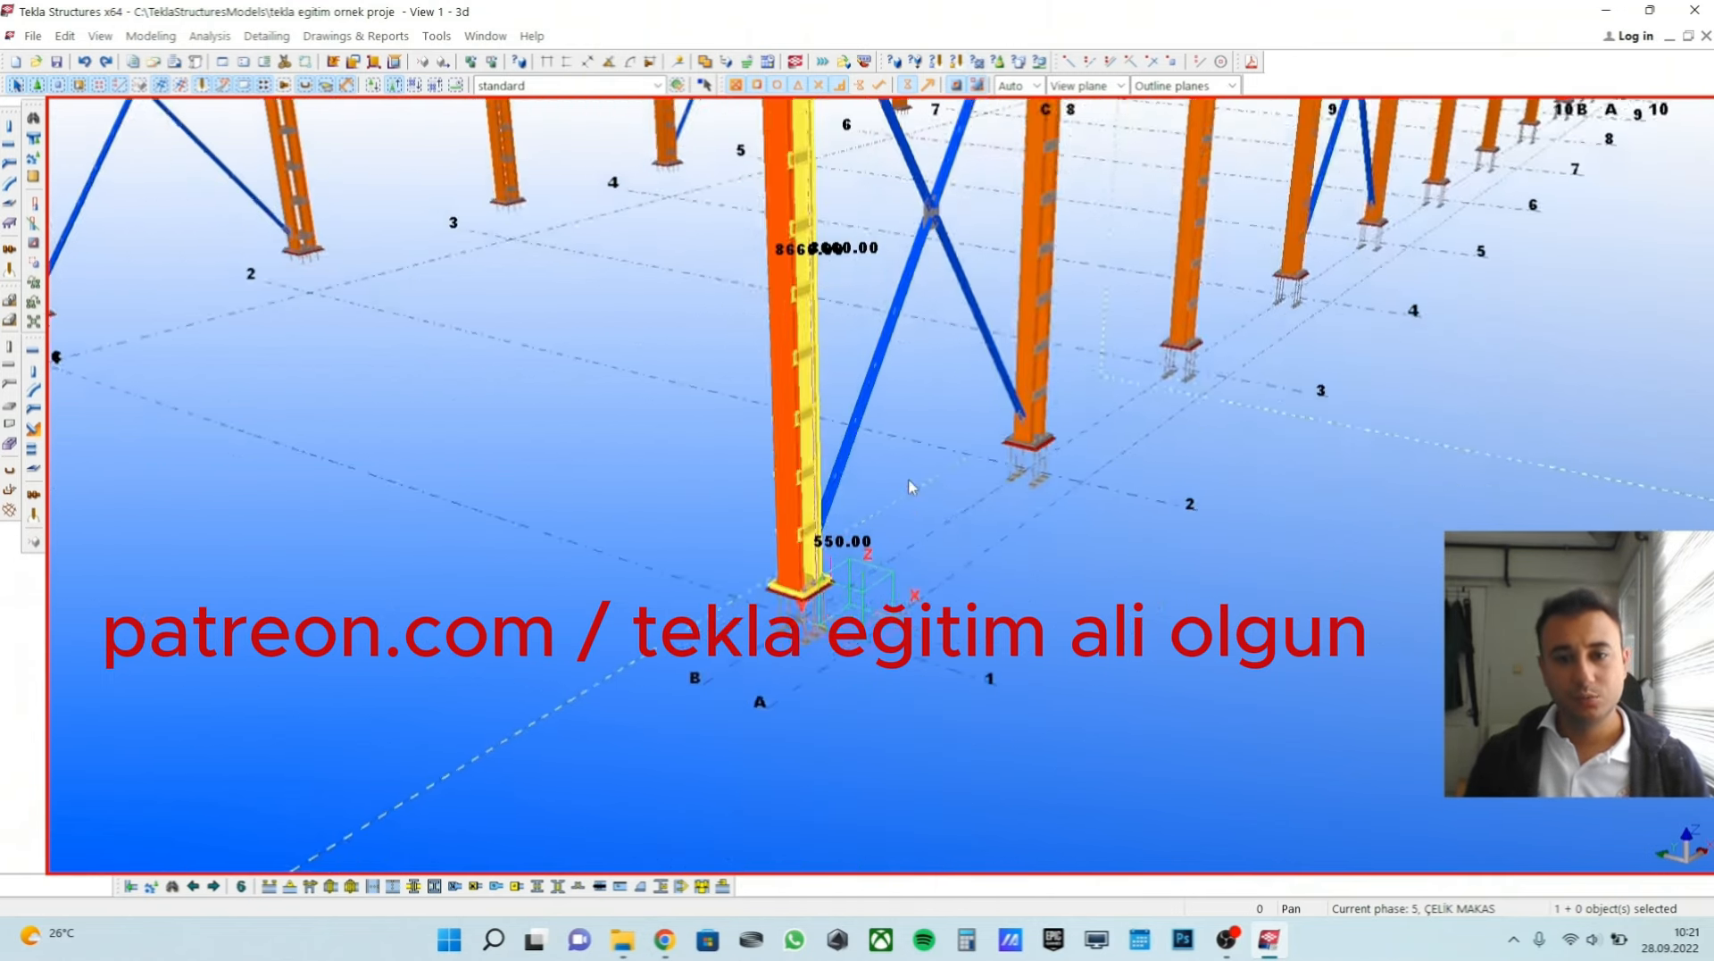
scroll(911, 487, "down", 3)
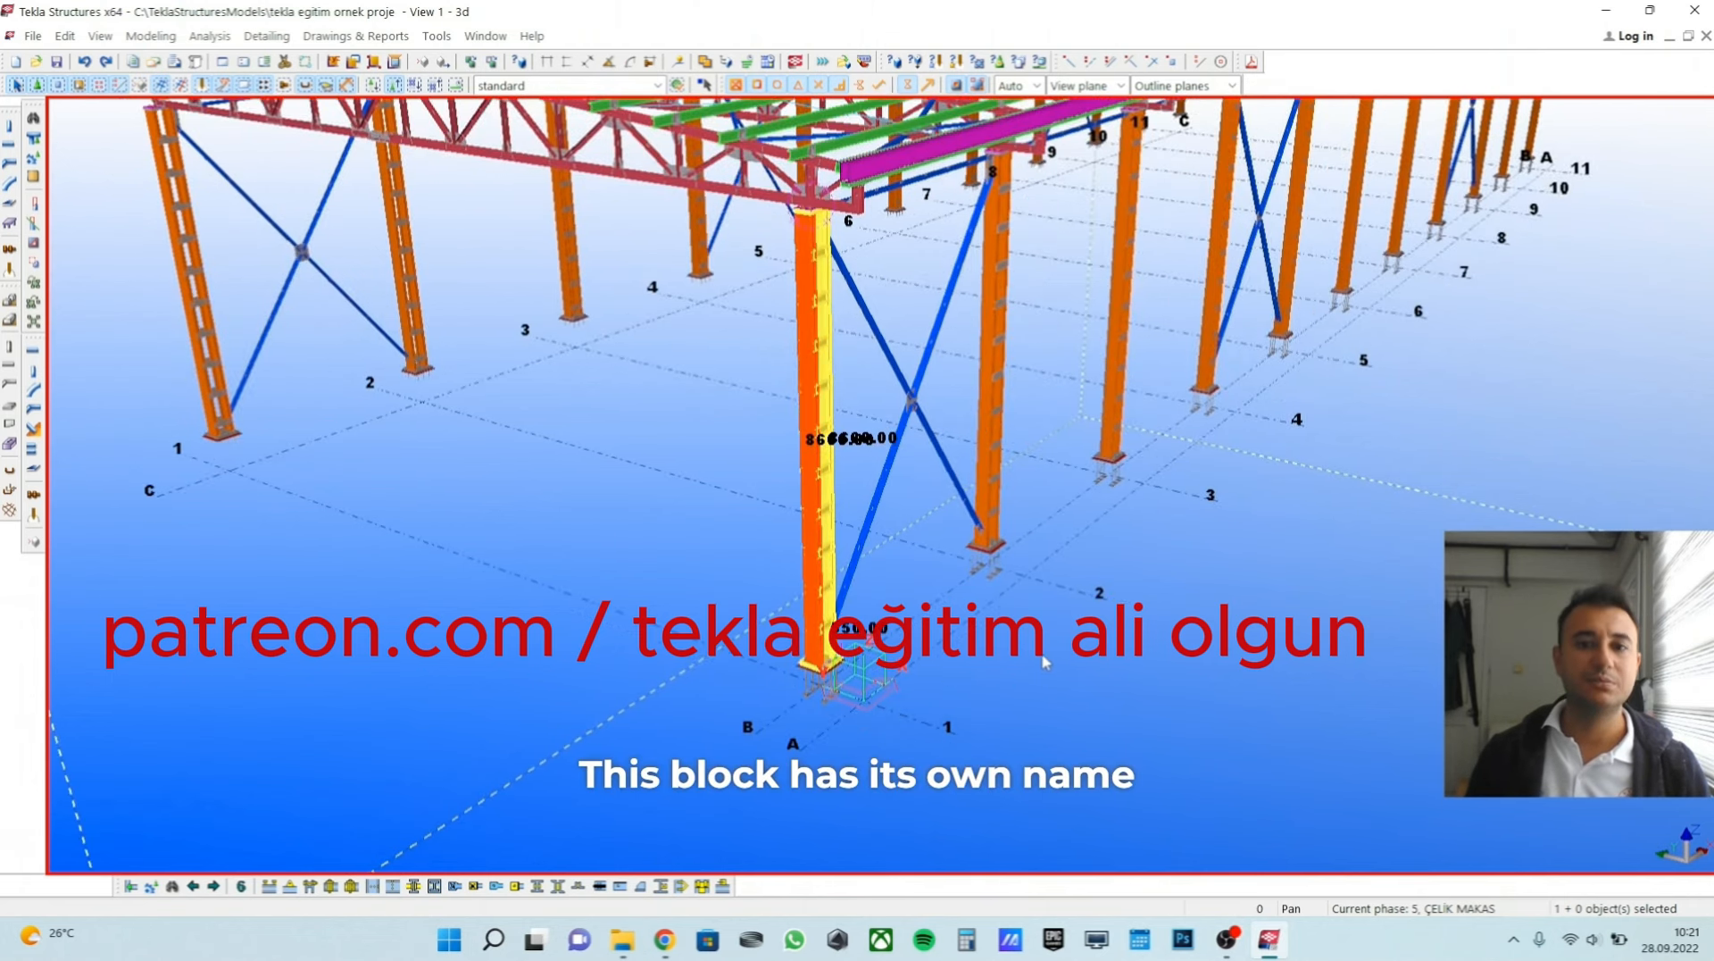
scroll(1045, 661, "up", 2)
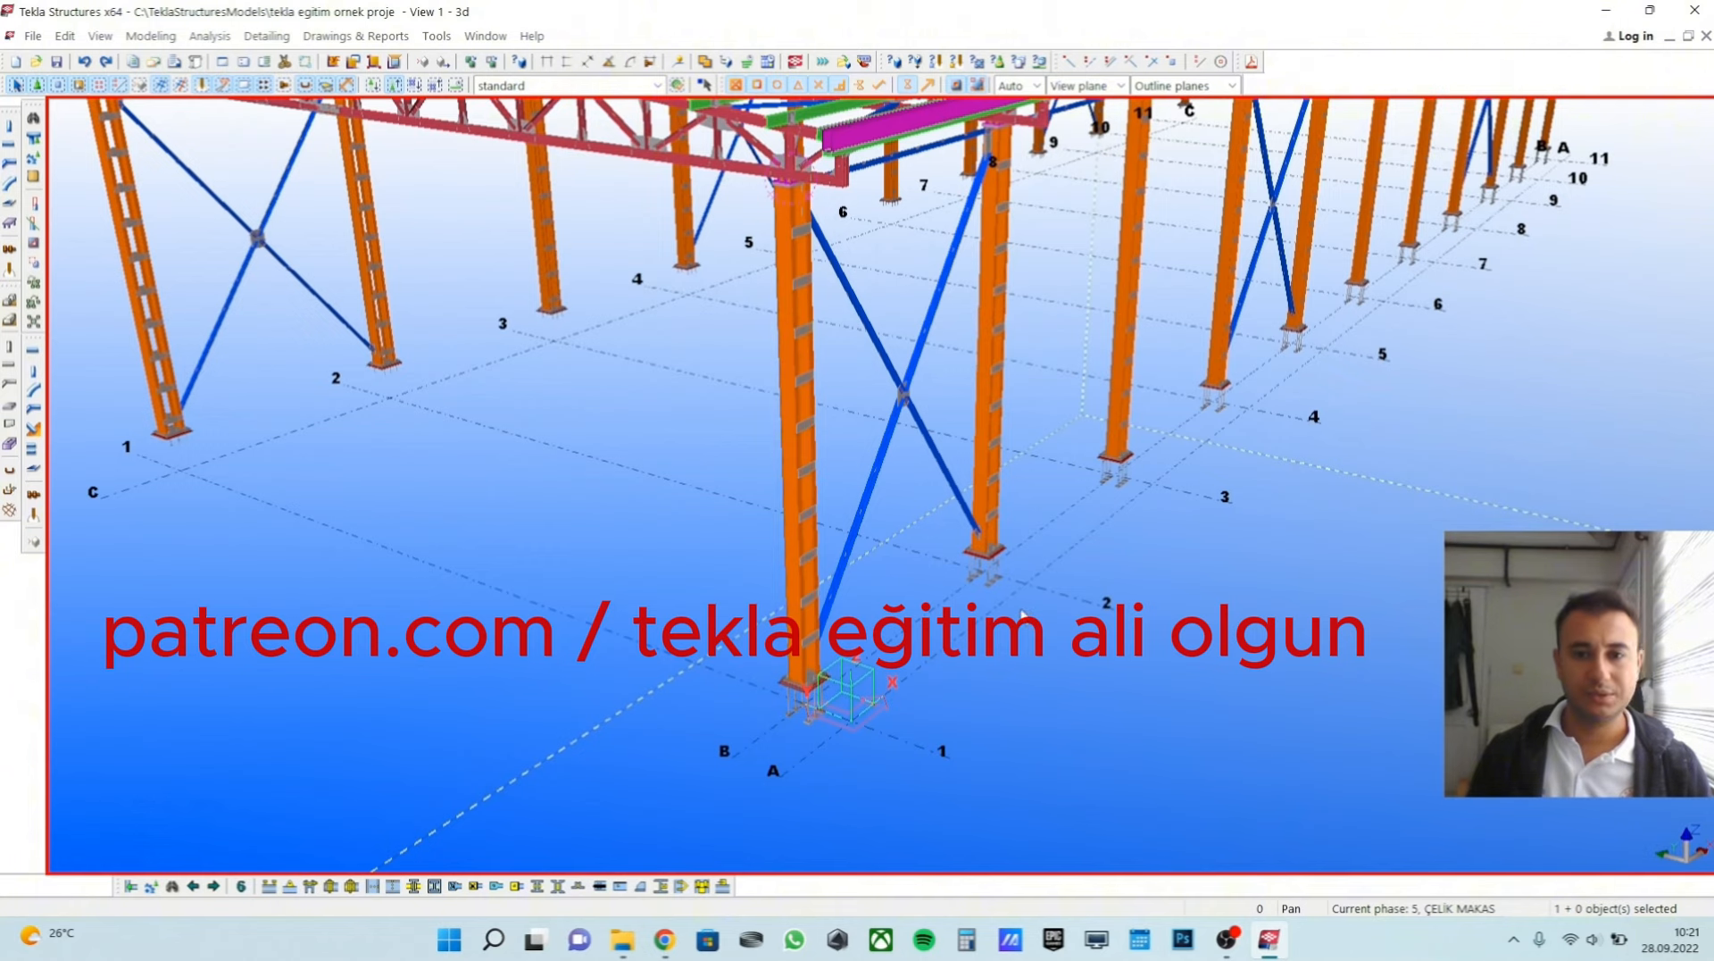
middle_click_drag(965, 600, 960, 608)
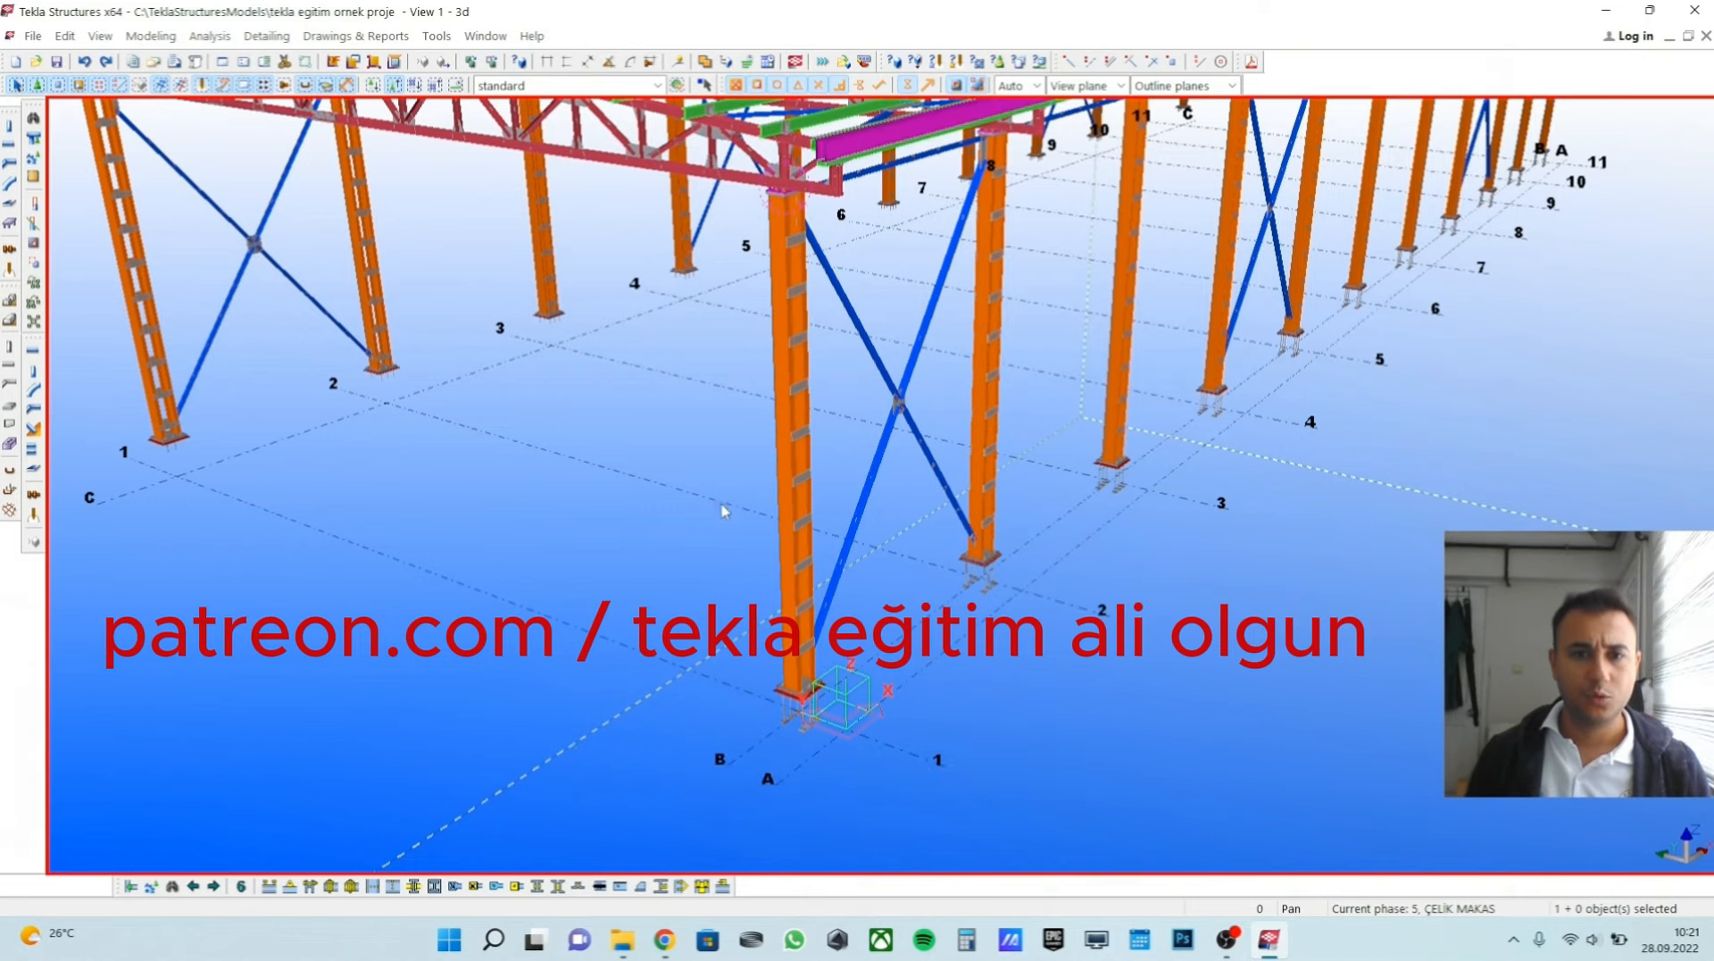
Open the properties of the corner column's profile and review its part and assembly prefixes, name, material and class.
scroll(750, 526, "up", 5)
double_click(808, 551)
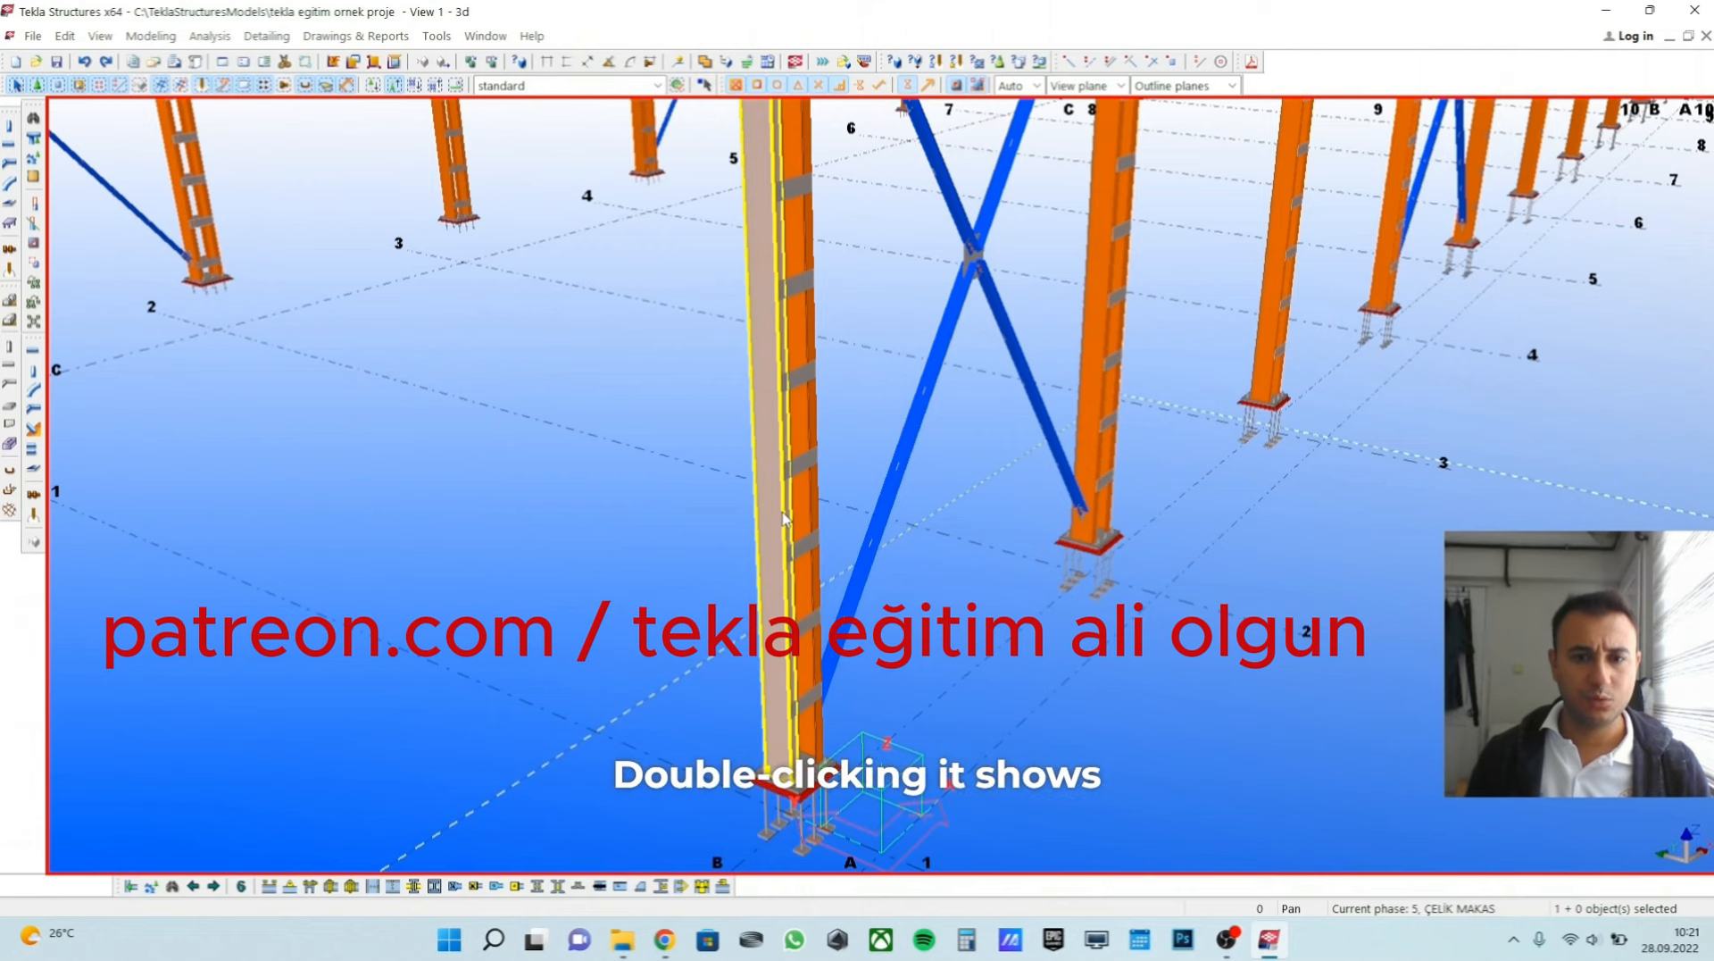
left_click_drag(283, 146, 1409, 296)
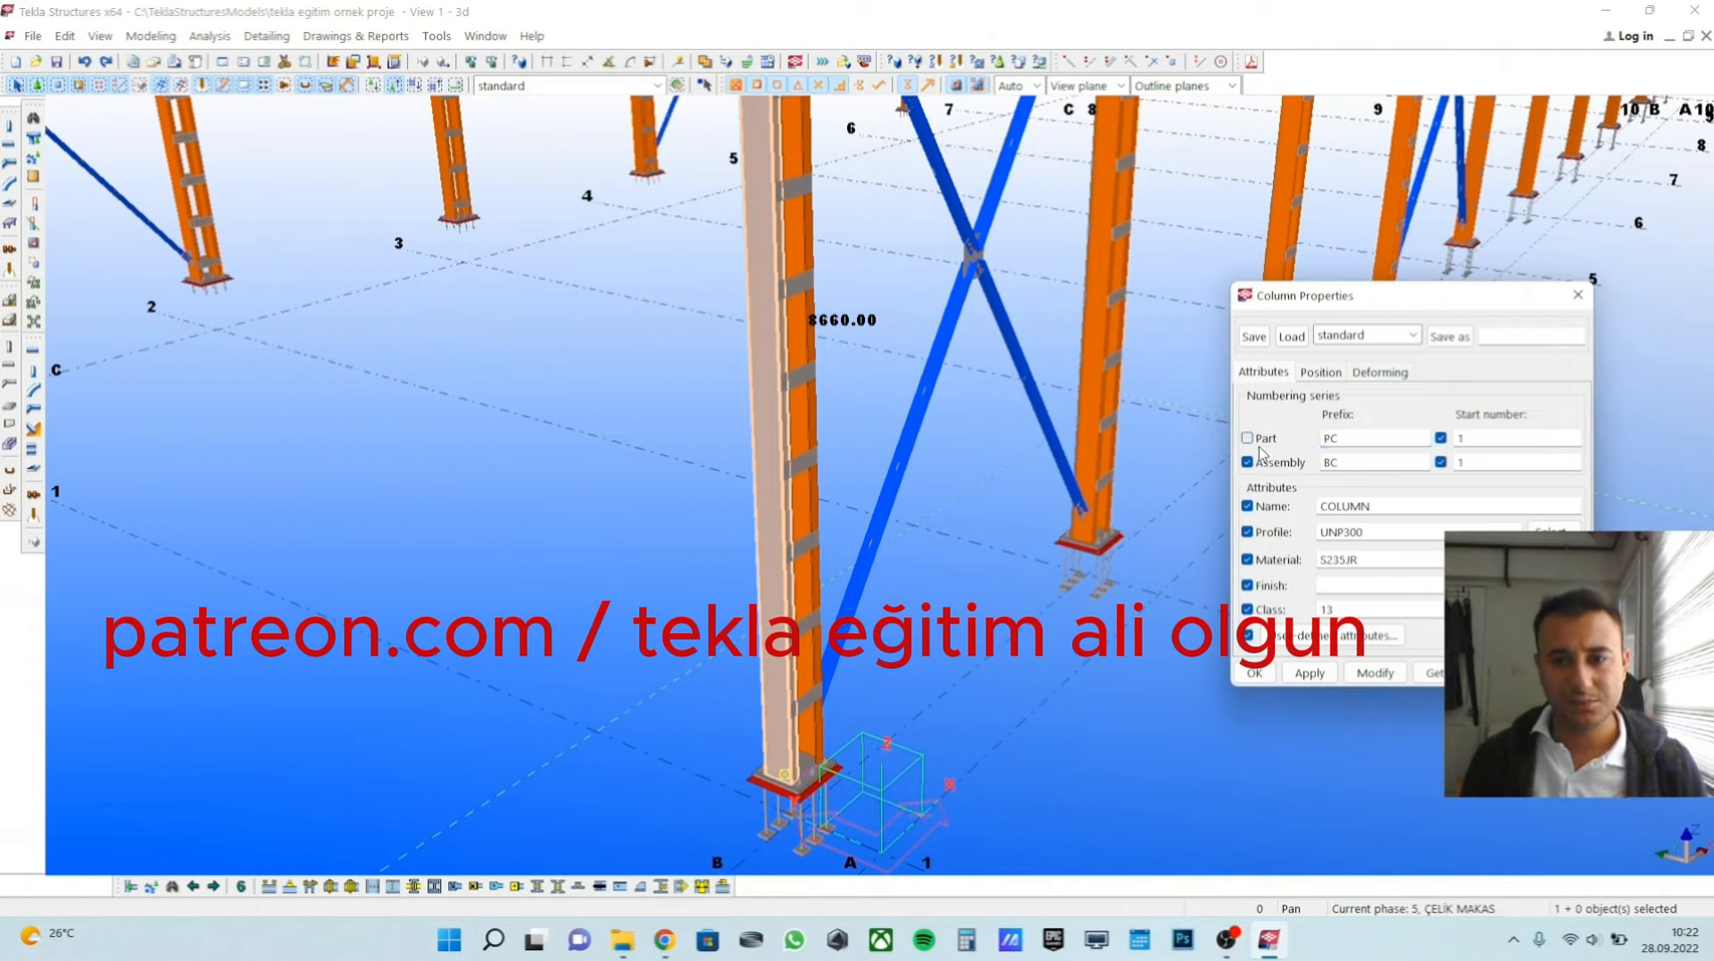
left_click(1351, 443)
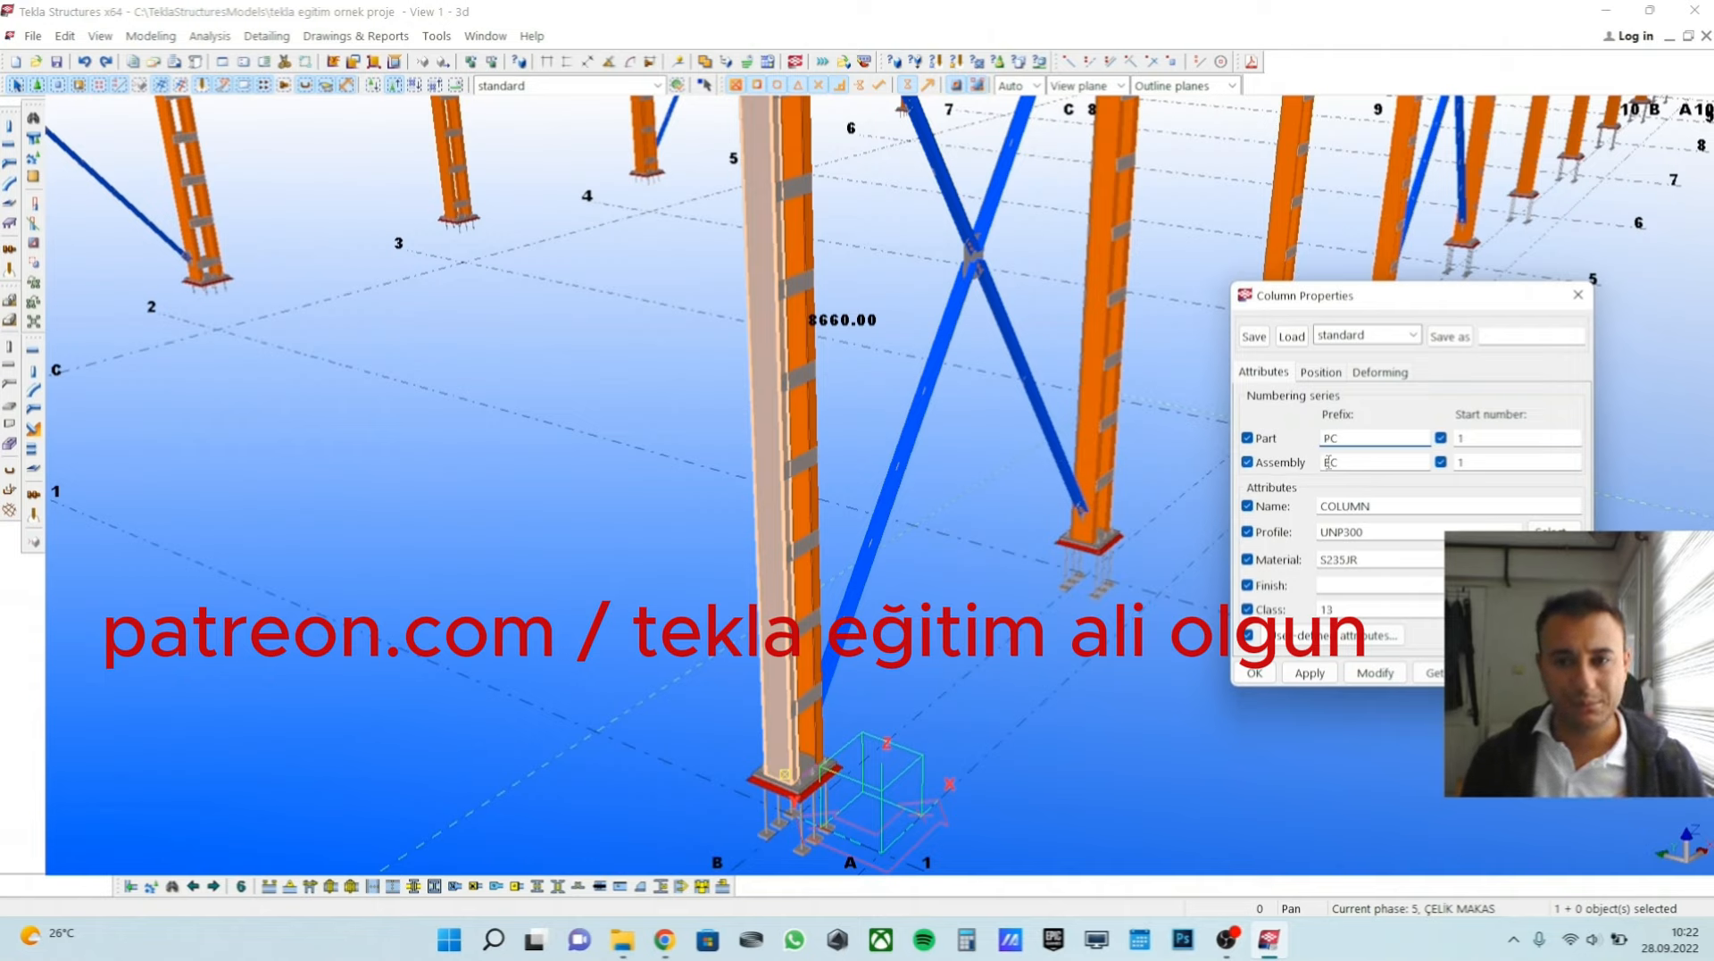
left_click(1328, 462)
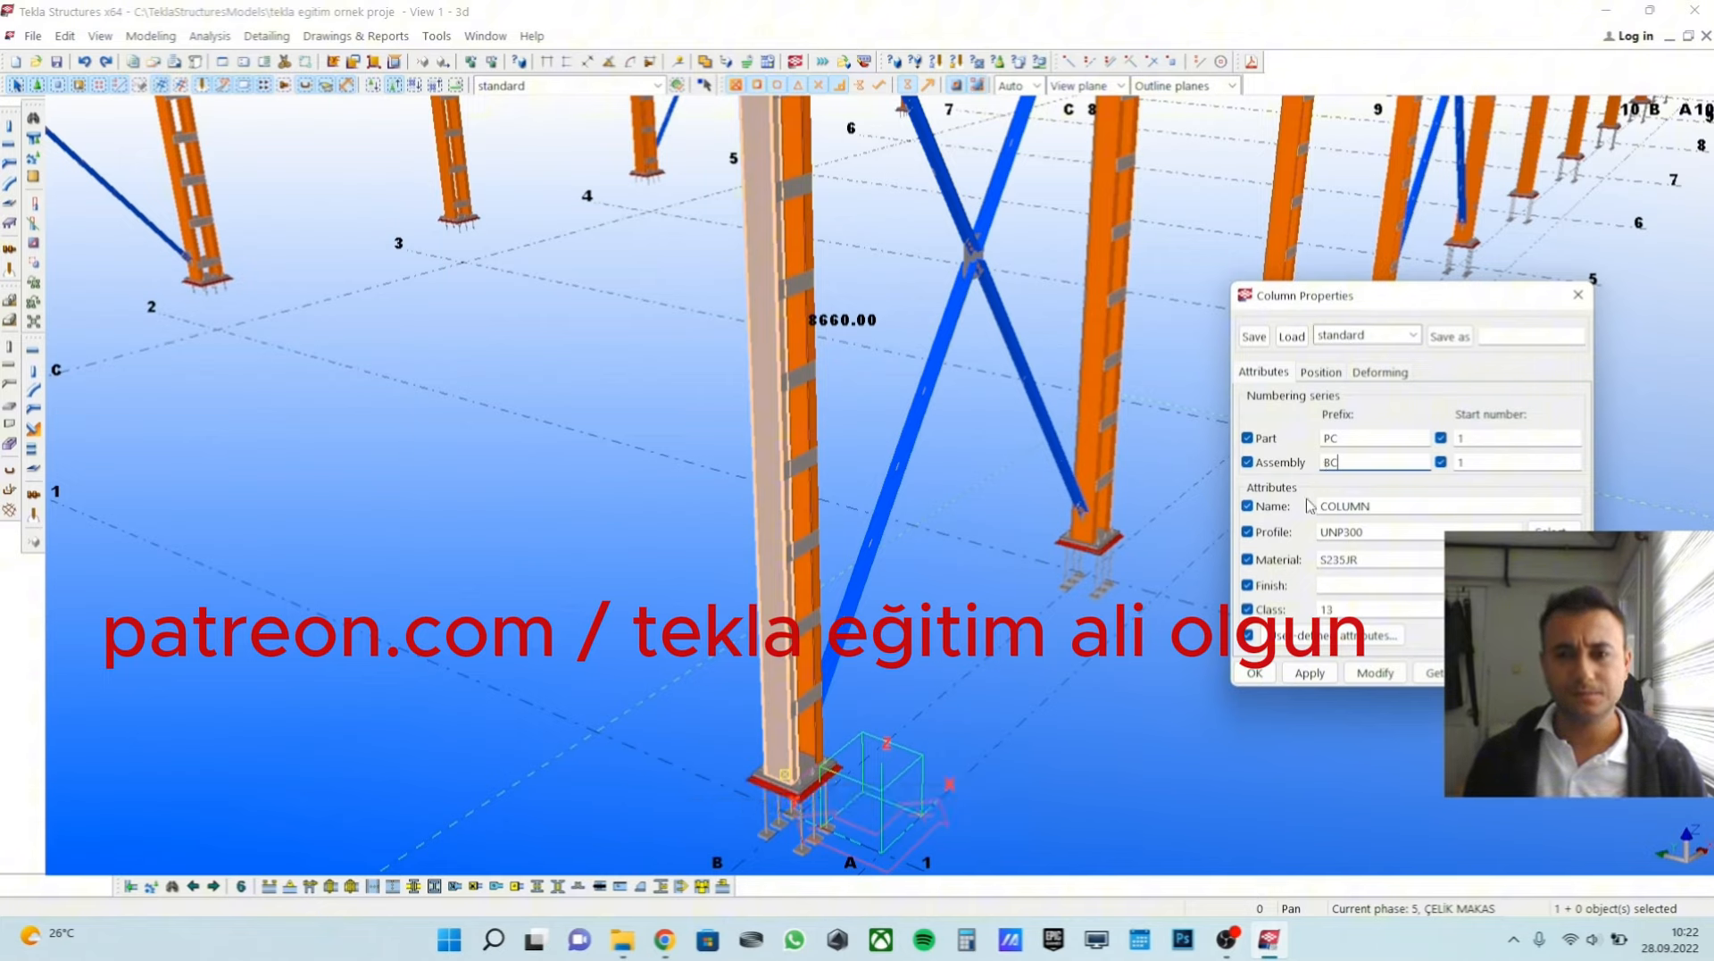
left_click(1363, 506)
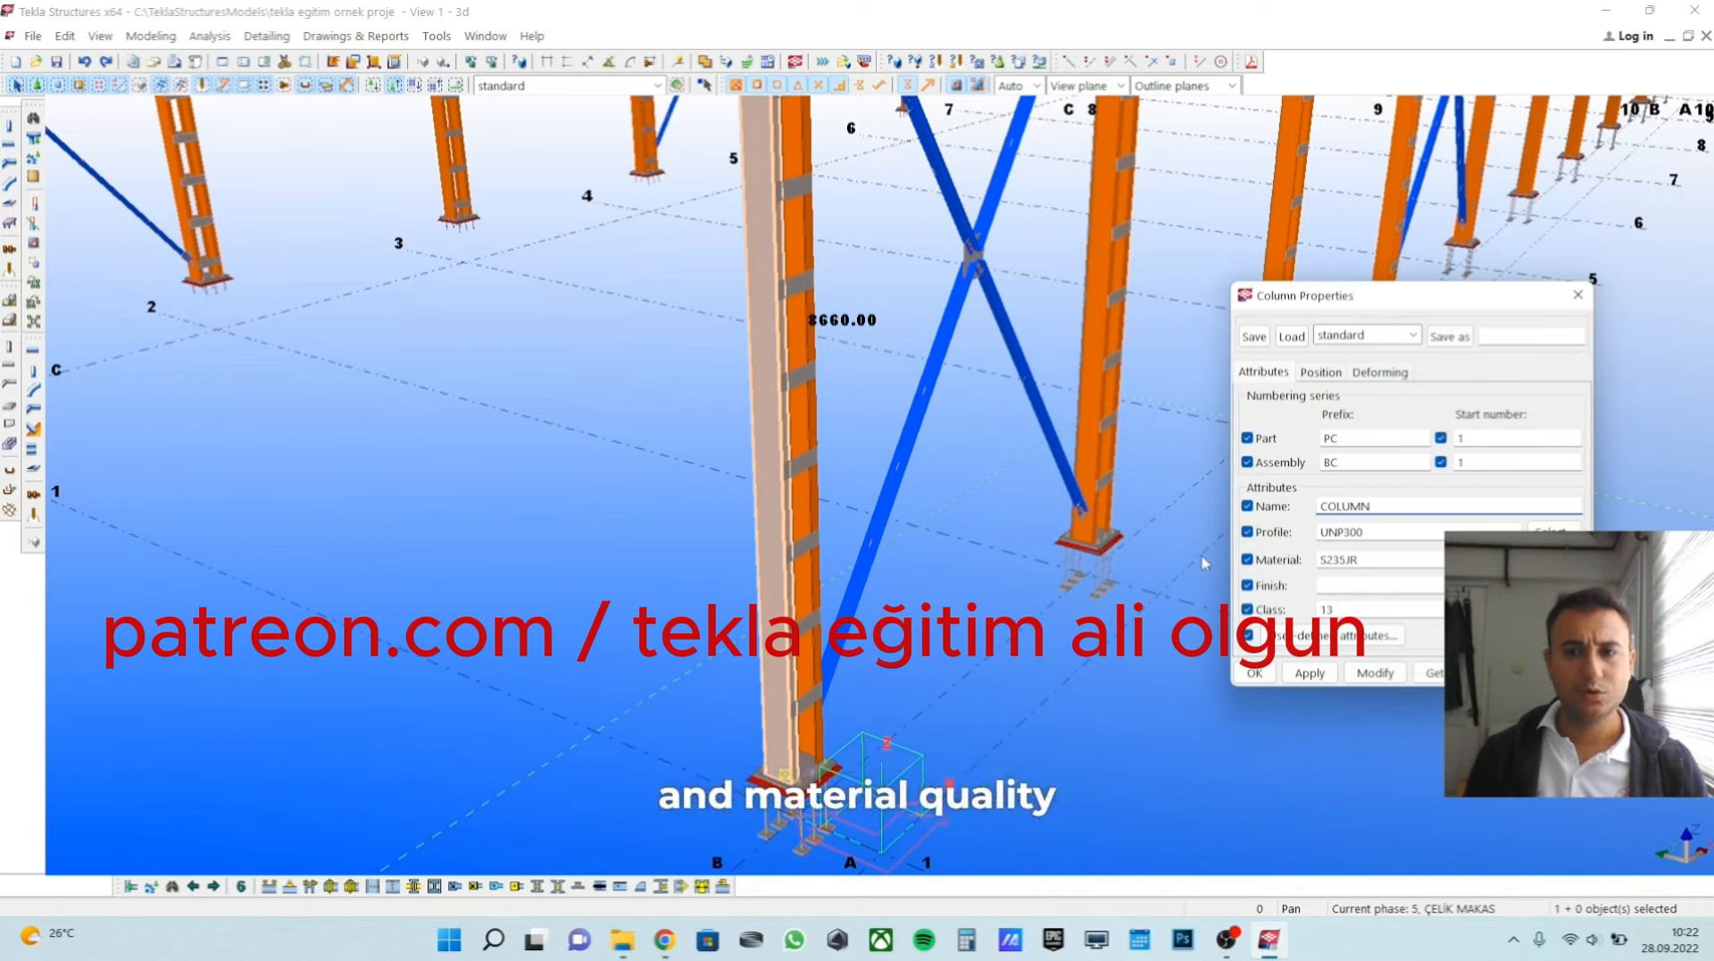
left_click(1373, 561)
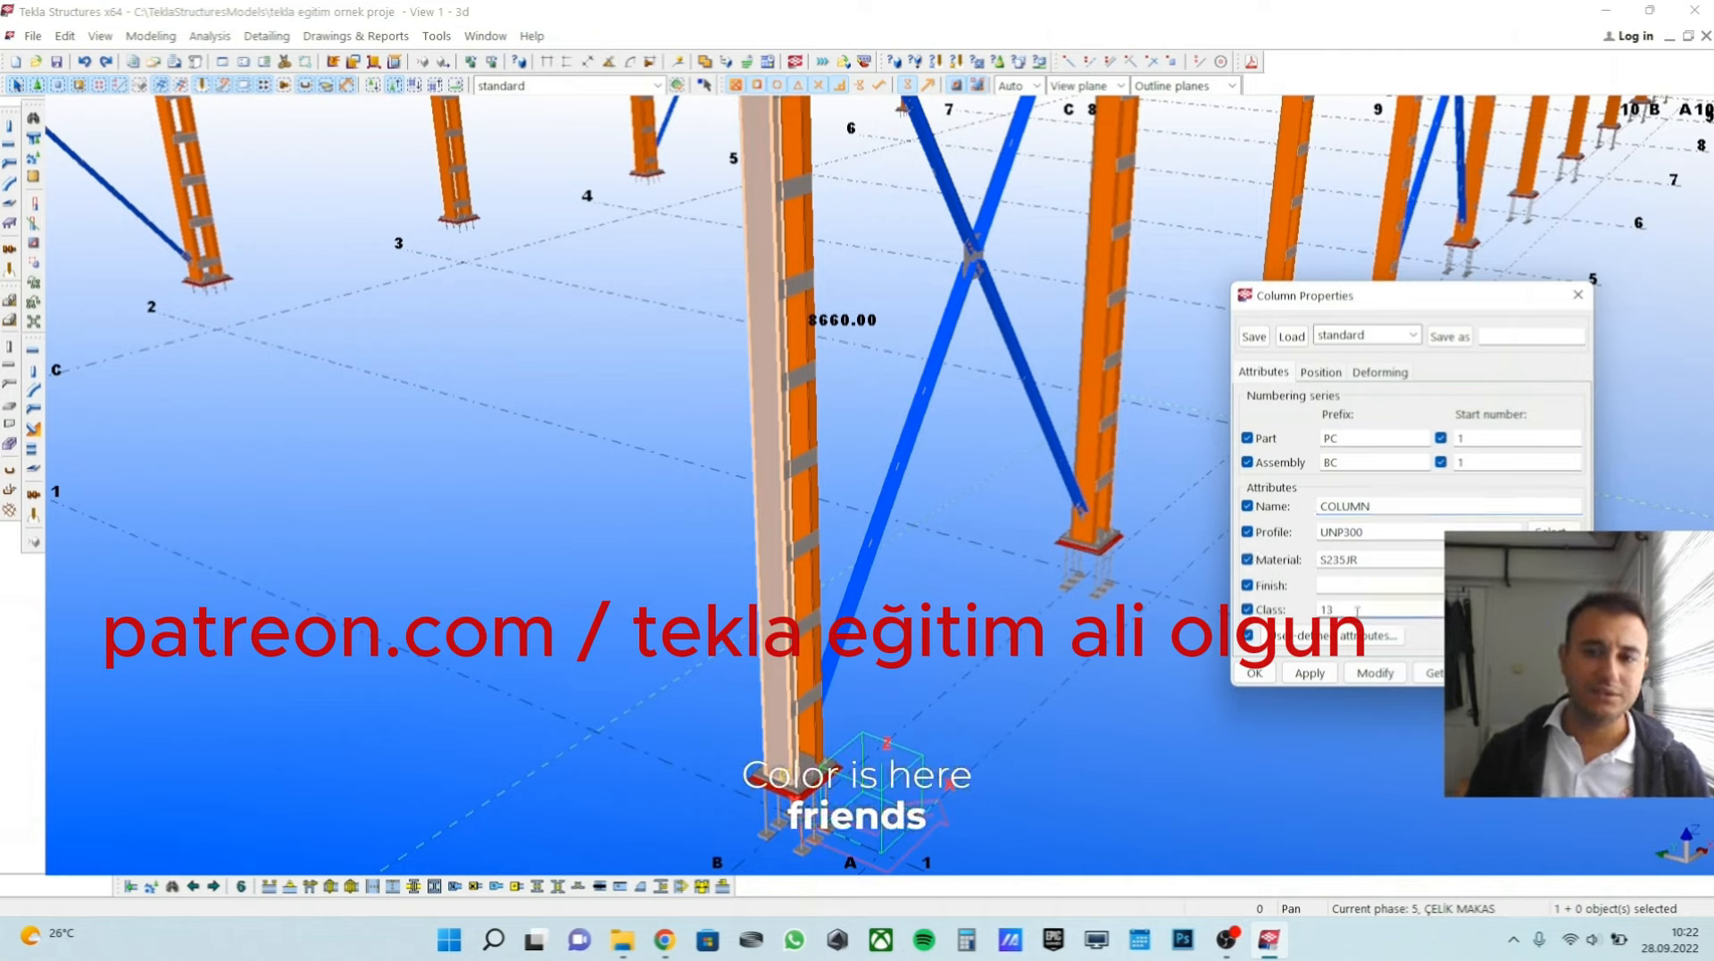
Inspect the corner column's profiles alongside the part prefix in its properties, and deselect the column.
scroll(797, 454, "down", 3)
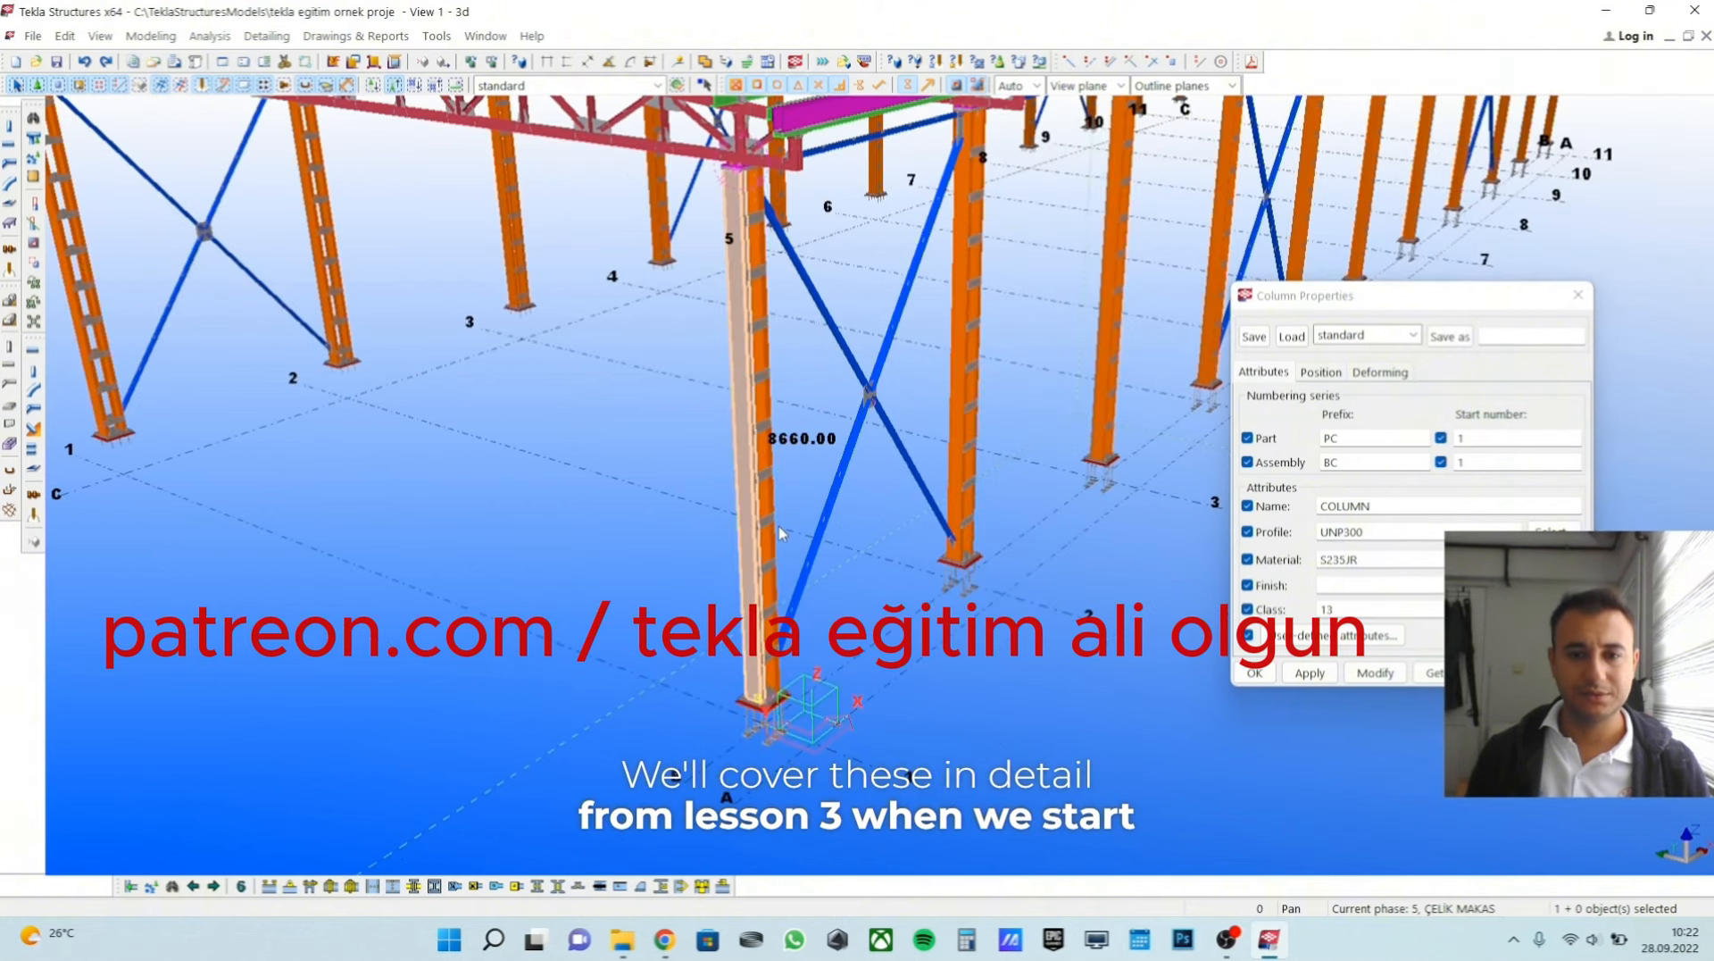
scroll(777, 536, "up", 5)
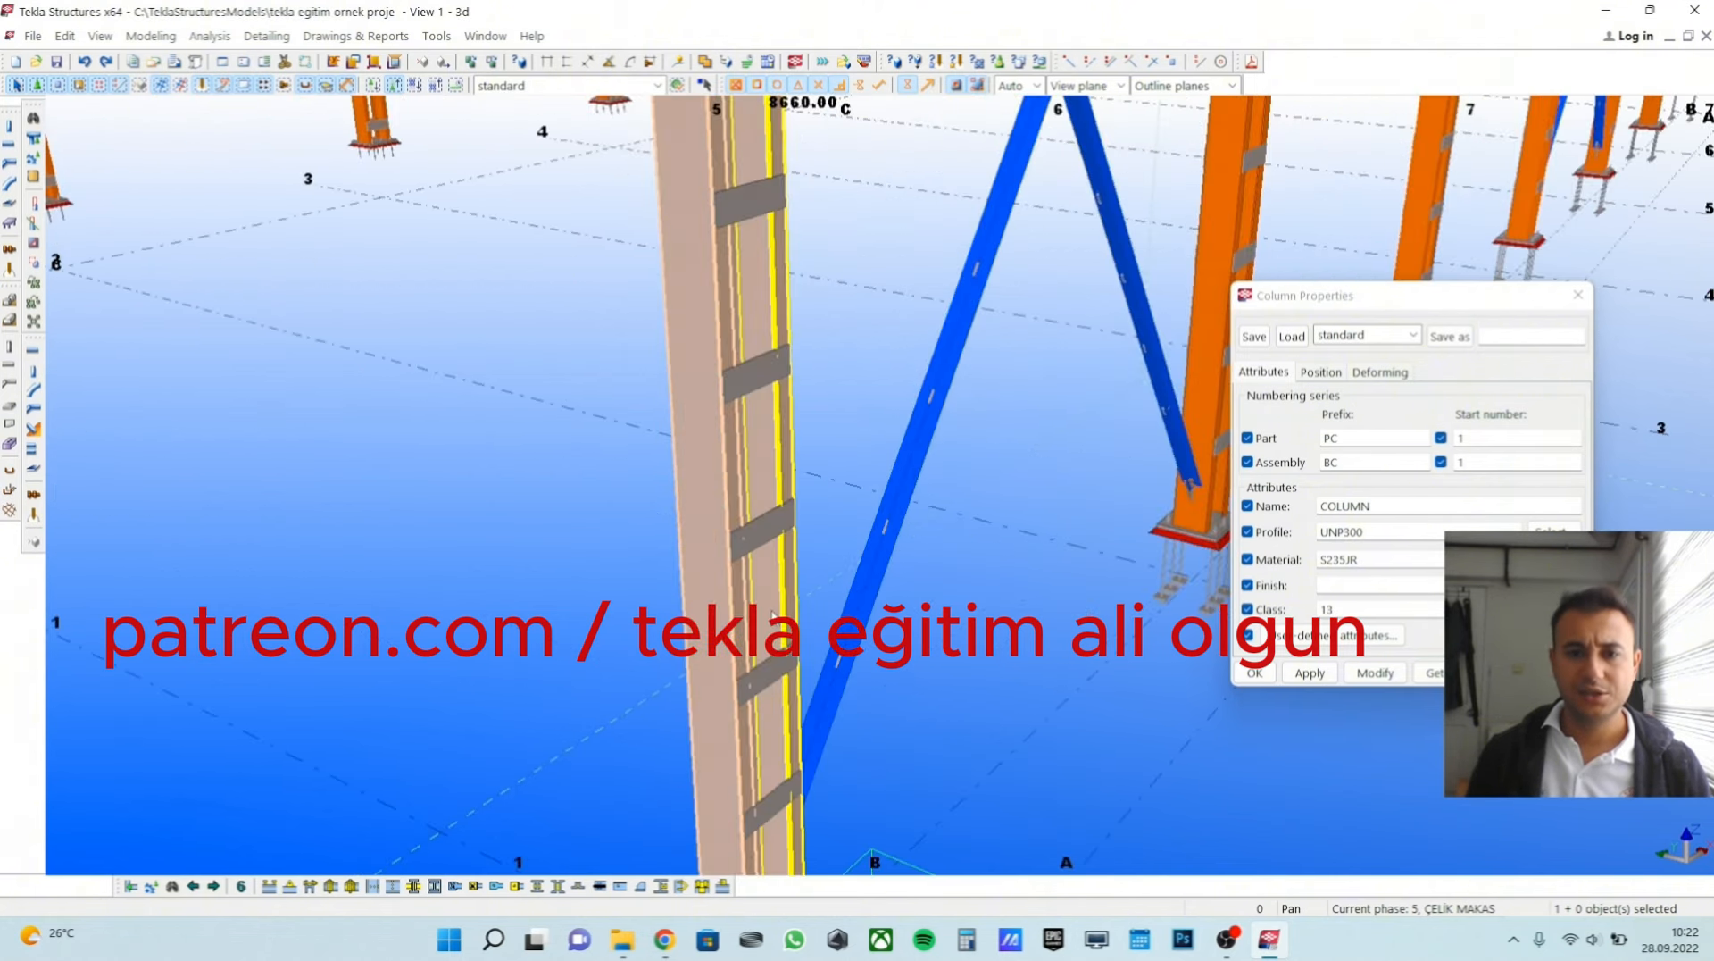
scroll(773, 614, "down", 3)
left_click(1364, 439)
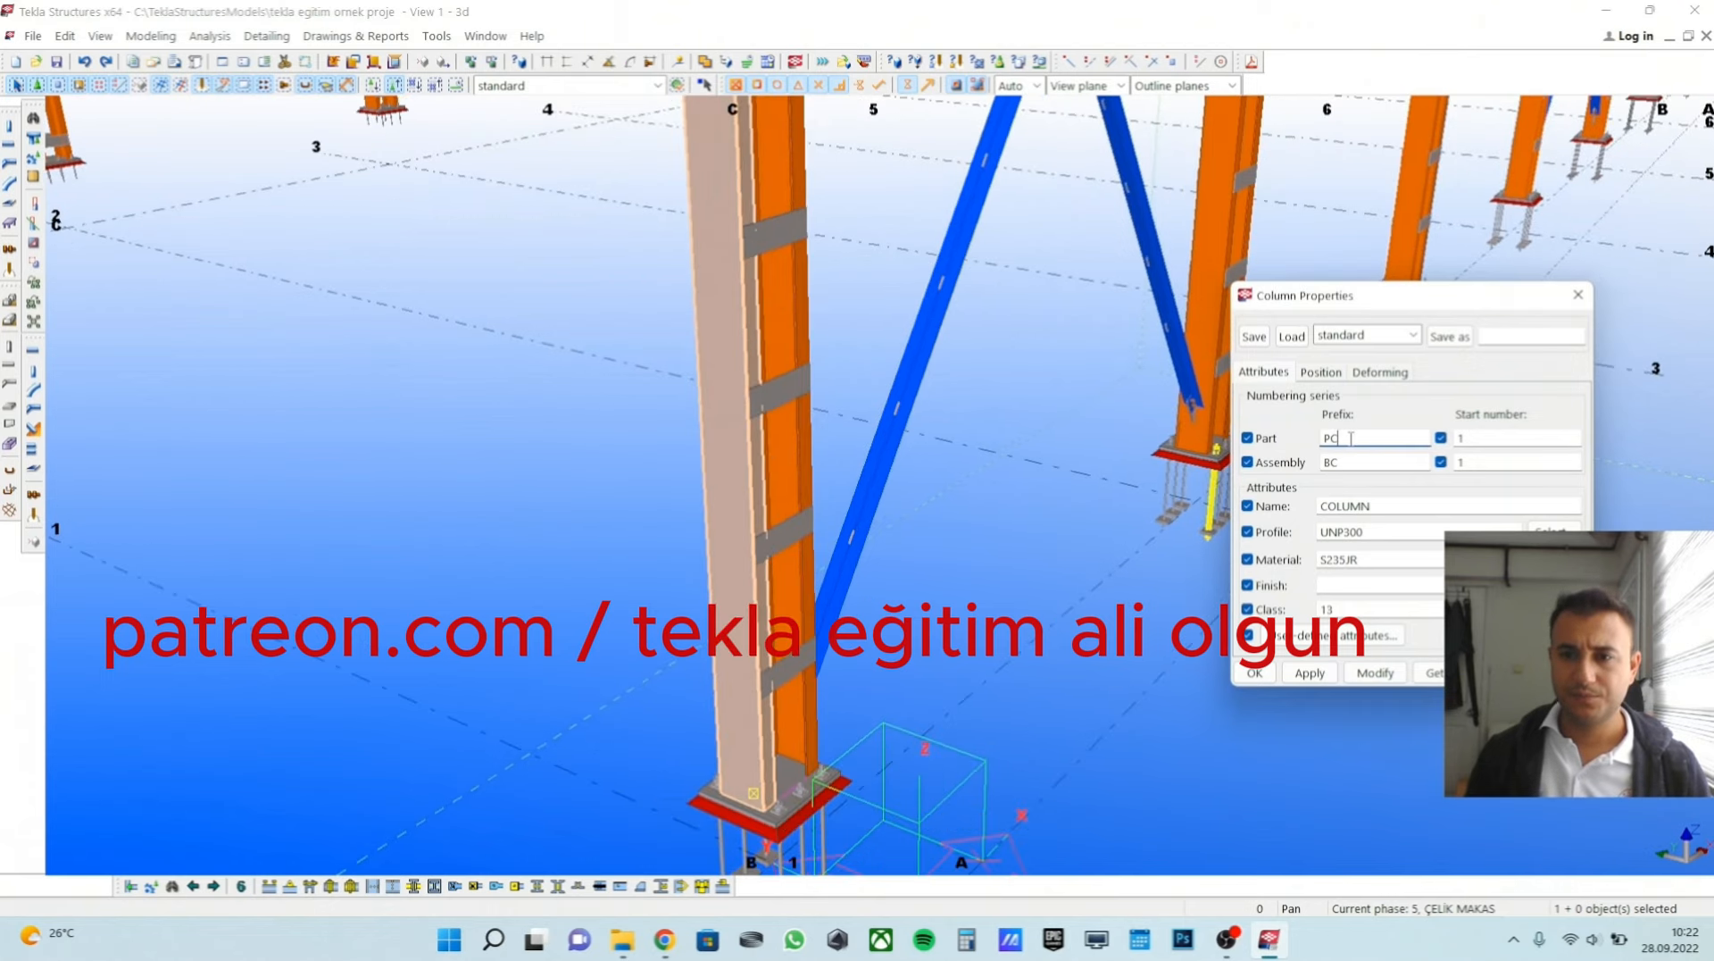
left_click(1082, 391)
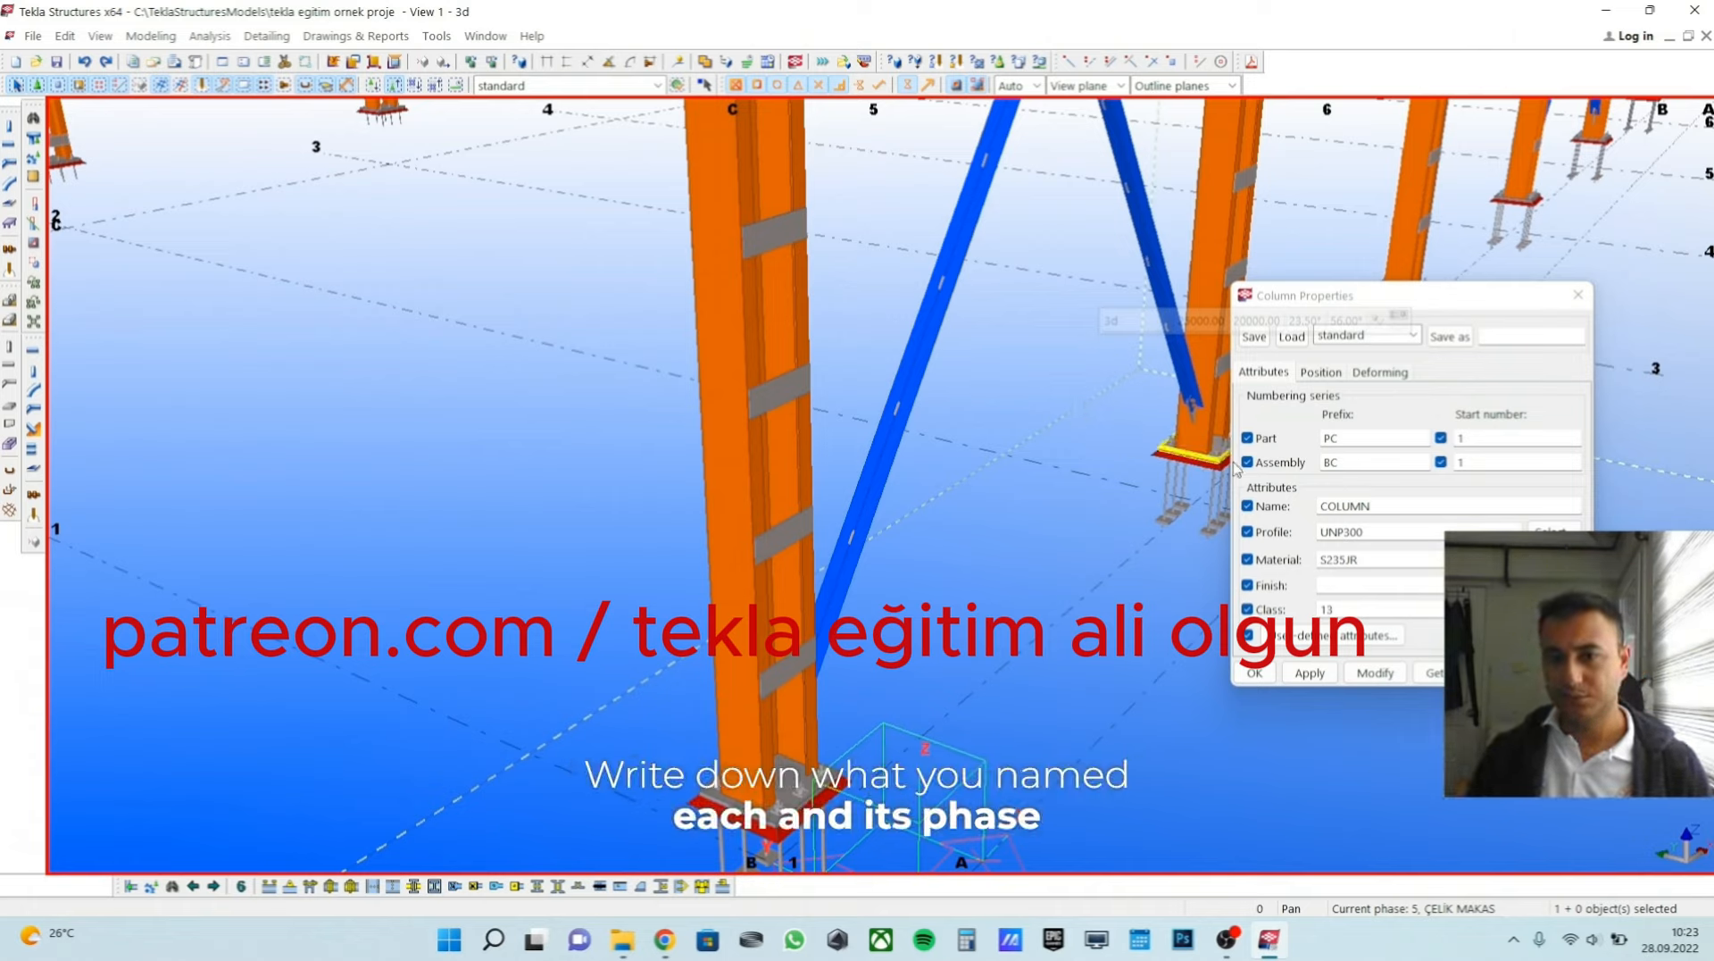
Review the column's name and compare its part prefix with its assembly prefix in the numbering series.
left_click_drag(1371, 506, 1313, 501)
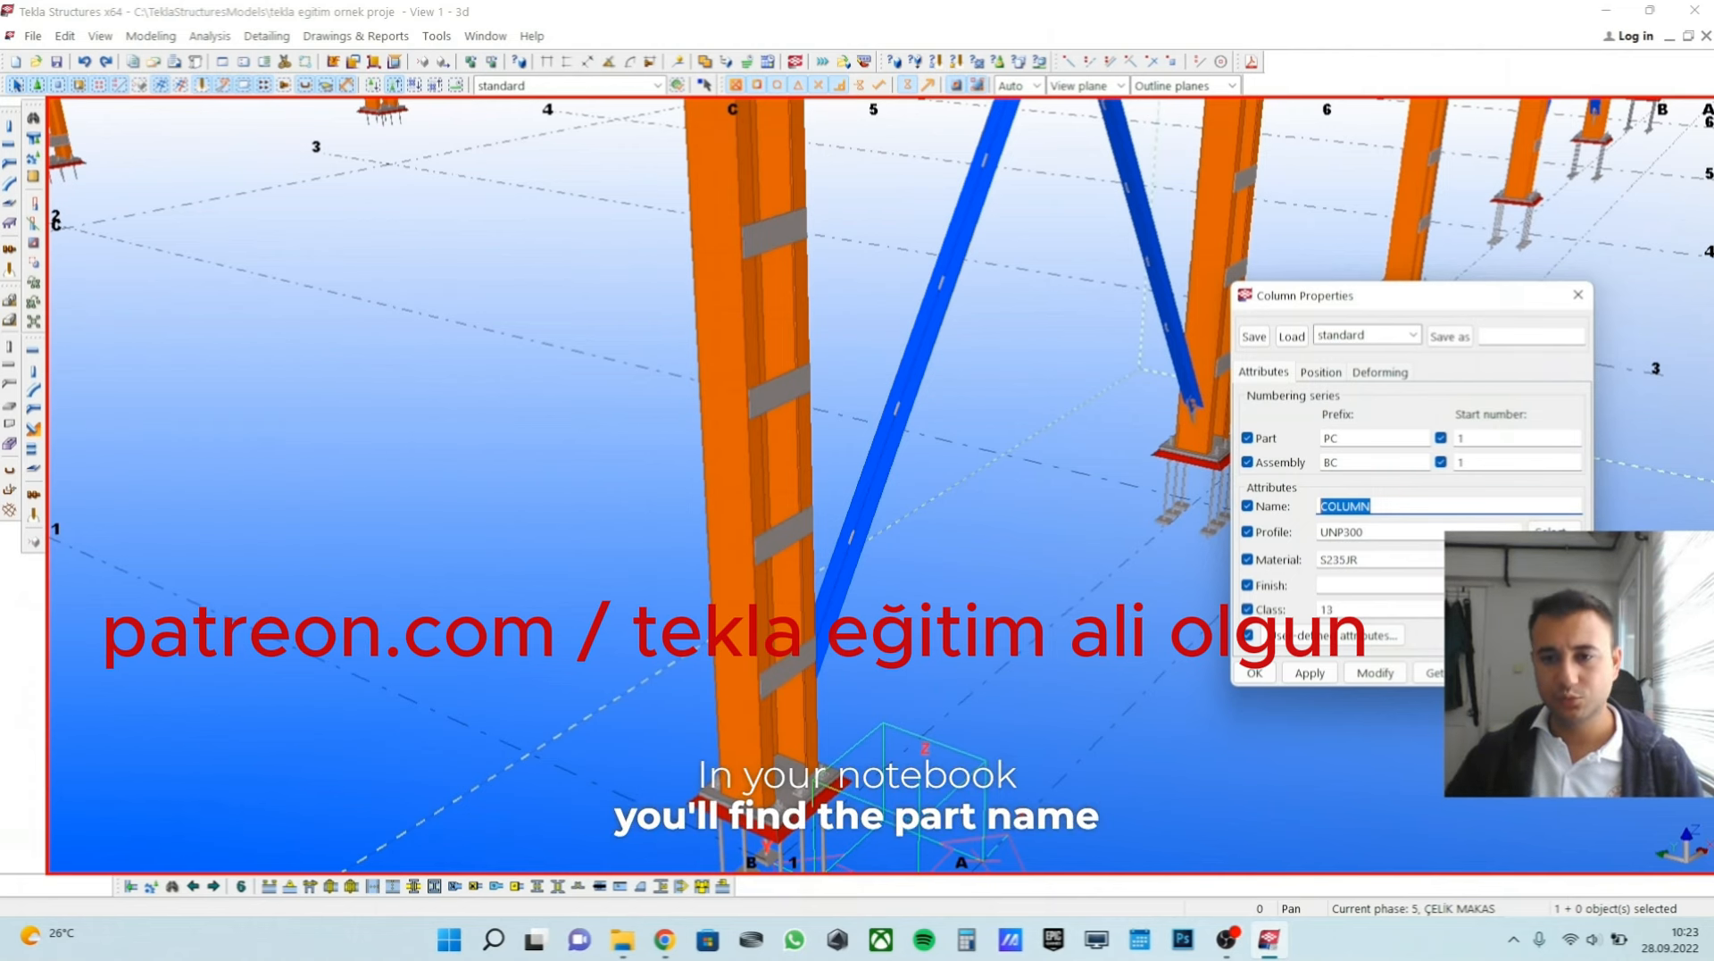
left_click(1366, 439)
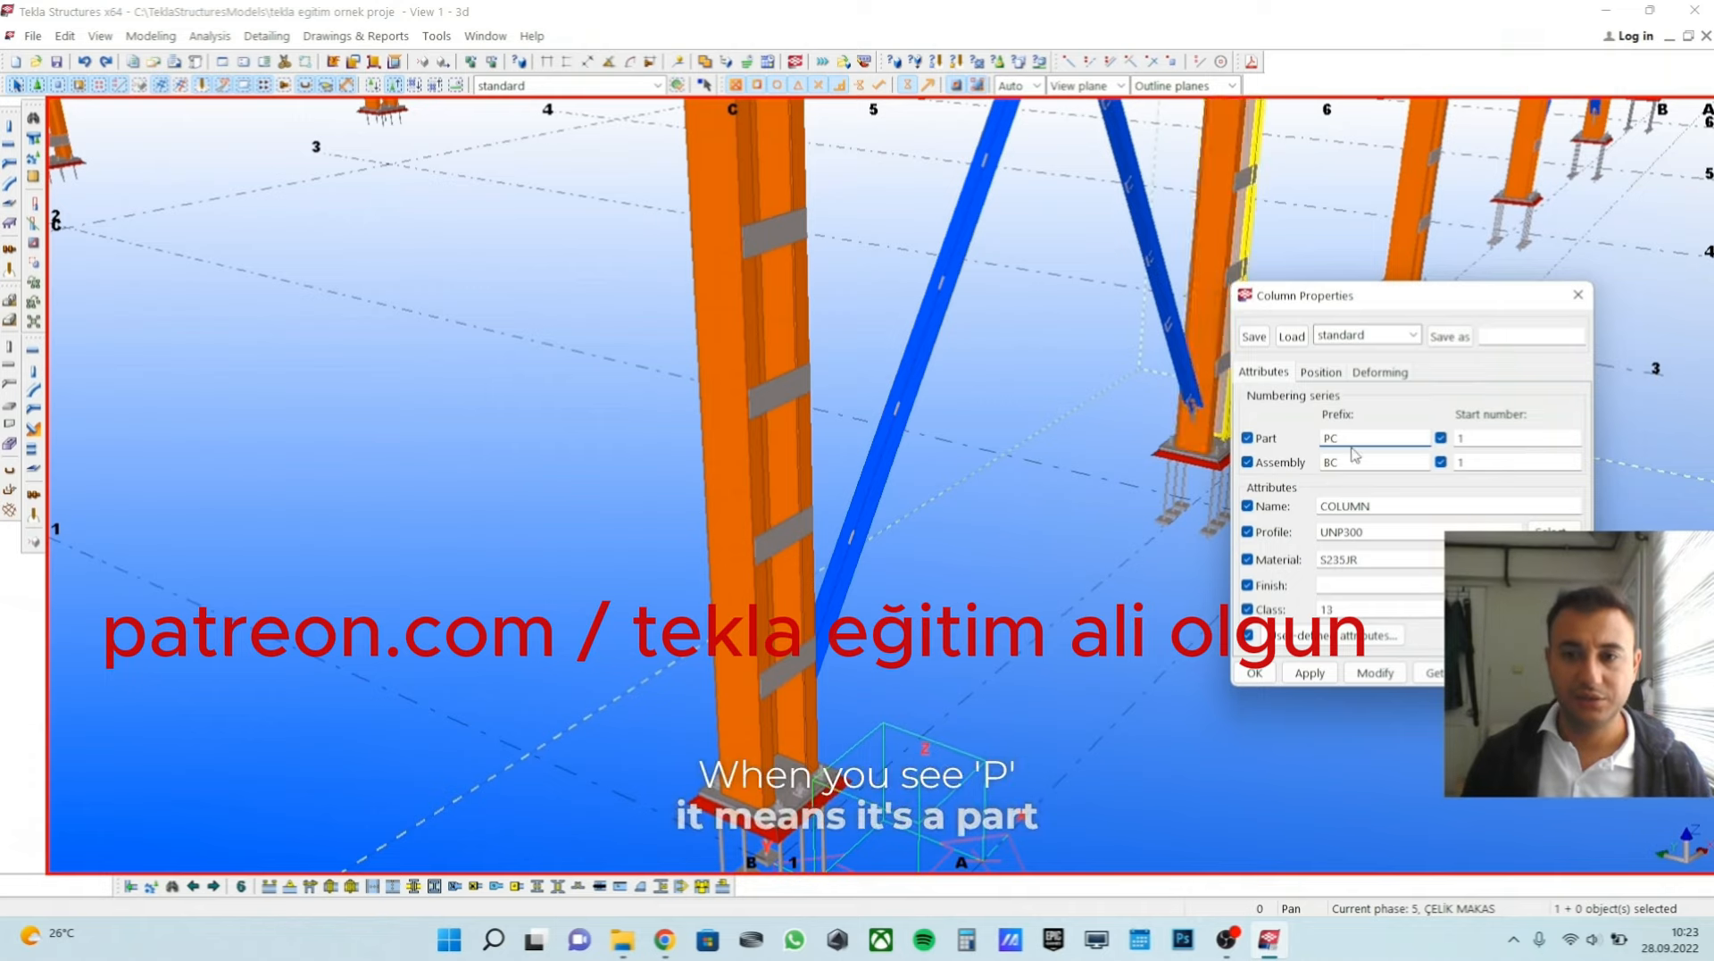
left_click(1355, 466)
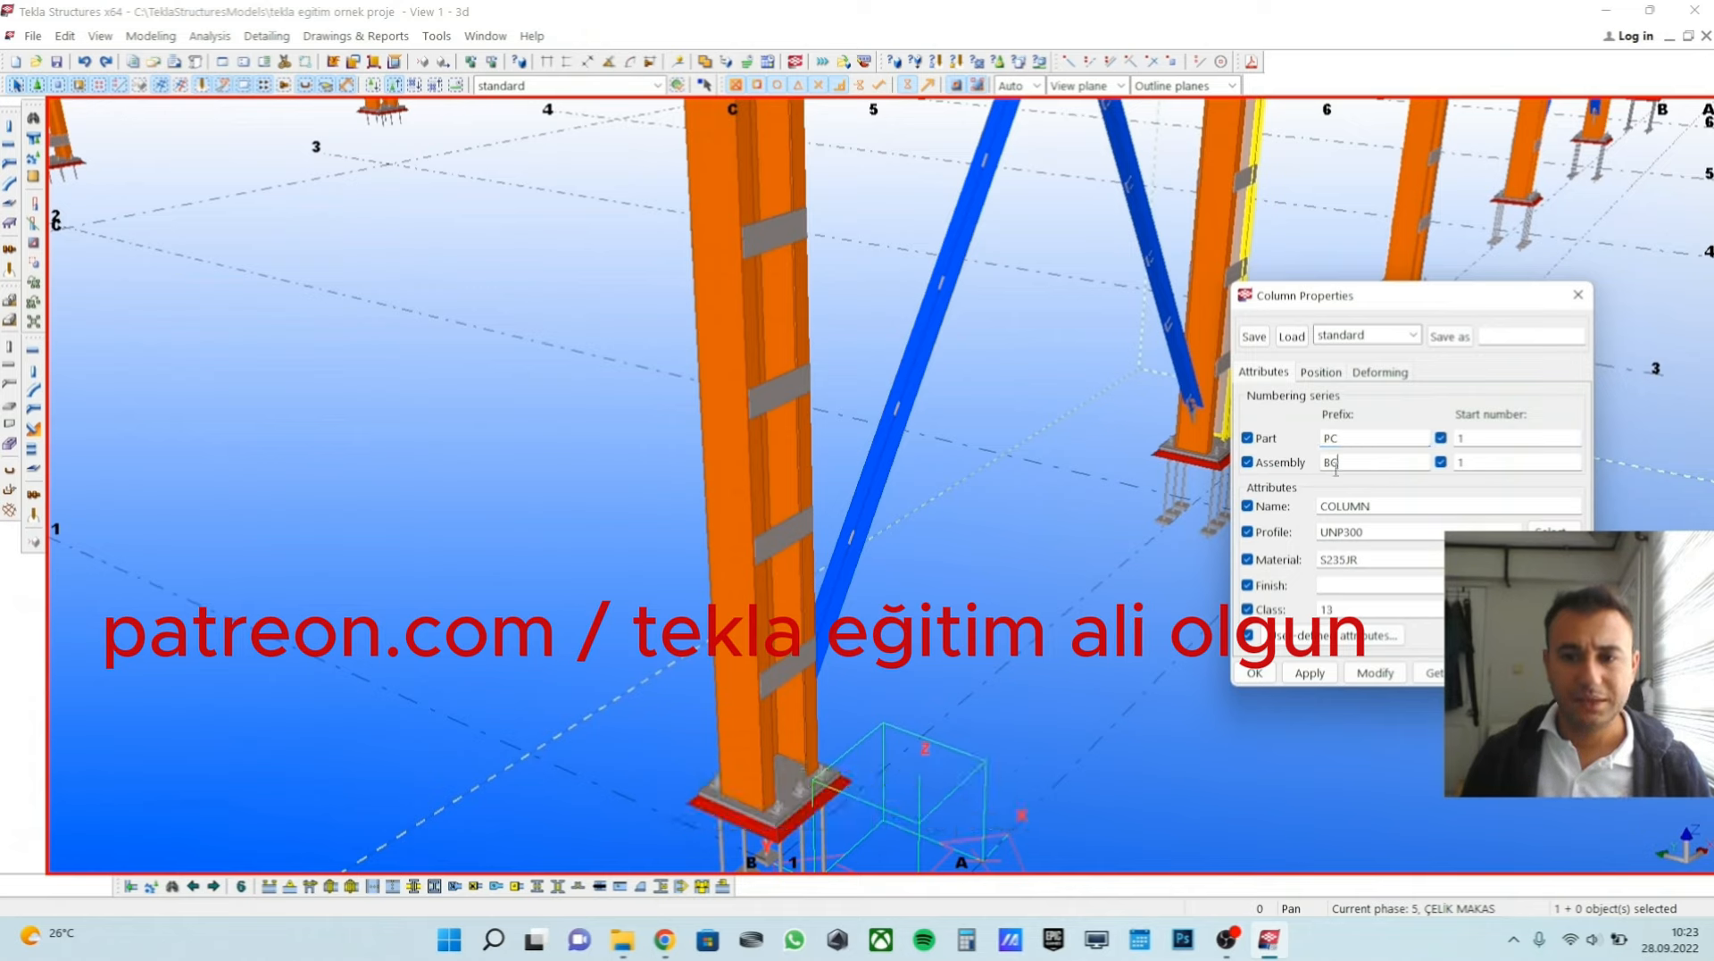
double_click(1328, 461)
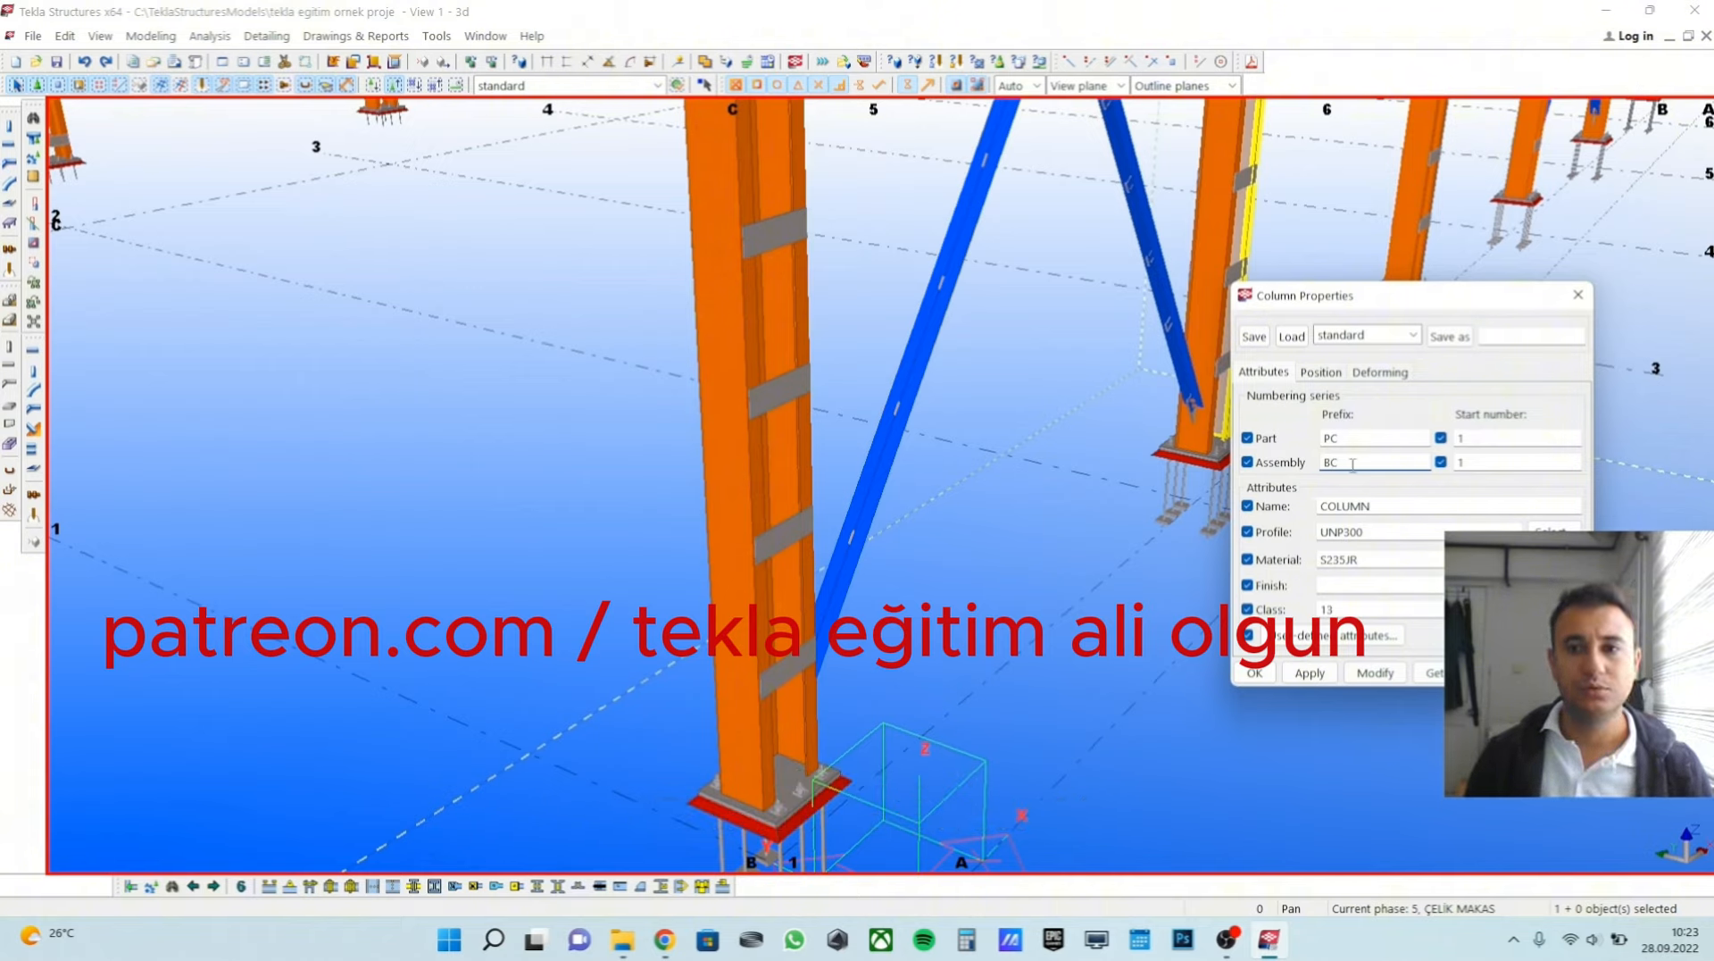
left_click(1349, 439)
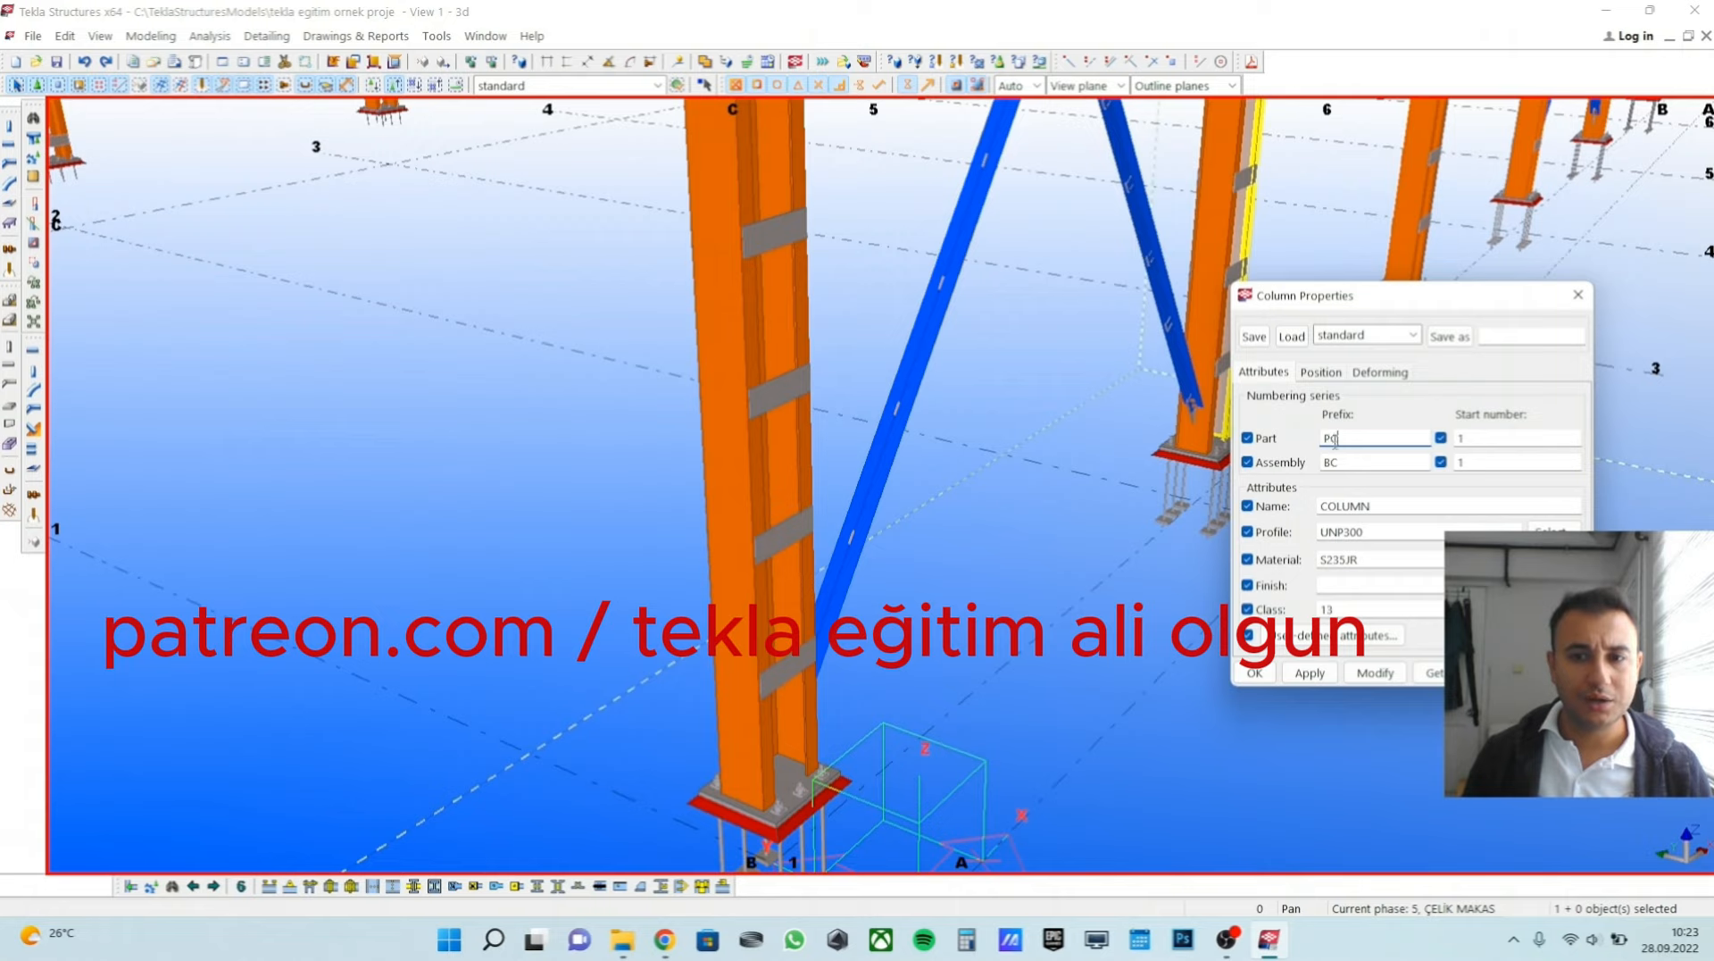
left_click(1332, 463)
left_click_drag(1333, 464, 1327, 465)
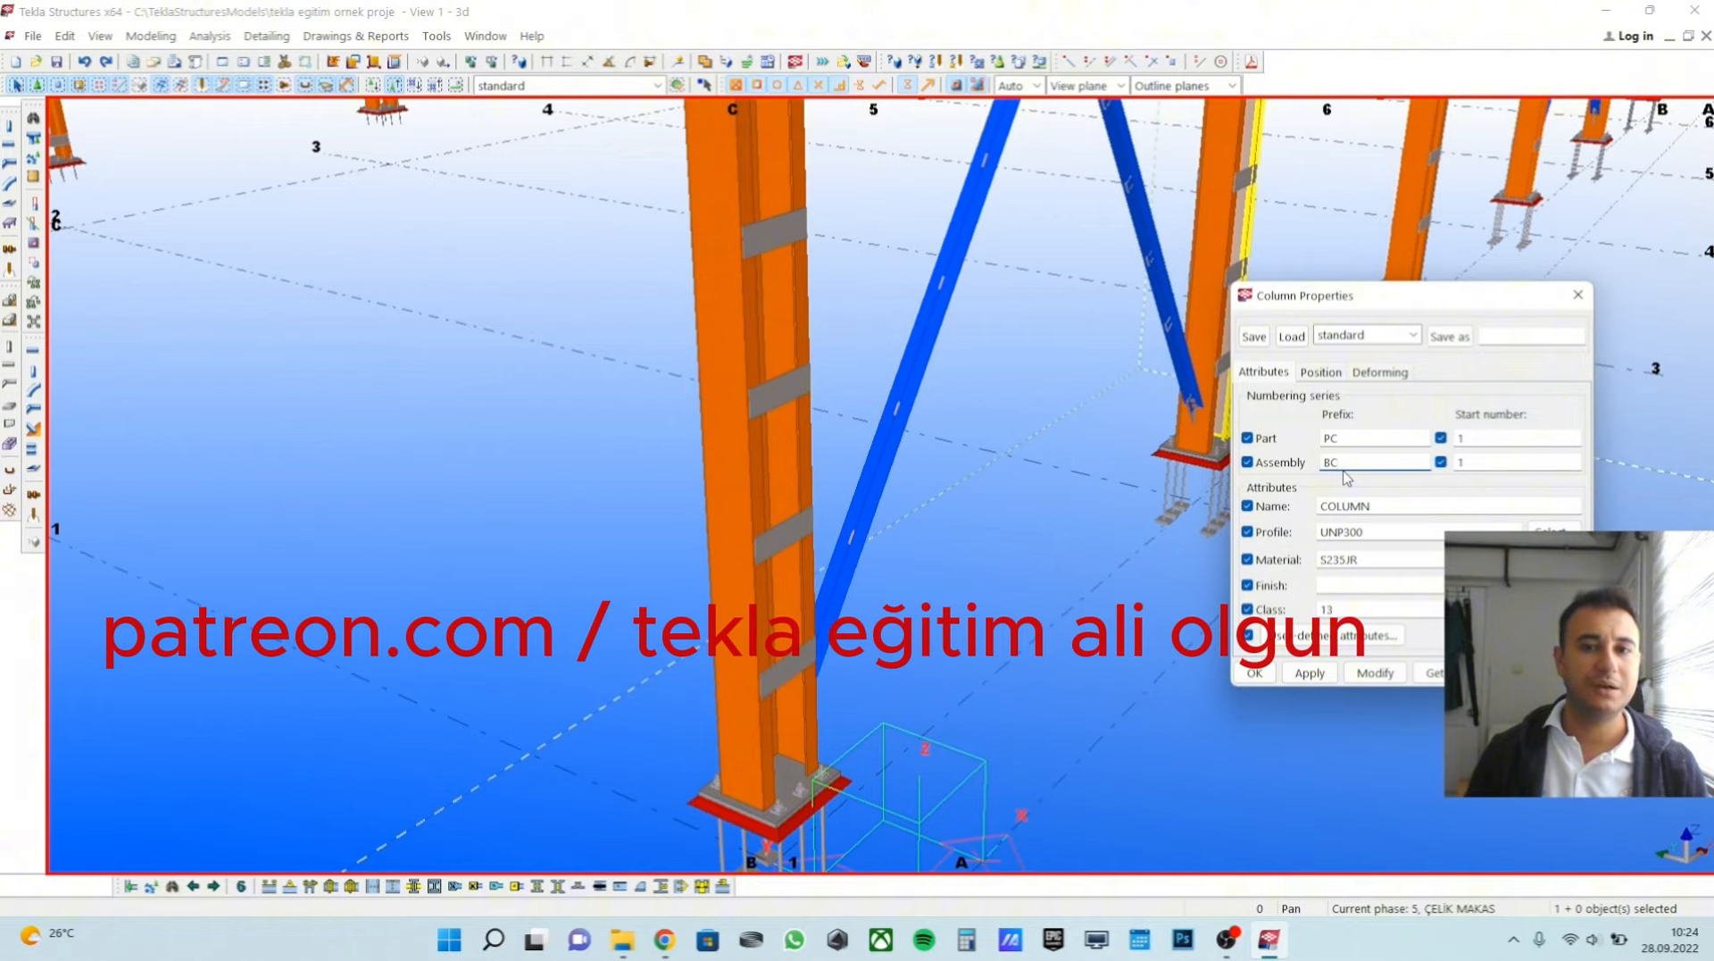
Close the column properties and review a diagonal bracing's part prefix, assembly prefix and name in its own properties.
left_click(1584, 300)
scroll(968, 482, "down", 1)
middle_click_drag(968, 482, 849, 486)
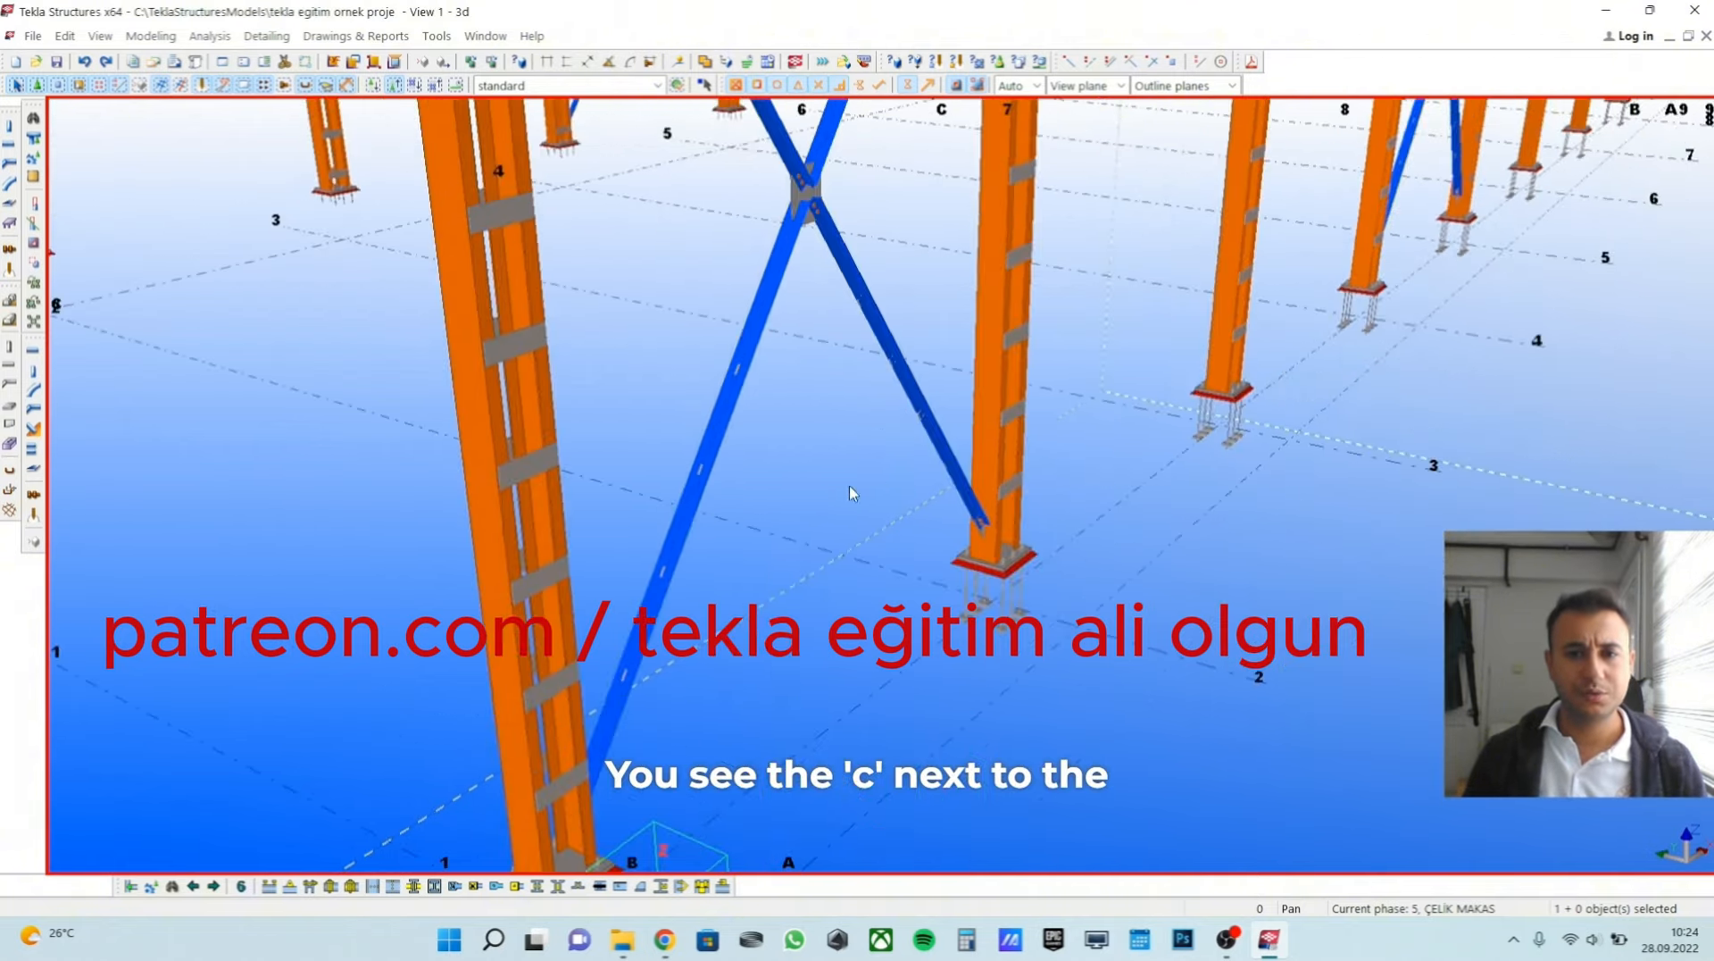
scroll(849, 487, "up", 1)
double_click(727, 431)
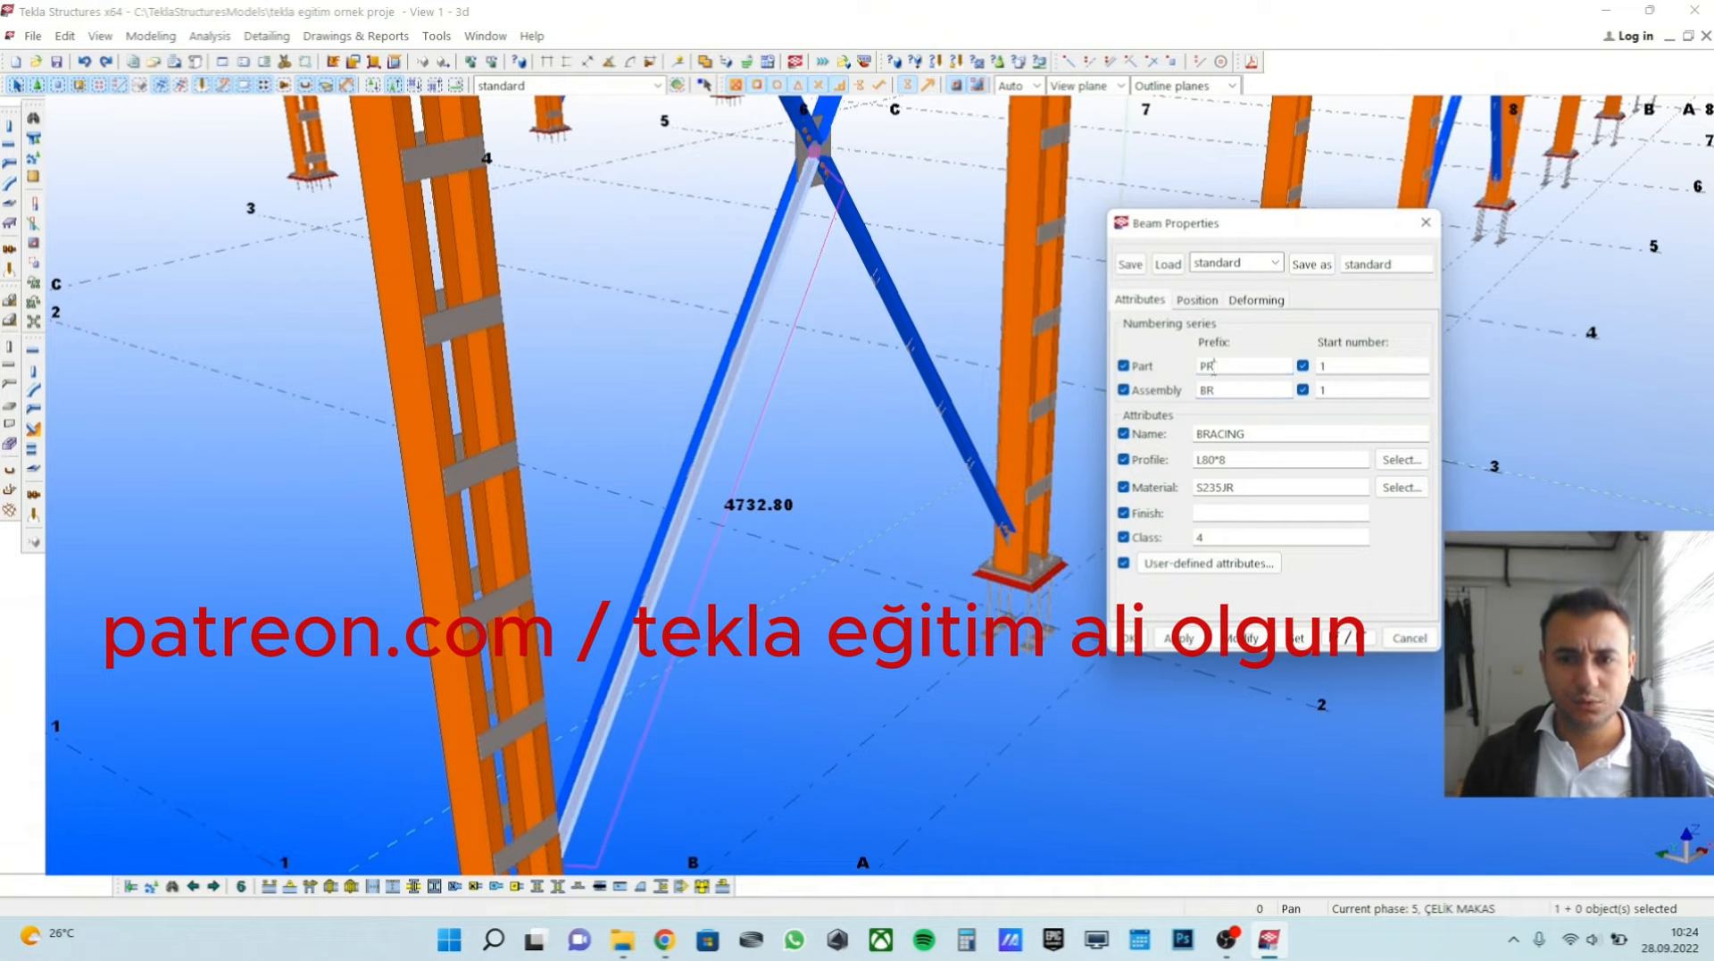
double_click(1209, 389)
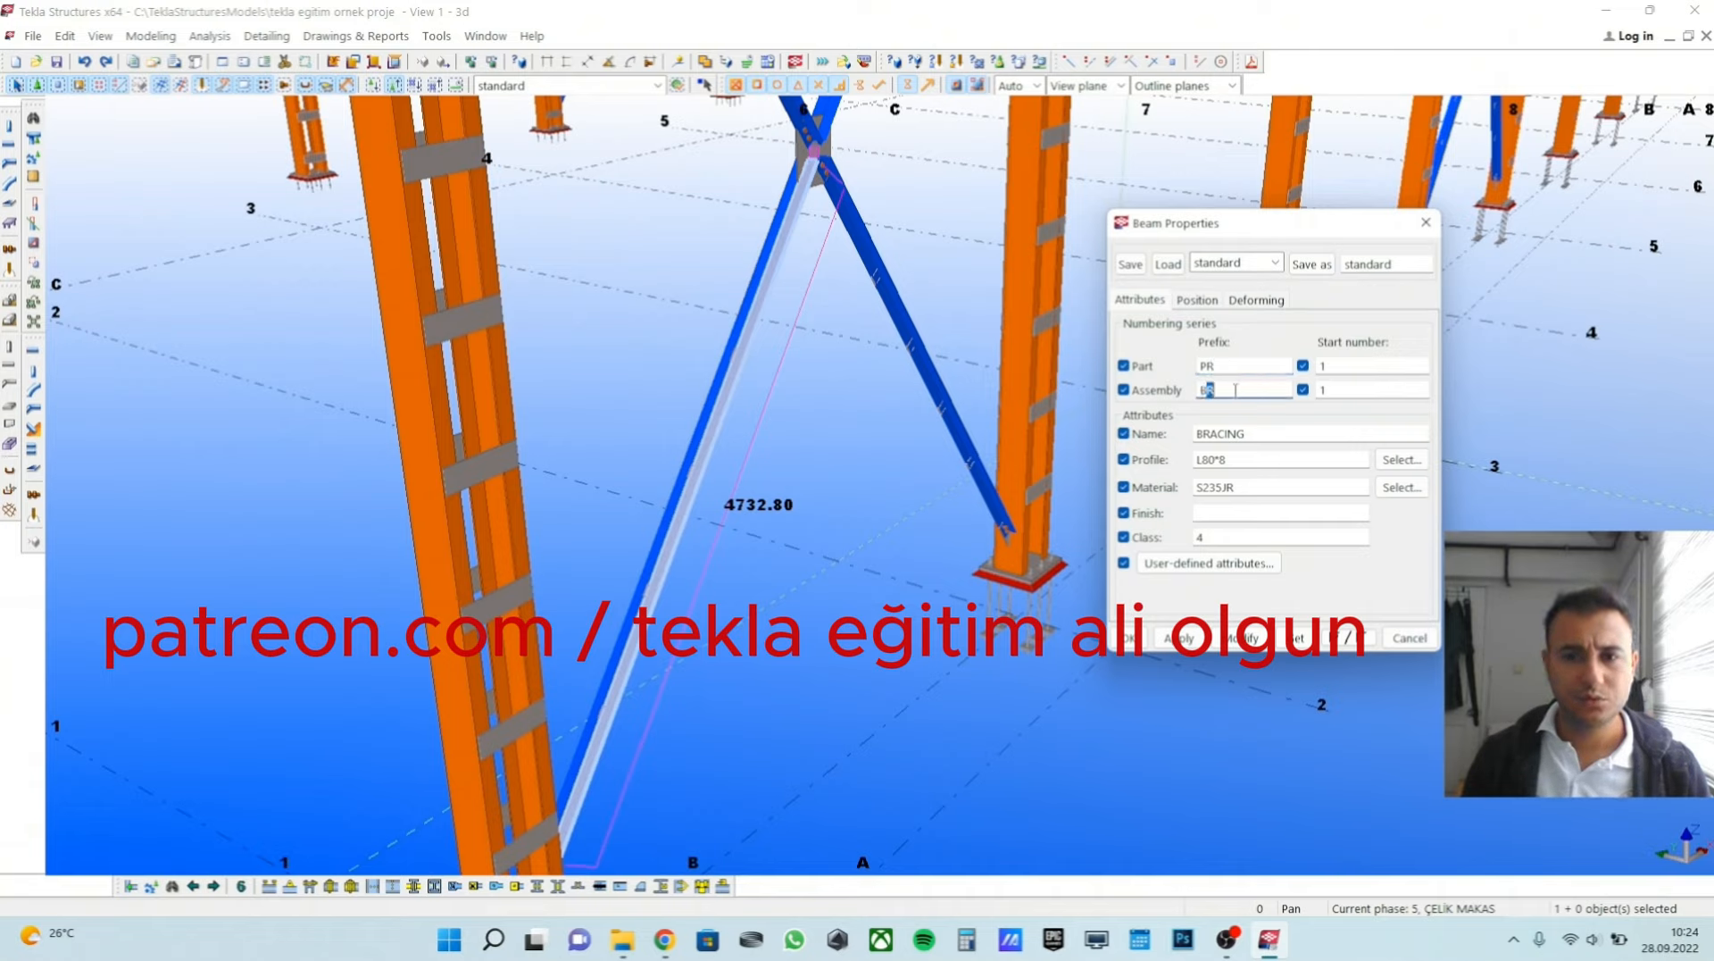
left_click(1228, 390)
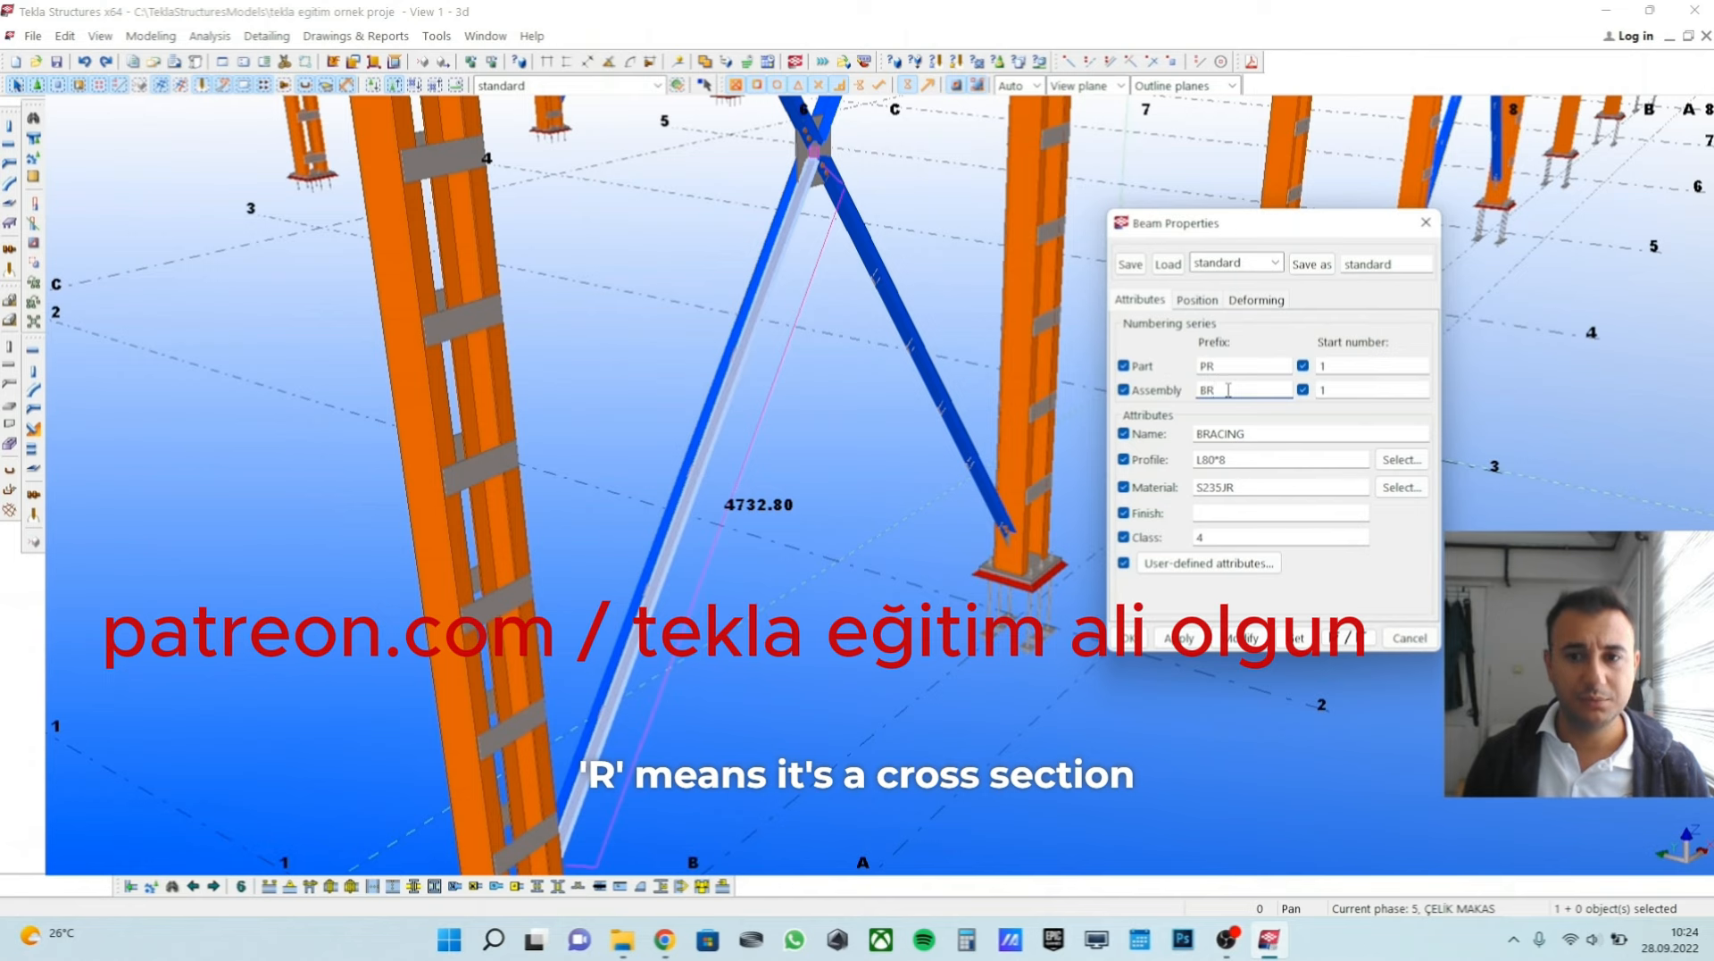
double_click(1219, 434)
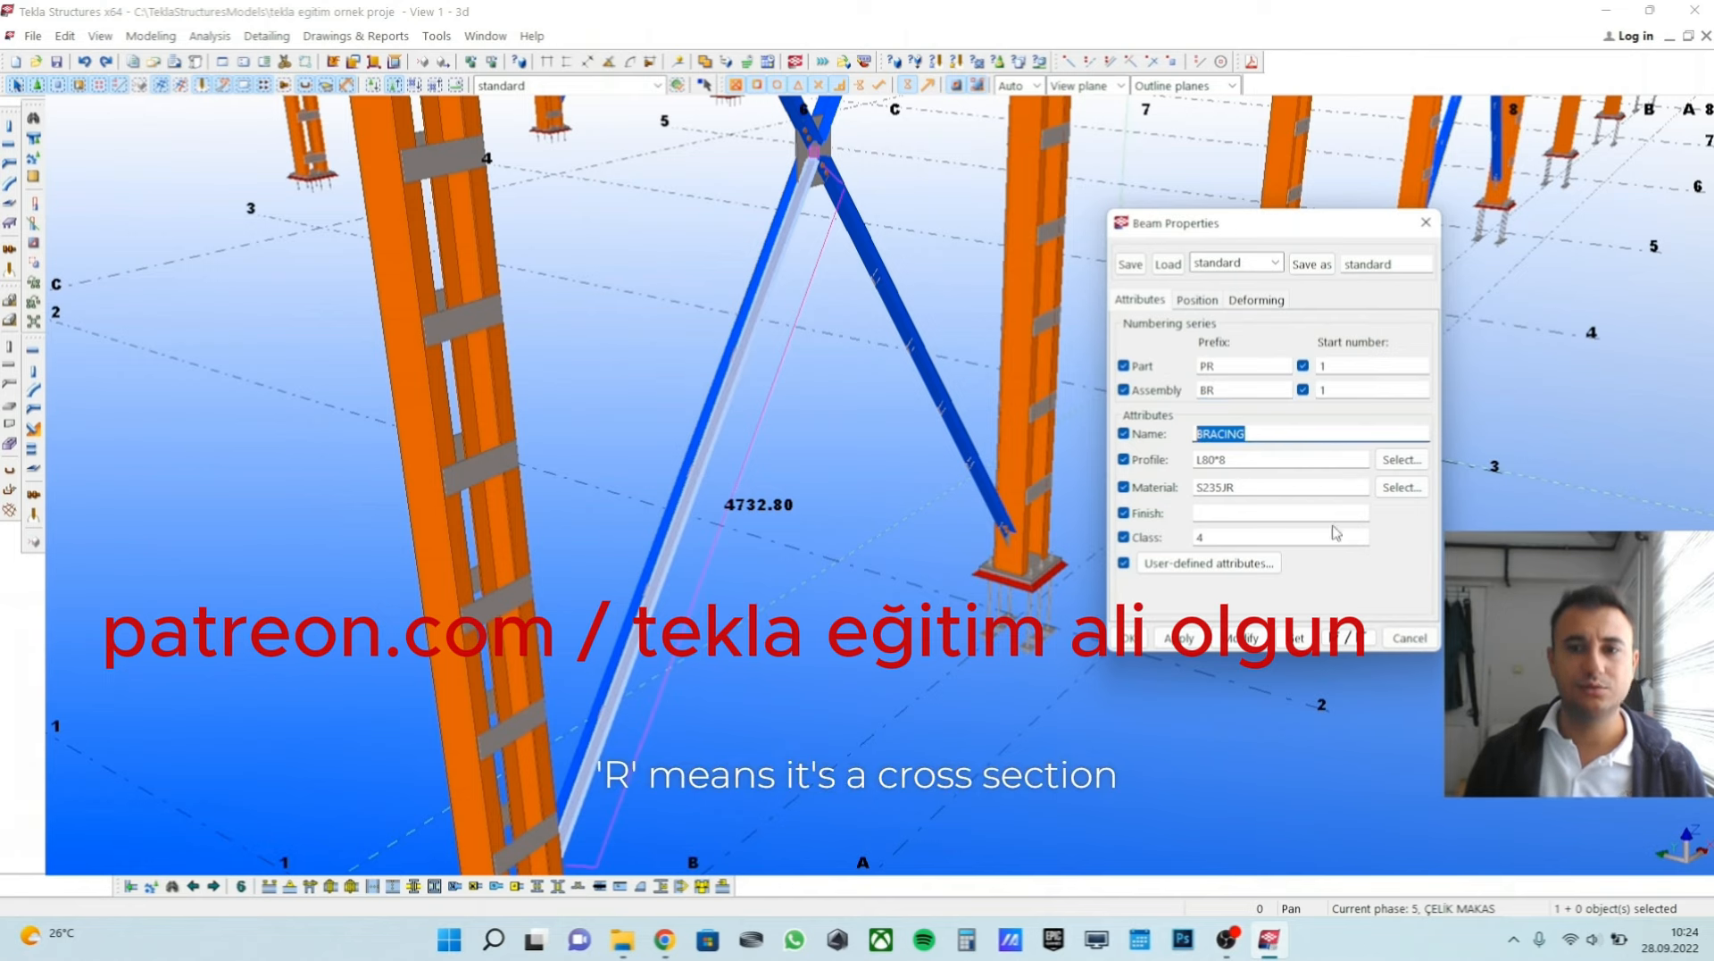
left_click(1406, 636)
Open the properties of a roof purlin near the front corner and review its part and assembly prefixes.
scroll(1062, 513, "down", 5)
middle_click_drag(1013, 255, 947, 401)
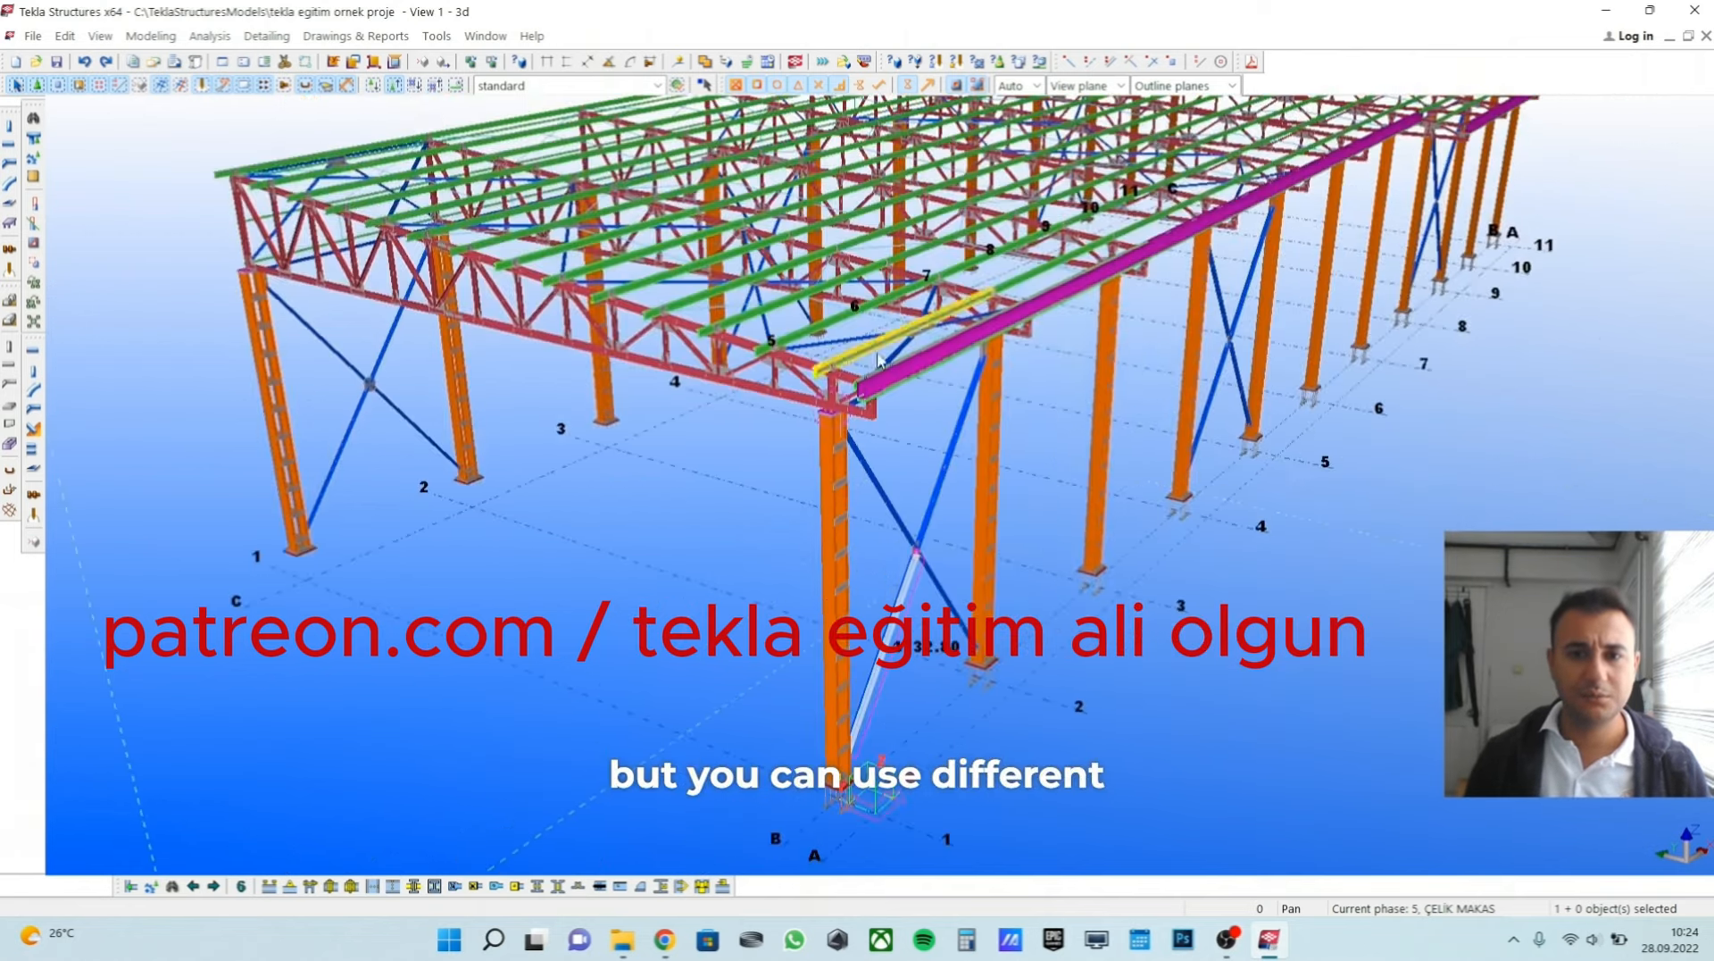
scroll(942, 377, "up", 1)
scroll(823, 285, "up", 2)
double_click(731, 309)
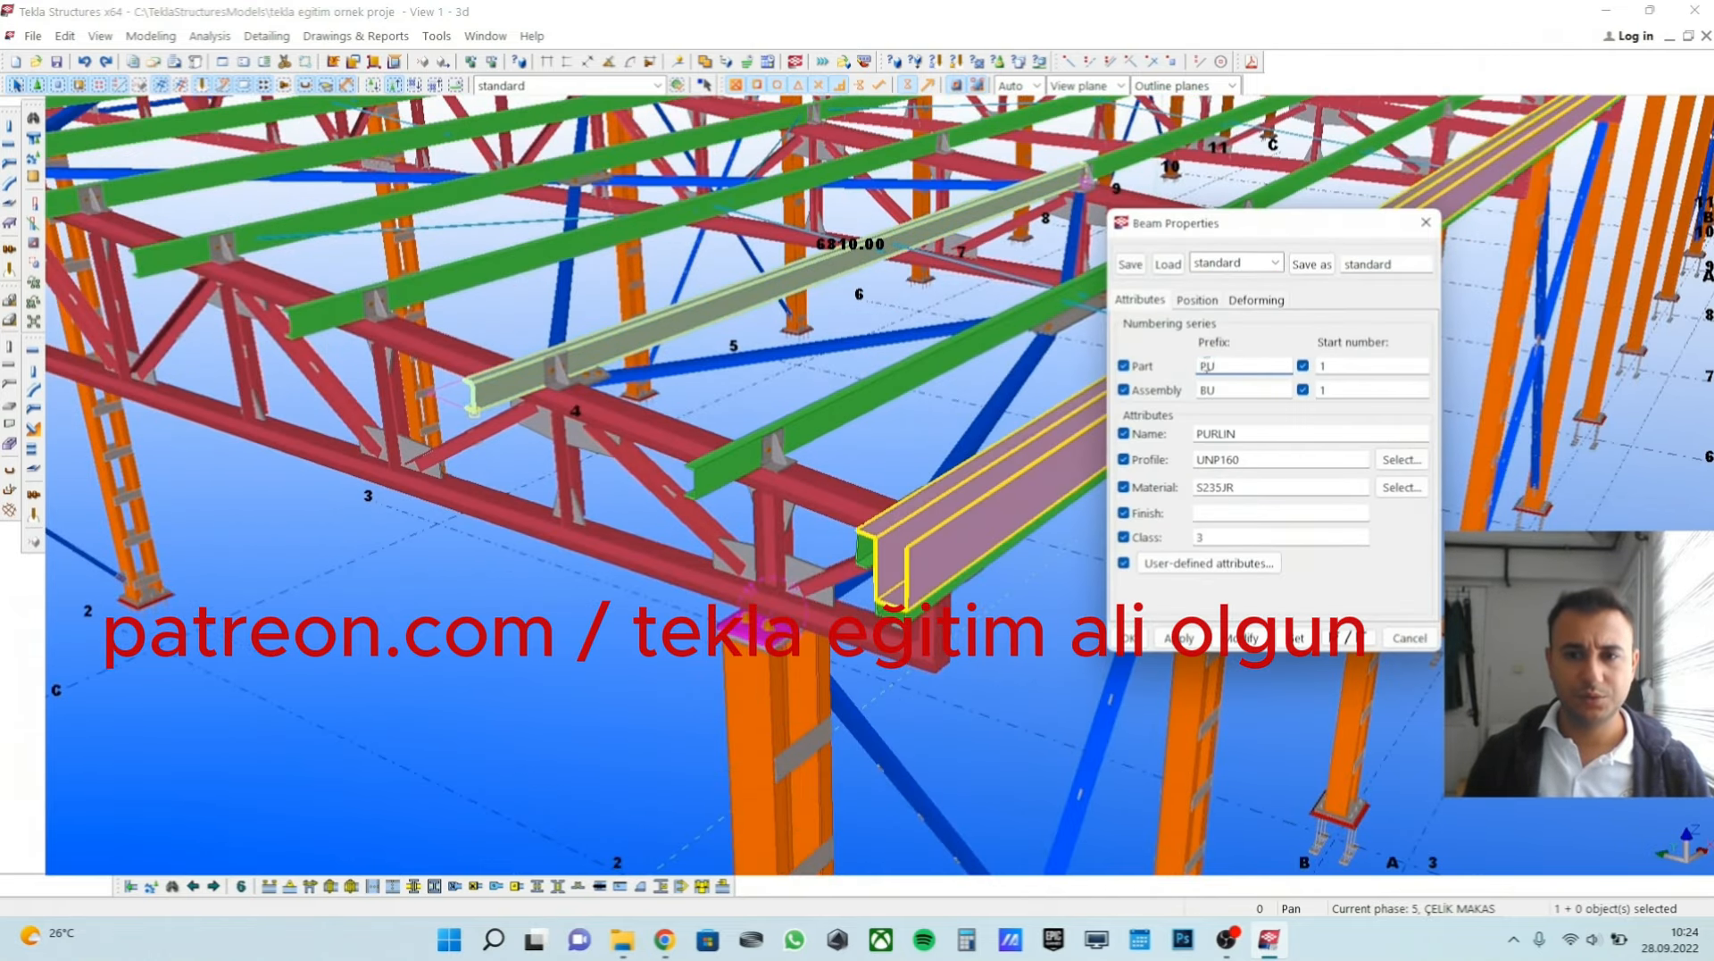
left_click(1221, 366)
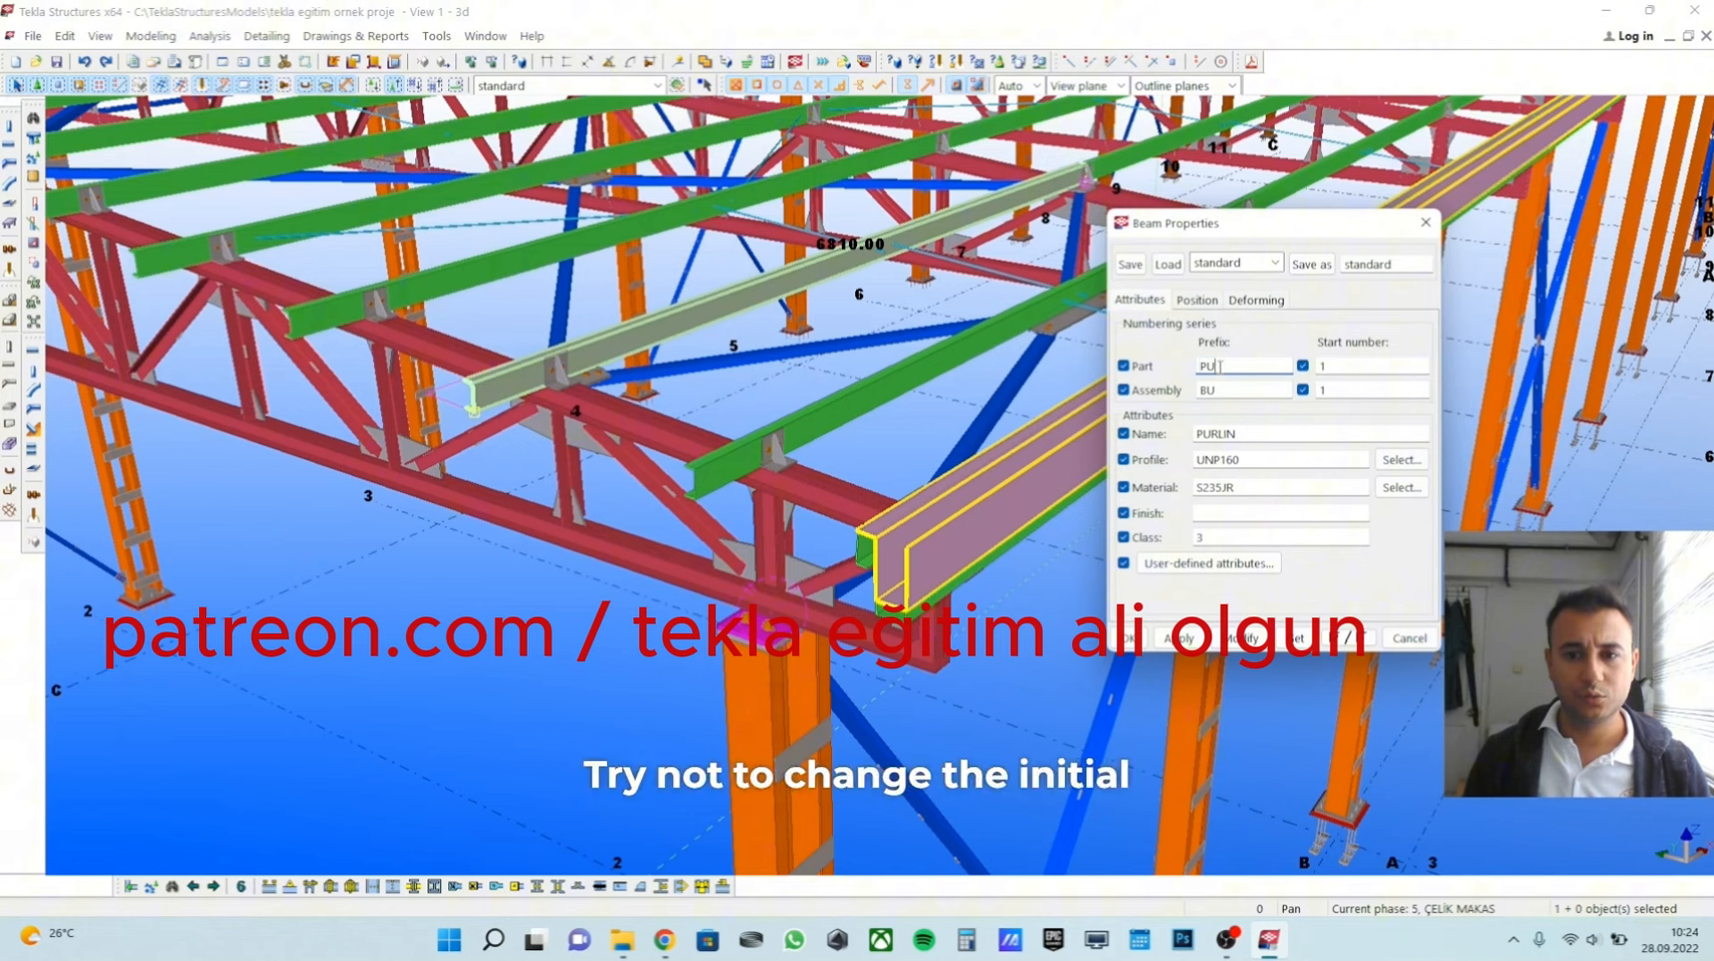
left_click(1204, 391)
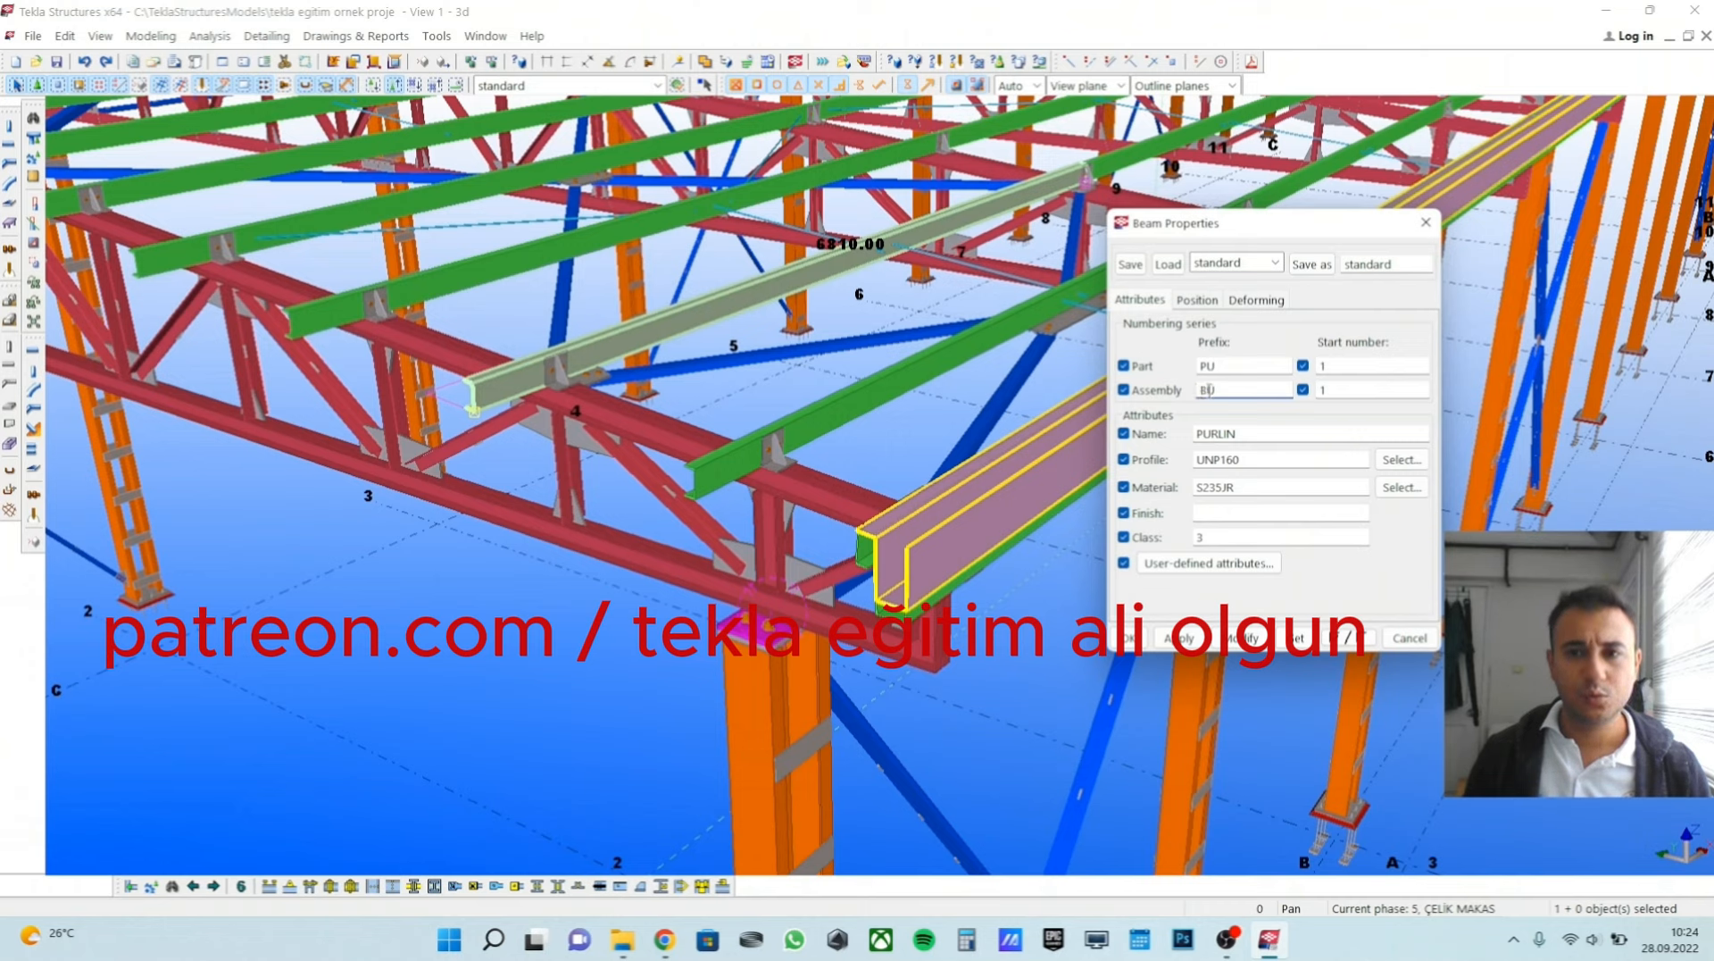
left_click(1243, 390)
left_click(1408, 640)
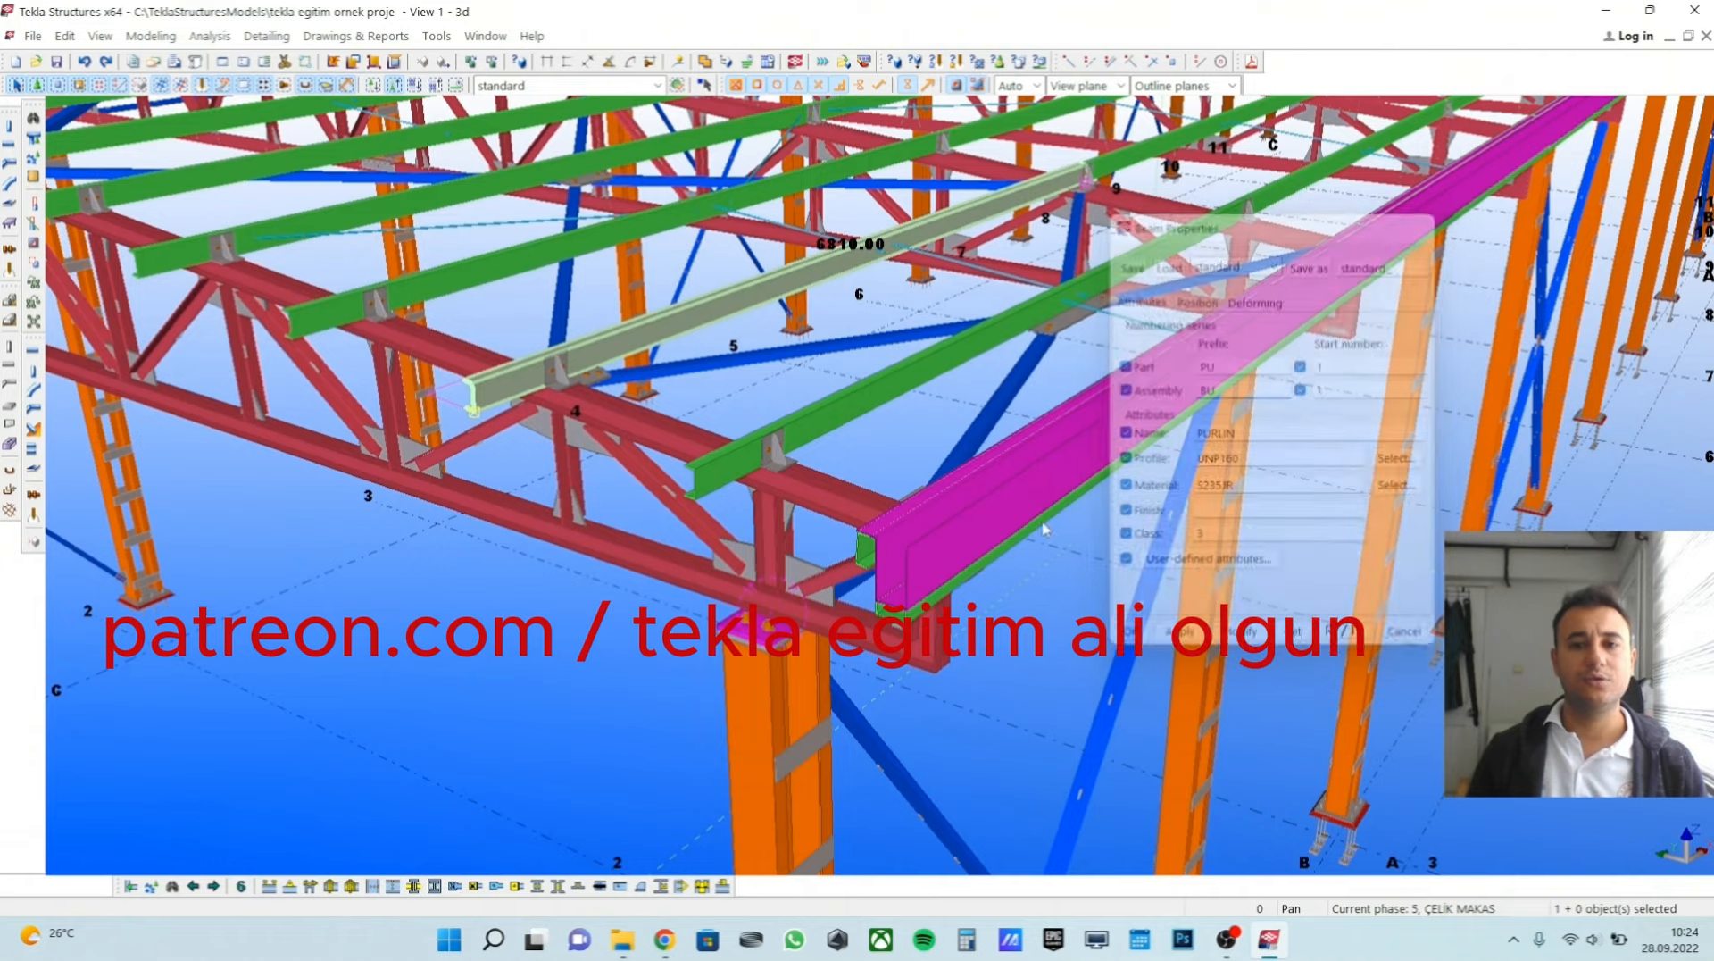
Open the properties of the front truss's lower chord and compare its part prefix with its assembly prefix.
scroll(870, 533, "down", 1)
scroll(871, 533, "down", 6)
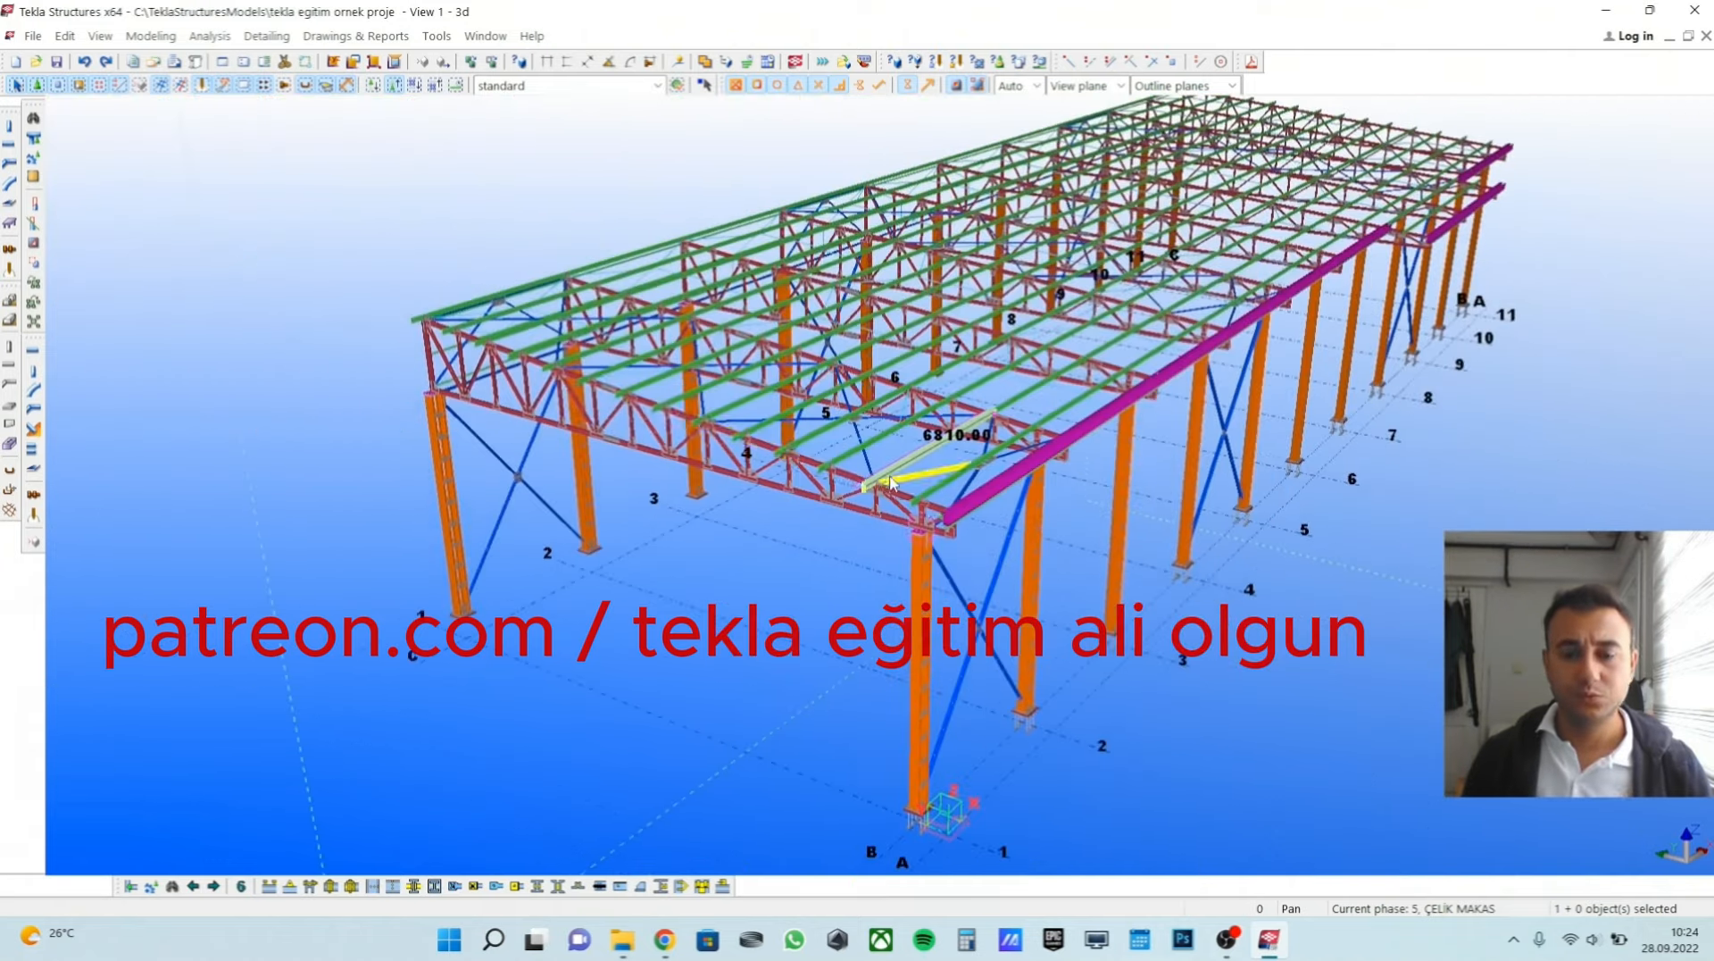
key("v")
scroll(688, 431, "up", 5)
middle_click_drag(693, 427, 830, 385)
scroll(832, 383, "down", 2)
right_click(832, 384)
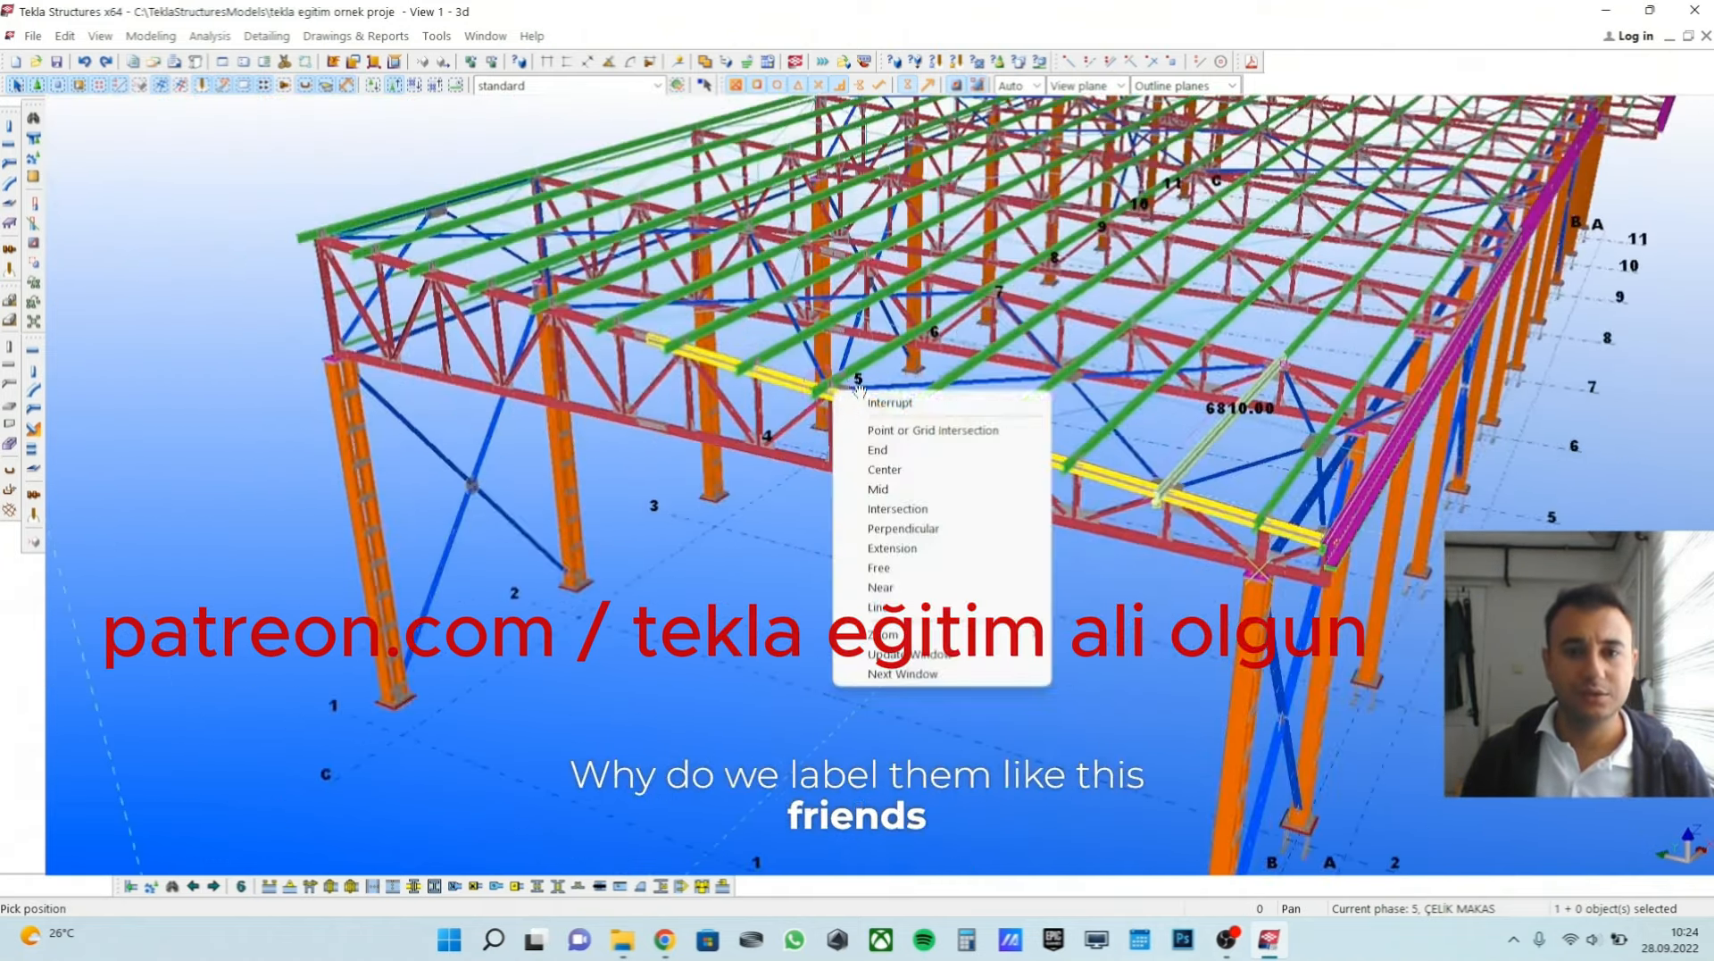
left_click(841, 402)
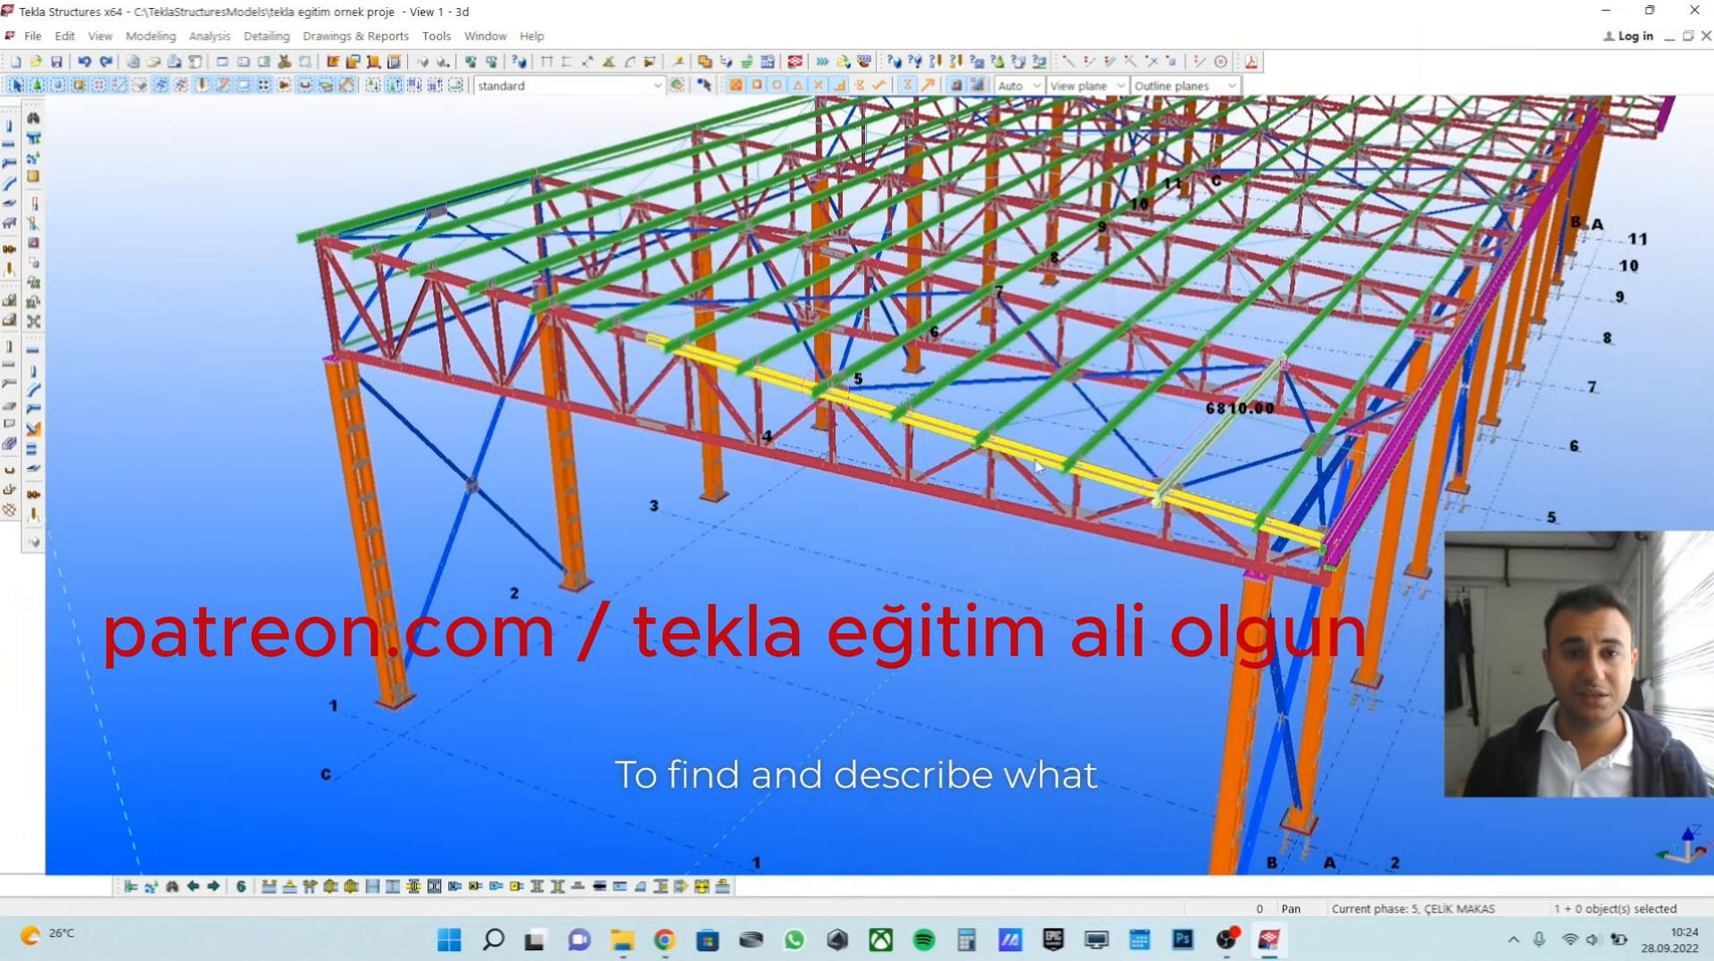
scroll(822, 498, "up", 1)
scroll(826, 479, "up", 2)
double_click(822, 475)
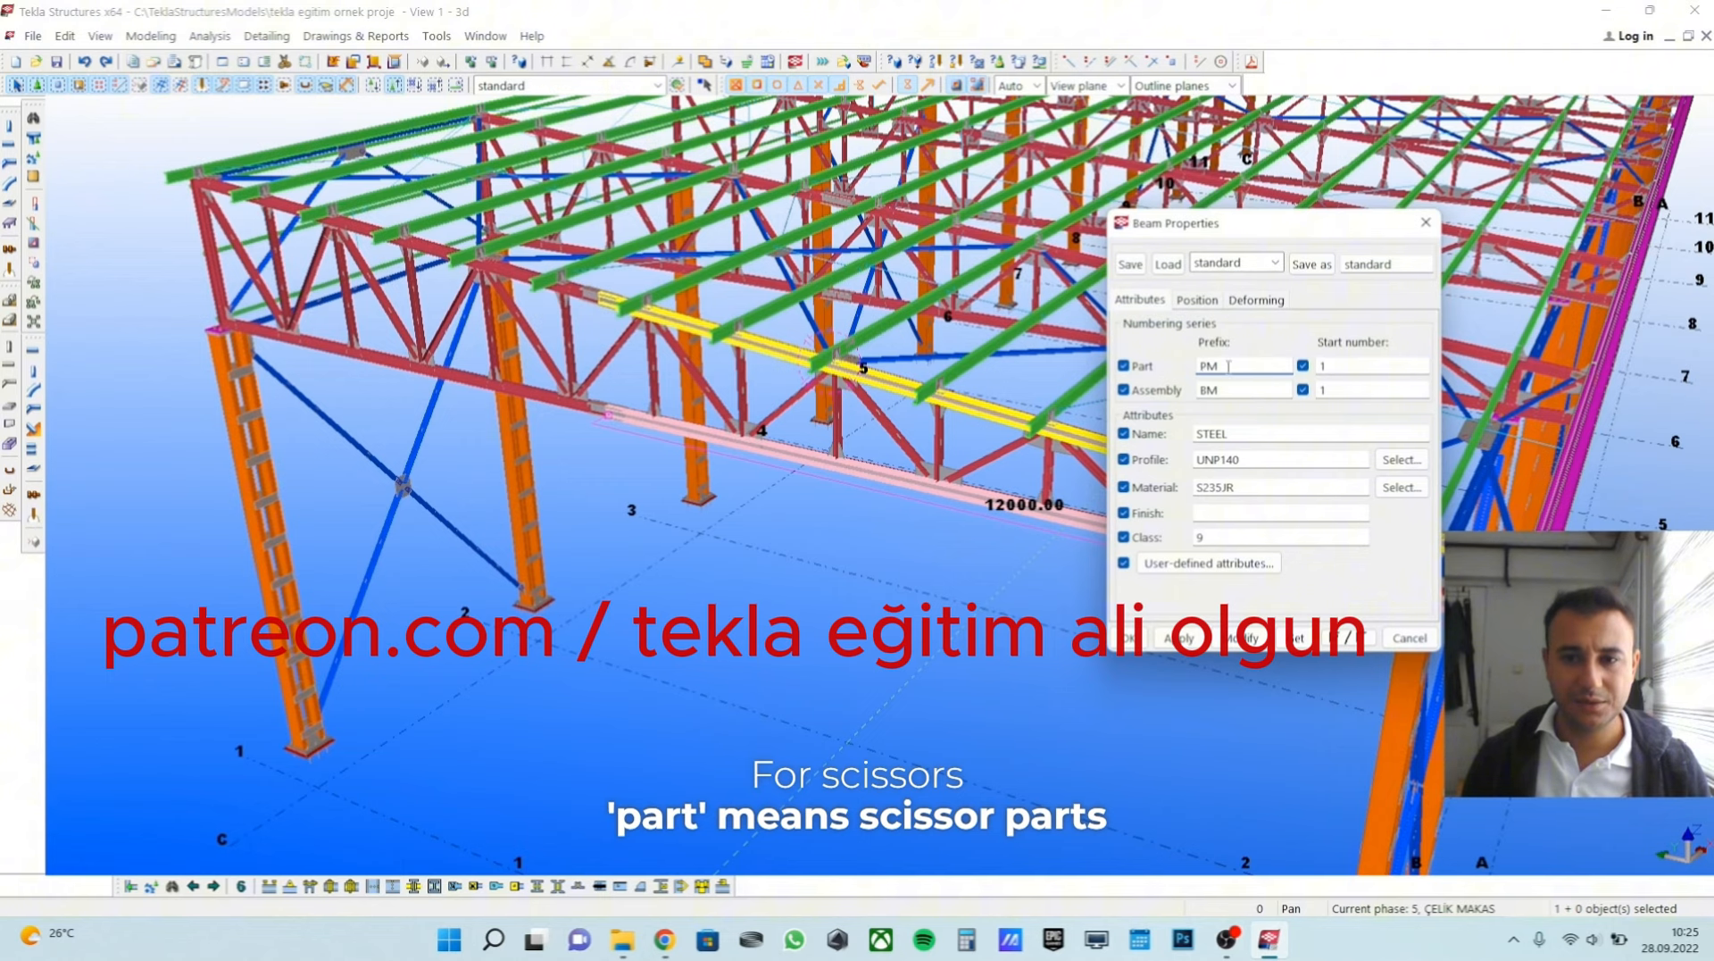
left_click(1219, 367)
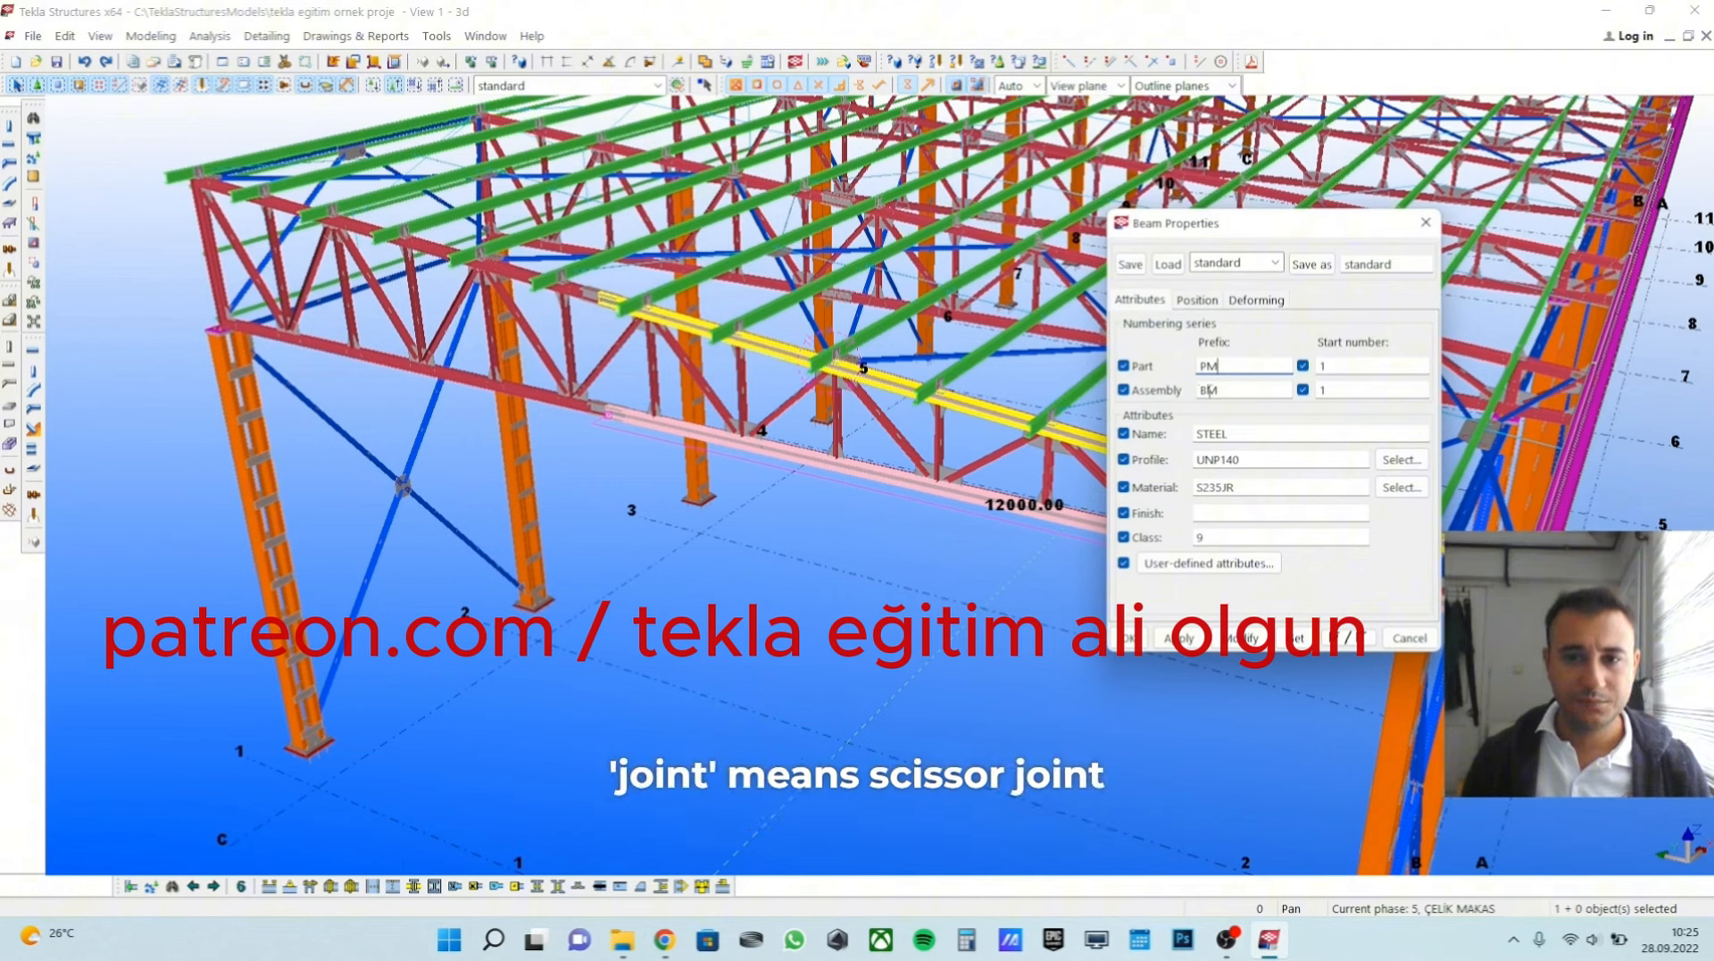
left_click(1209, 390)
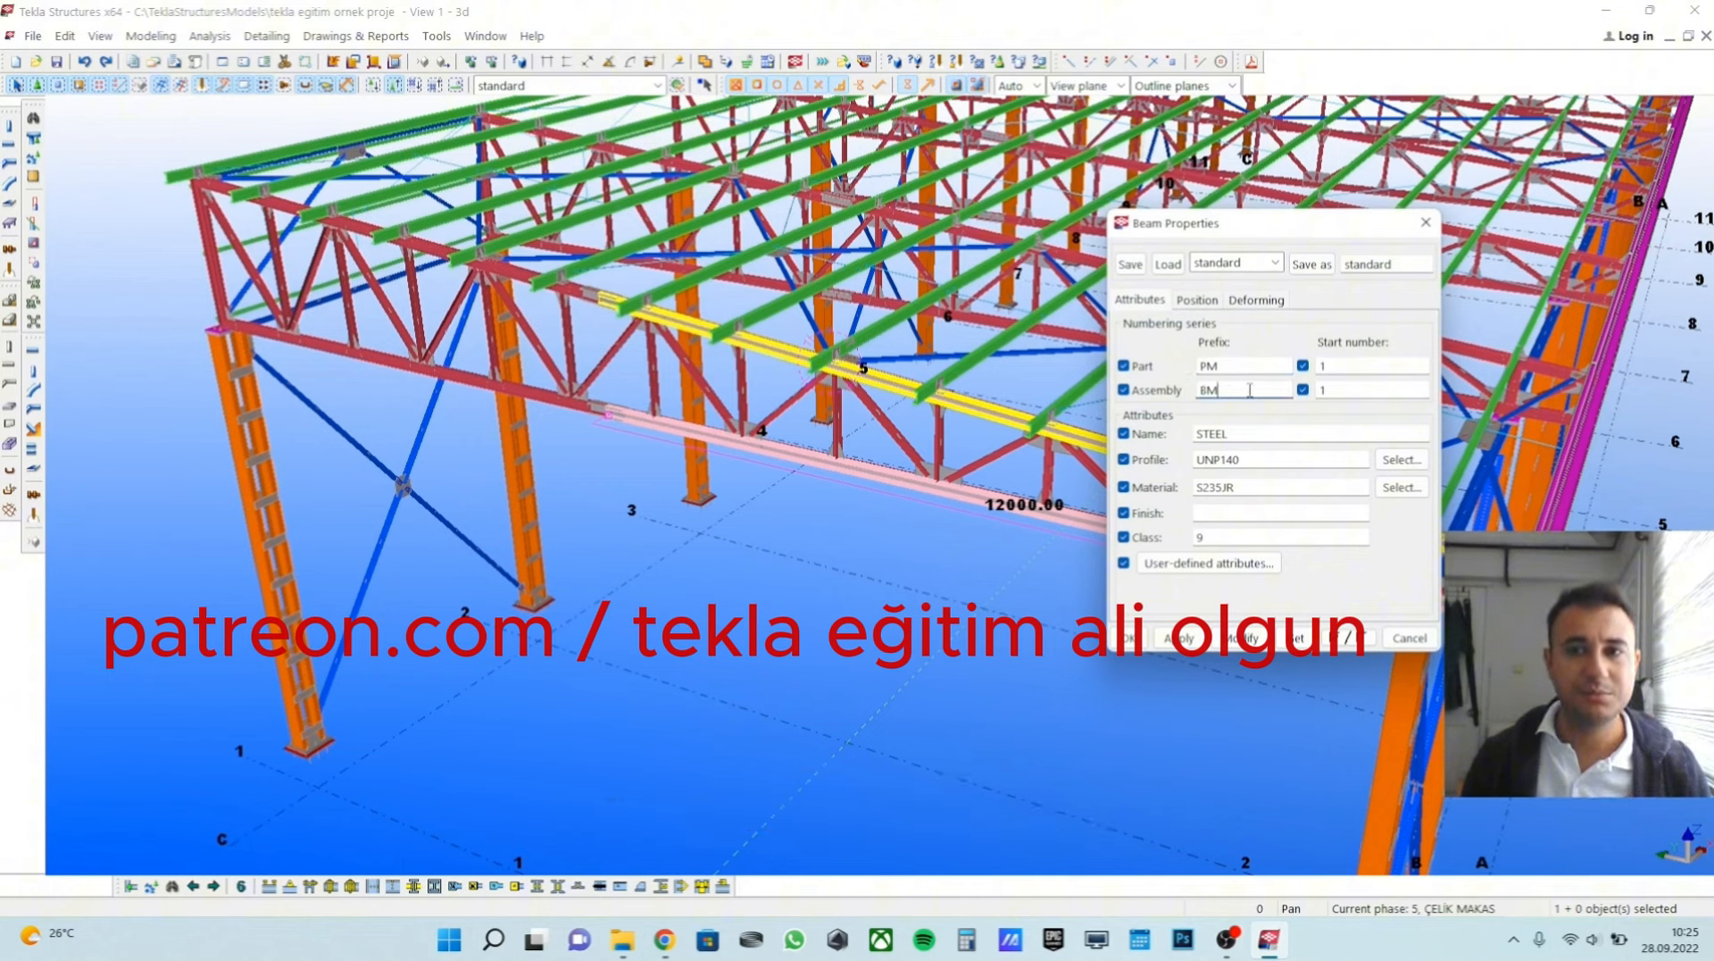
key("Escape")
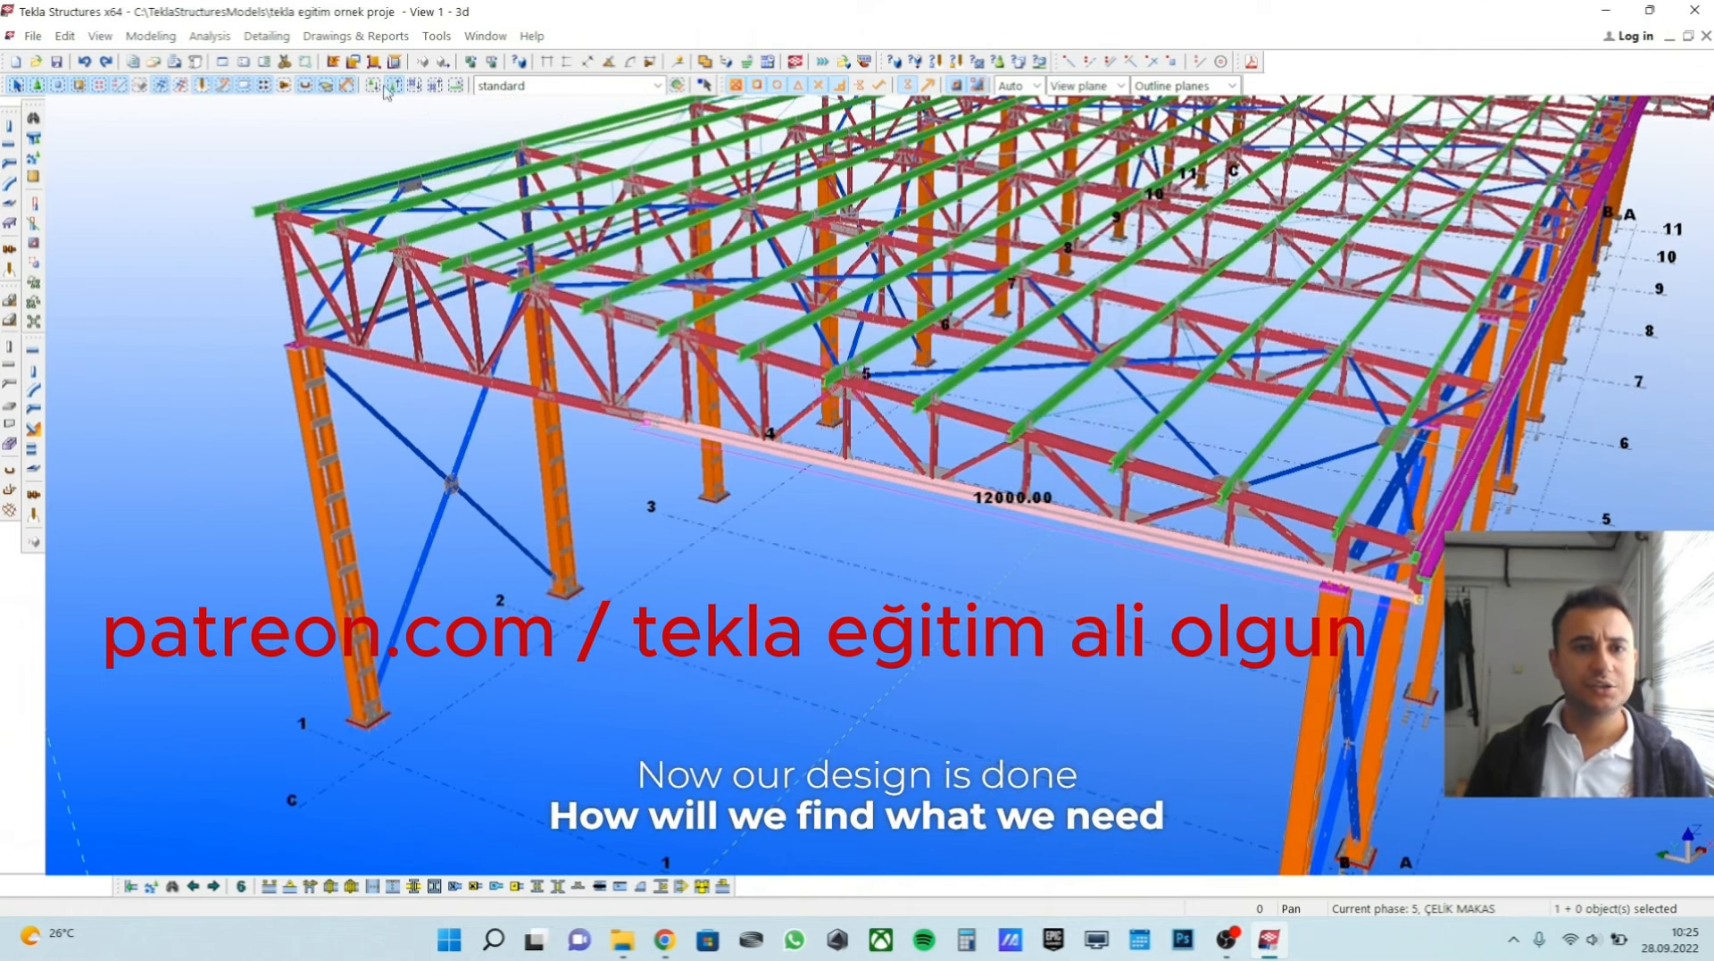
Check the drawing list for single part drawings and close the list.
left_click(391, 38)
left_click(403, 96)
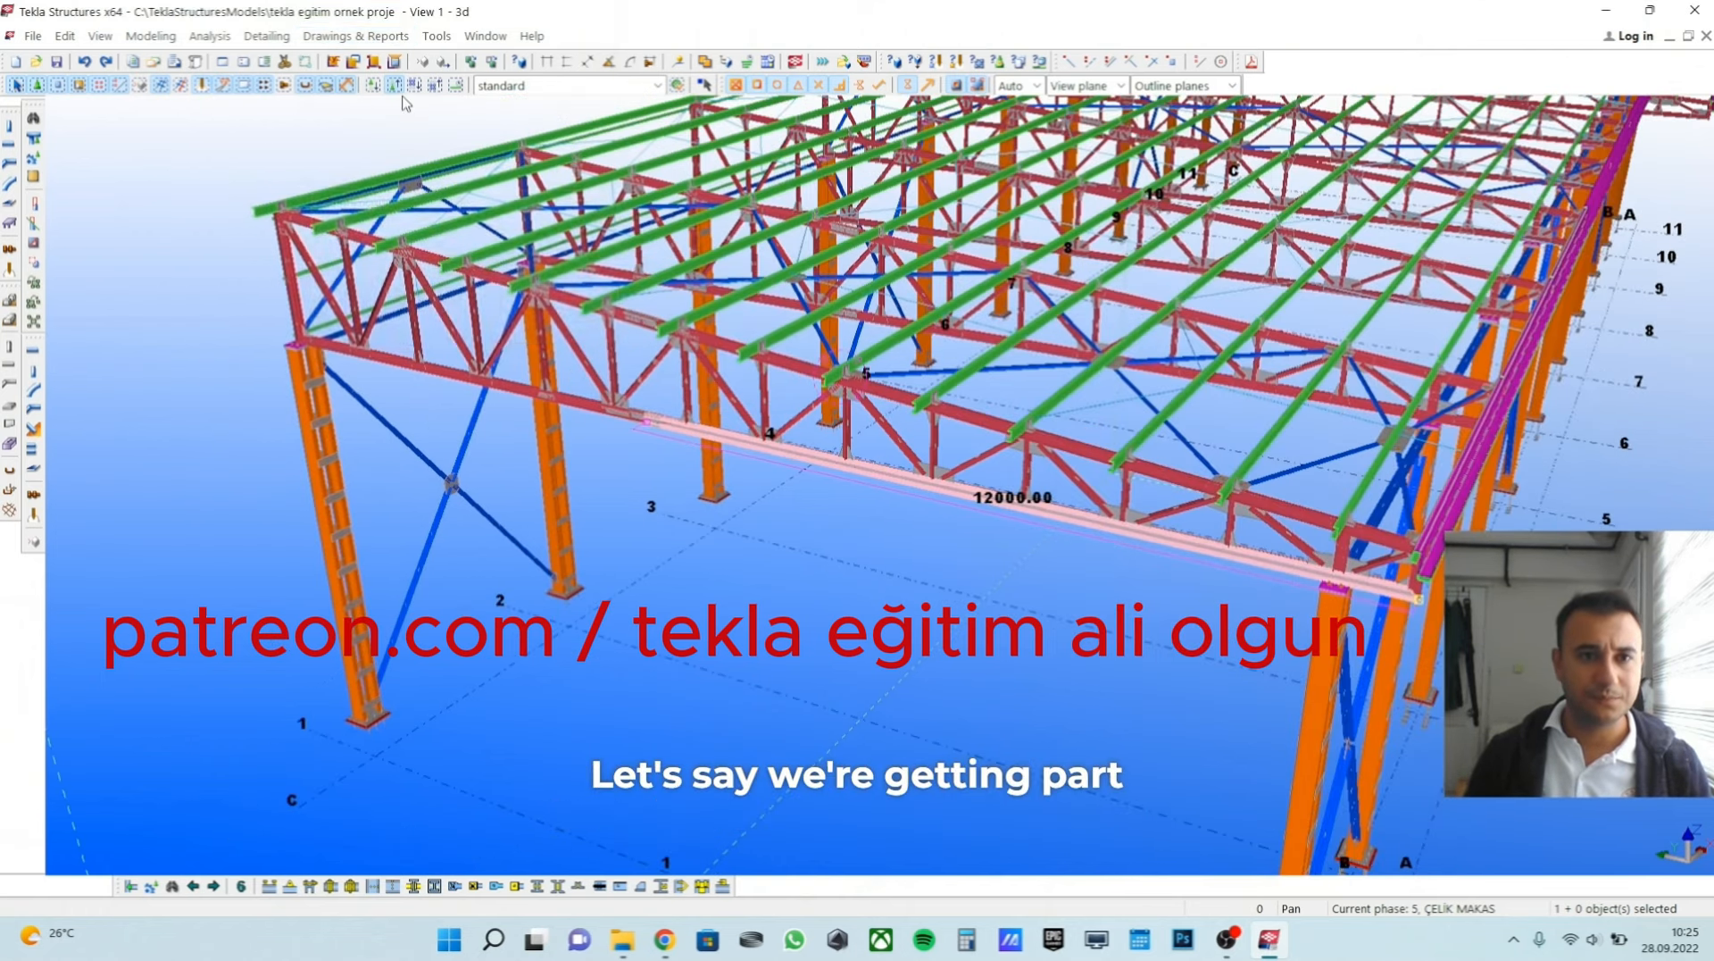
left_click(585, 233)
left_click(500, 417)
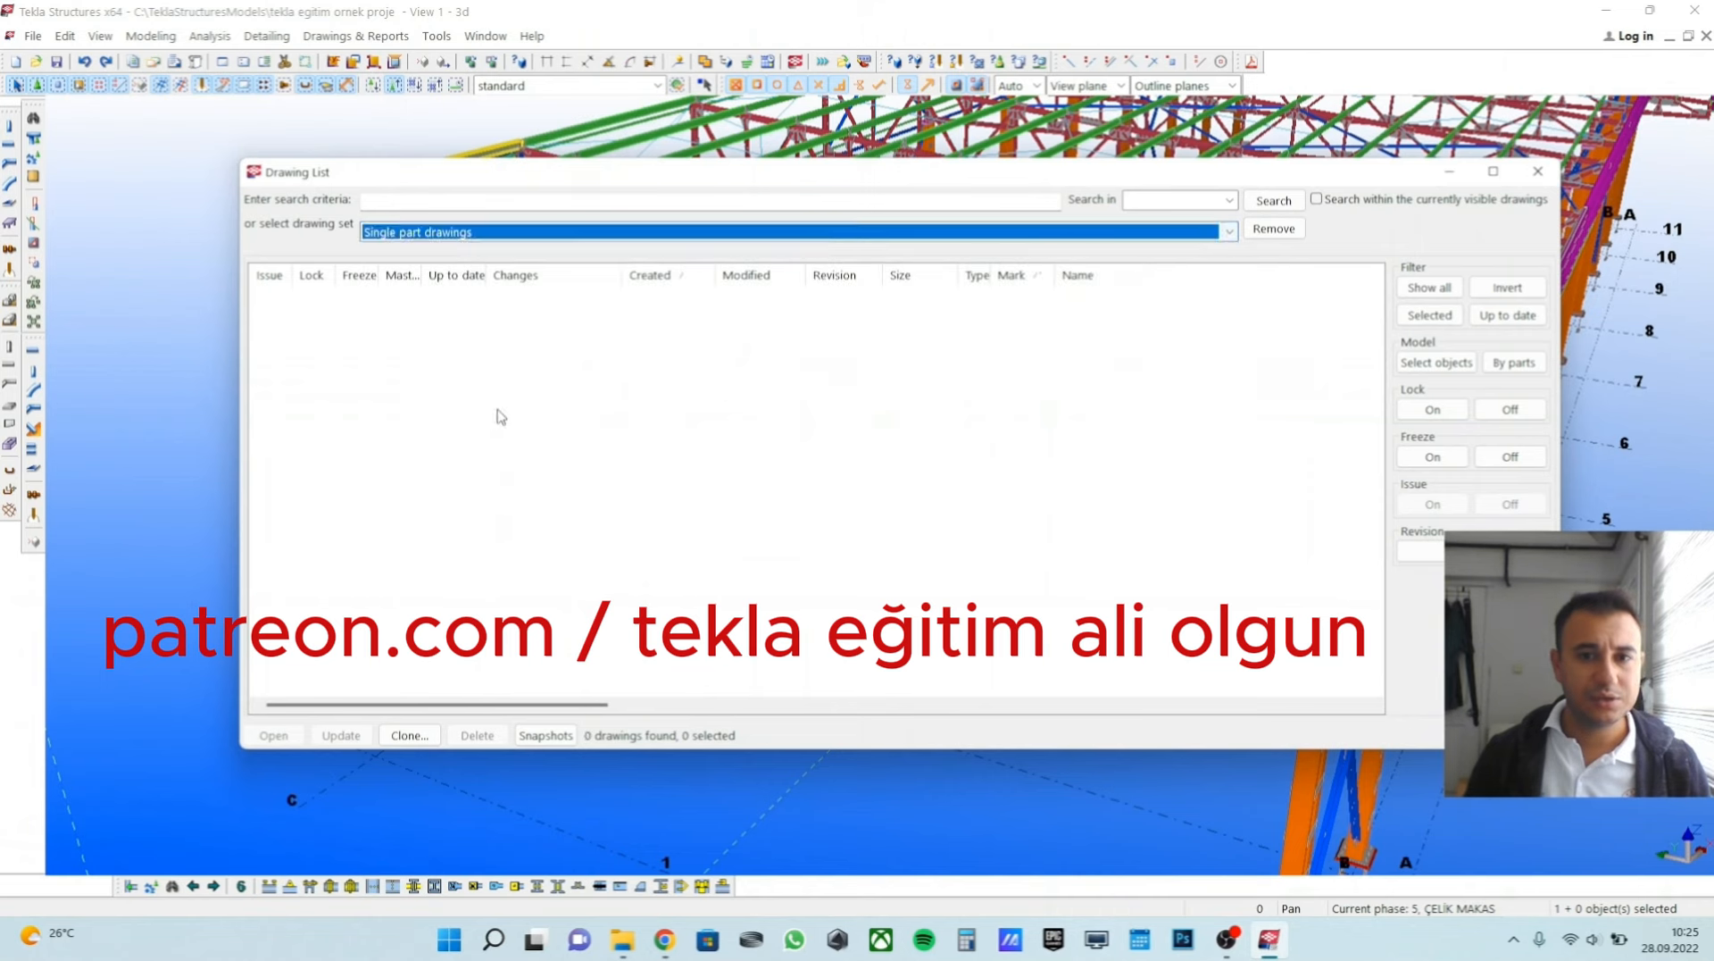
left_click(1537, 170)
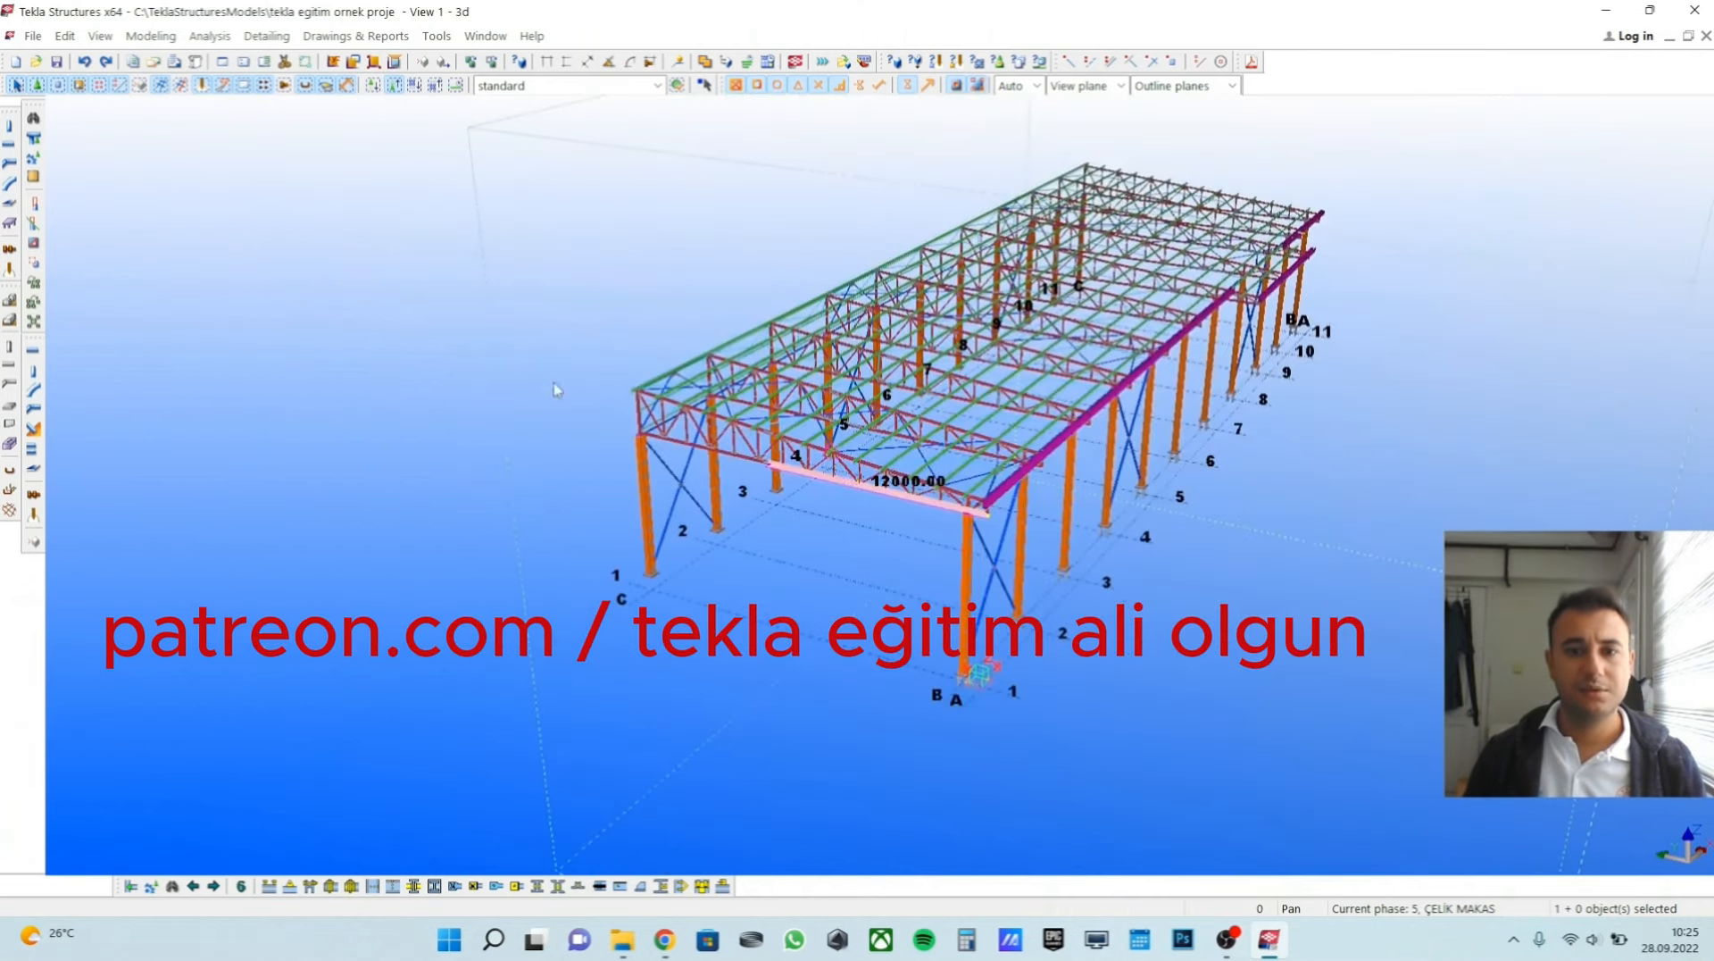
Select the front bays of the building and create single-part drawings for them.
left_click_drag(556, 290, 1179, 813)
left_click(357, 35)
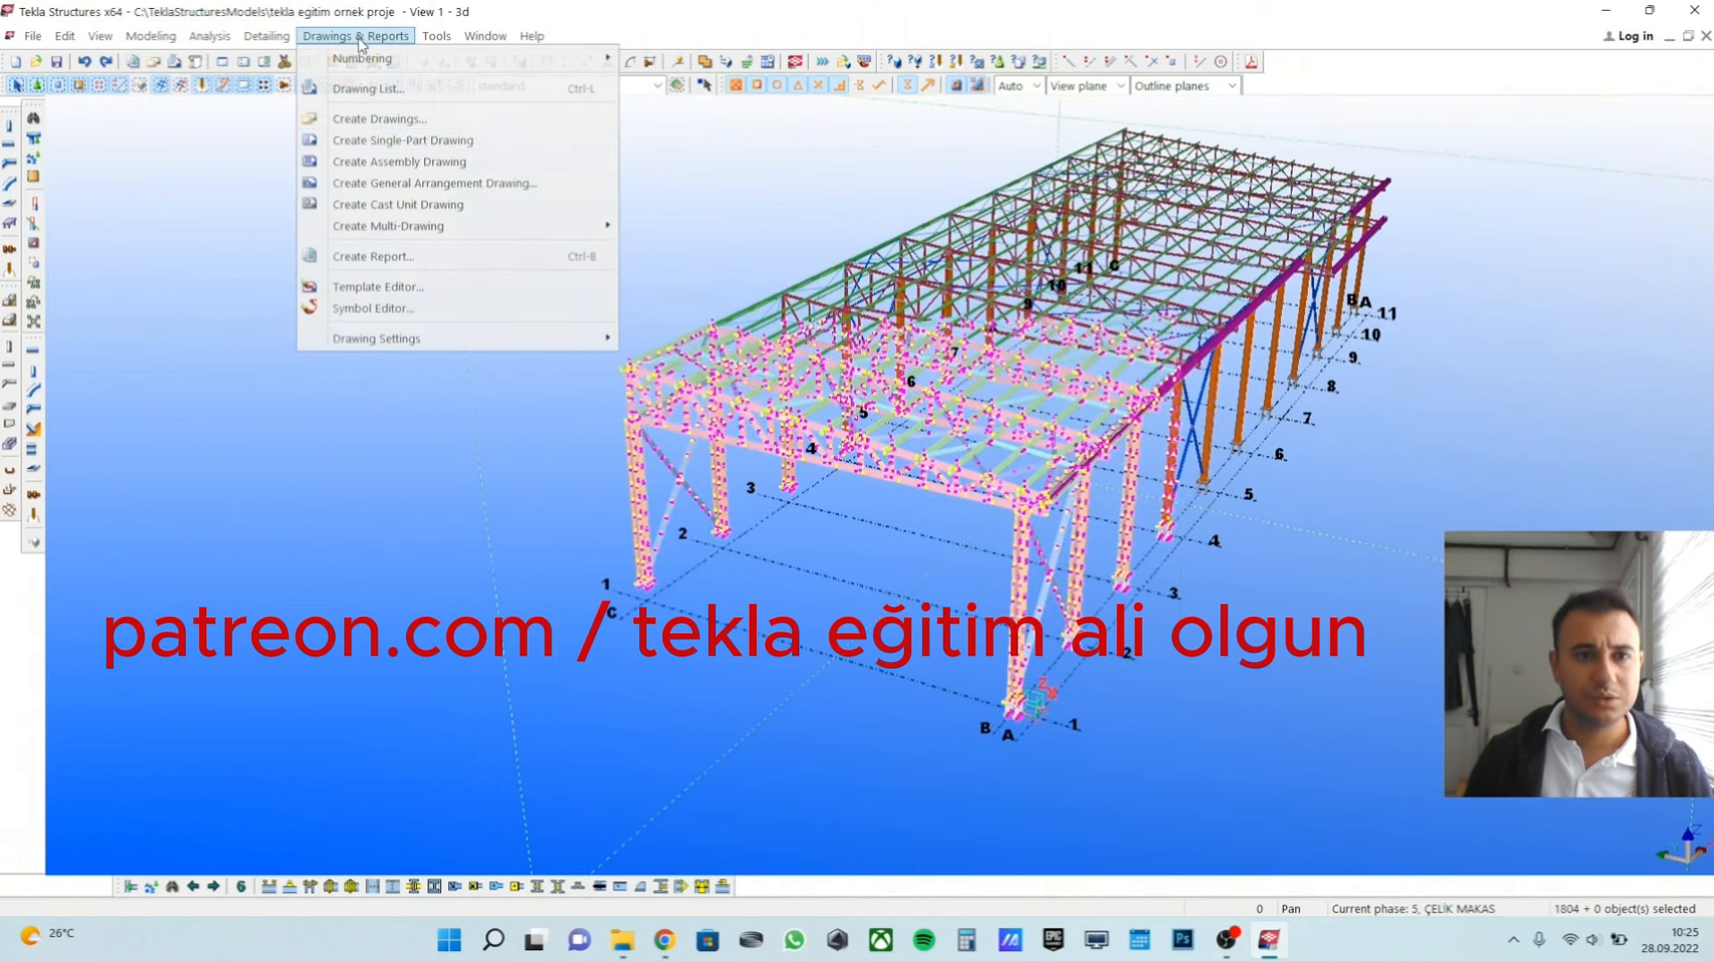
left_click(418, 143)
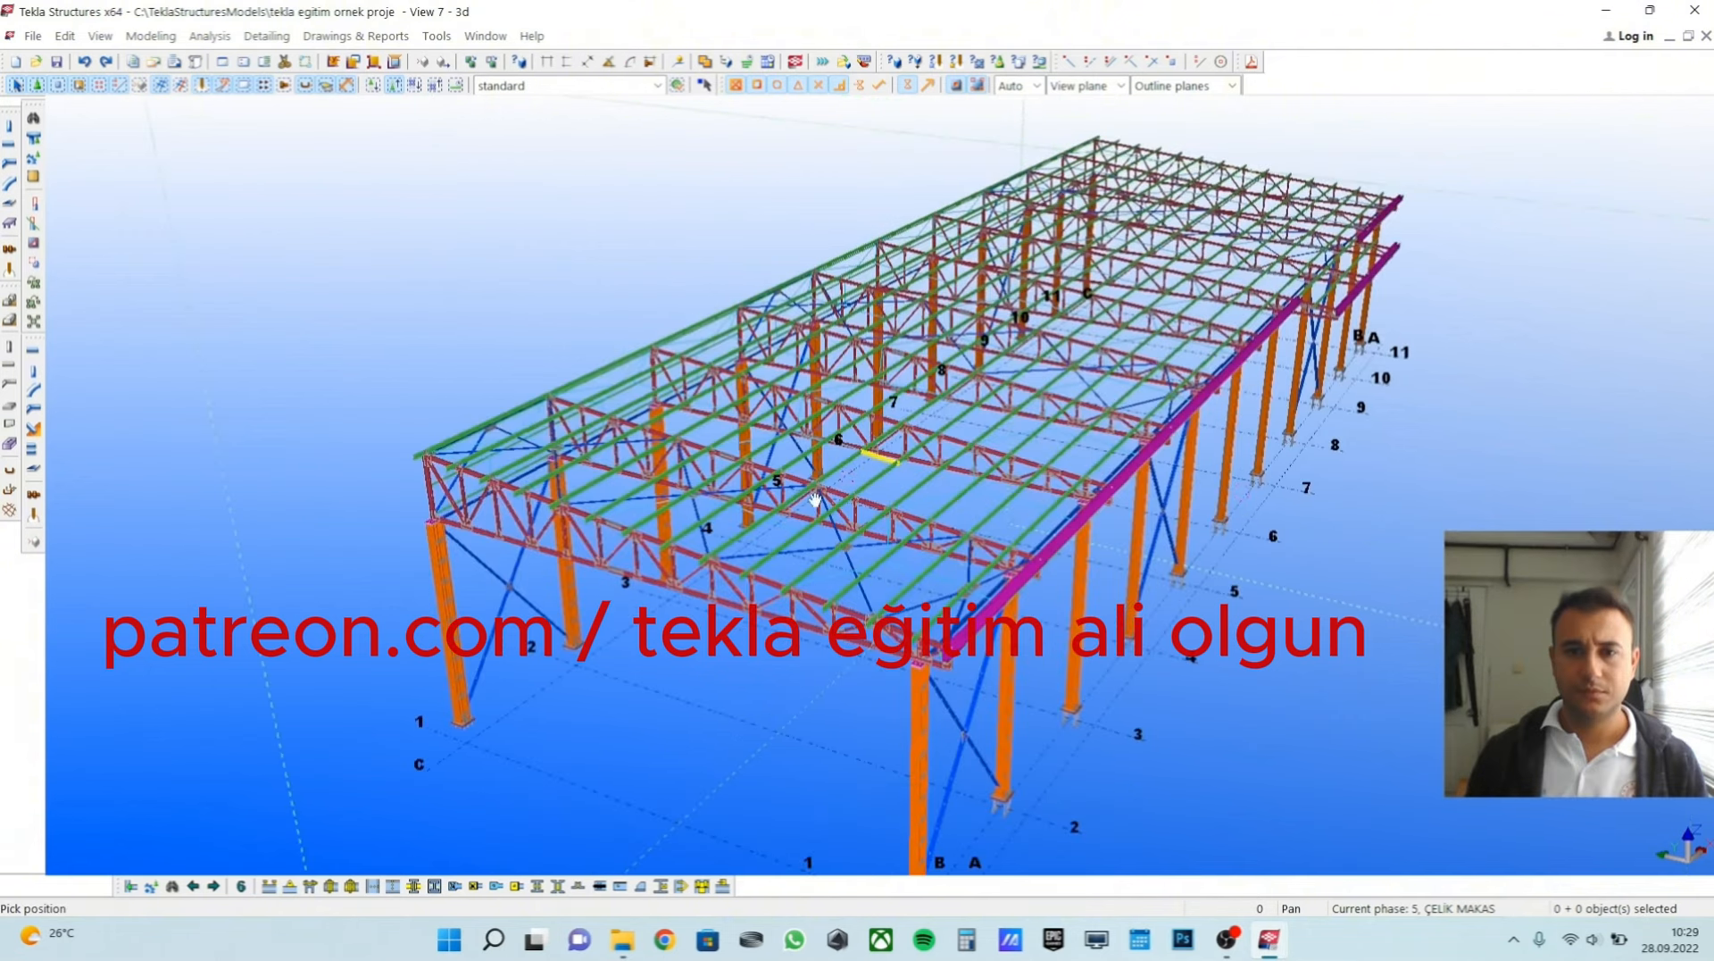
scroll(819, 404, "down", 2)
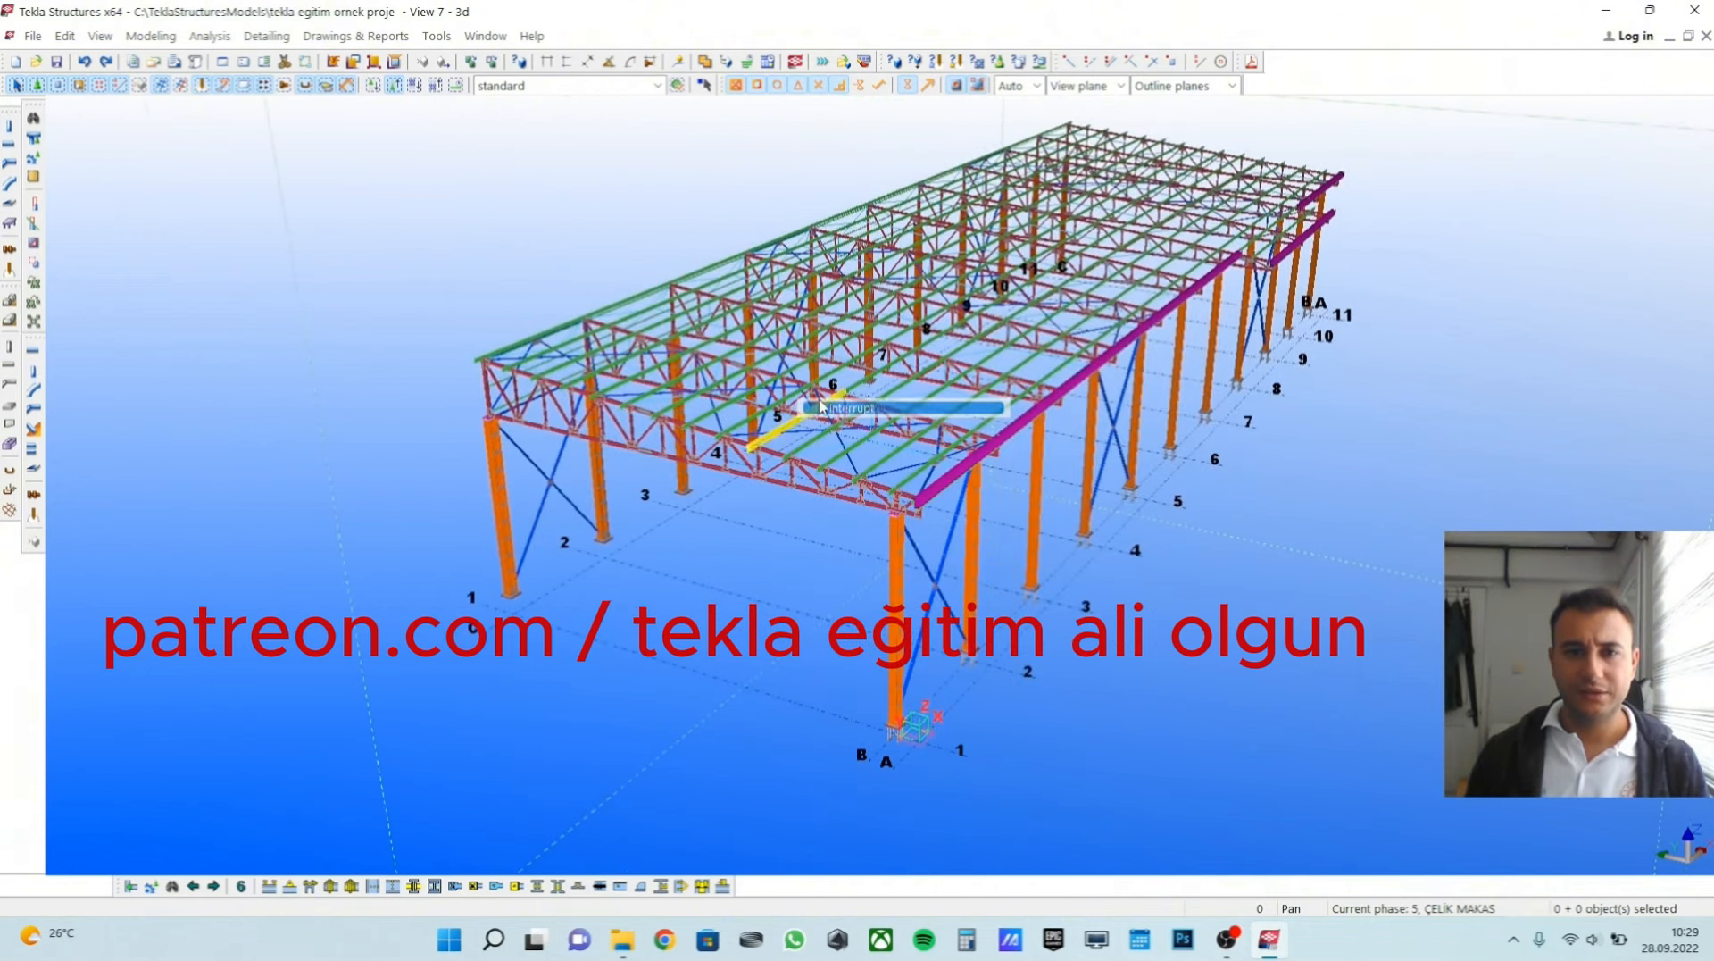
Open the drawing list and limit it to the single part drawings set.
left_click(399, 38)
left_click(366, 86)
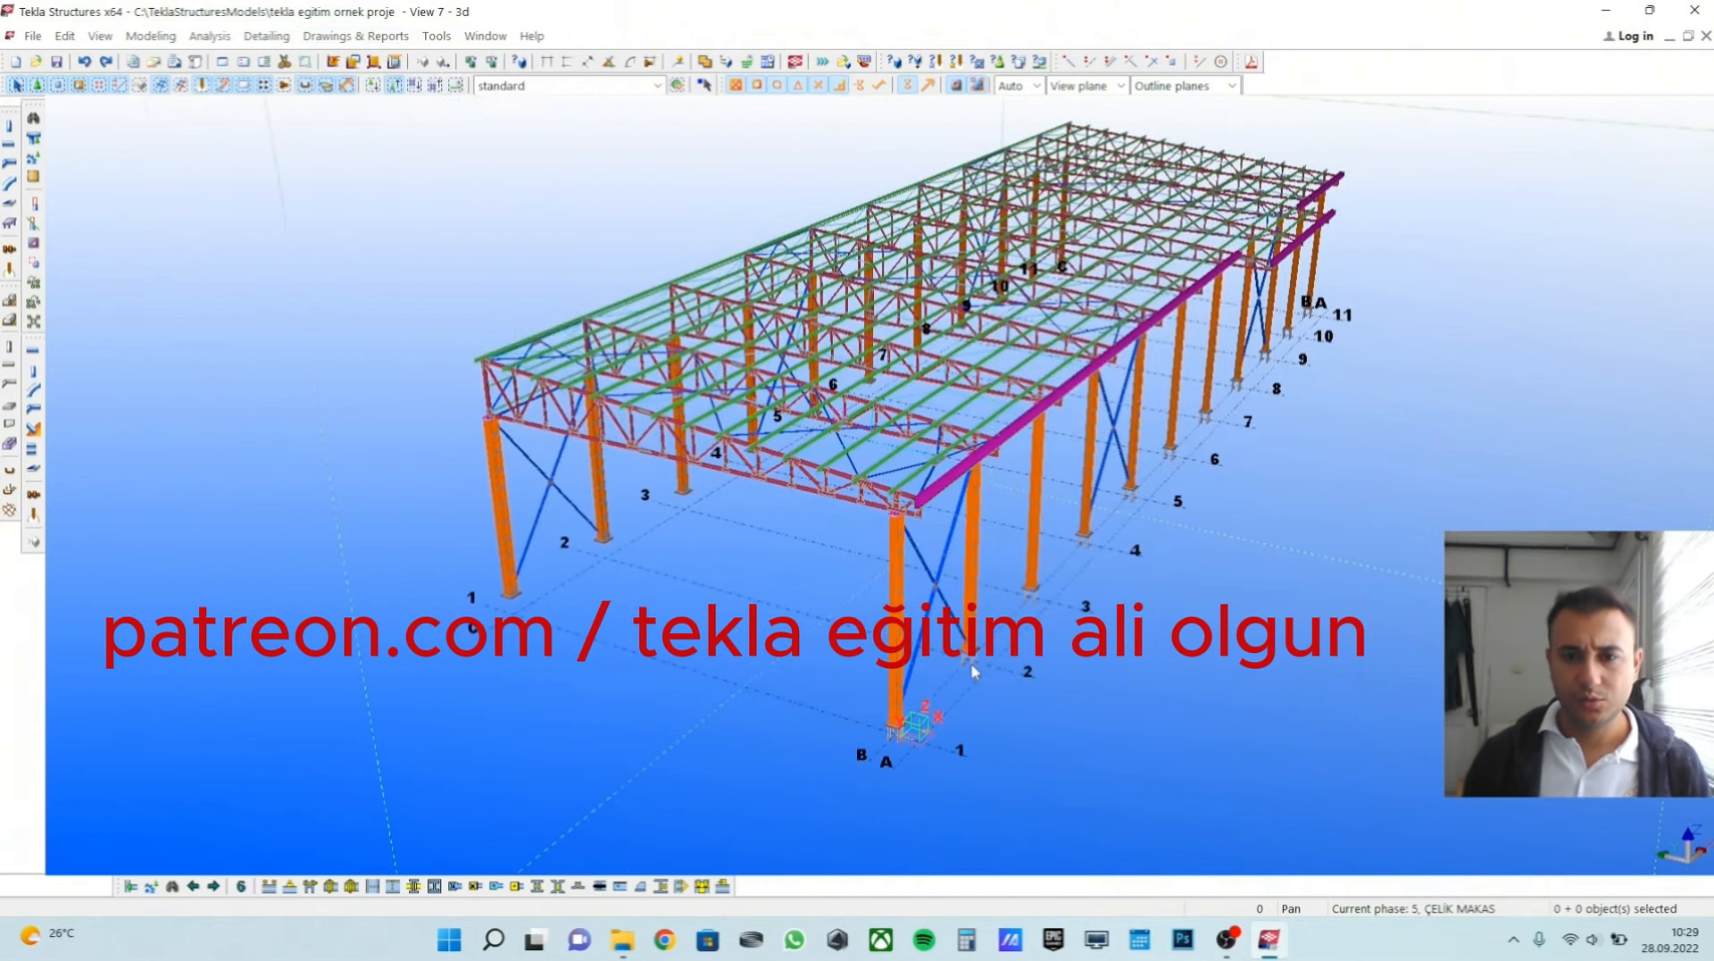
scroll(972, 662, "up", 2)
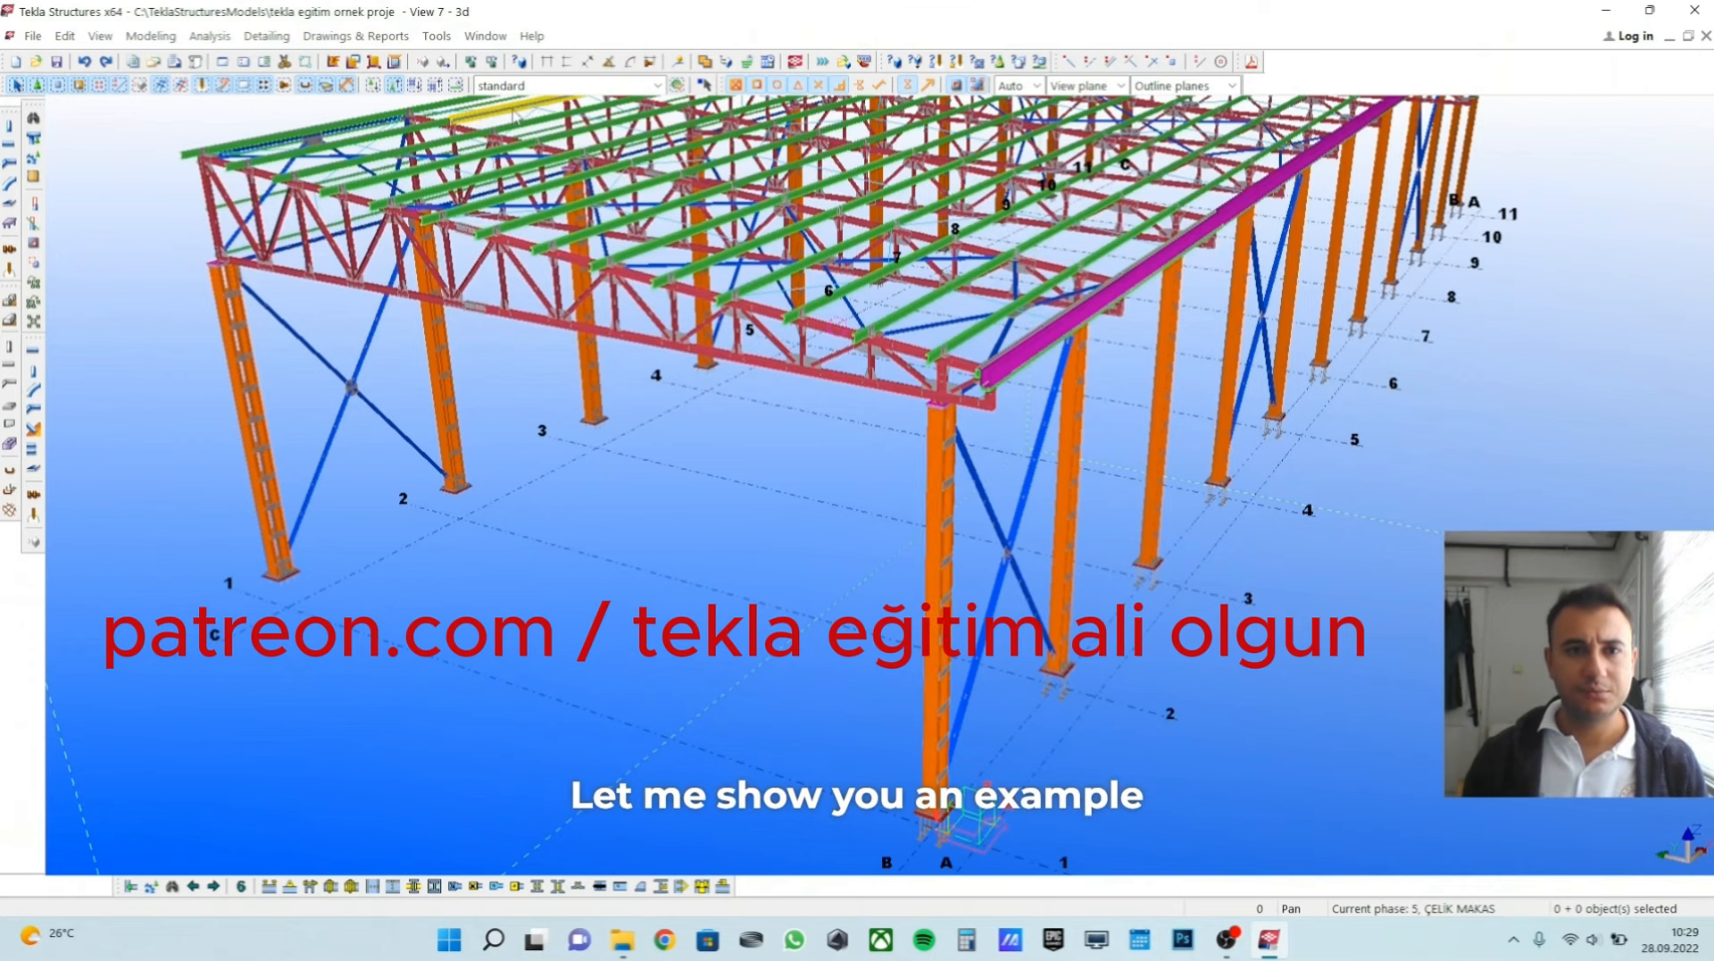
left_click(355, 36)
left_click(370, 86)
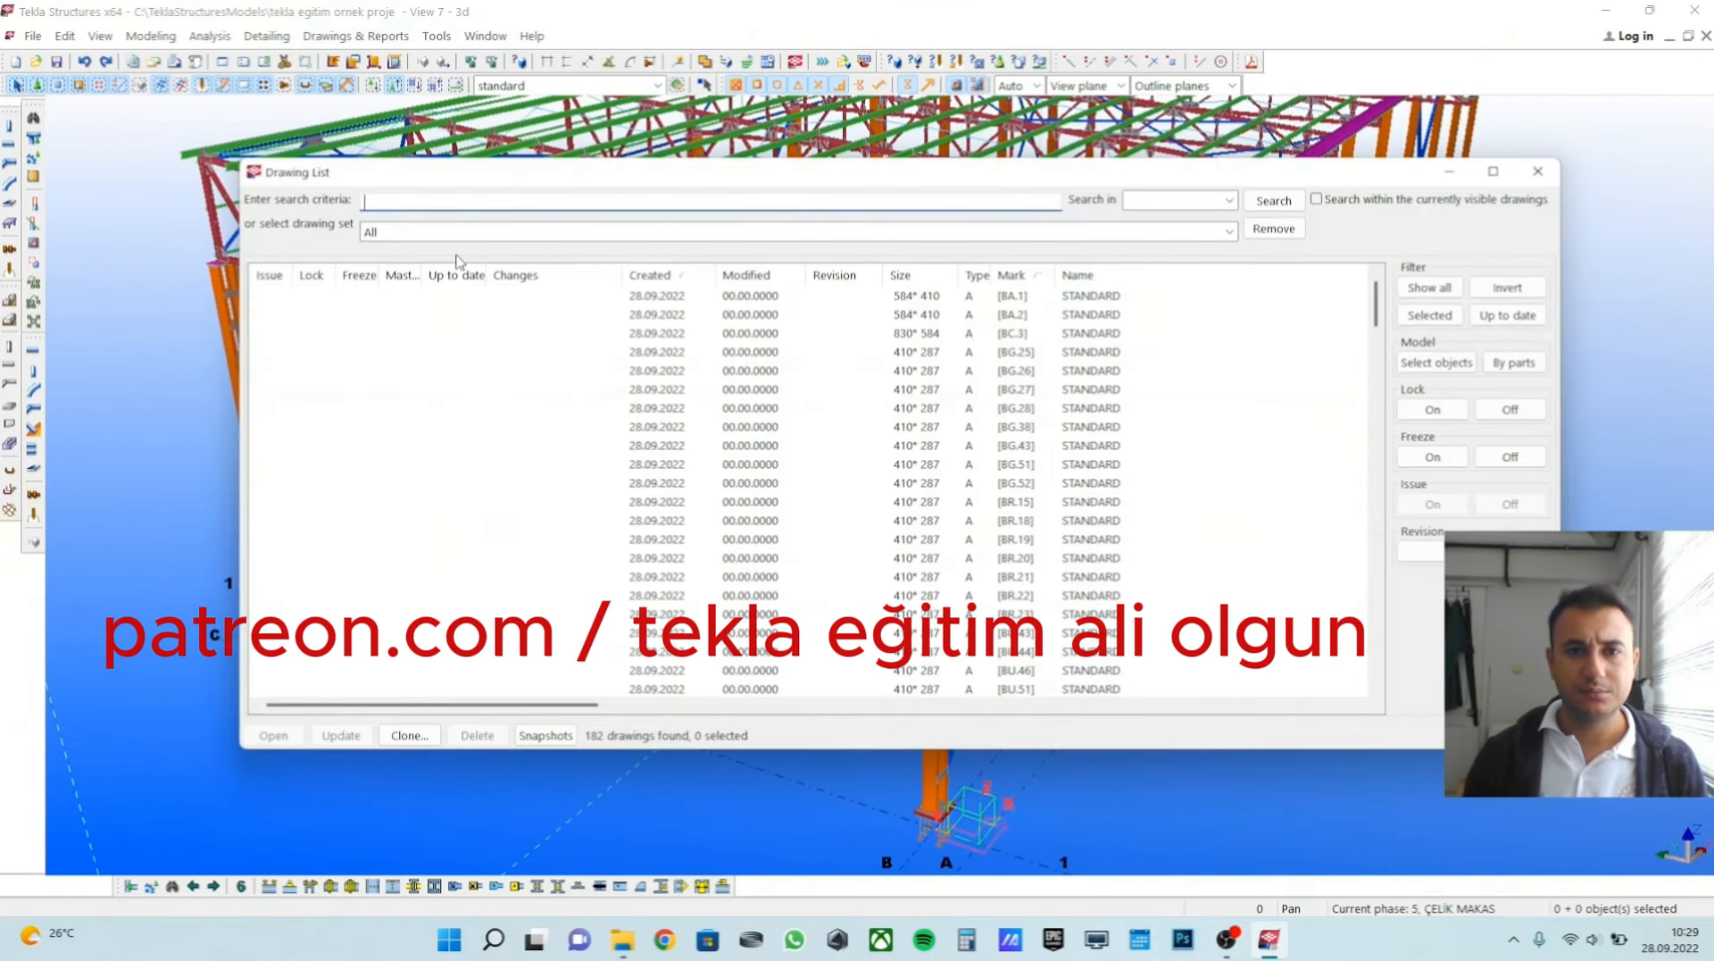
left_click(448, 232)
left_click(406, 384)
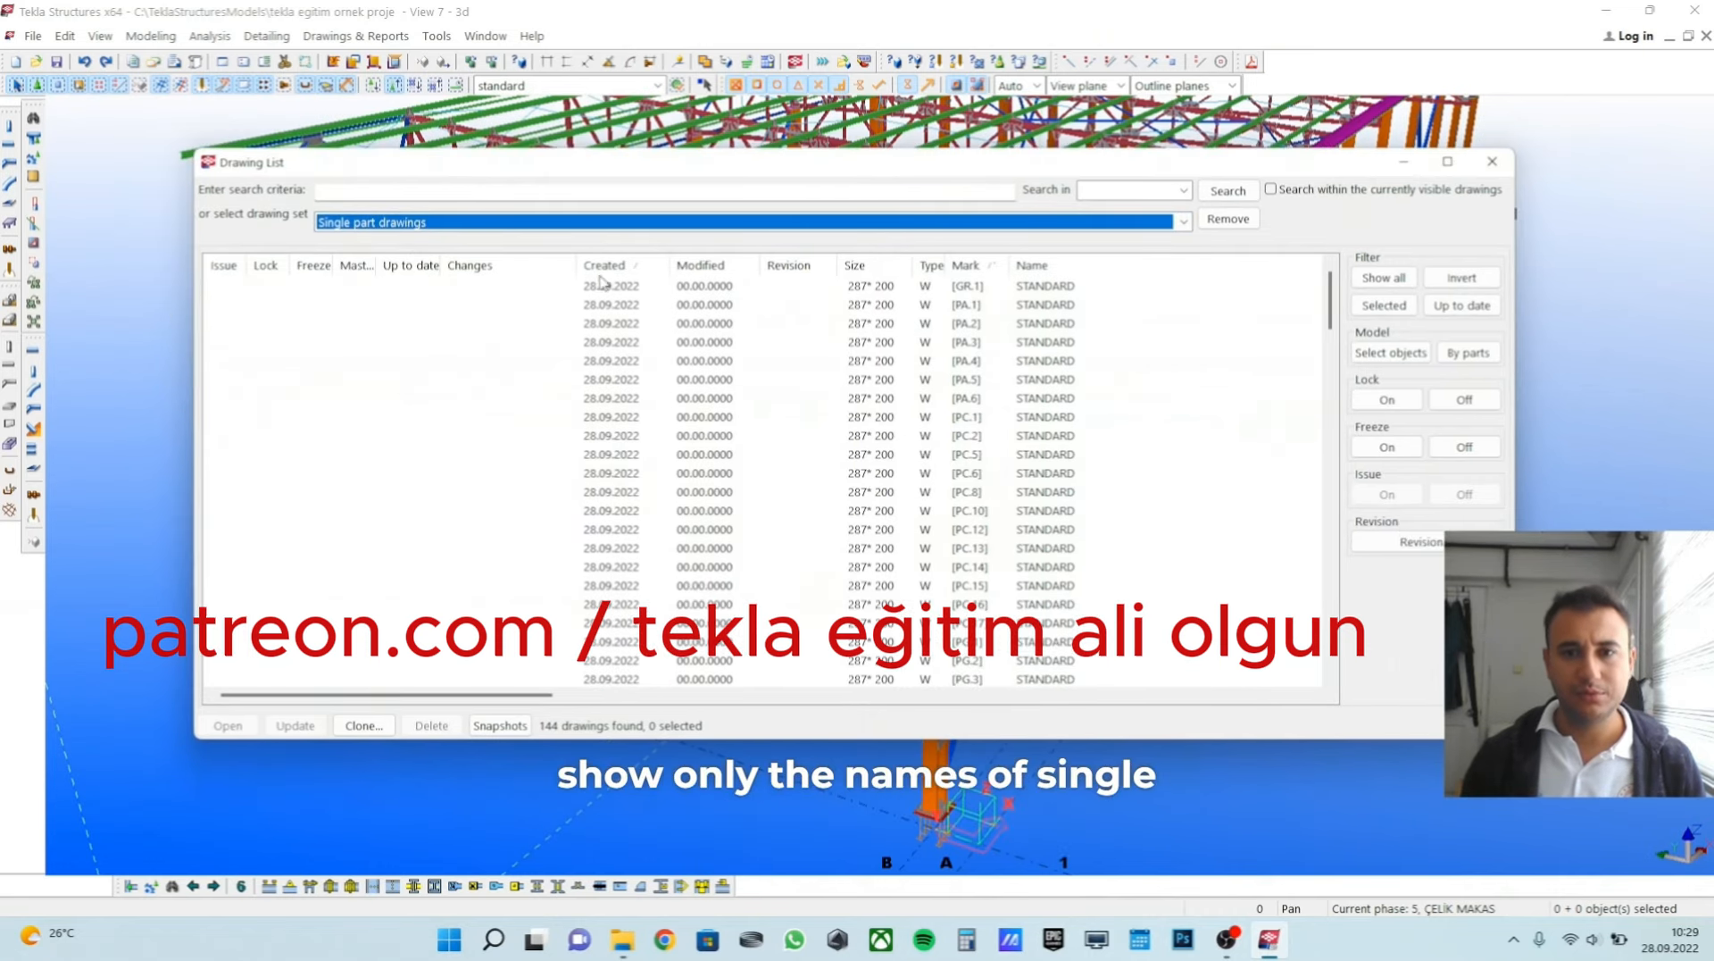
Select the column part drawings PC.1 to PC.17 together, and check individual PC marks one by one.
left_click(982, 419)
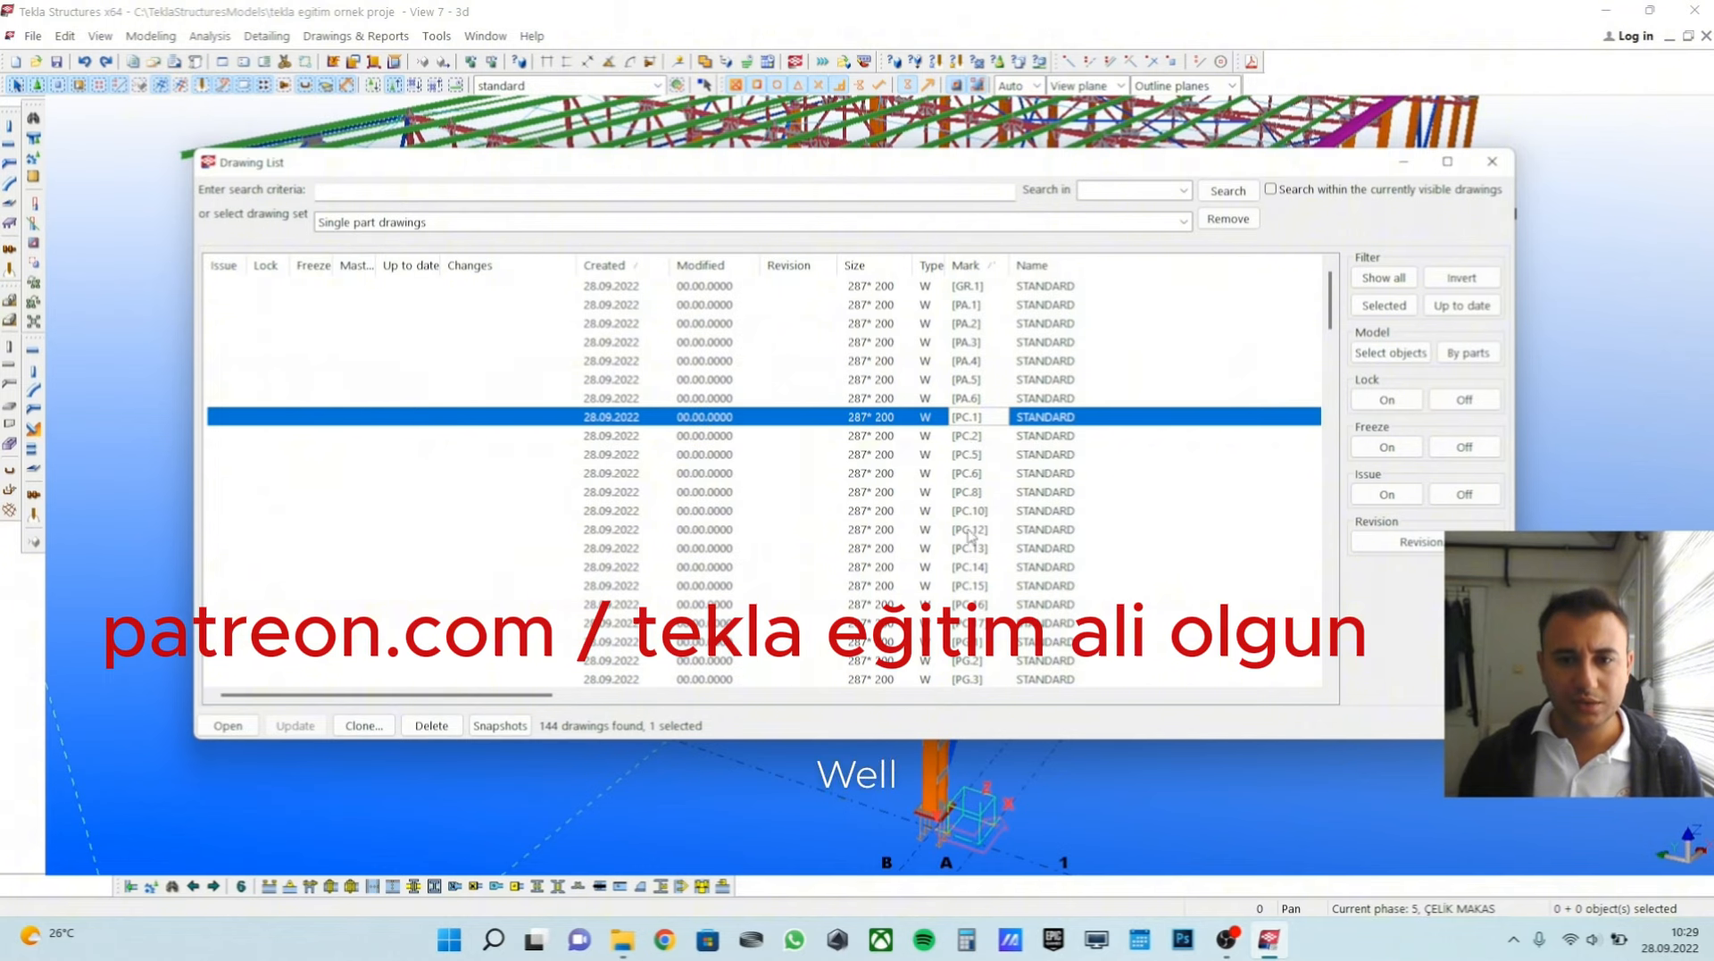
left_click(981, 625, "shift")
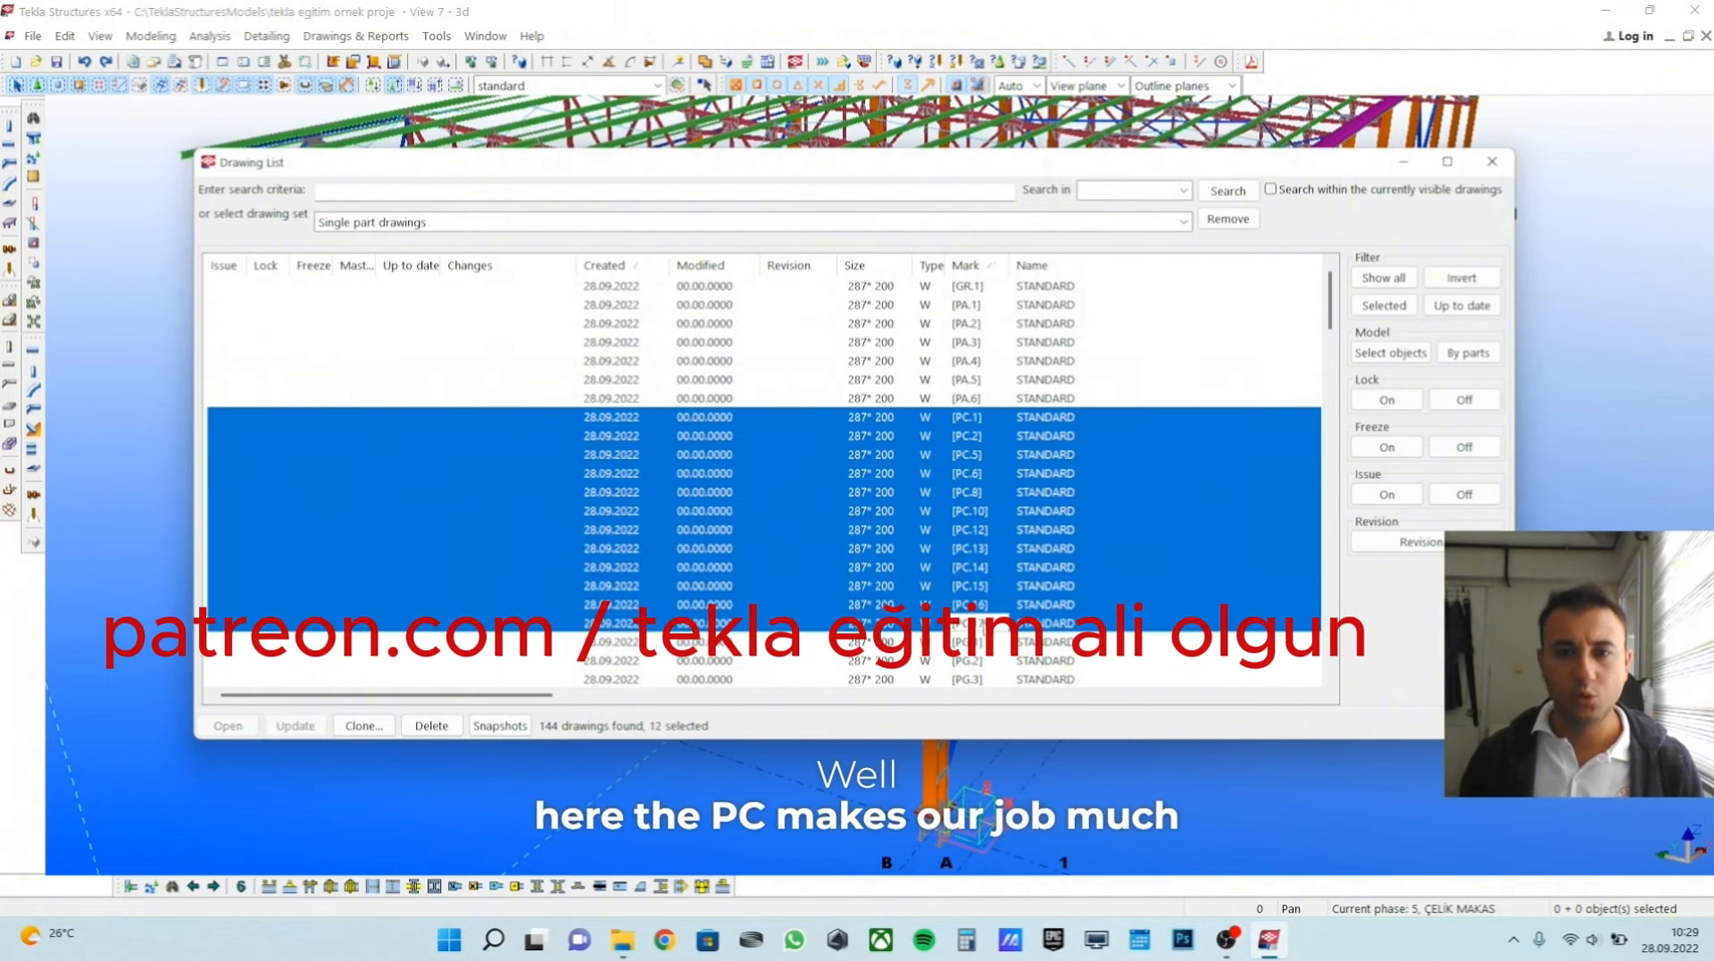
left_click(977, 423)
left_click(977, 471)
left_click(978, 548)
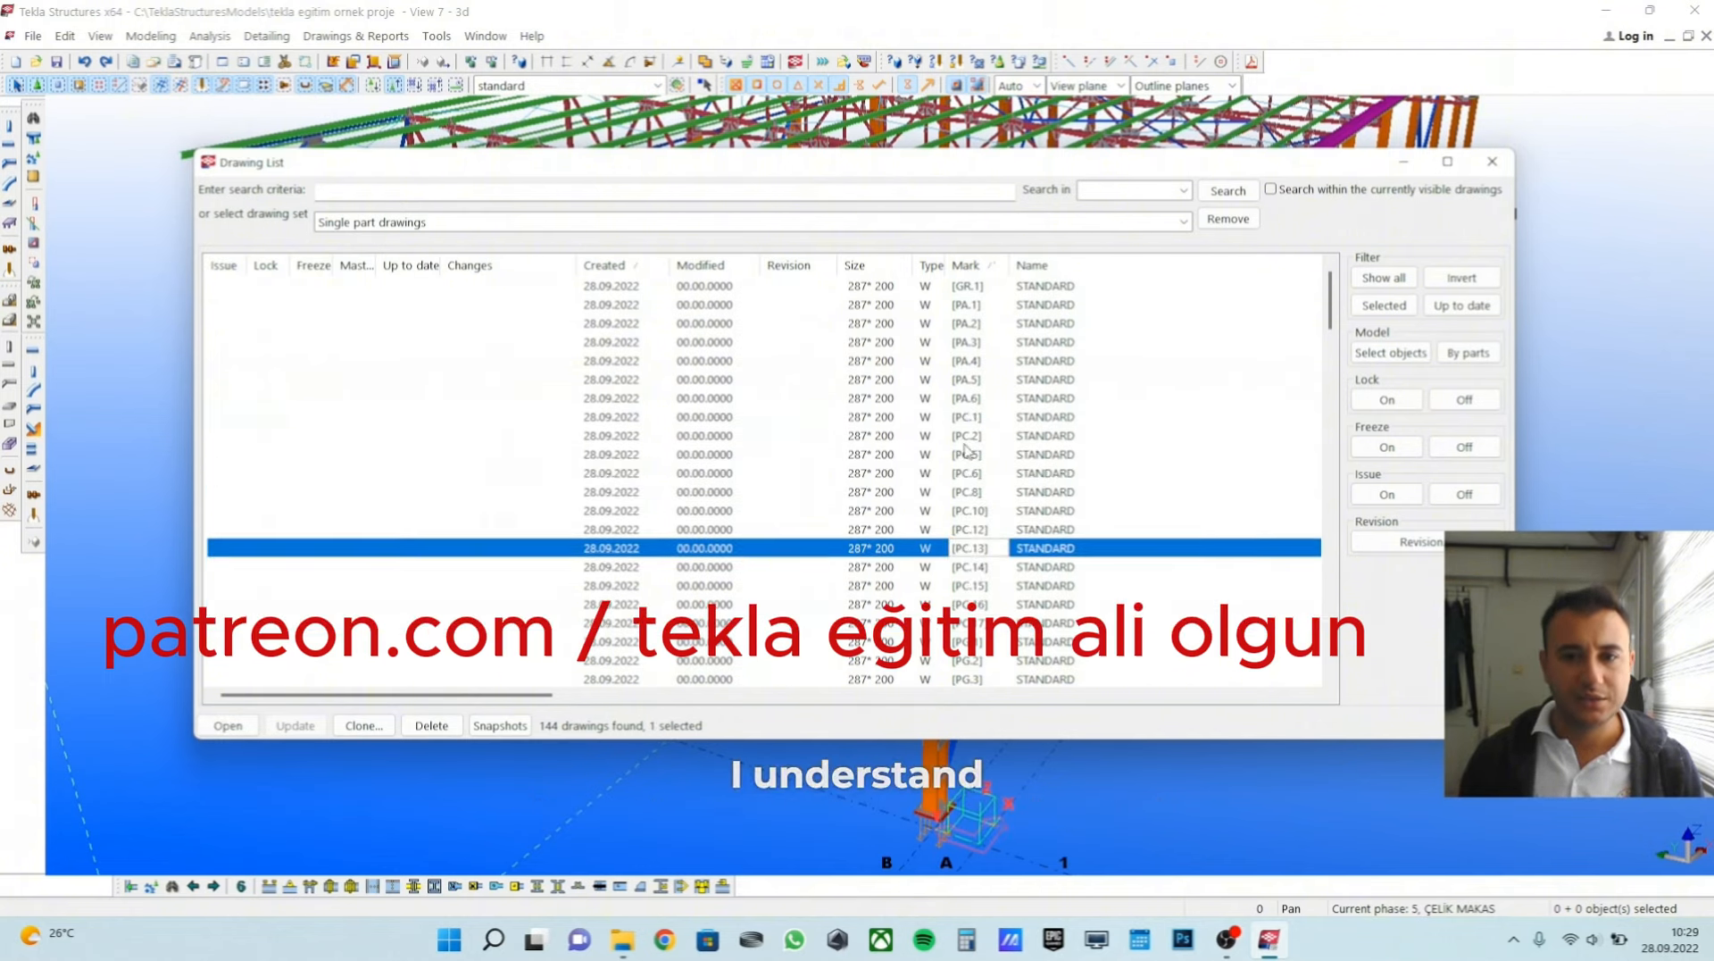
left_click(976, 436)
left_click(976, 419, "ctrl")
left_click(978, 423)
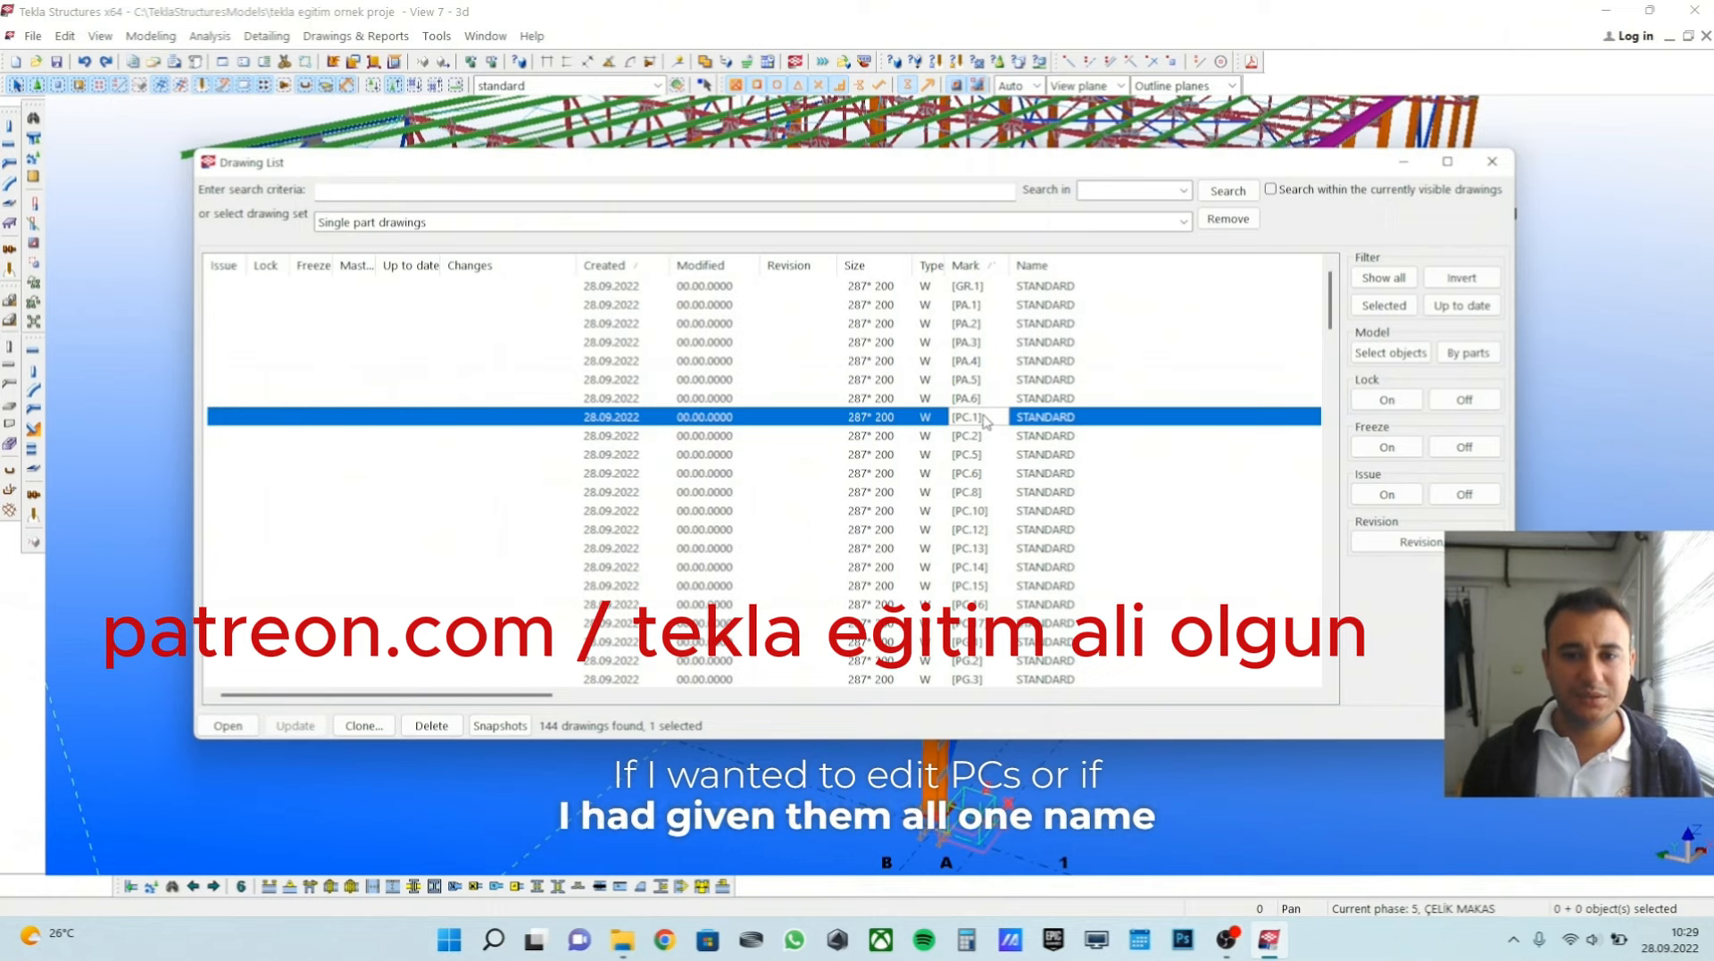
Select the column drawings PC.1 through PC.16 and look through the marks with other prefixes below them.
left_click(953, 510)
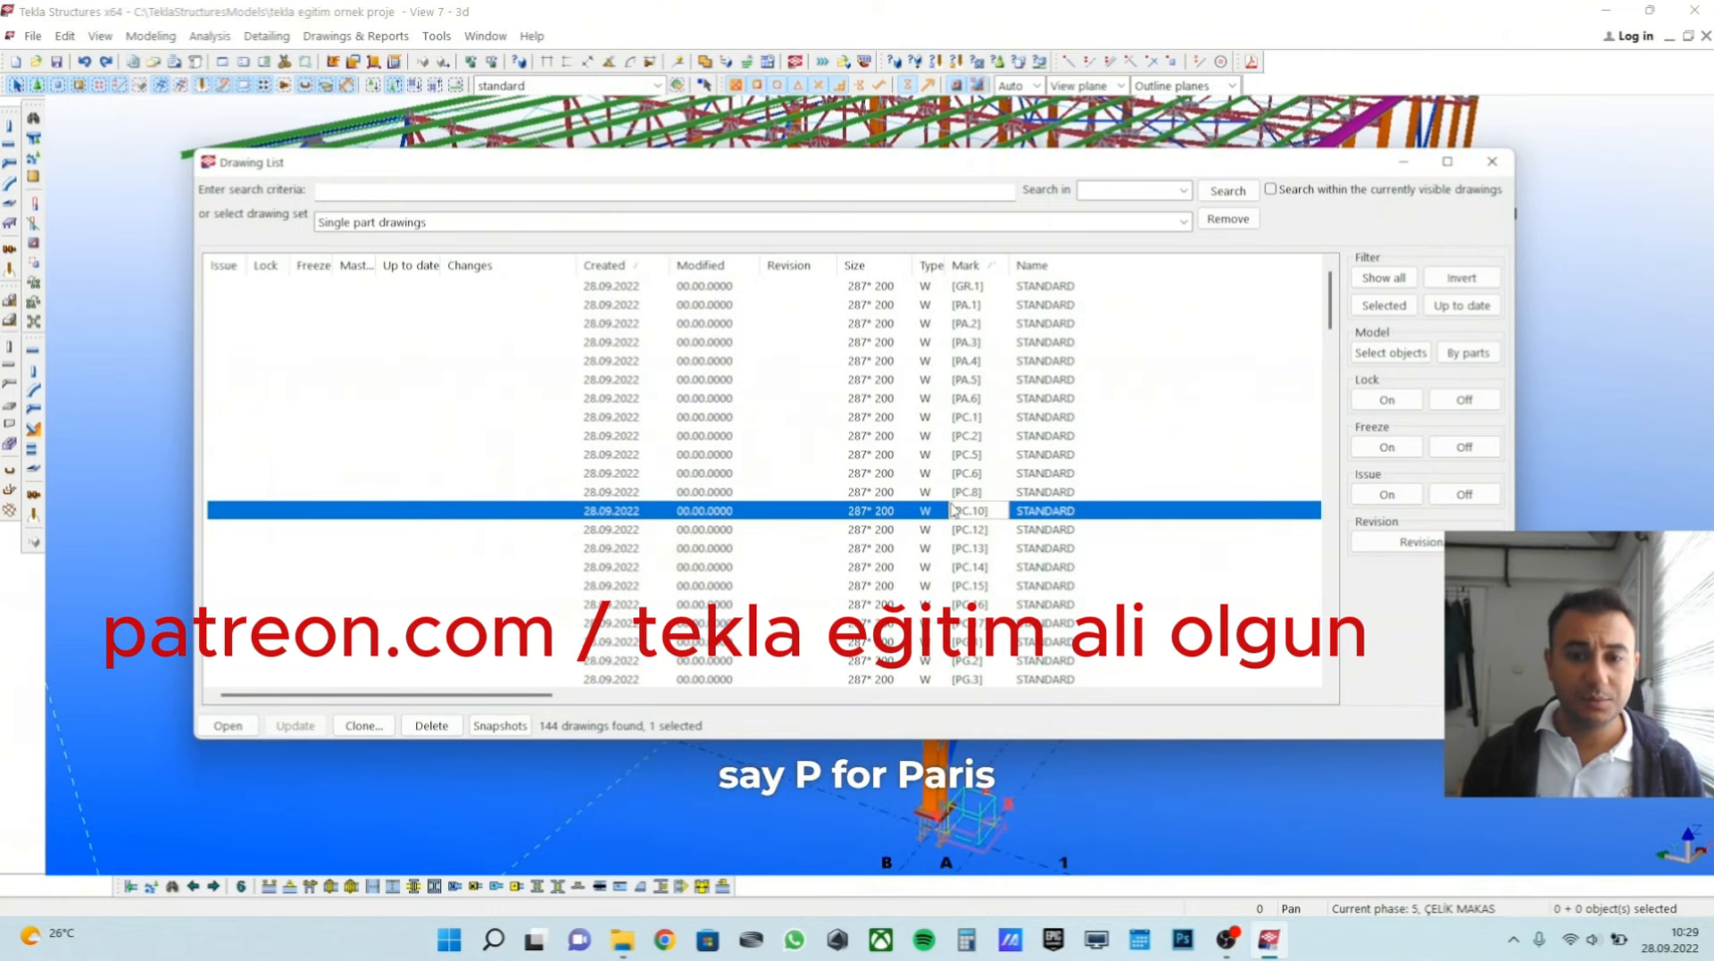
left_click(972, 418)
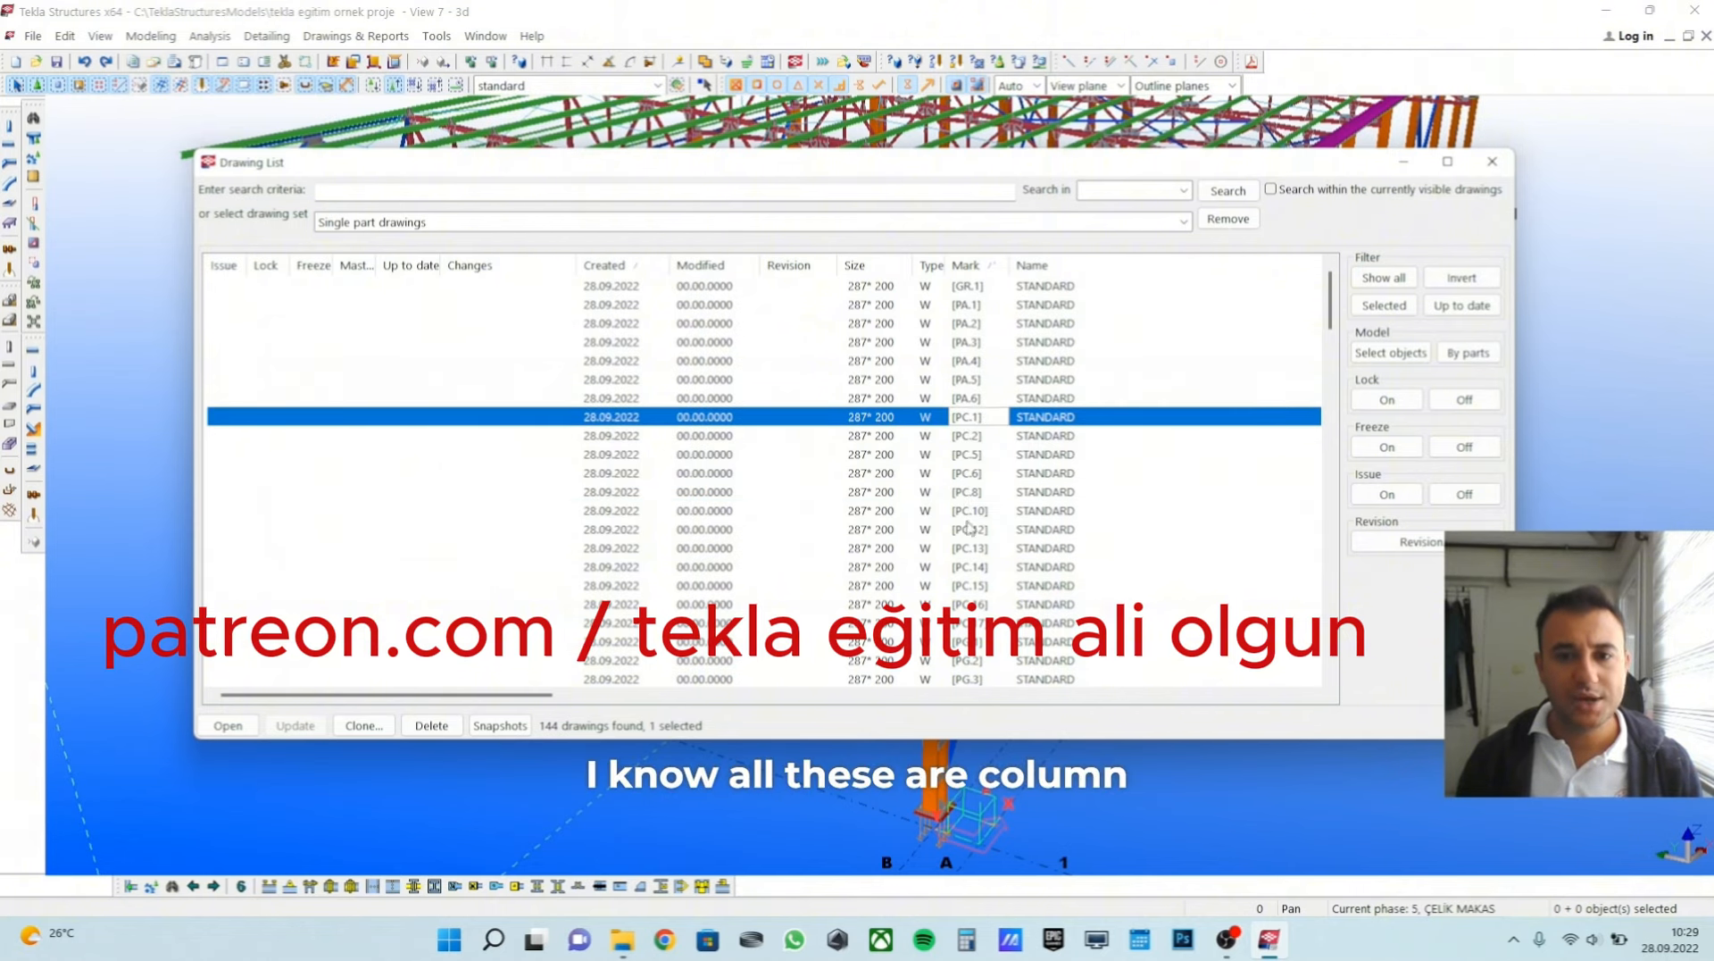
left_click(979, 605, "shift")
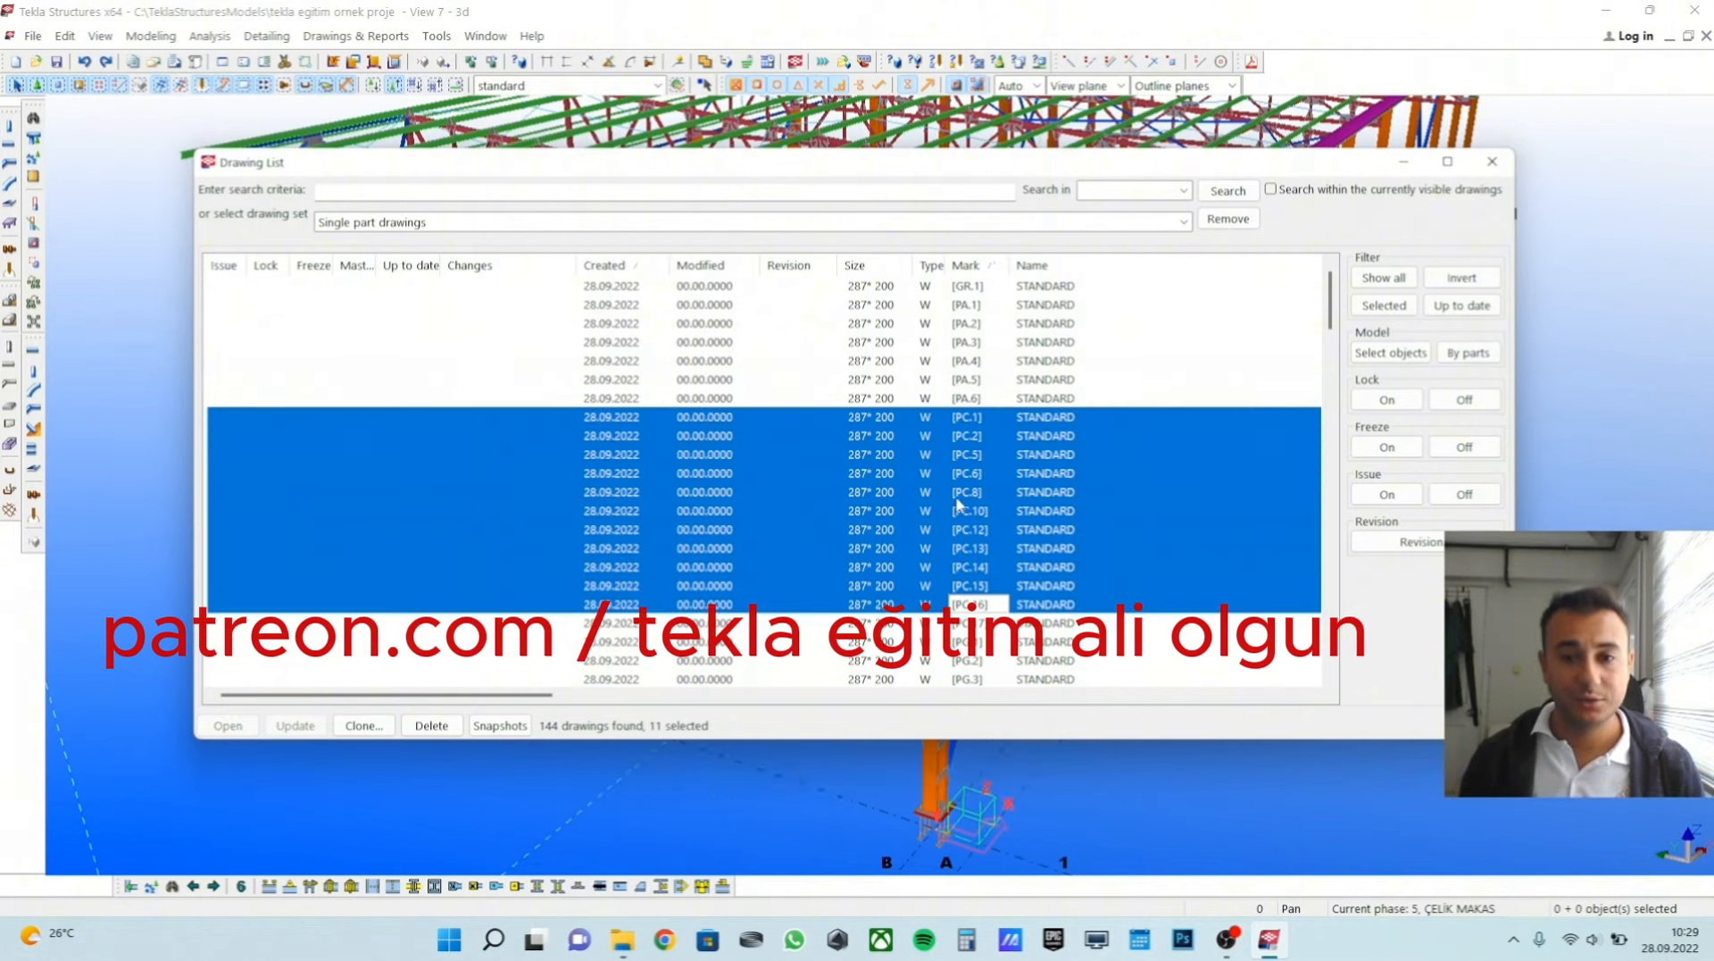
scroll(1012, 453, "down", 1)
scroll(999, 450, "down", 3)
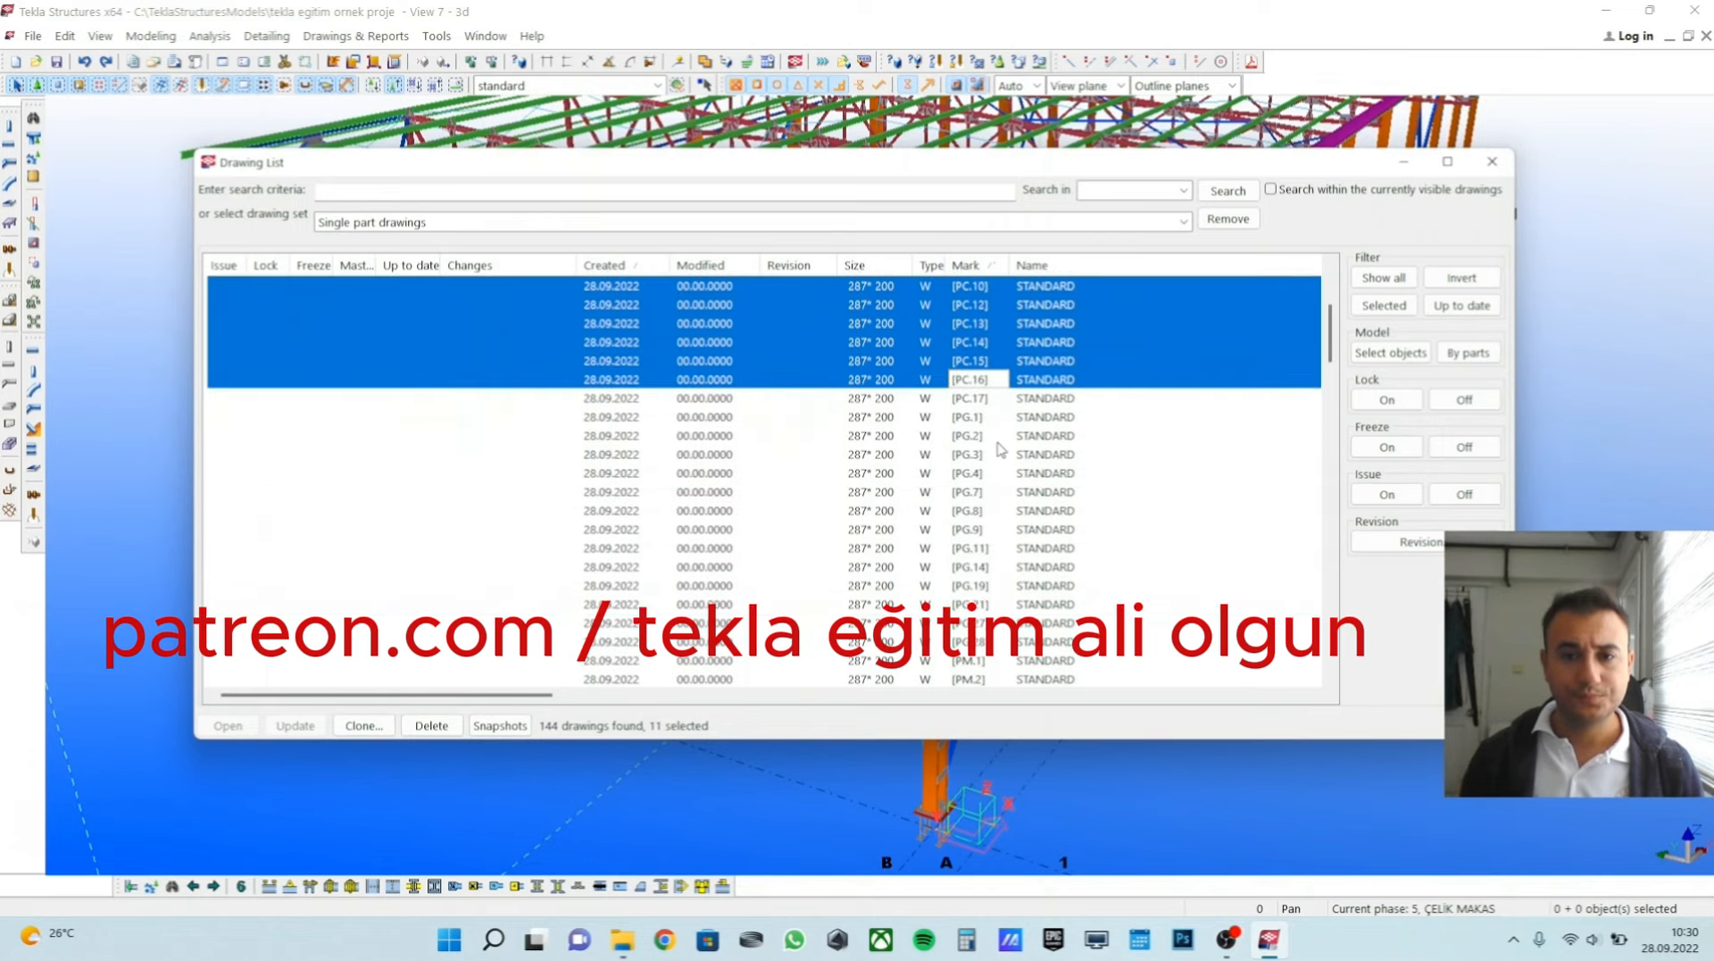
Select the single part drawings PM.6 through PM.29 together, and check the individual PM.23 mark.
scroll(997, 451, "down", 6)
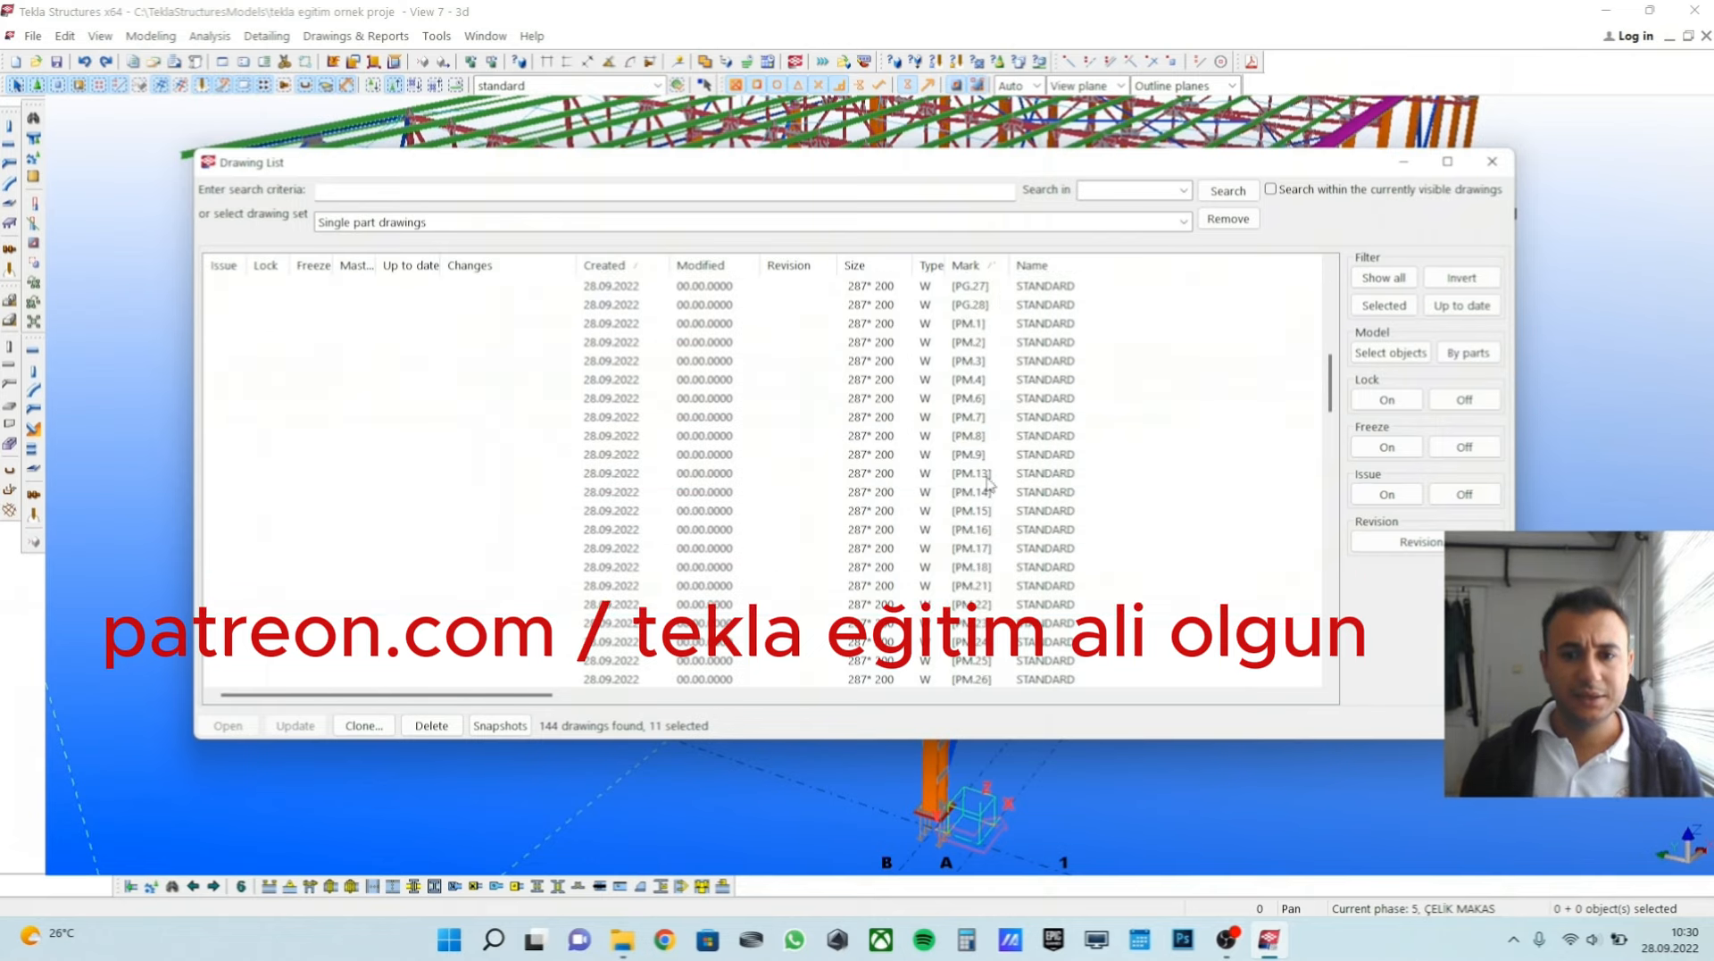
left_click(991, 473)
left_click(977, 406)
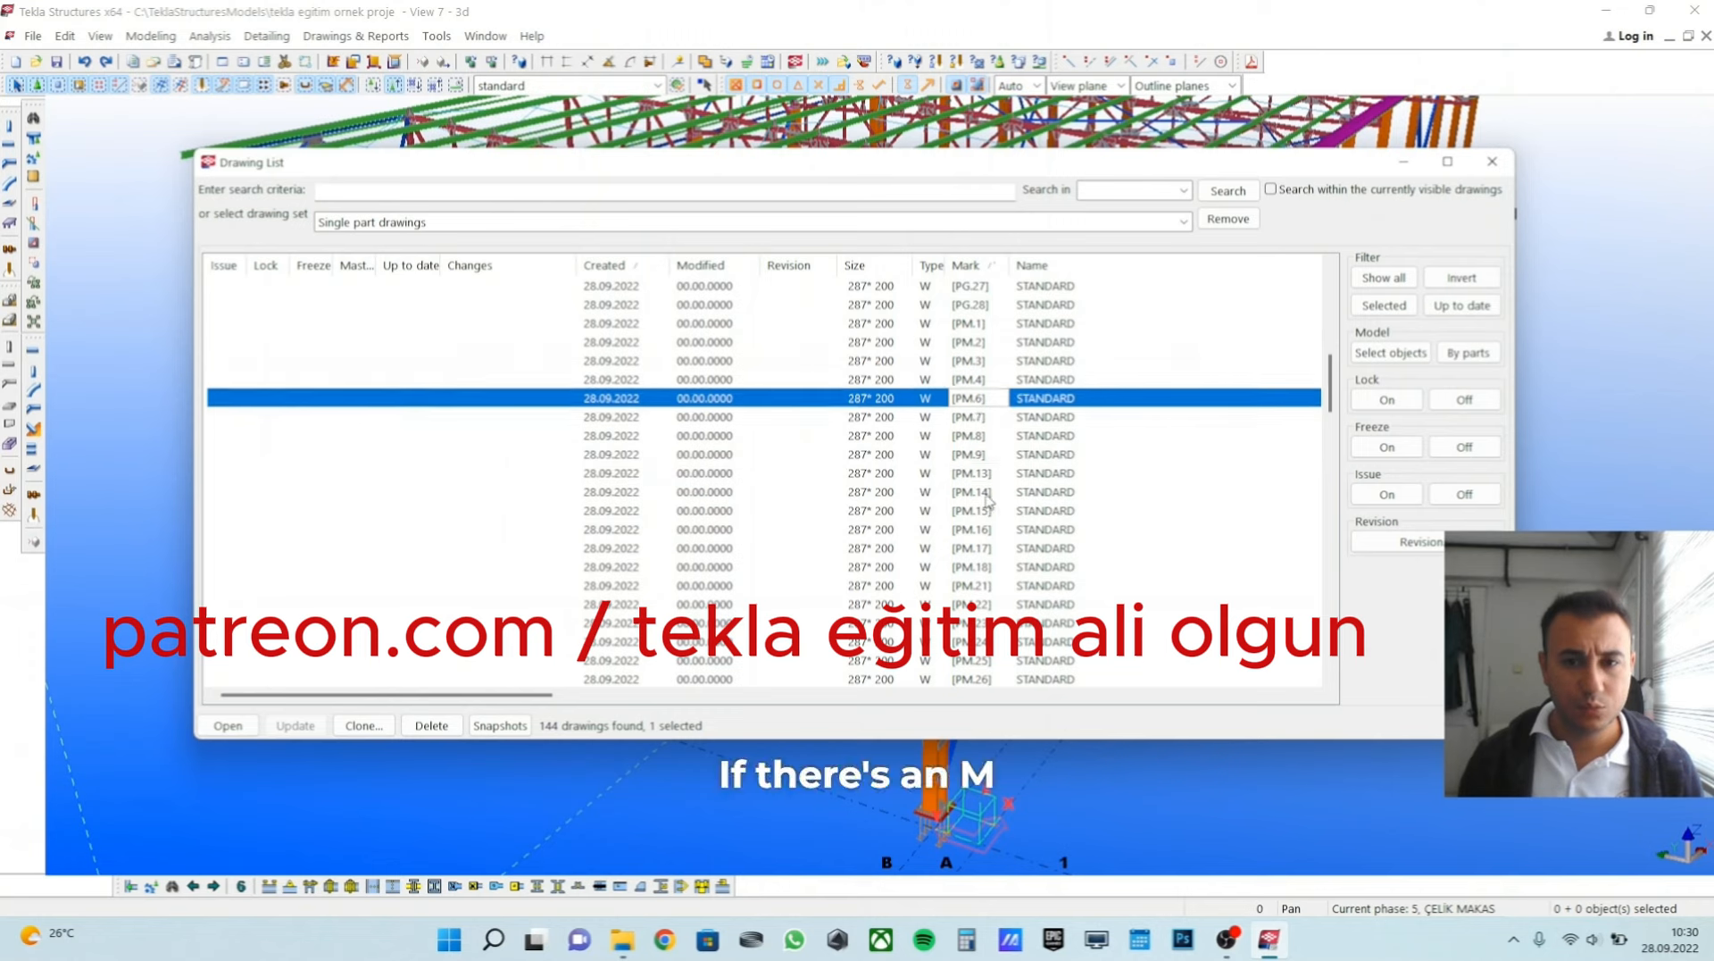
scroll(982, 482, "down", 3)
left_click(984, 570, "shift")
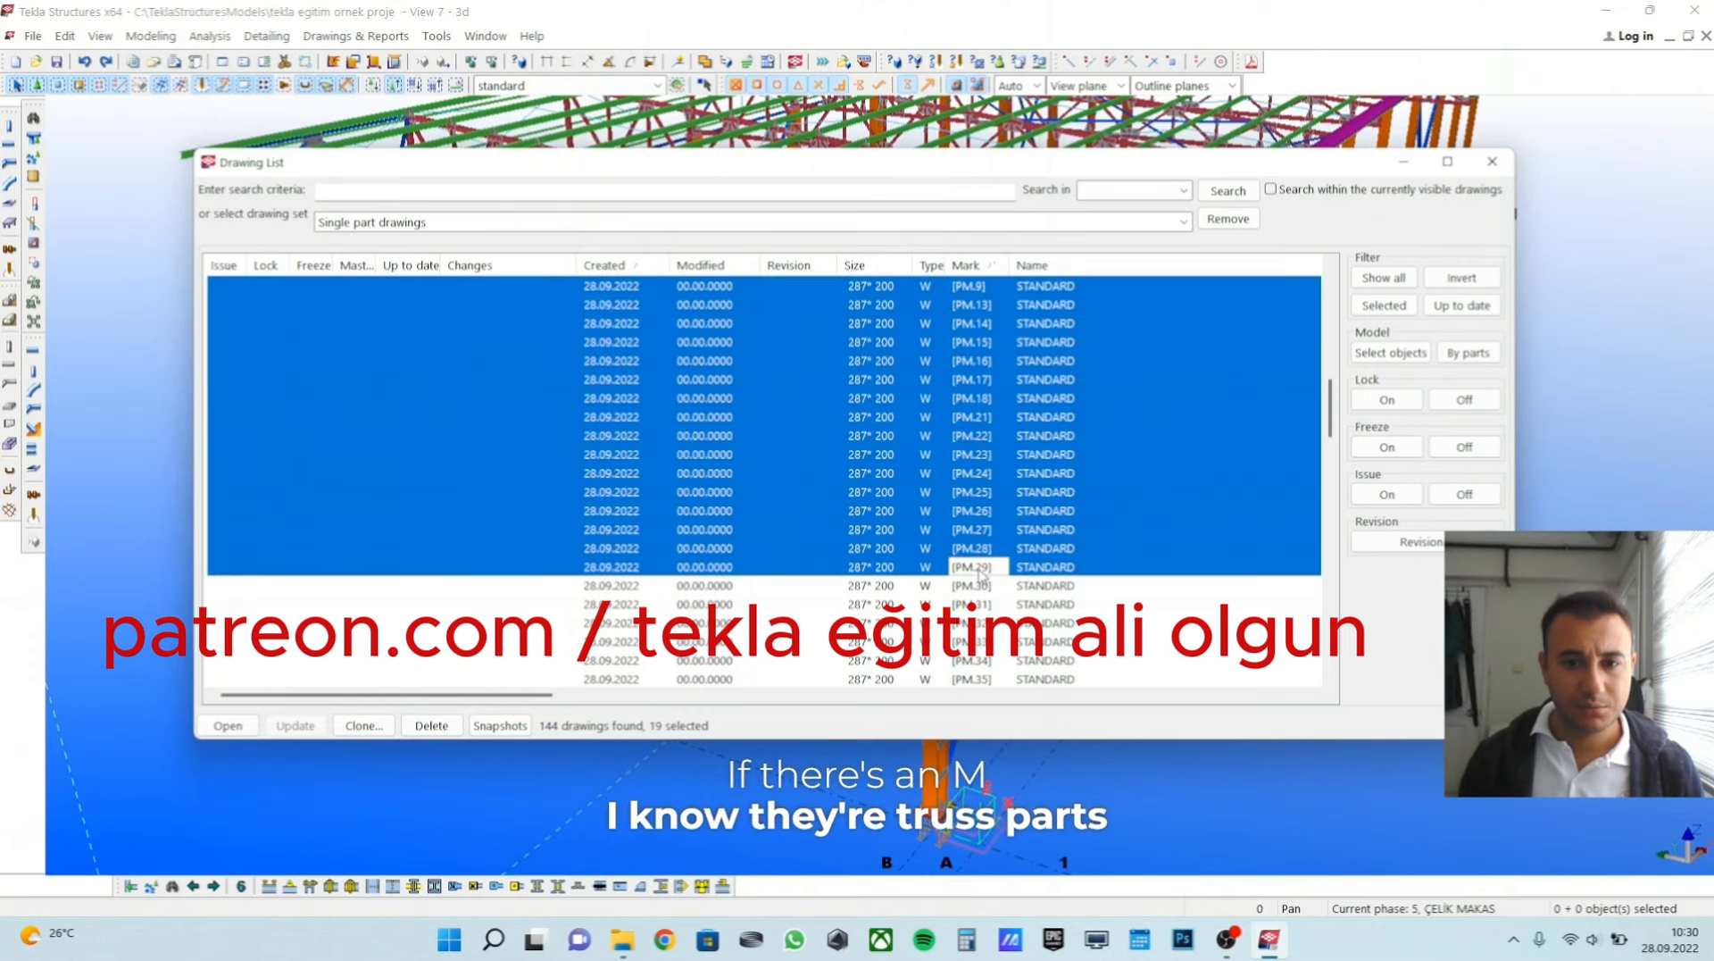
left_click(964, 454)
scroll(954, 433, "up", 2)
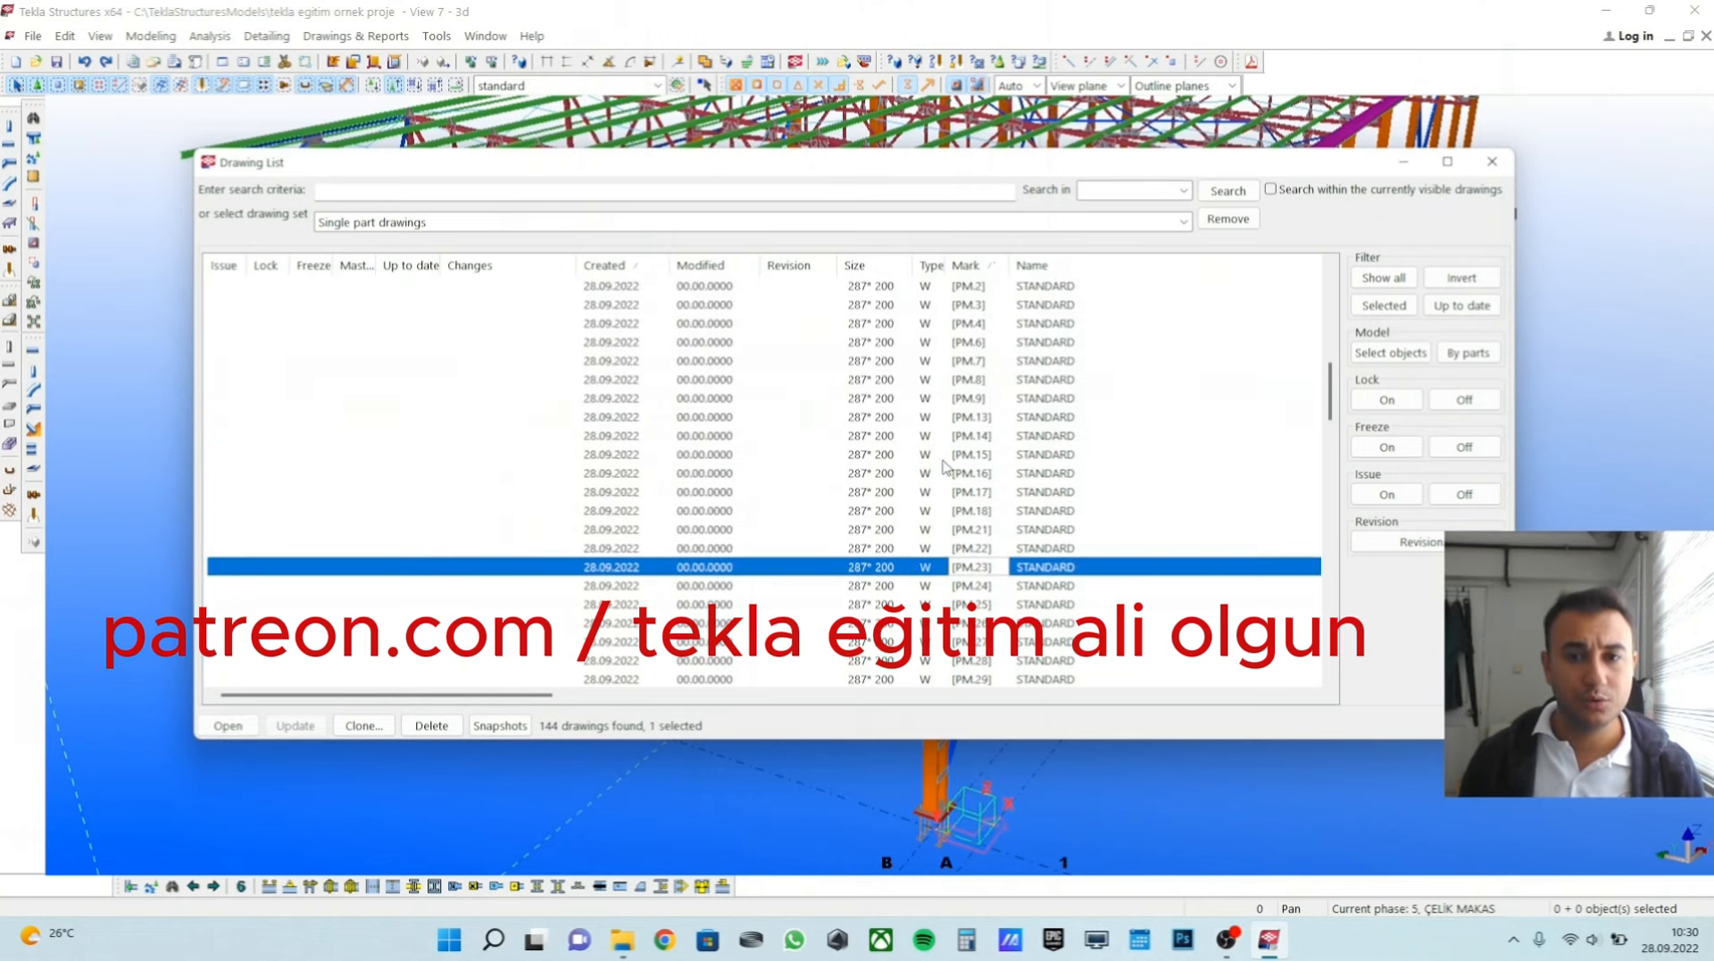
Open single part drawing PM.13, inspect its plate views up close, and close the drawing.
double_click(954, 420)
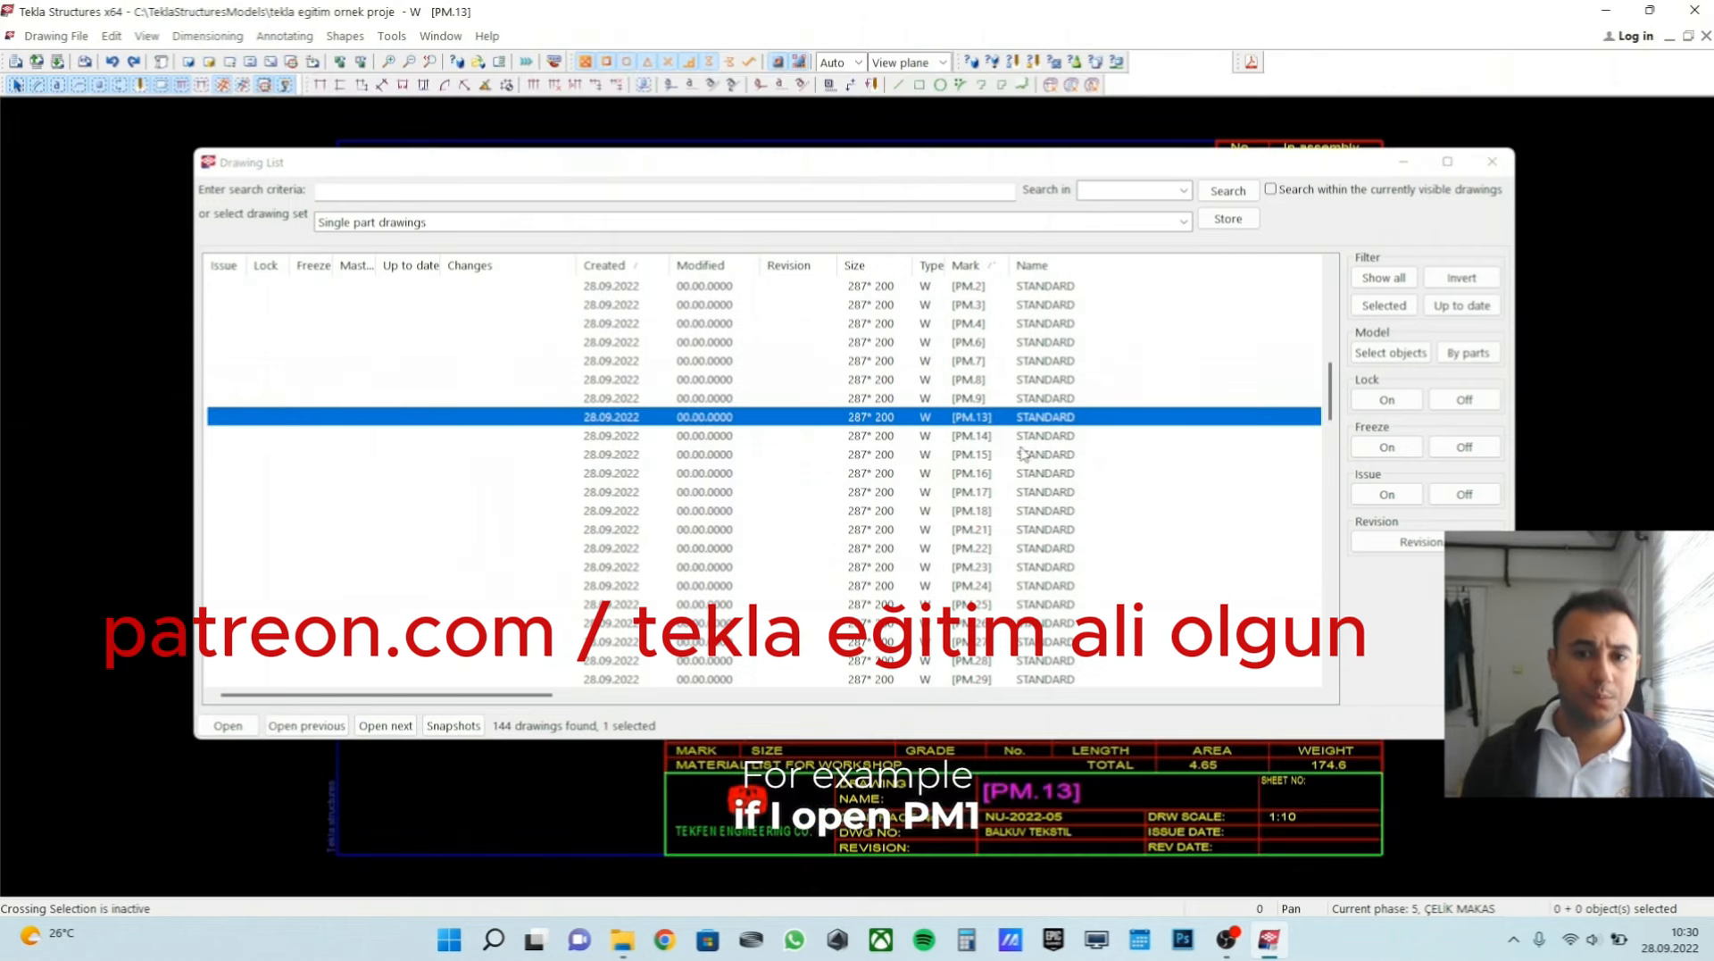
left_click(1403, 161)
scroll(776, 496, "up", 3)
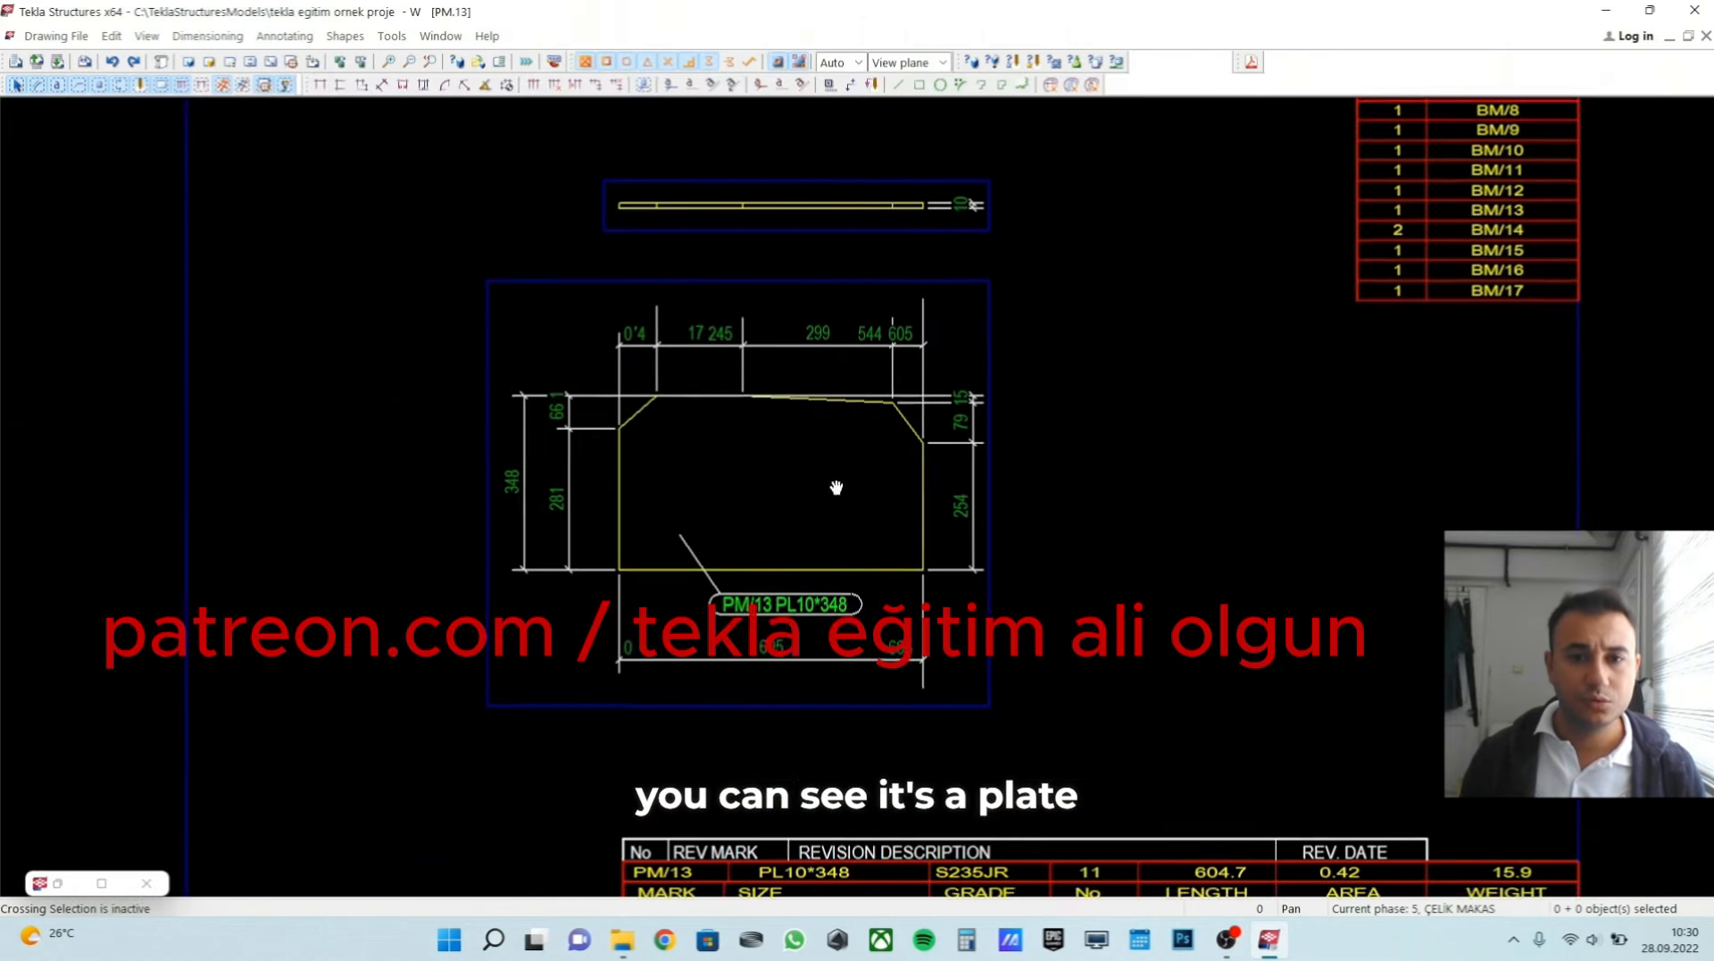
left_click(1706, 36)
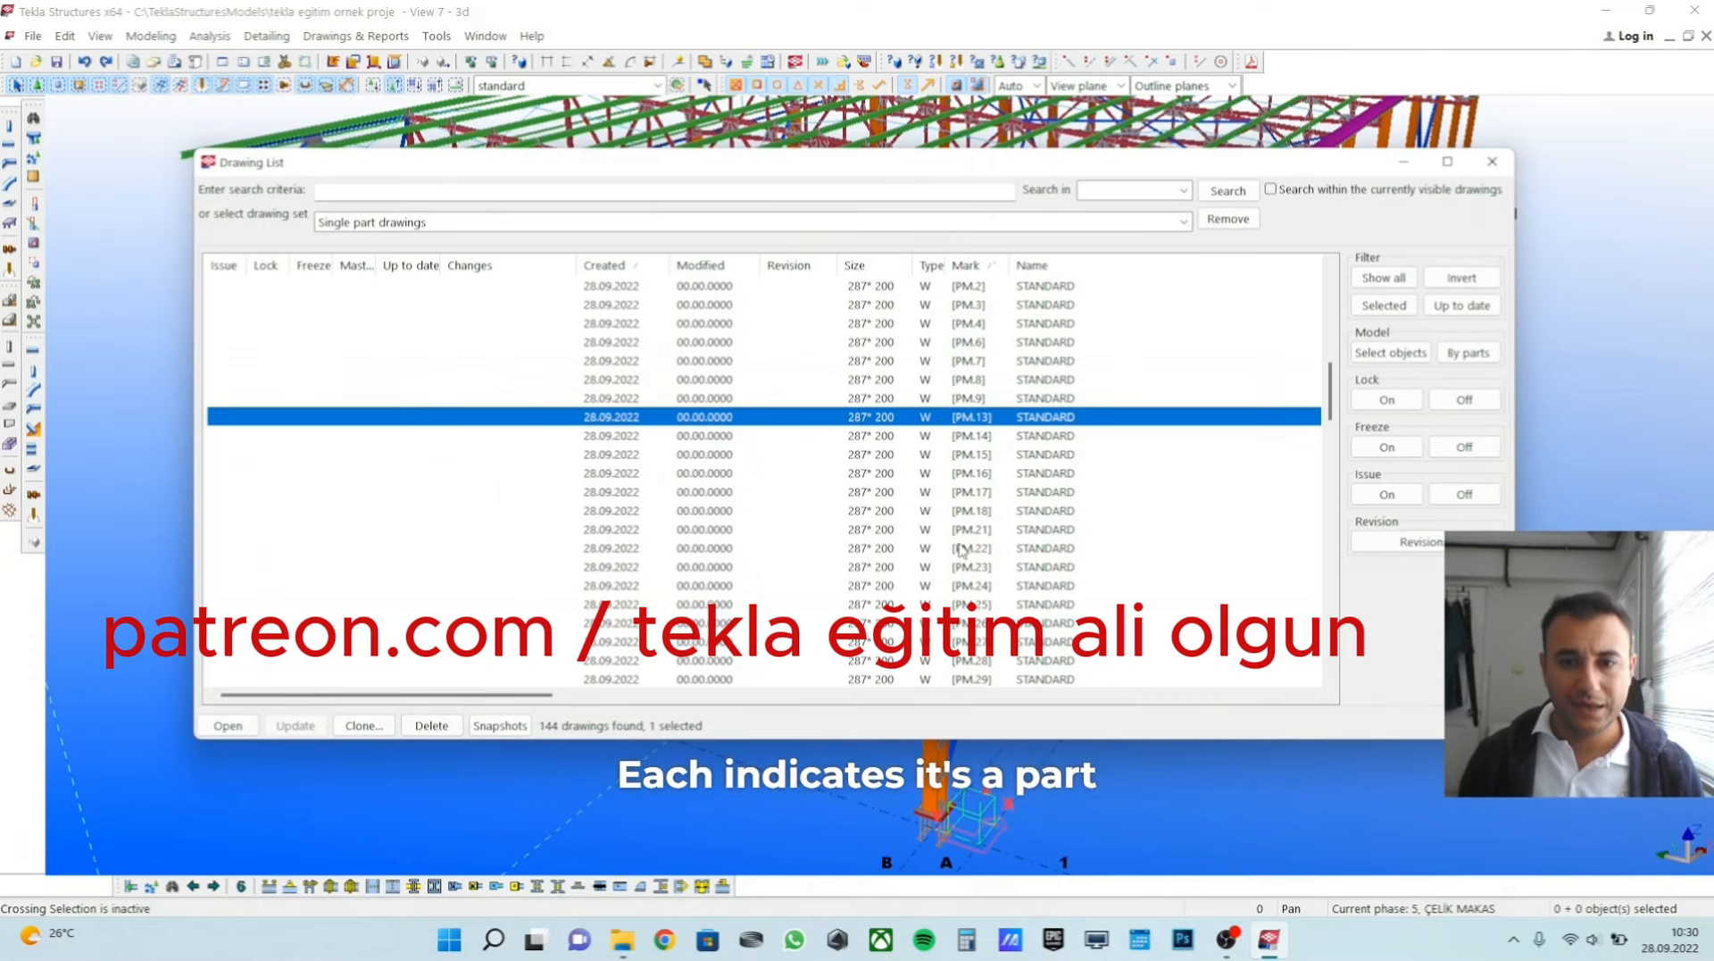
Limit the drawing list to the assembly drawings set and look through its B-prefixed marks.
scroll(961, 548, "down", 20)
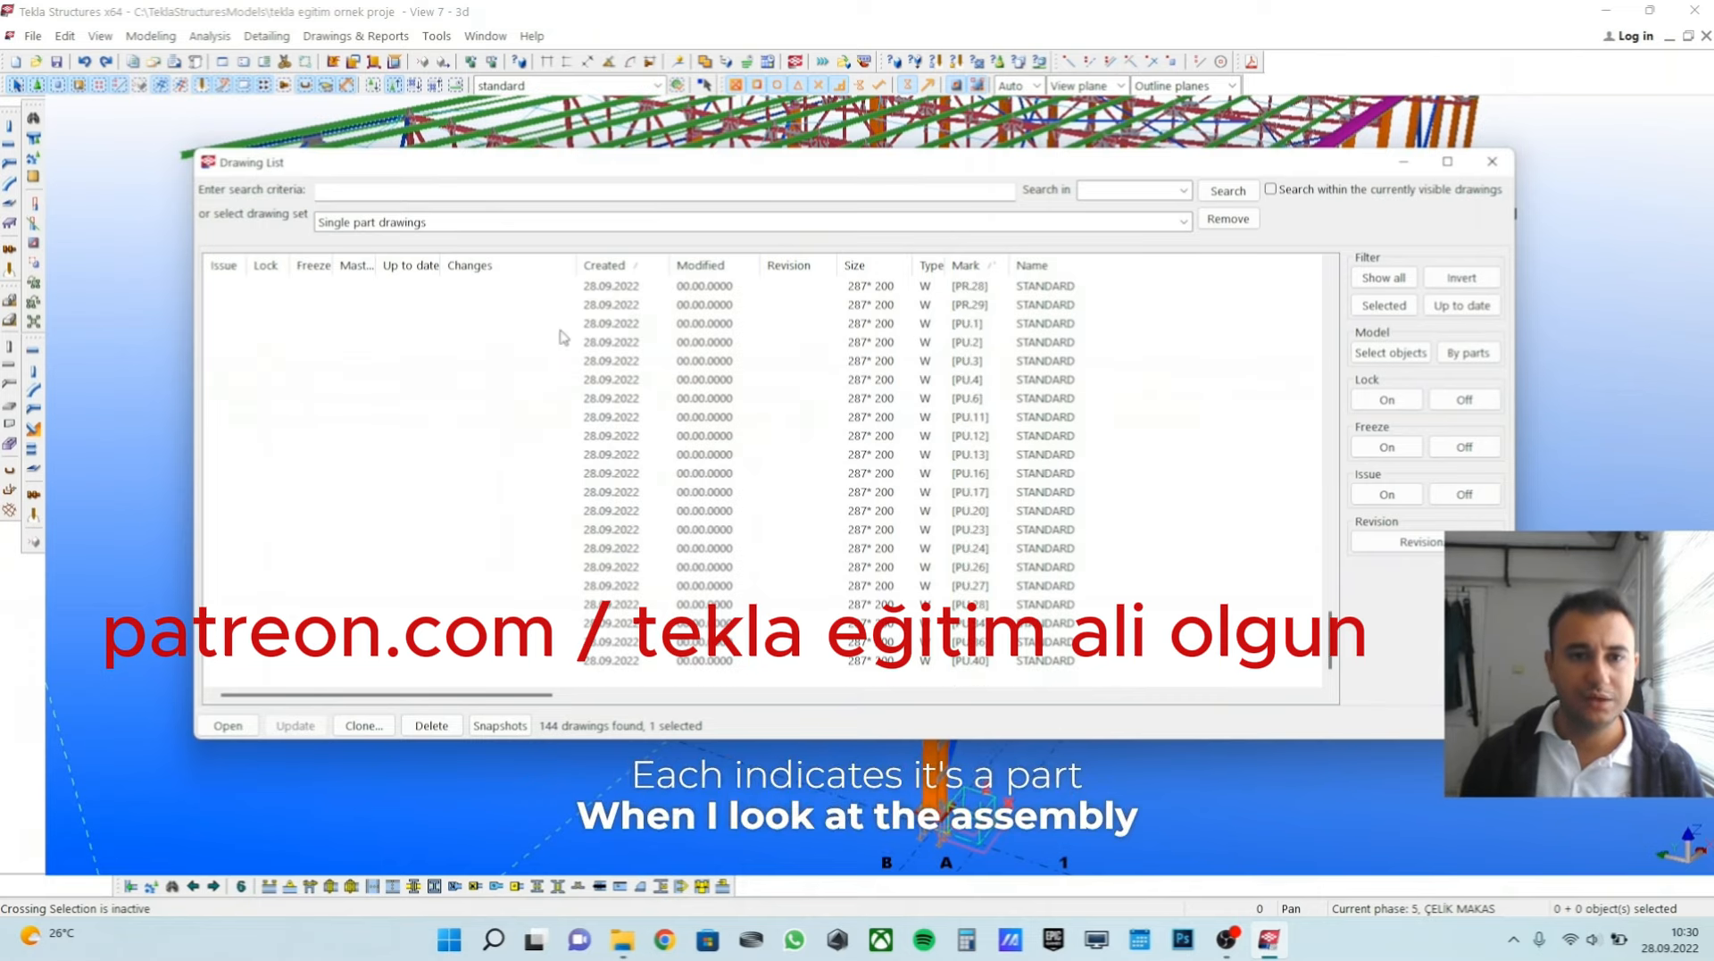
left_click(448, 224)
left_click(380, 414)
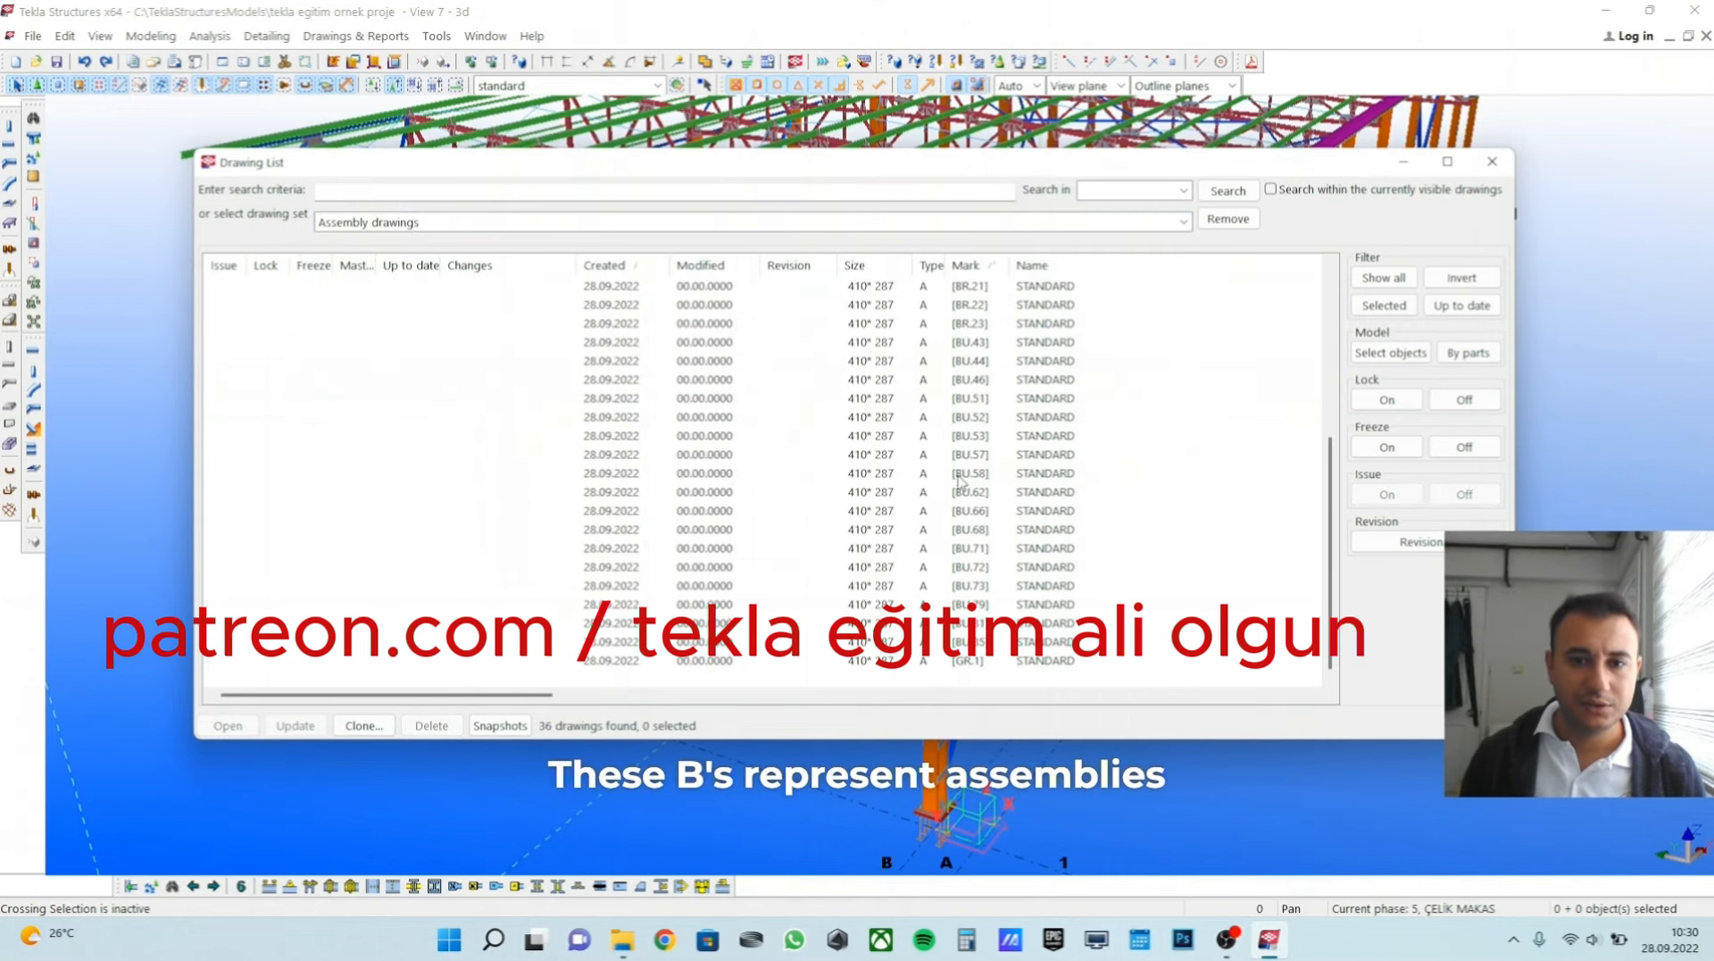
scroll(968, 528, "up", 5)
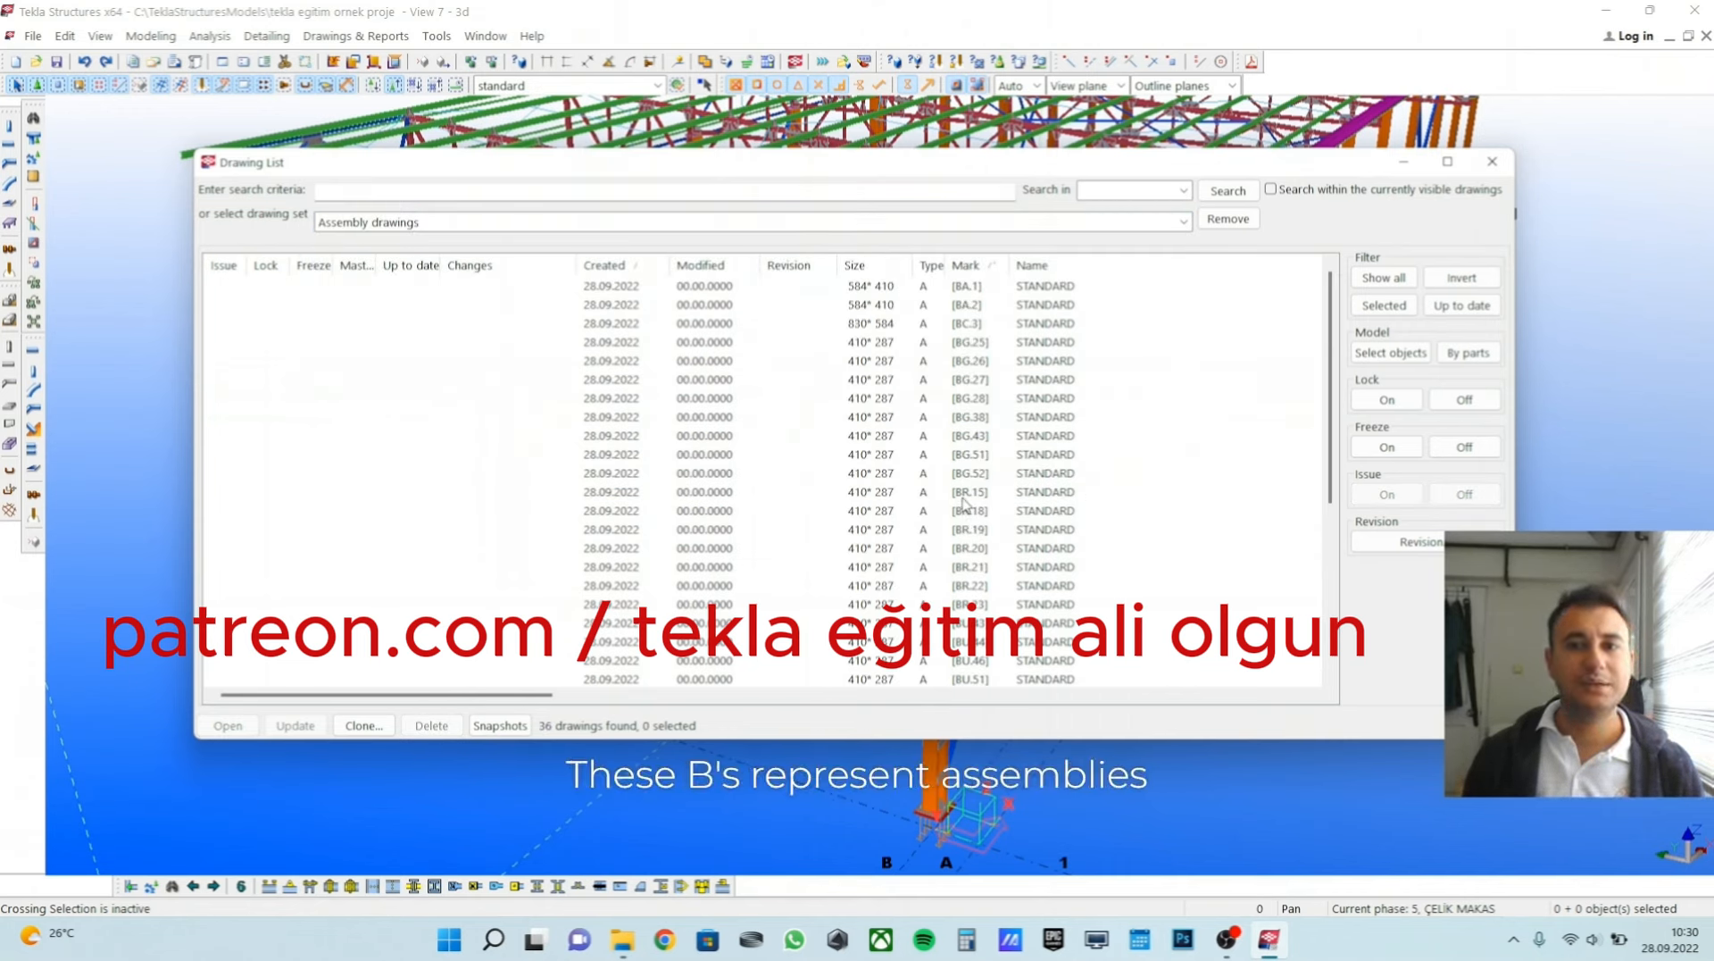
scroll(1011, 496, "down", 5)
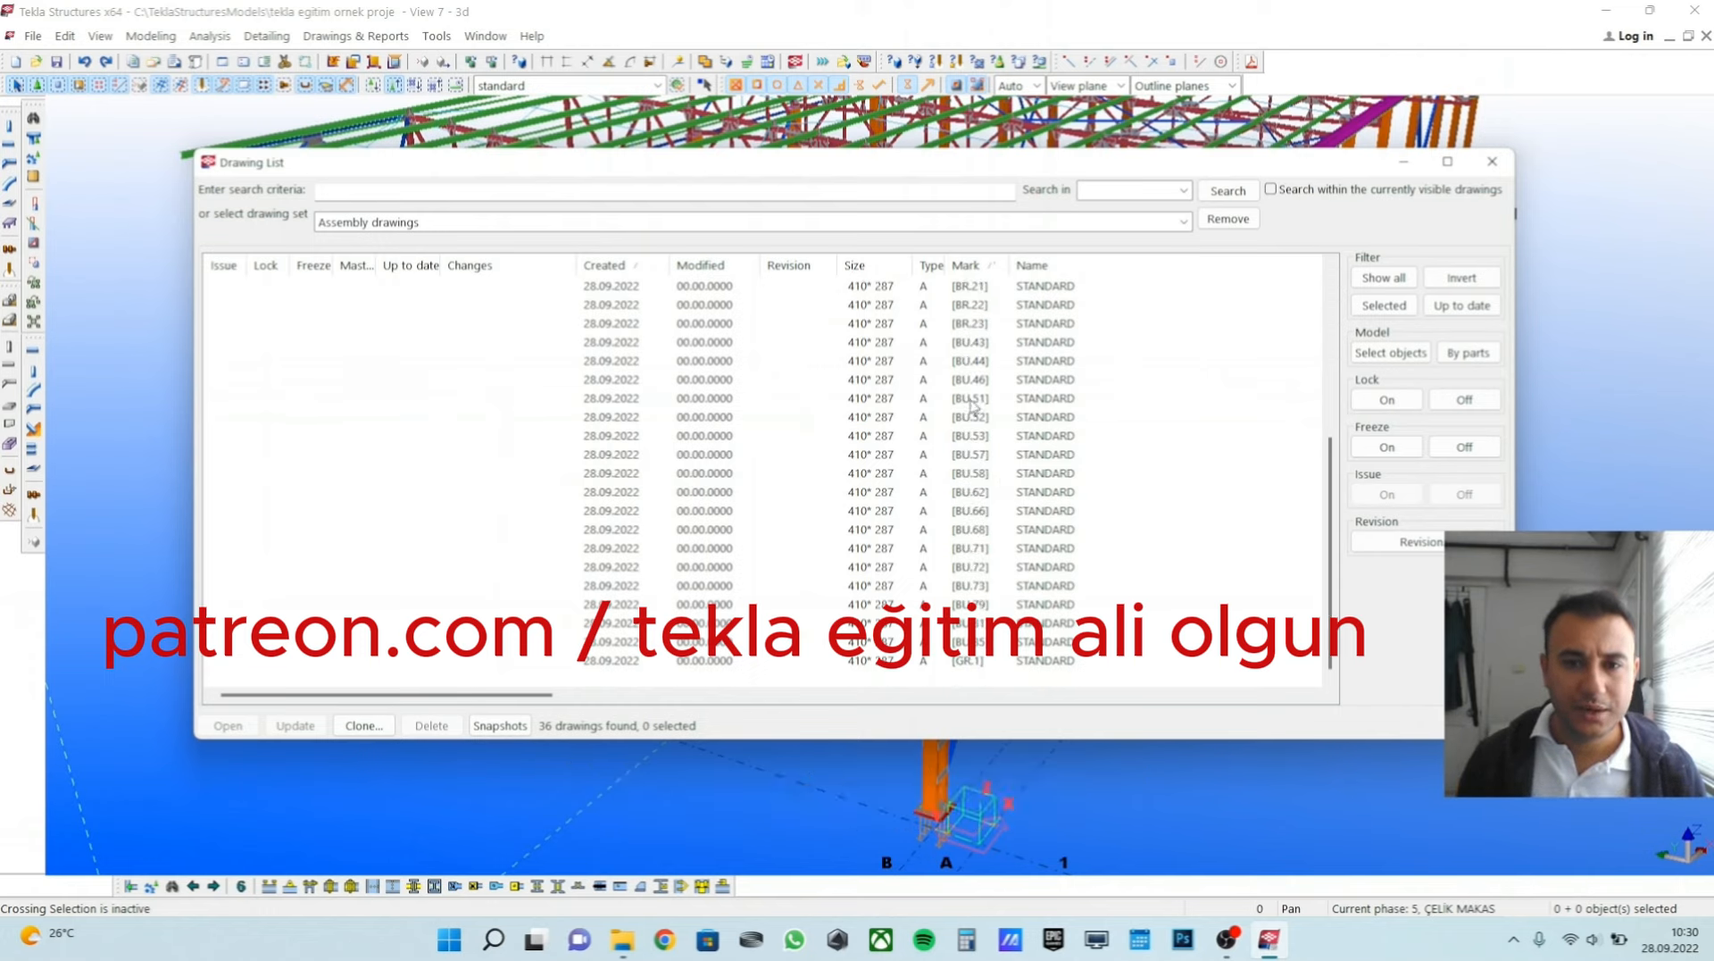
Select the BU assembly drawings from BU.44 downward as a group, and single out BU.68.
left_click(978, 360)
left_click(979, 624, "shift")
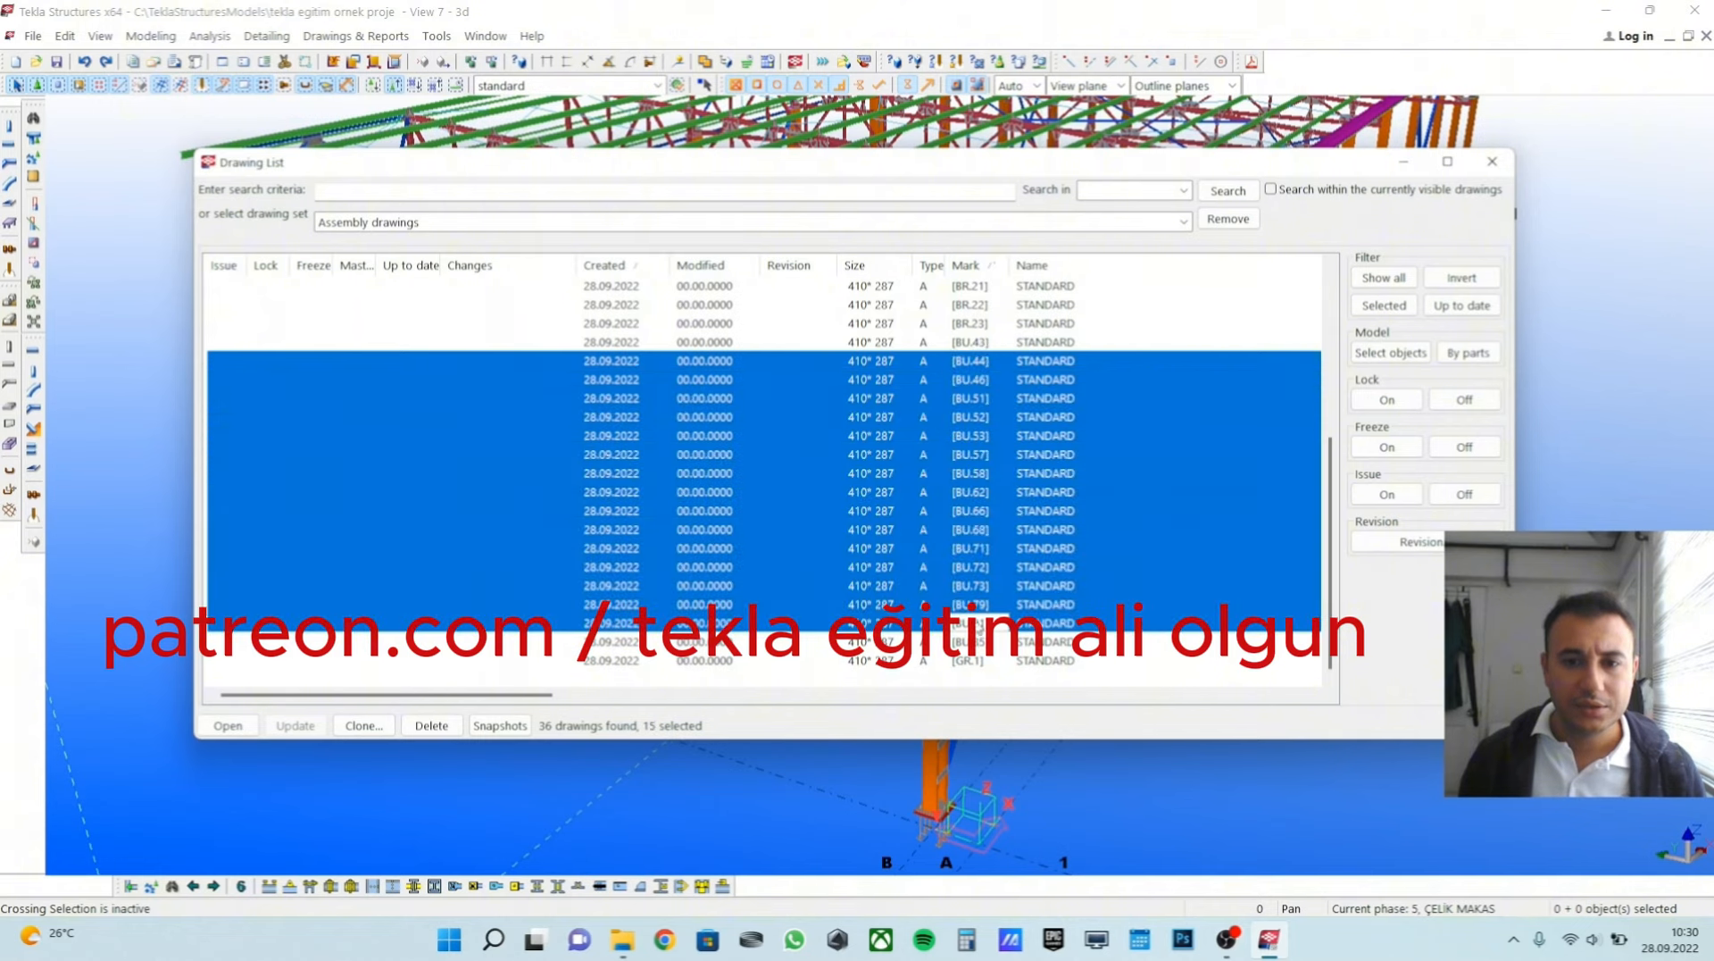
left_click(977, 532)
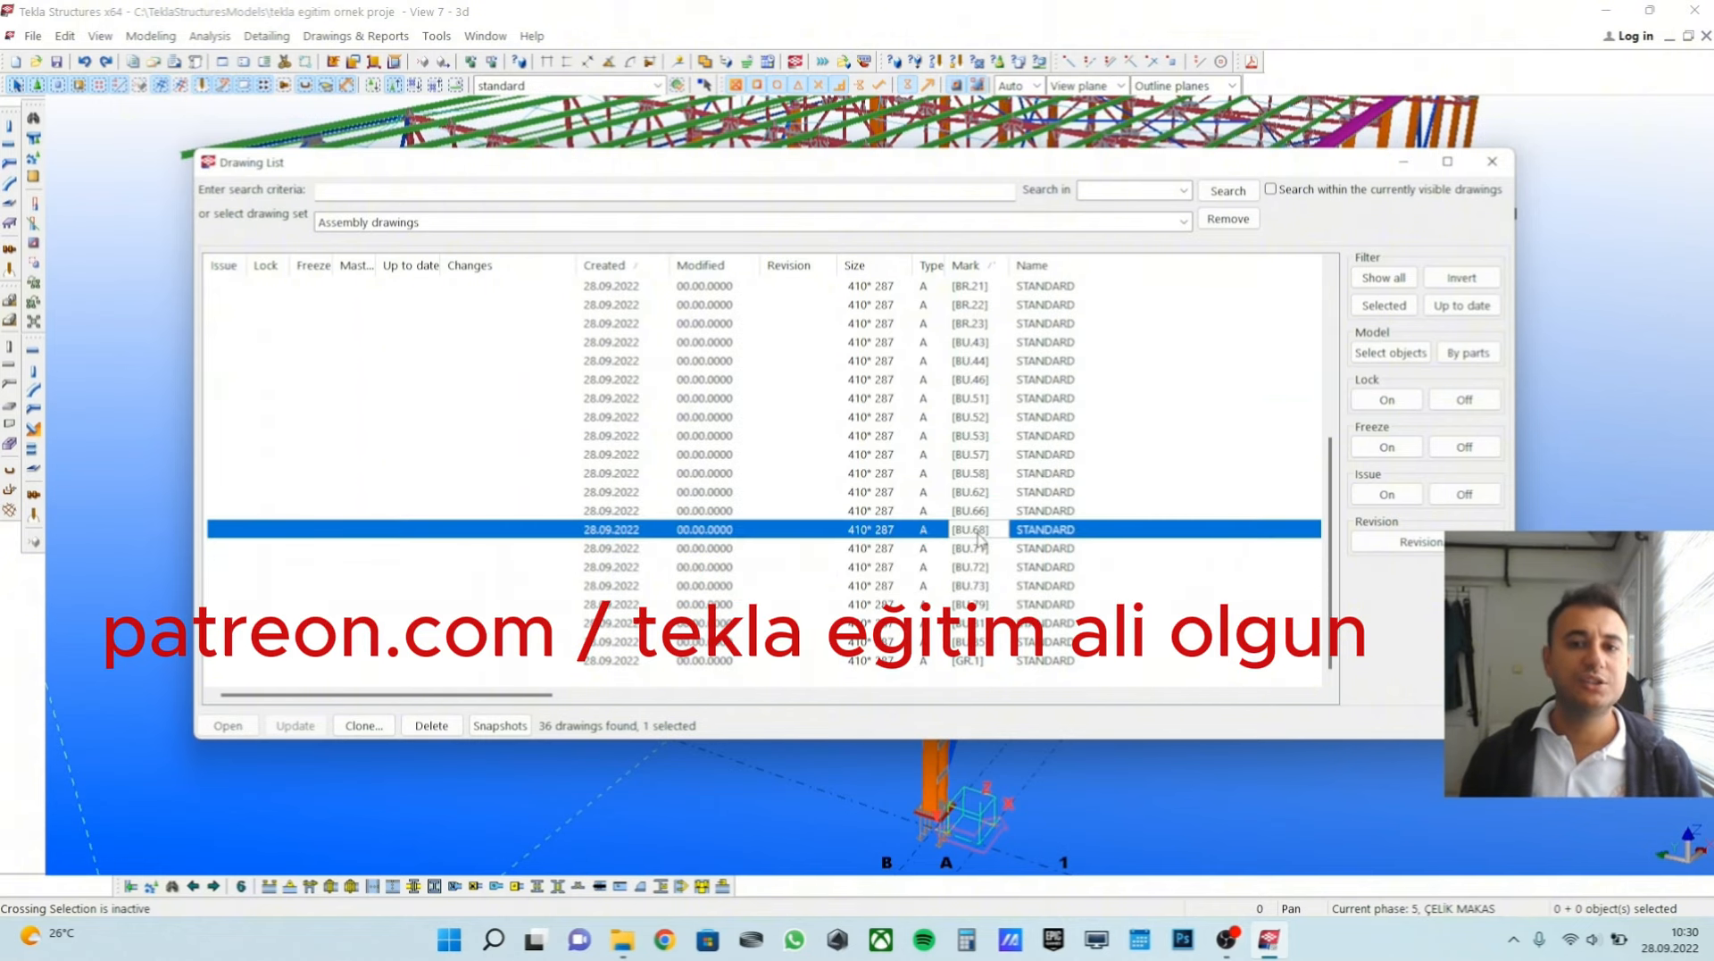
Open assembly drawing BU.51, inspect the purlin view up close, and close the drawing.
double_click(978, 398)
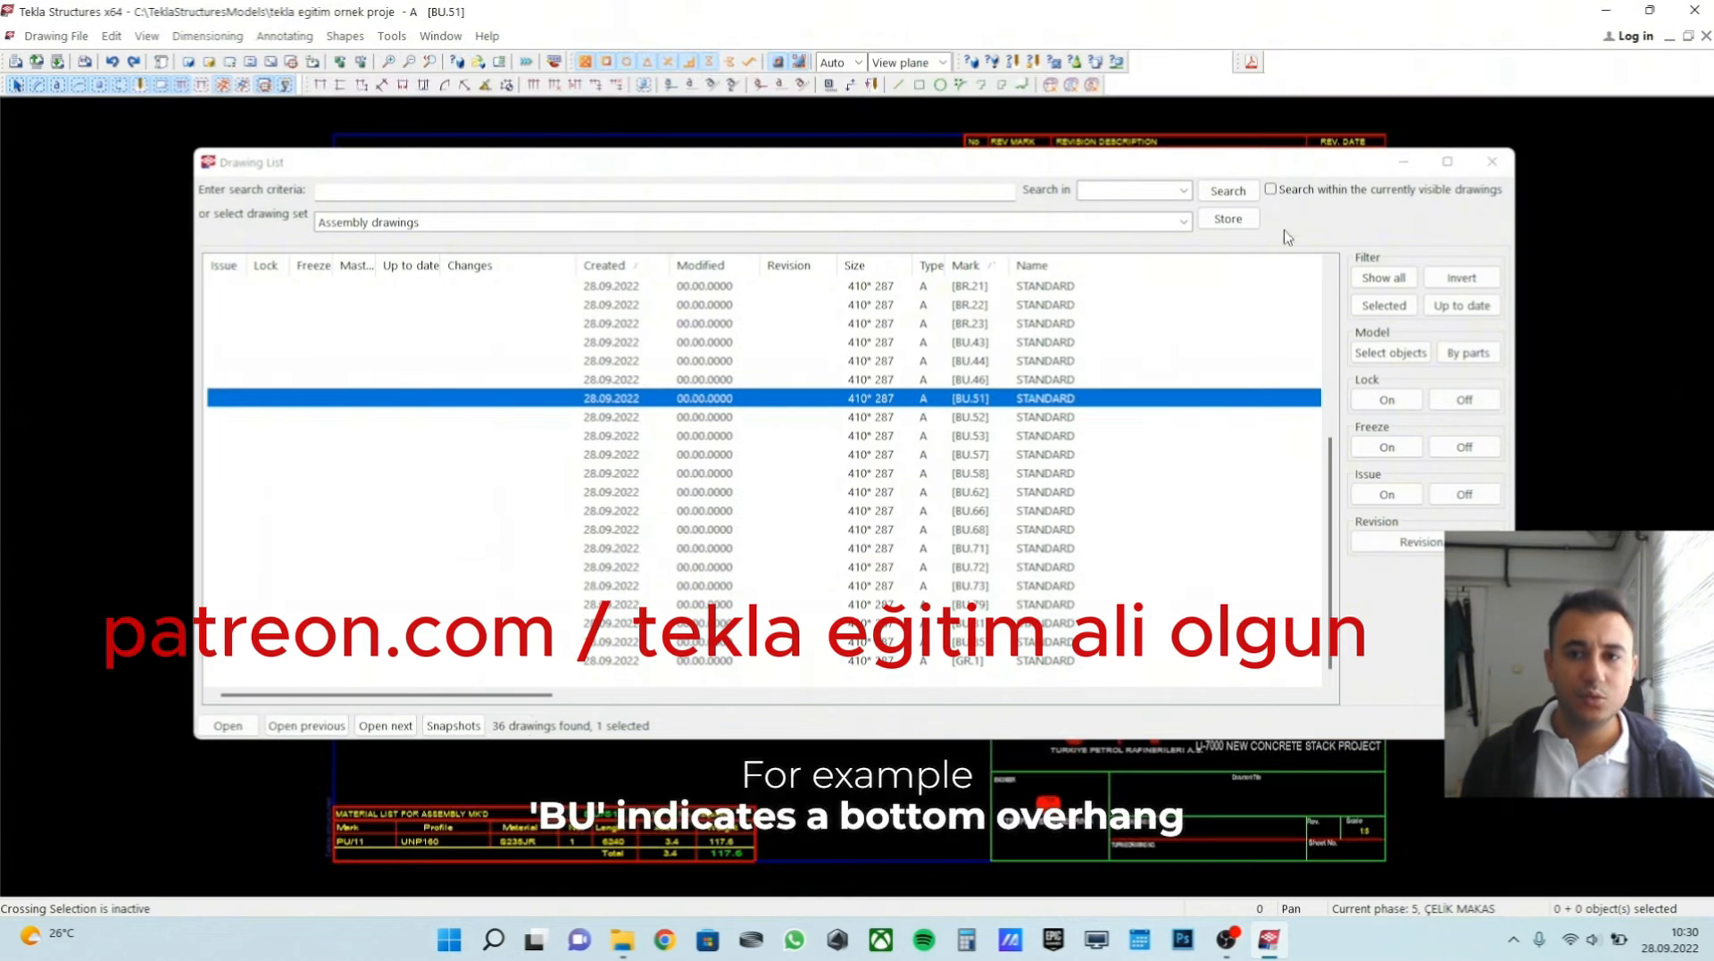
left_click(1404, 162)
scroll(917, 416, "up", 2)
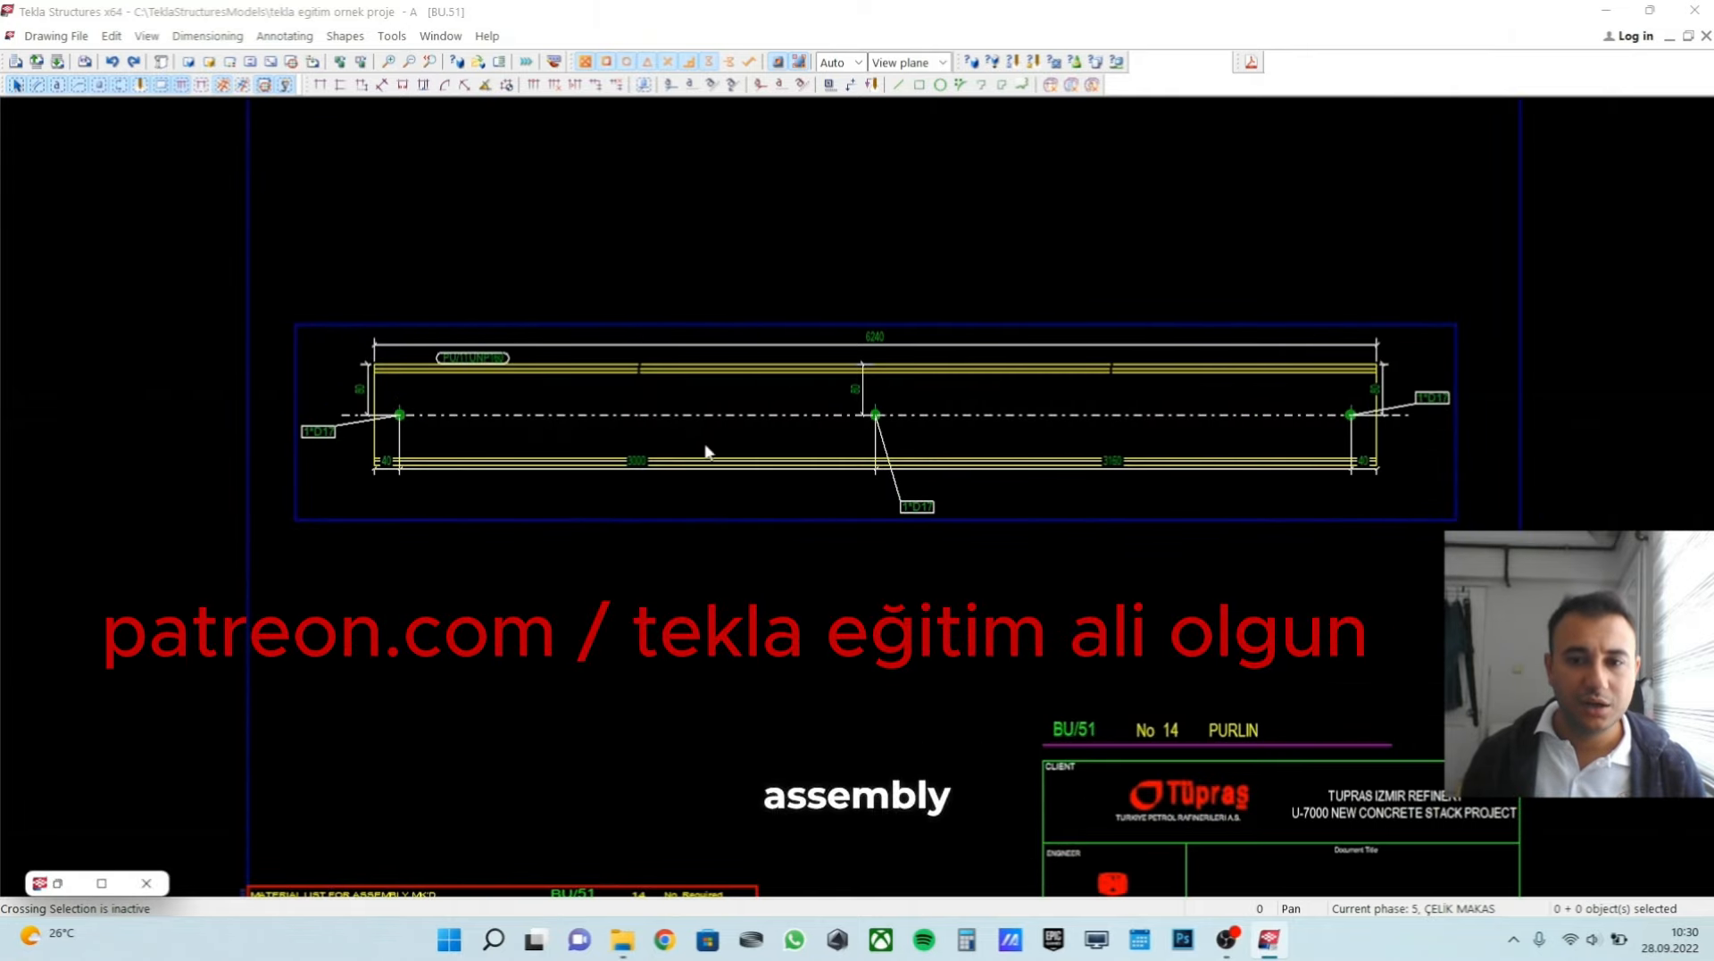
scroll(705, 451, "down", 1)
left_click(1706, 36)
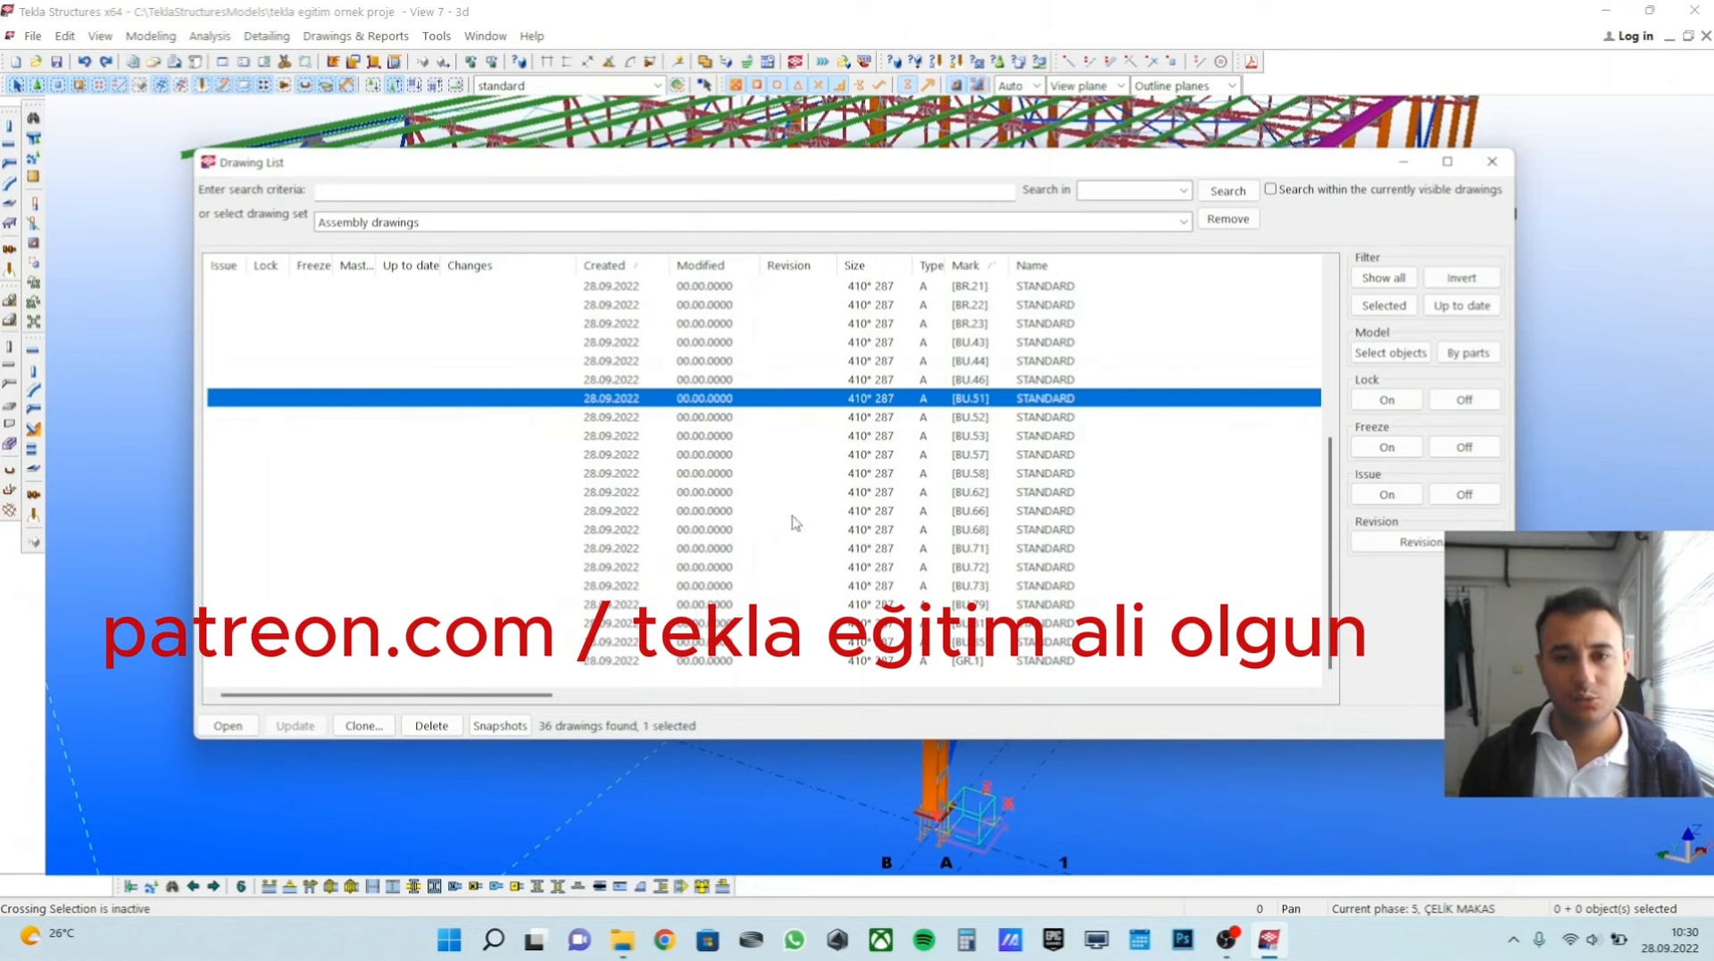
Select the assembly drawings BR.15 through BR.22 together, and close the drawing list.
scroll(894, 502, "up", 5)
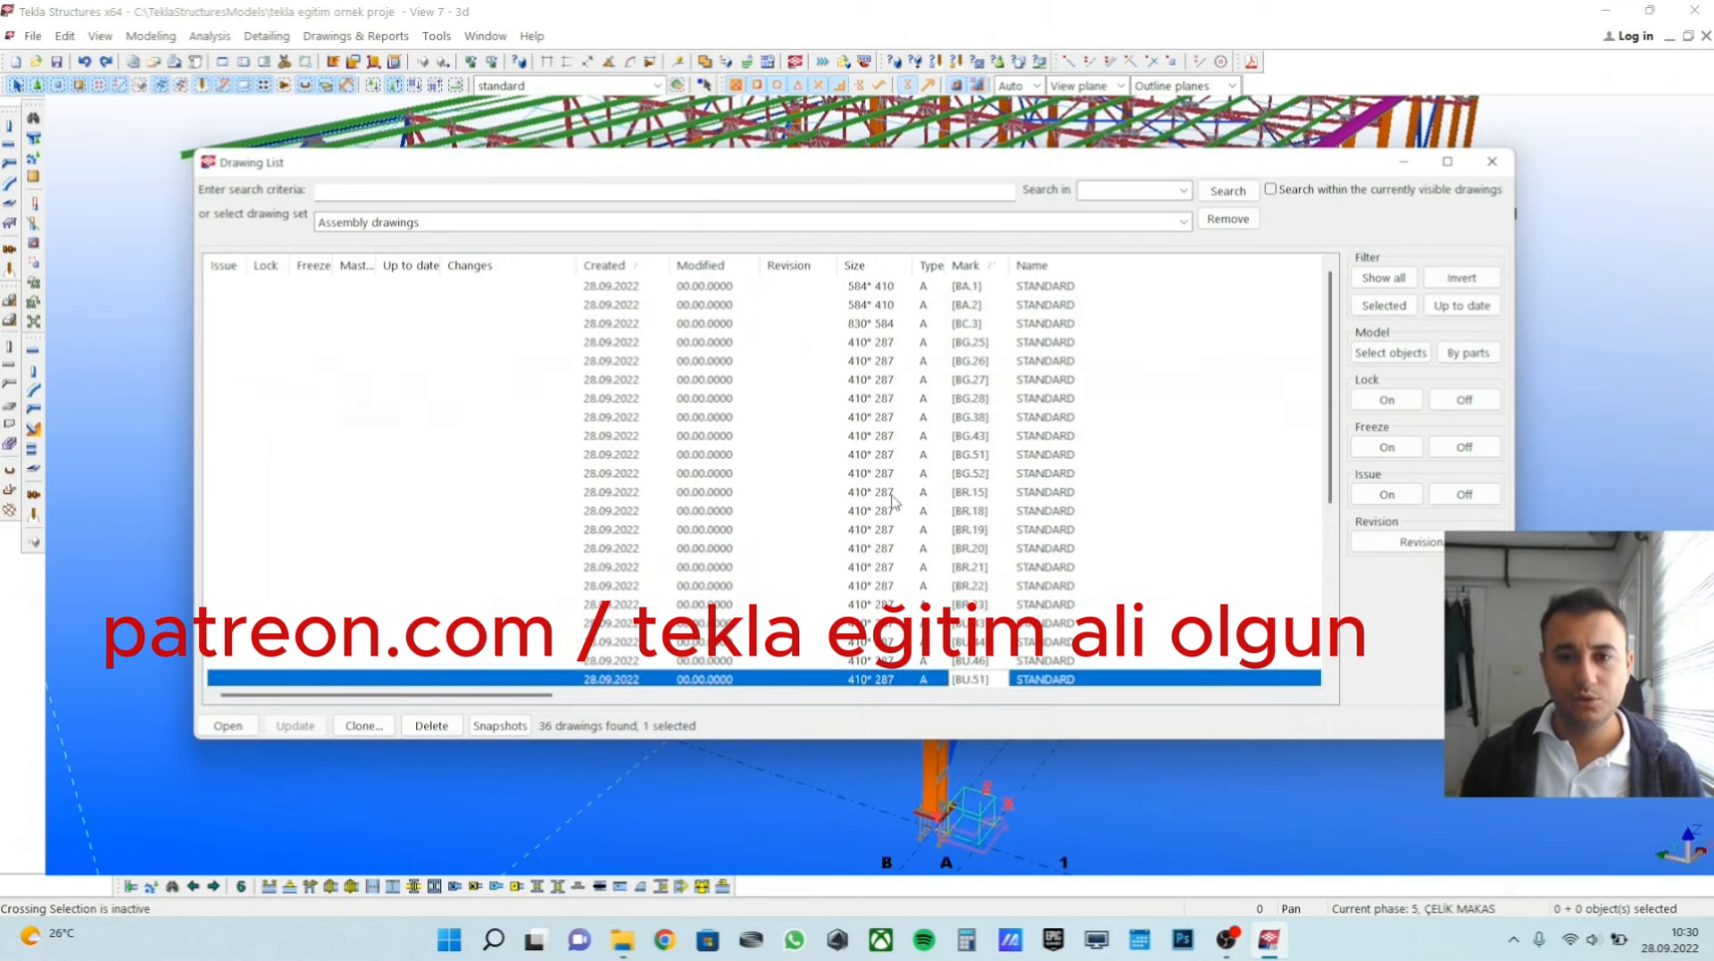
left_click(985, 495)
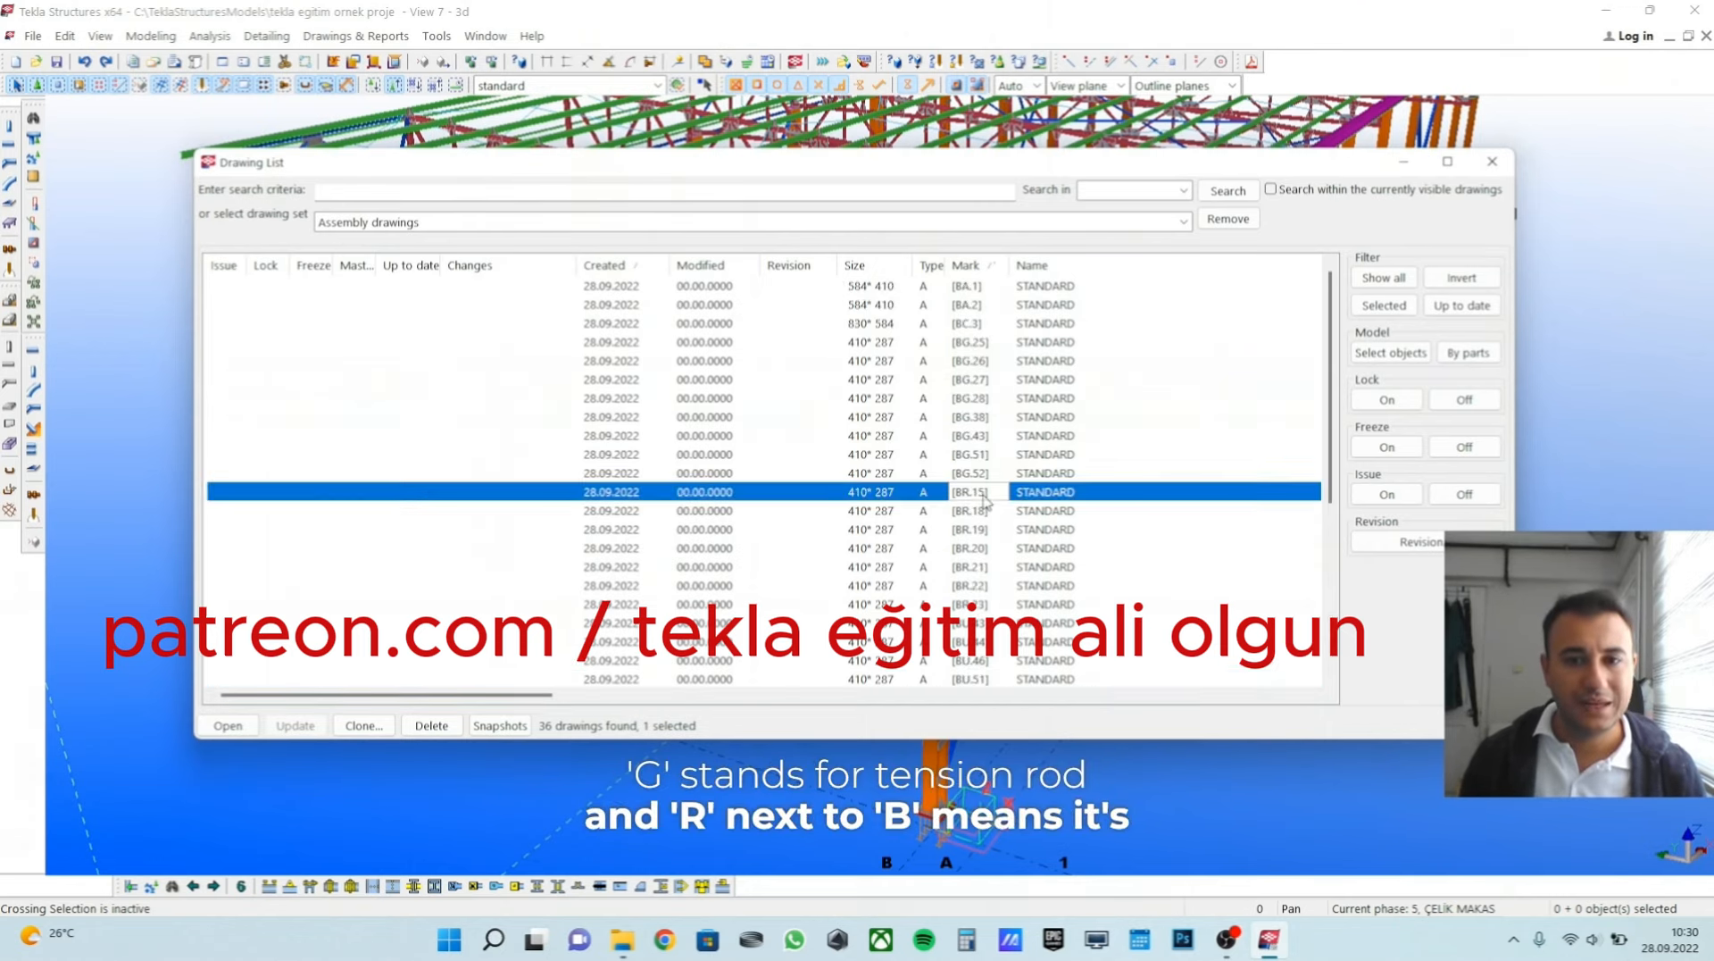
left_click(977, 587, "shift")
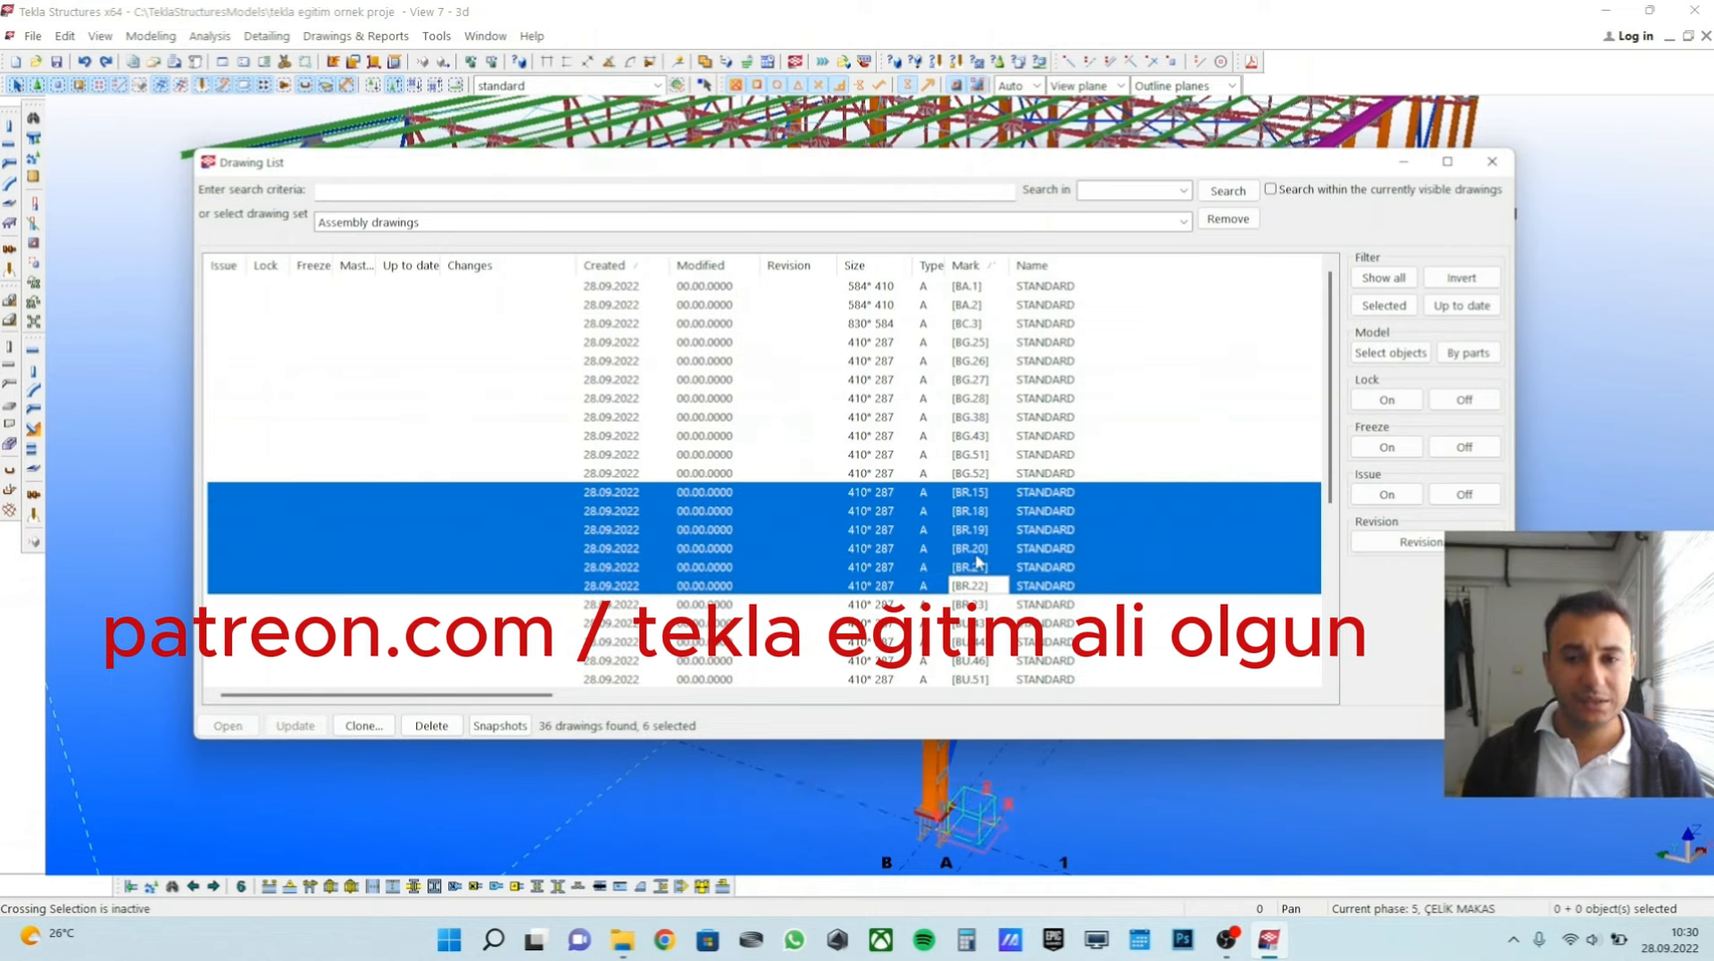
left_click(1491, 161)
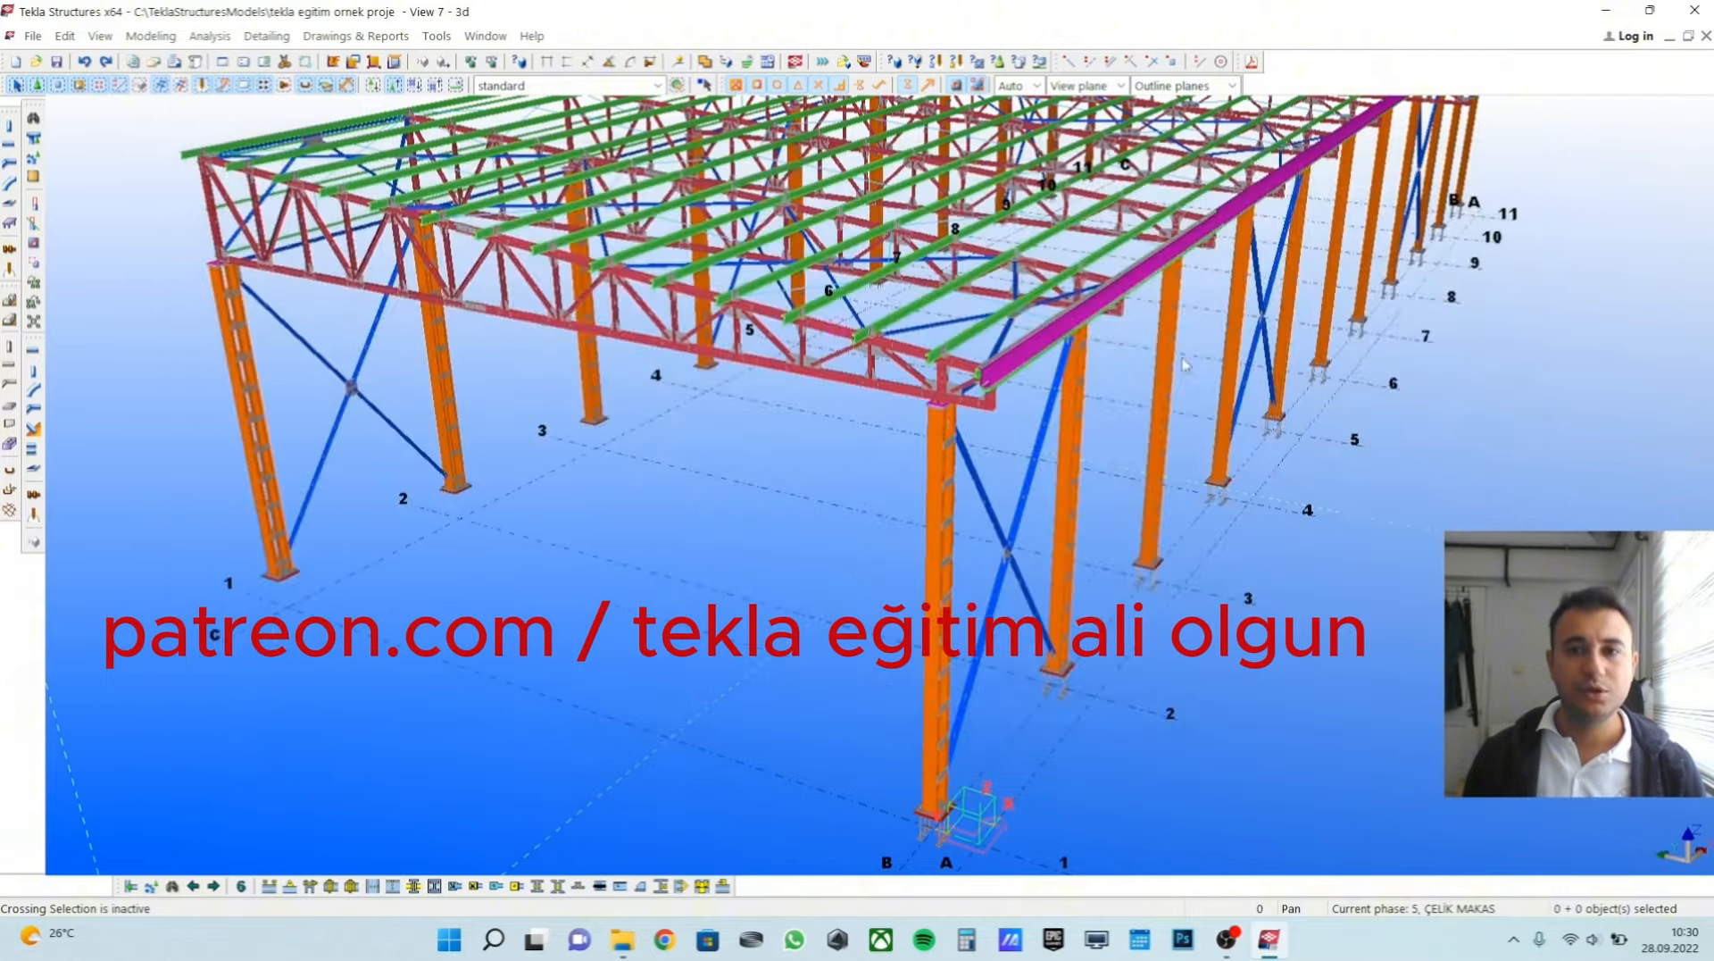
scroll(949, 435, "down", 3)
scroll(859, 460, "up", 1)
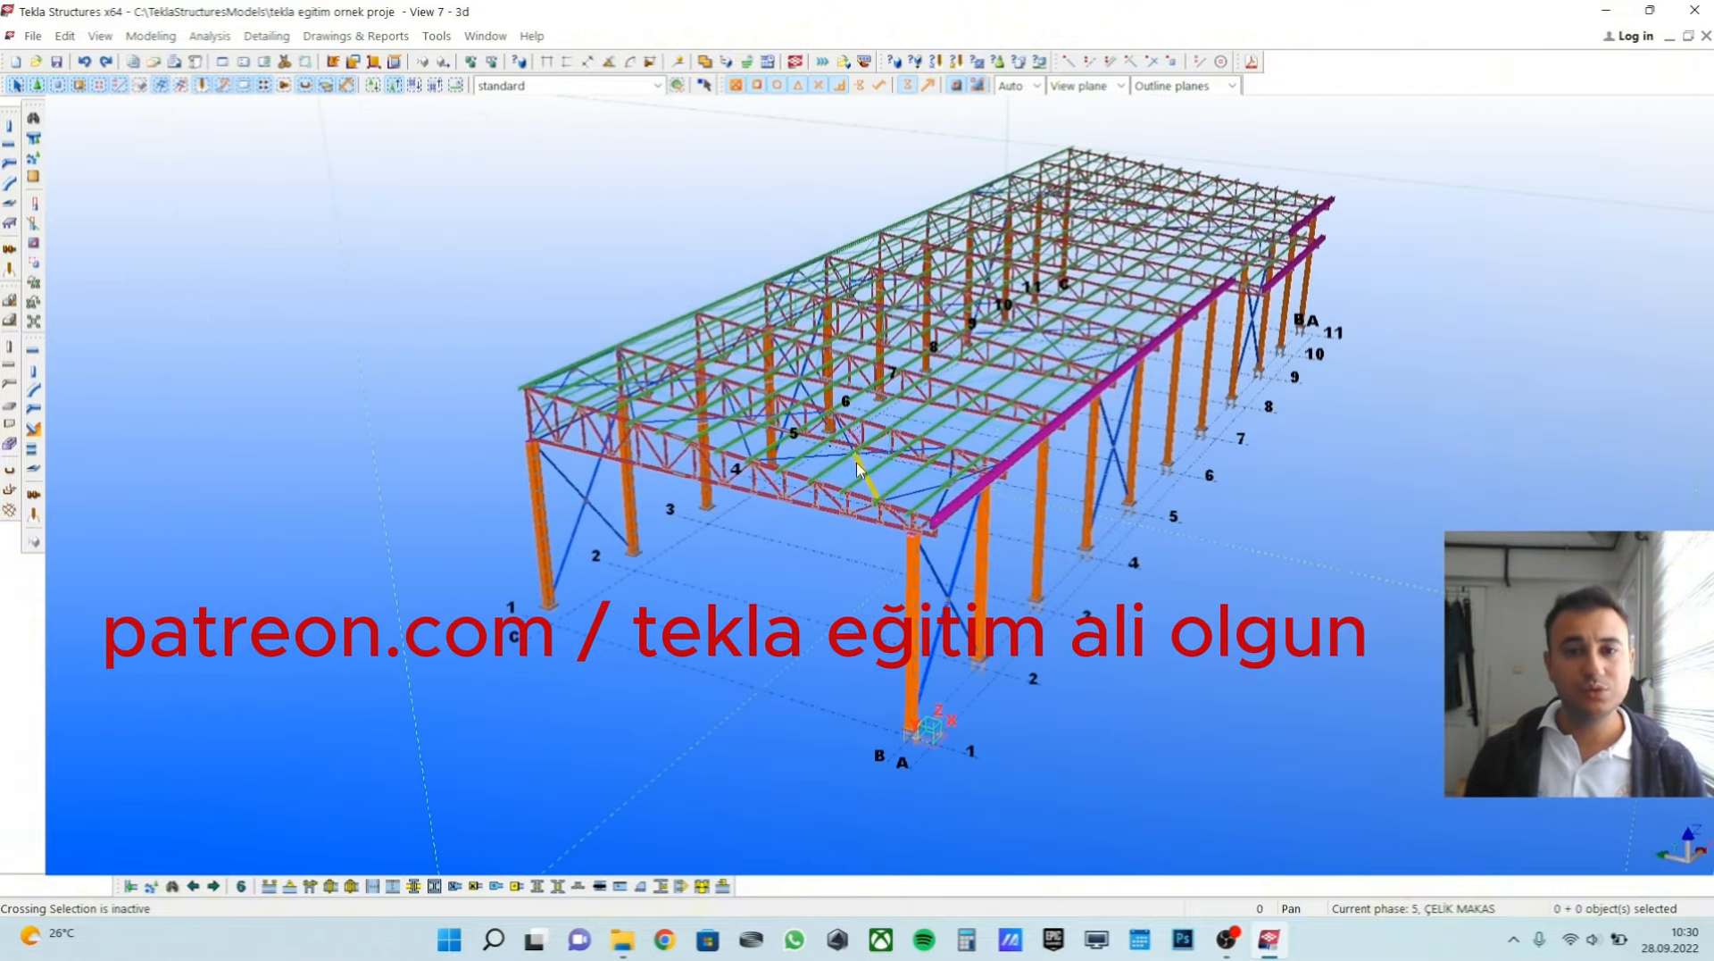
middle_click_drag(1175, 420, 961, 420, "ctrl")
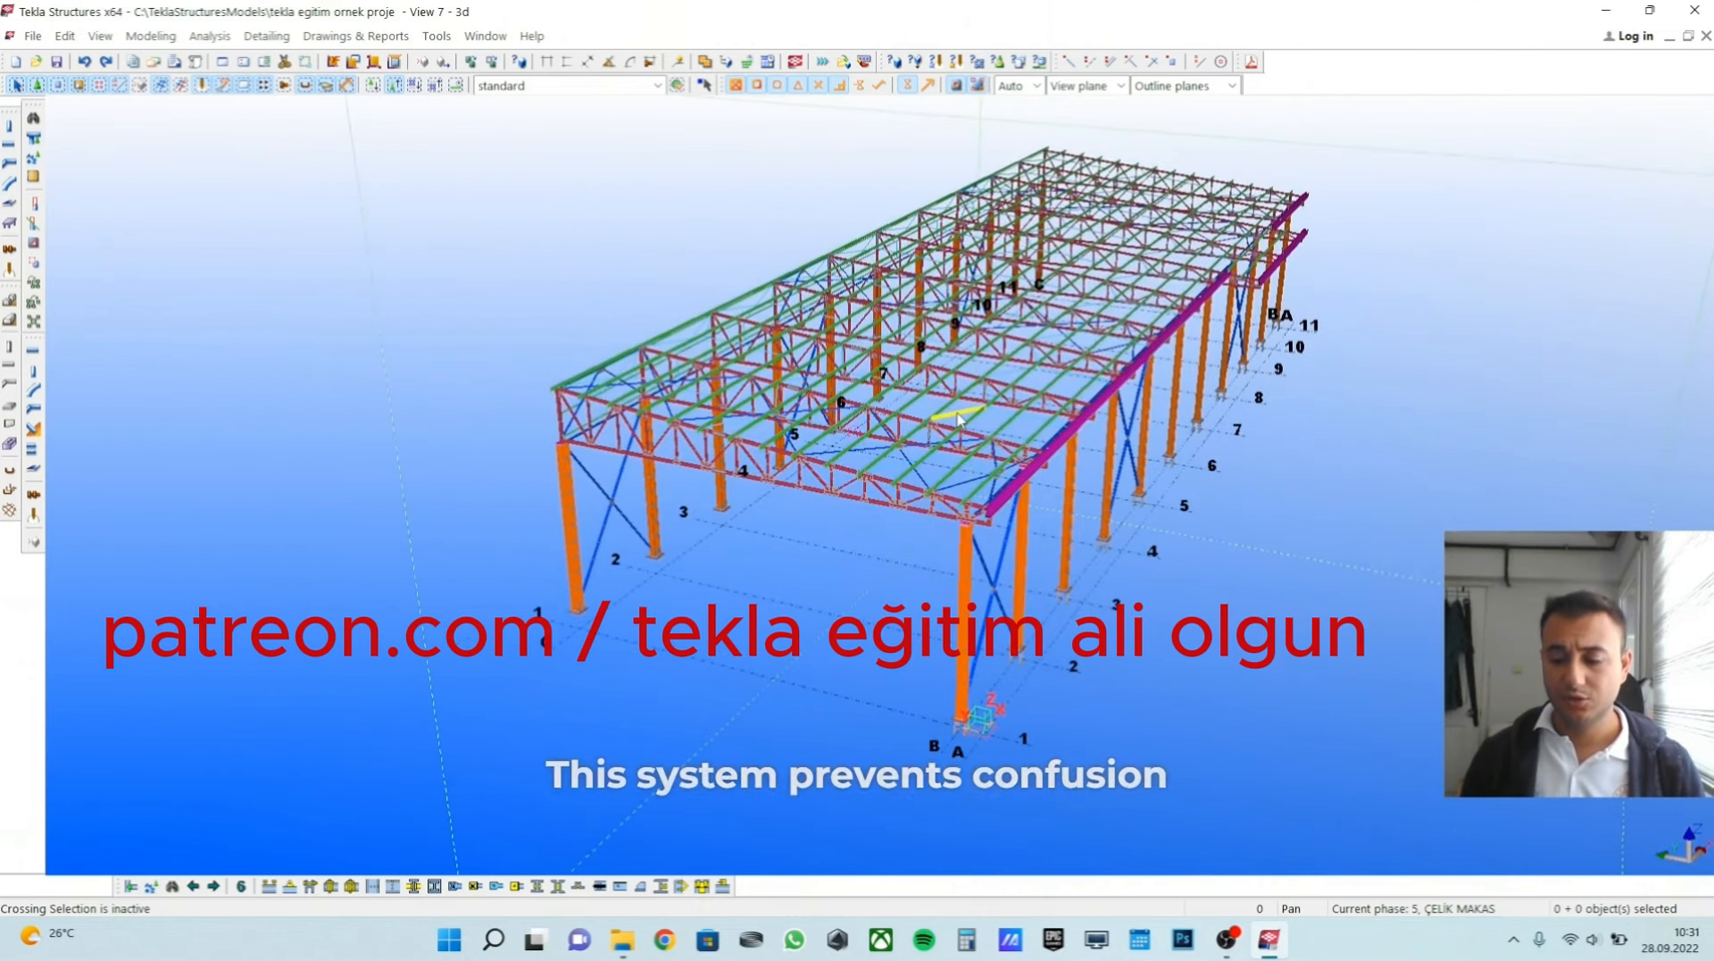
scroll(958, 418, "up", 1)
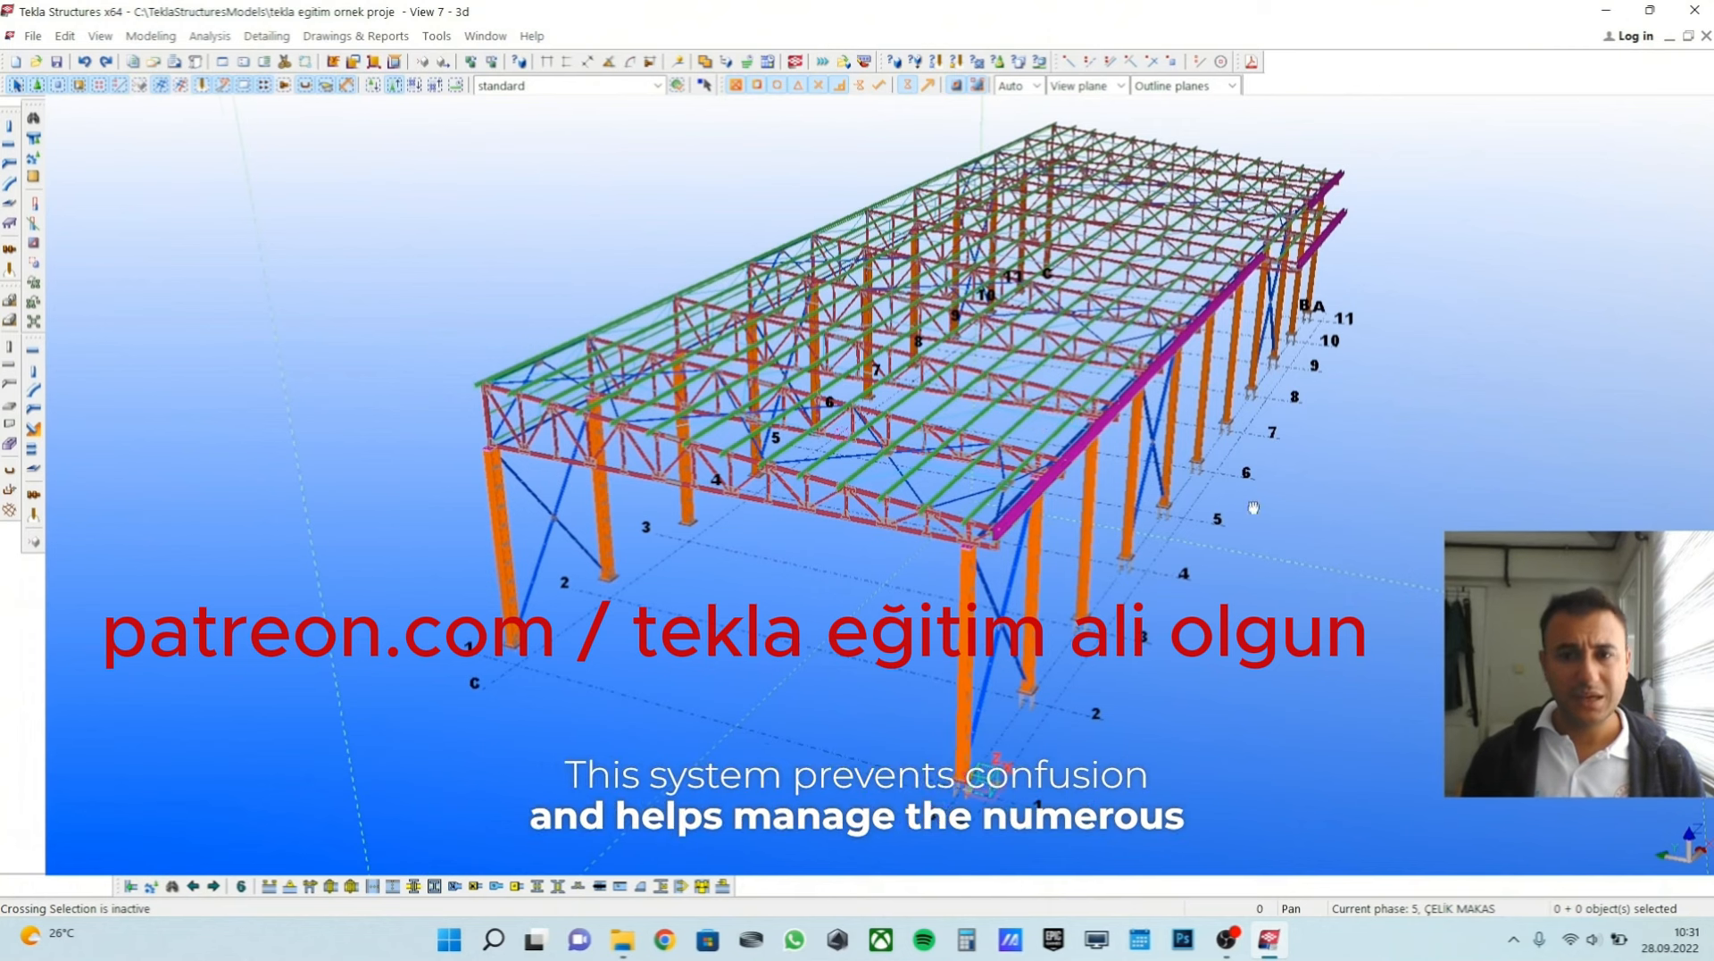
middle_click_drag(1250, 507, 1234, 508, "ctrl")
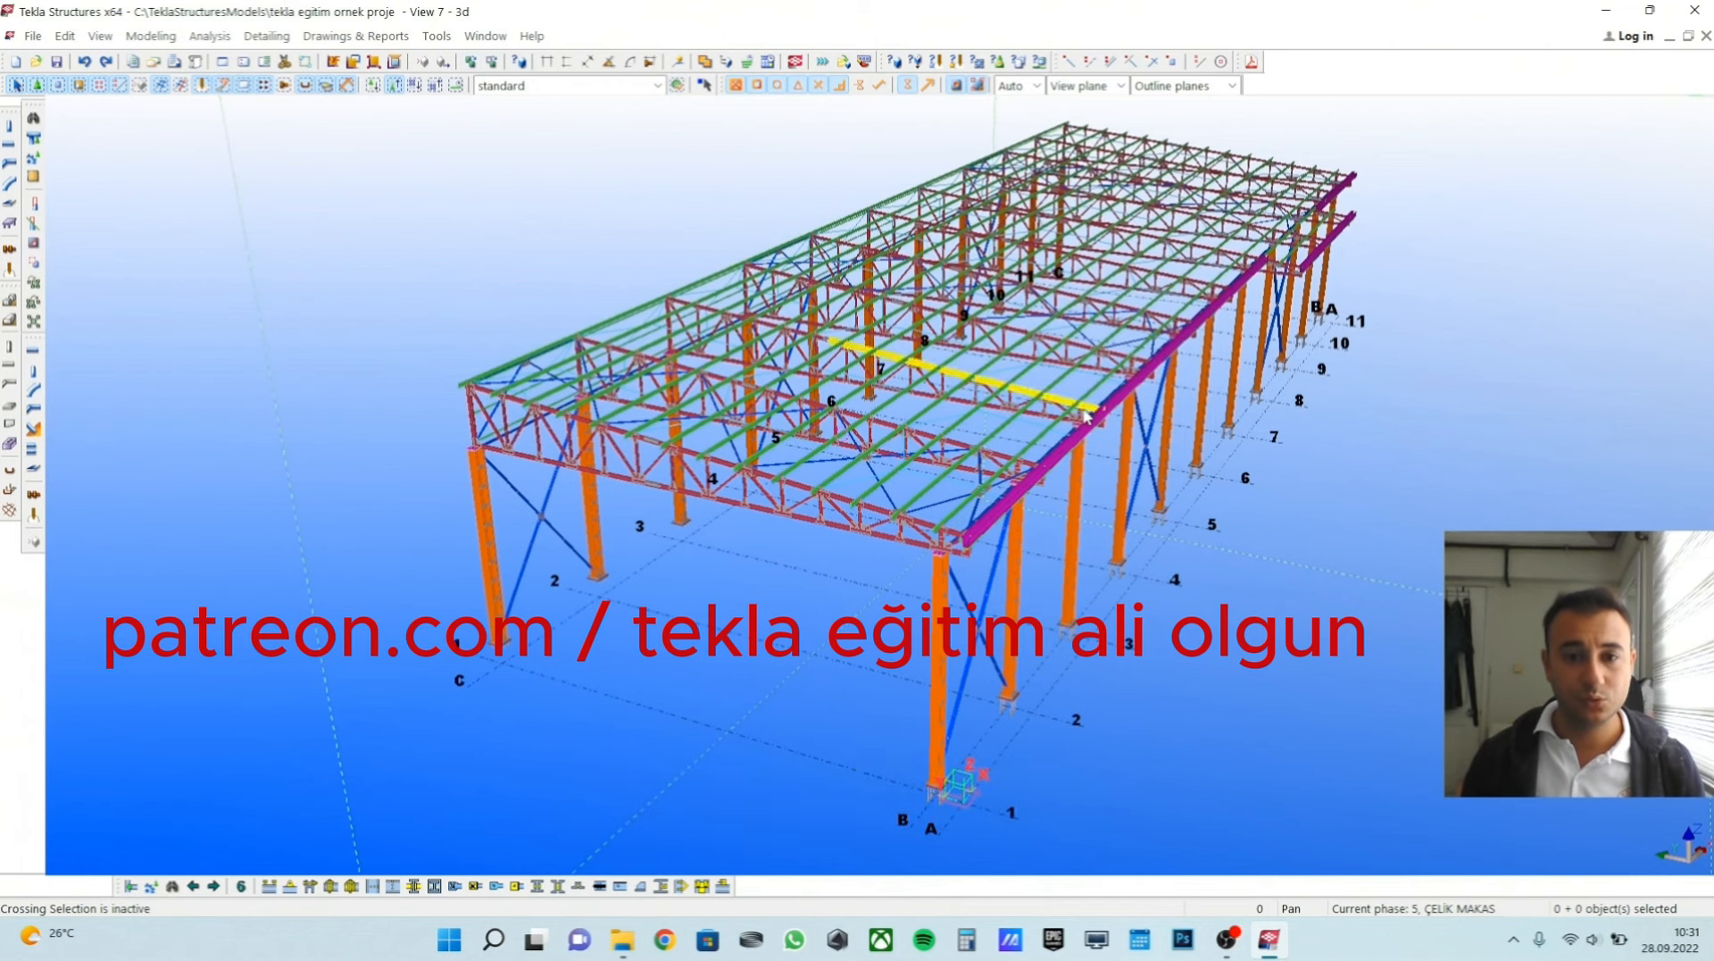
middle_click_drag(1085, 415, 1027, 433, "ctrl")
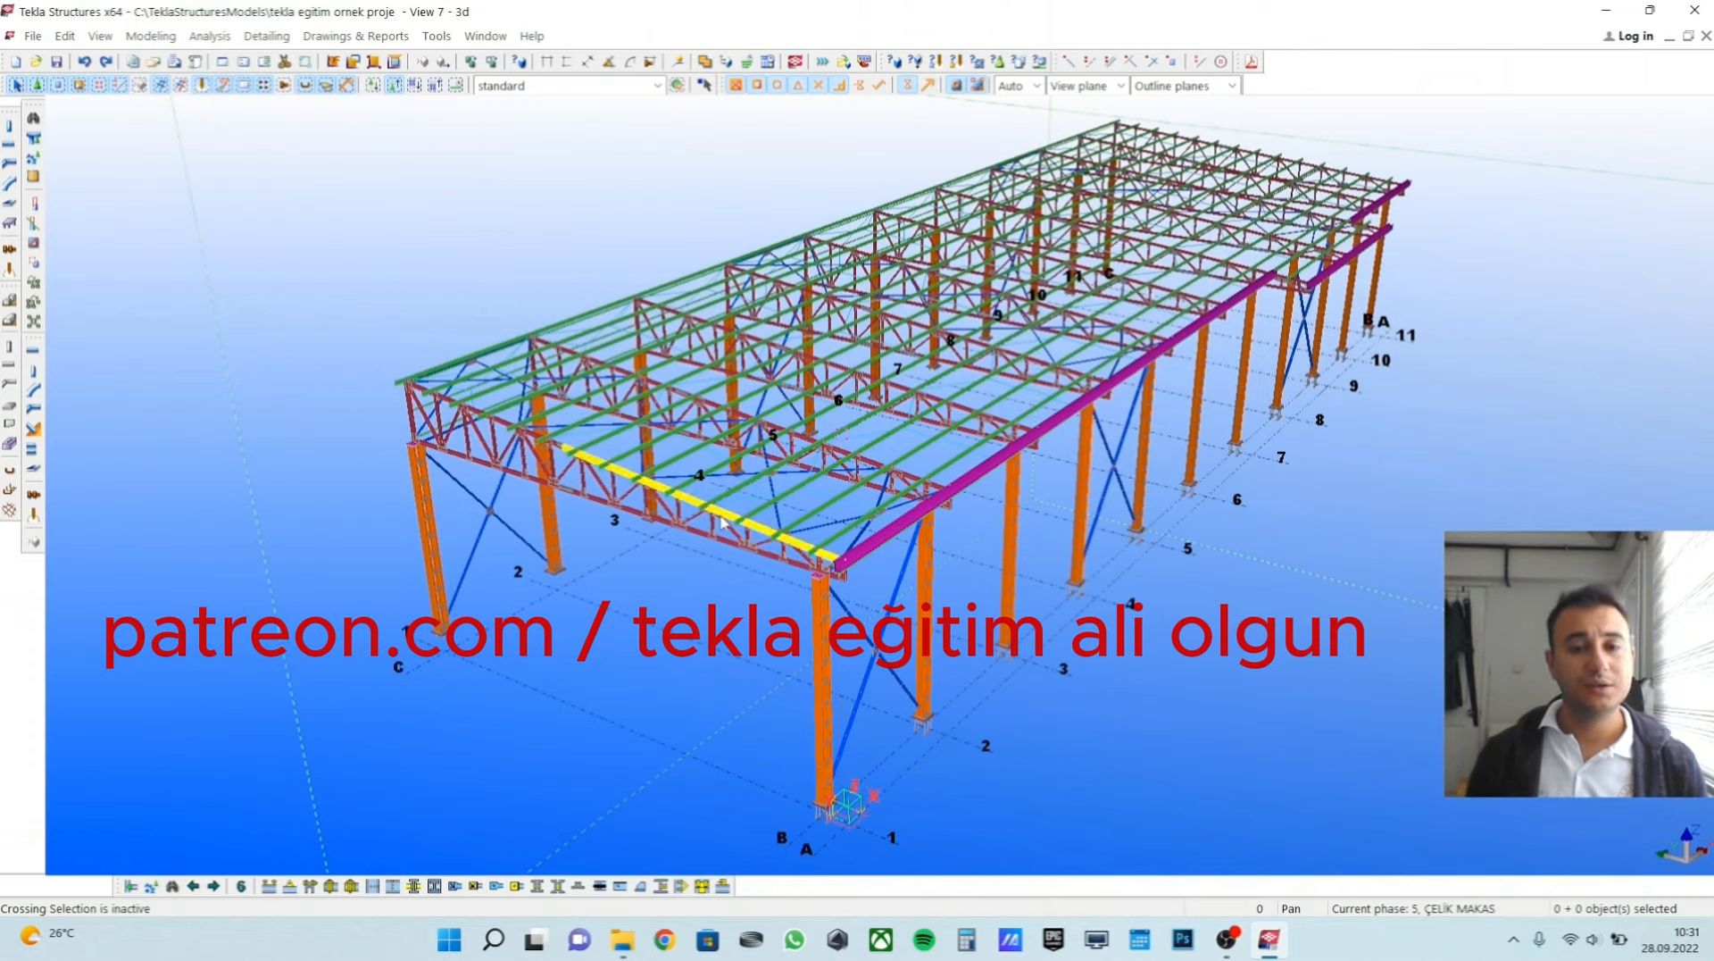
scroll(979, 411, "up", 5)
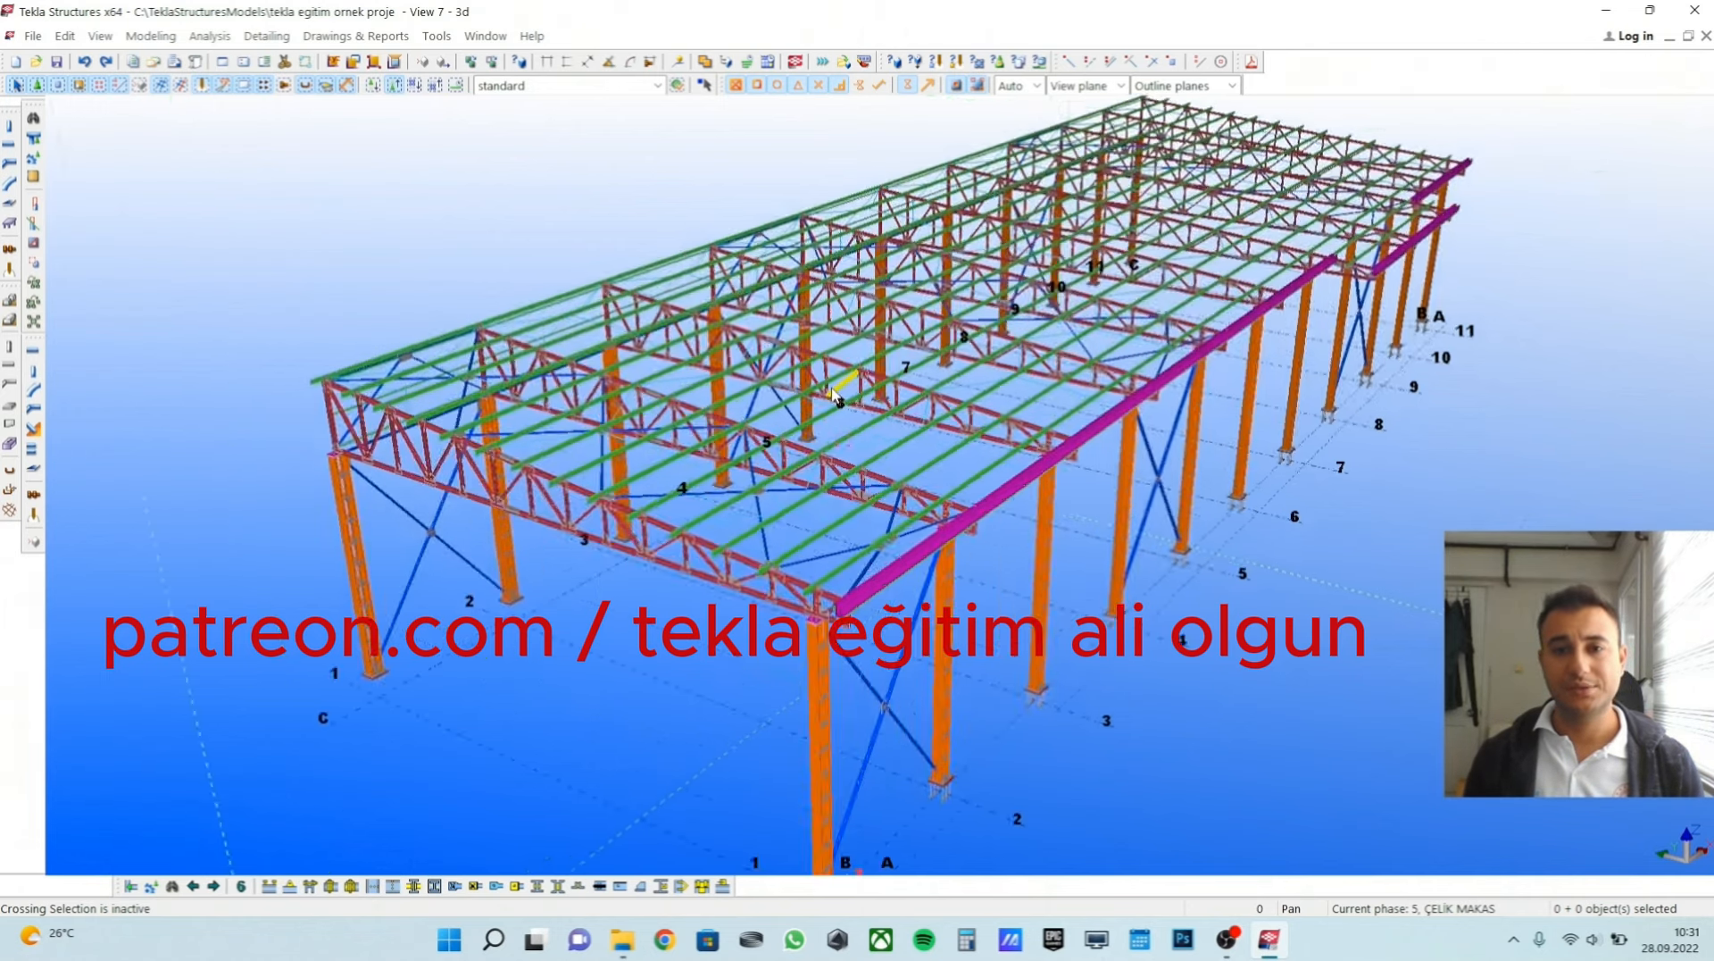
scroll(1052, 497, "down", 9)
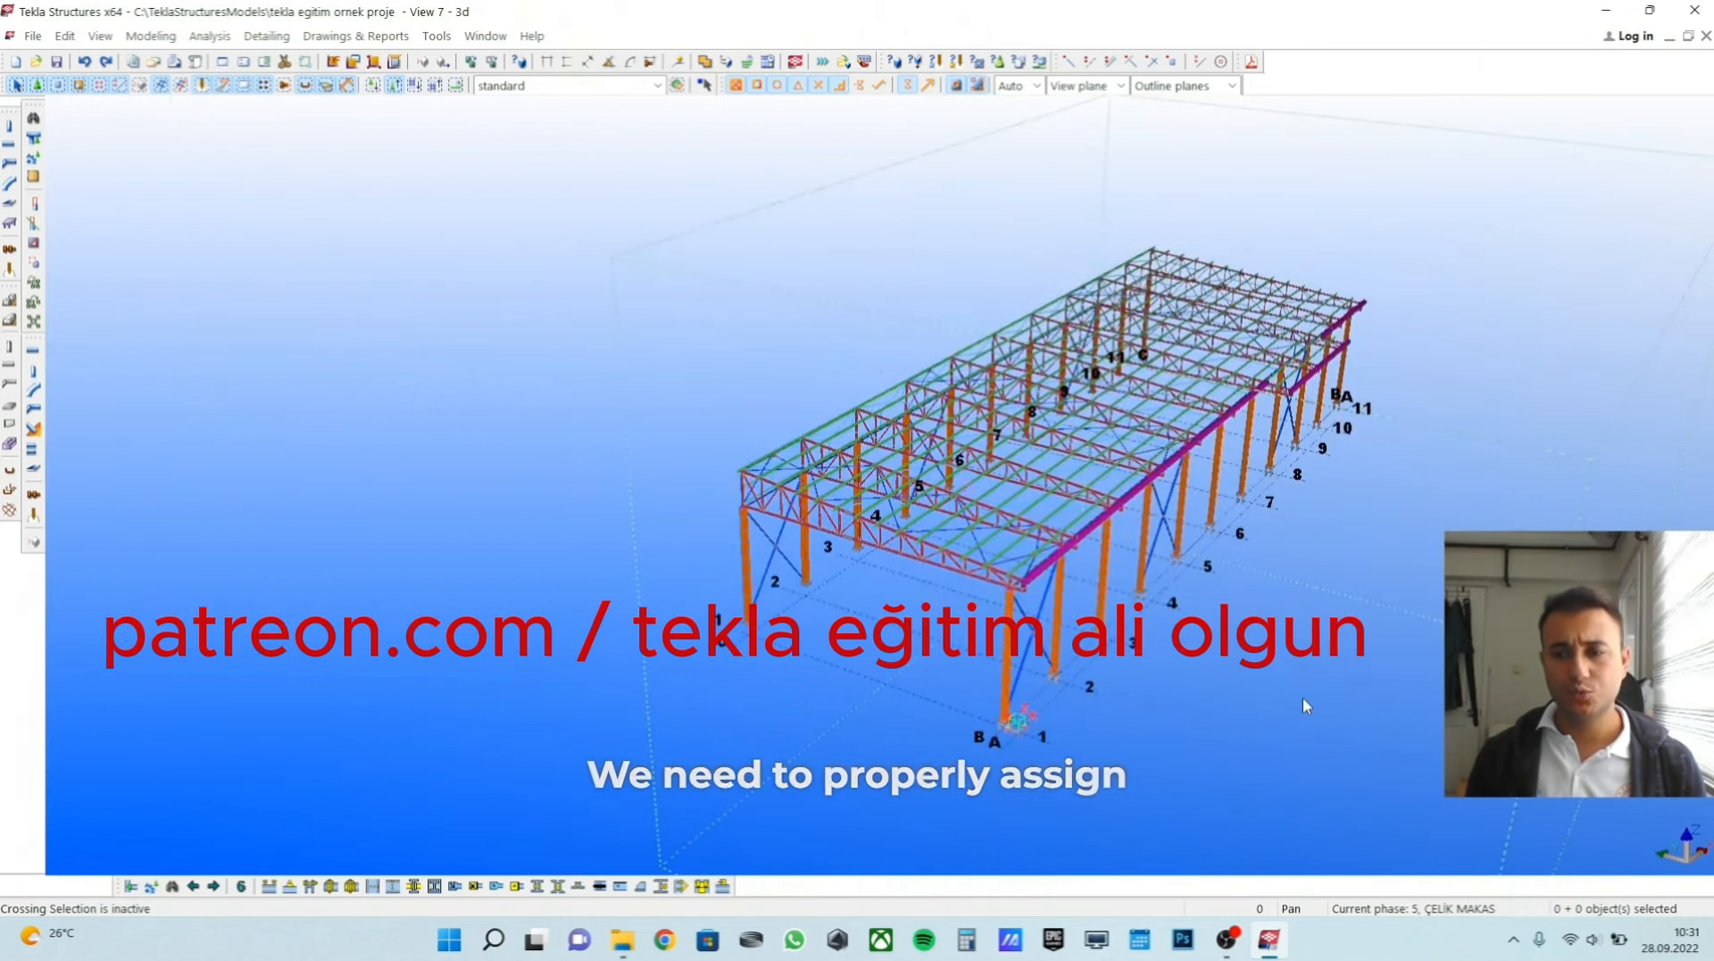
middle_click_drag(1139, 675, 1069, 681)
scroll(1067, 681, "up", 1)
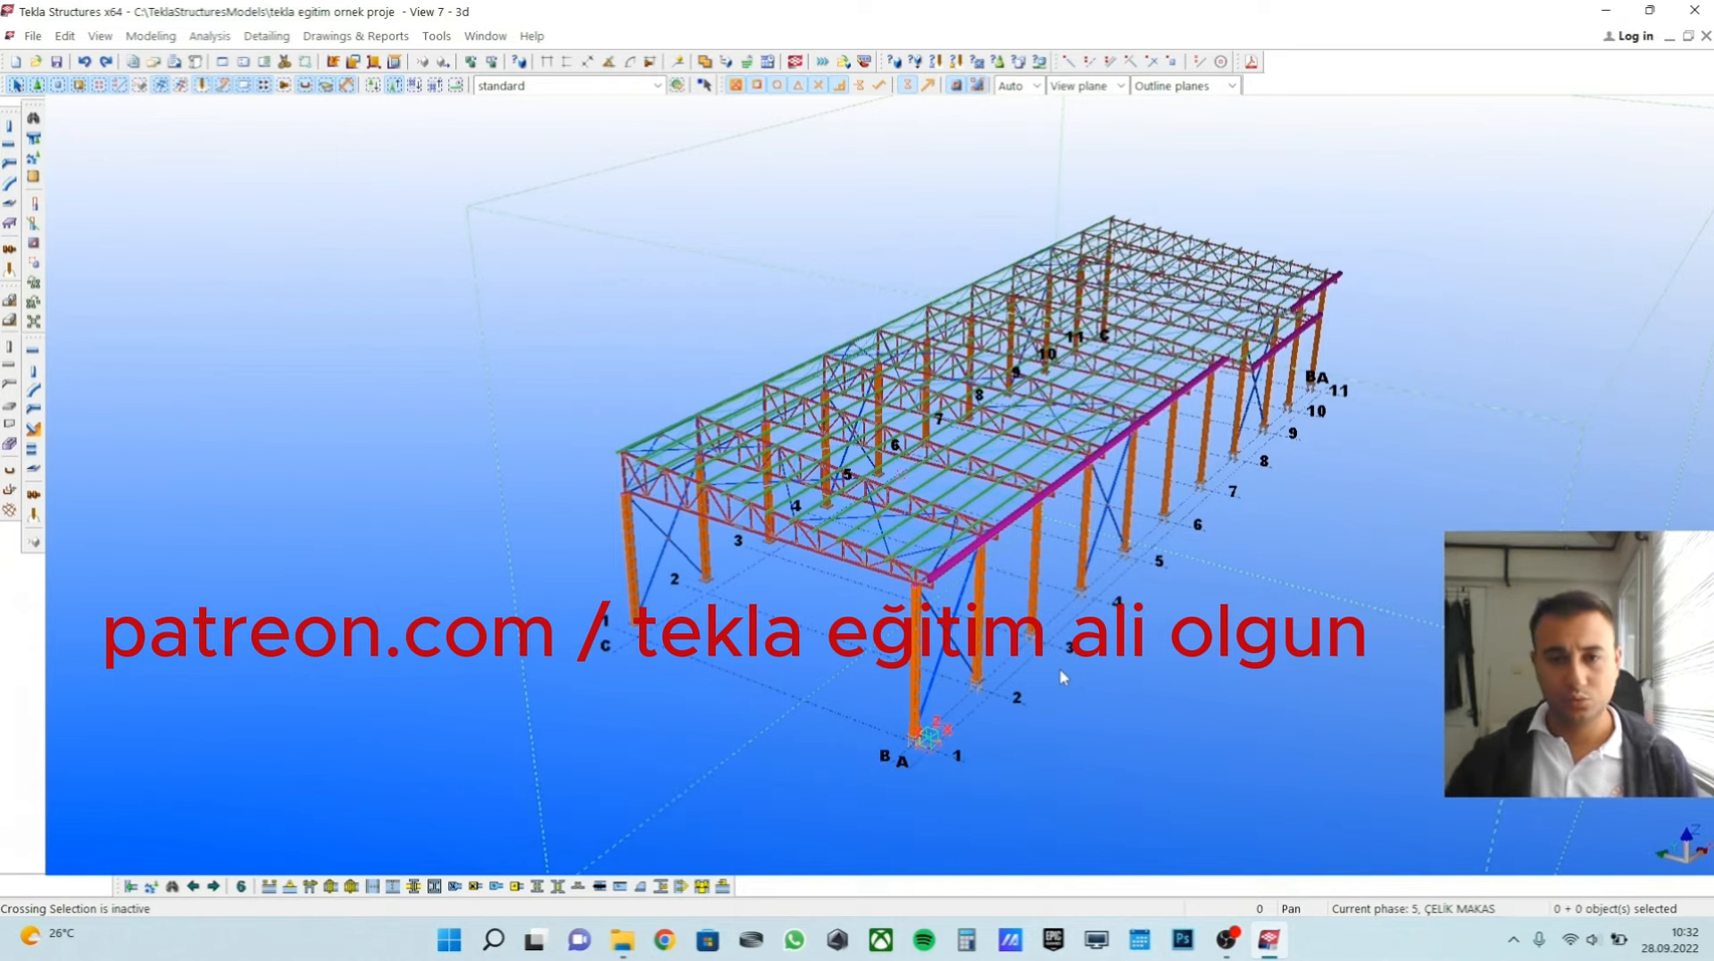
middle_click_drag(889, 630, 839, 641)
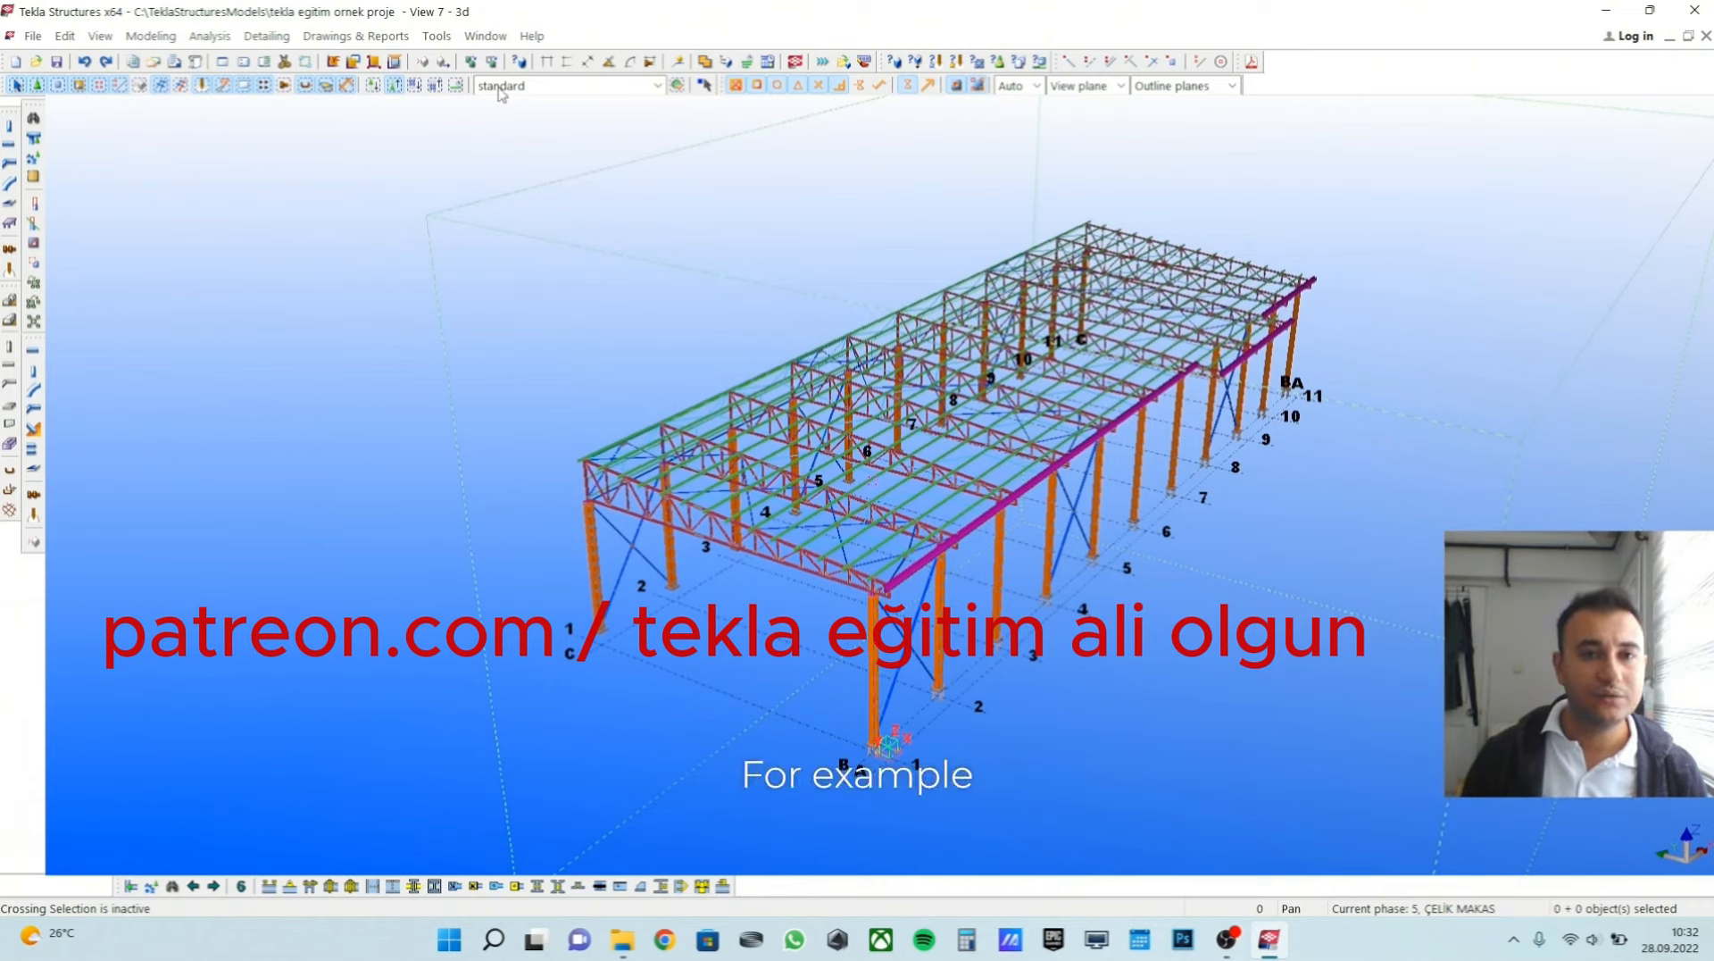
Open the Phase Manager, check the ÇELİK KOLON phase in the list, and close it.
left_click(437, 36)
left_click(500, 268)
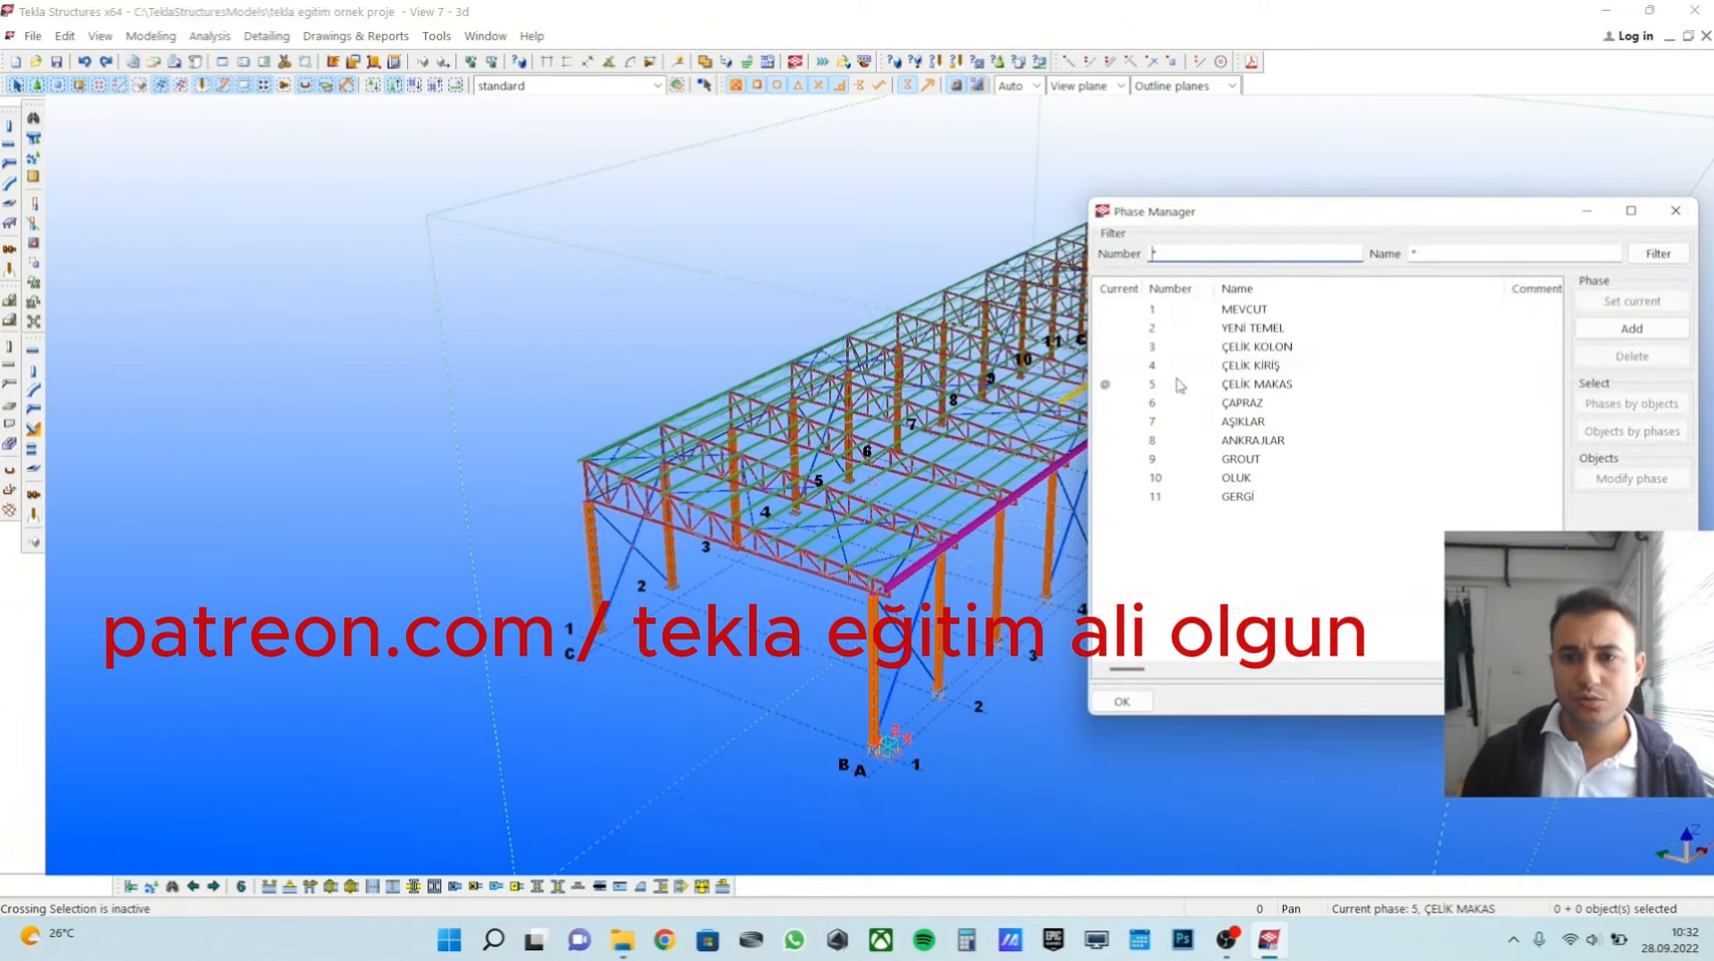
left_click(1183, 347)
left_click(1676, 210)
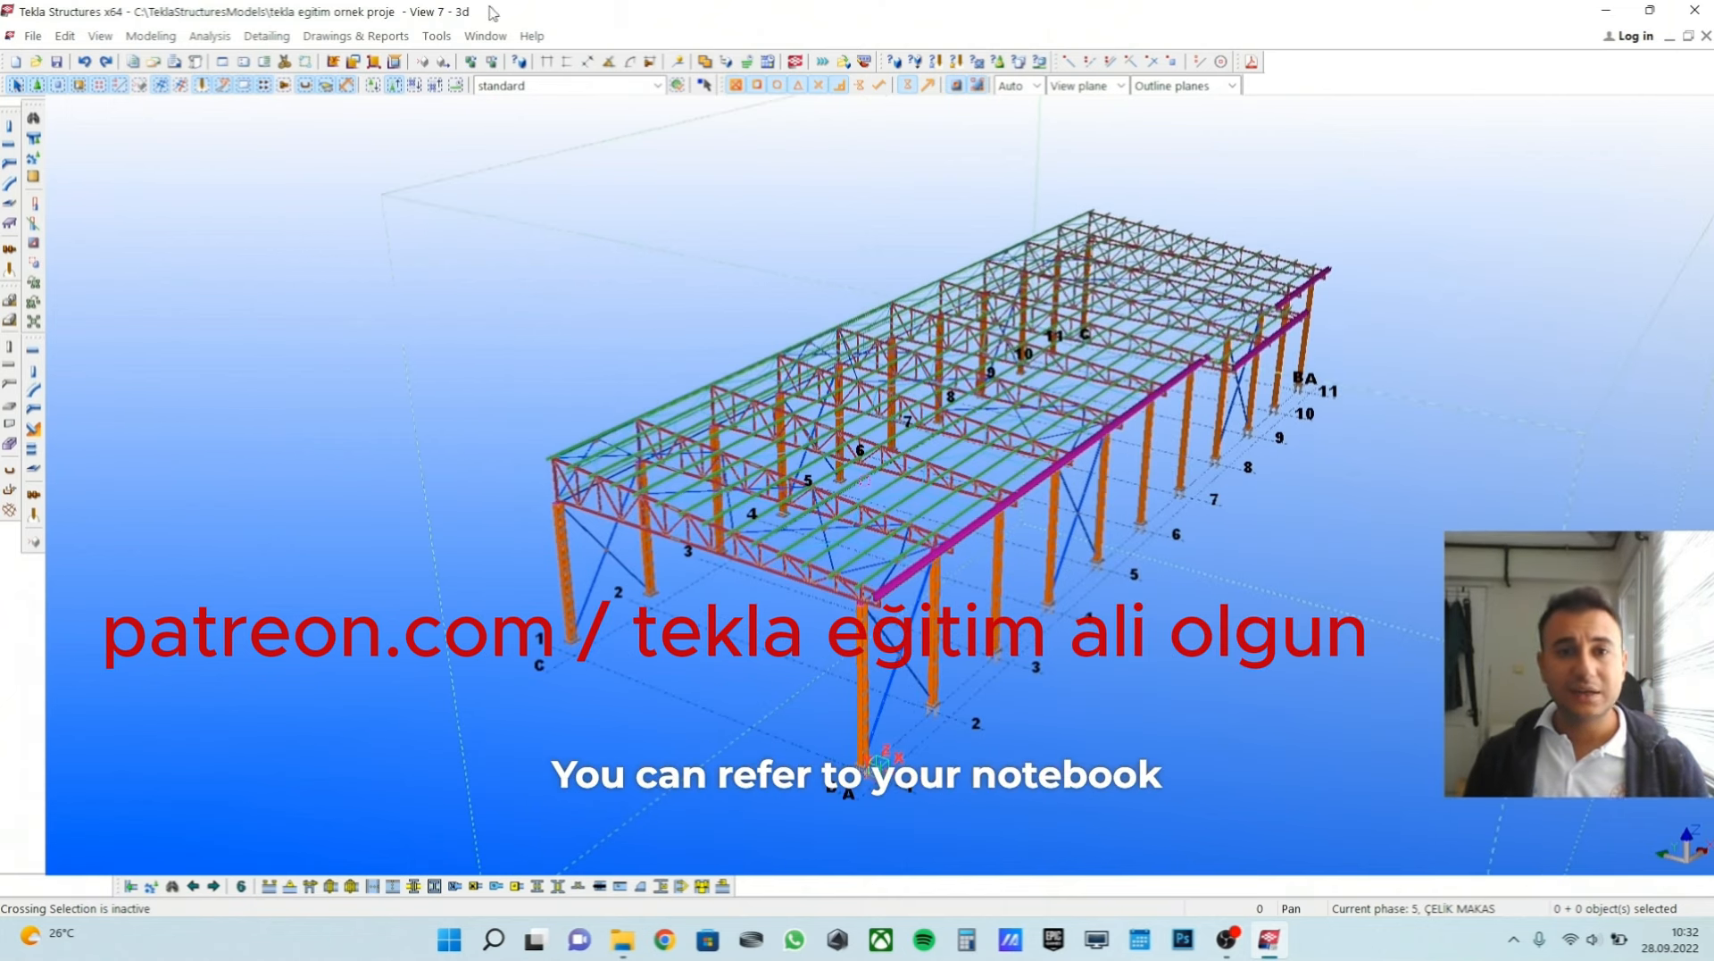
Reopen the Phase Manager to review the phase numbers and names, and close it again.
left_click(436, 35)
left_click(491, 265)
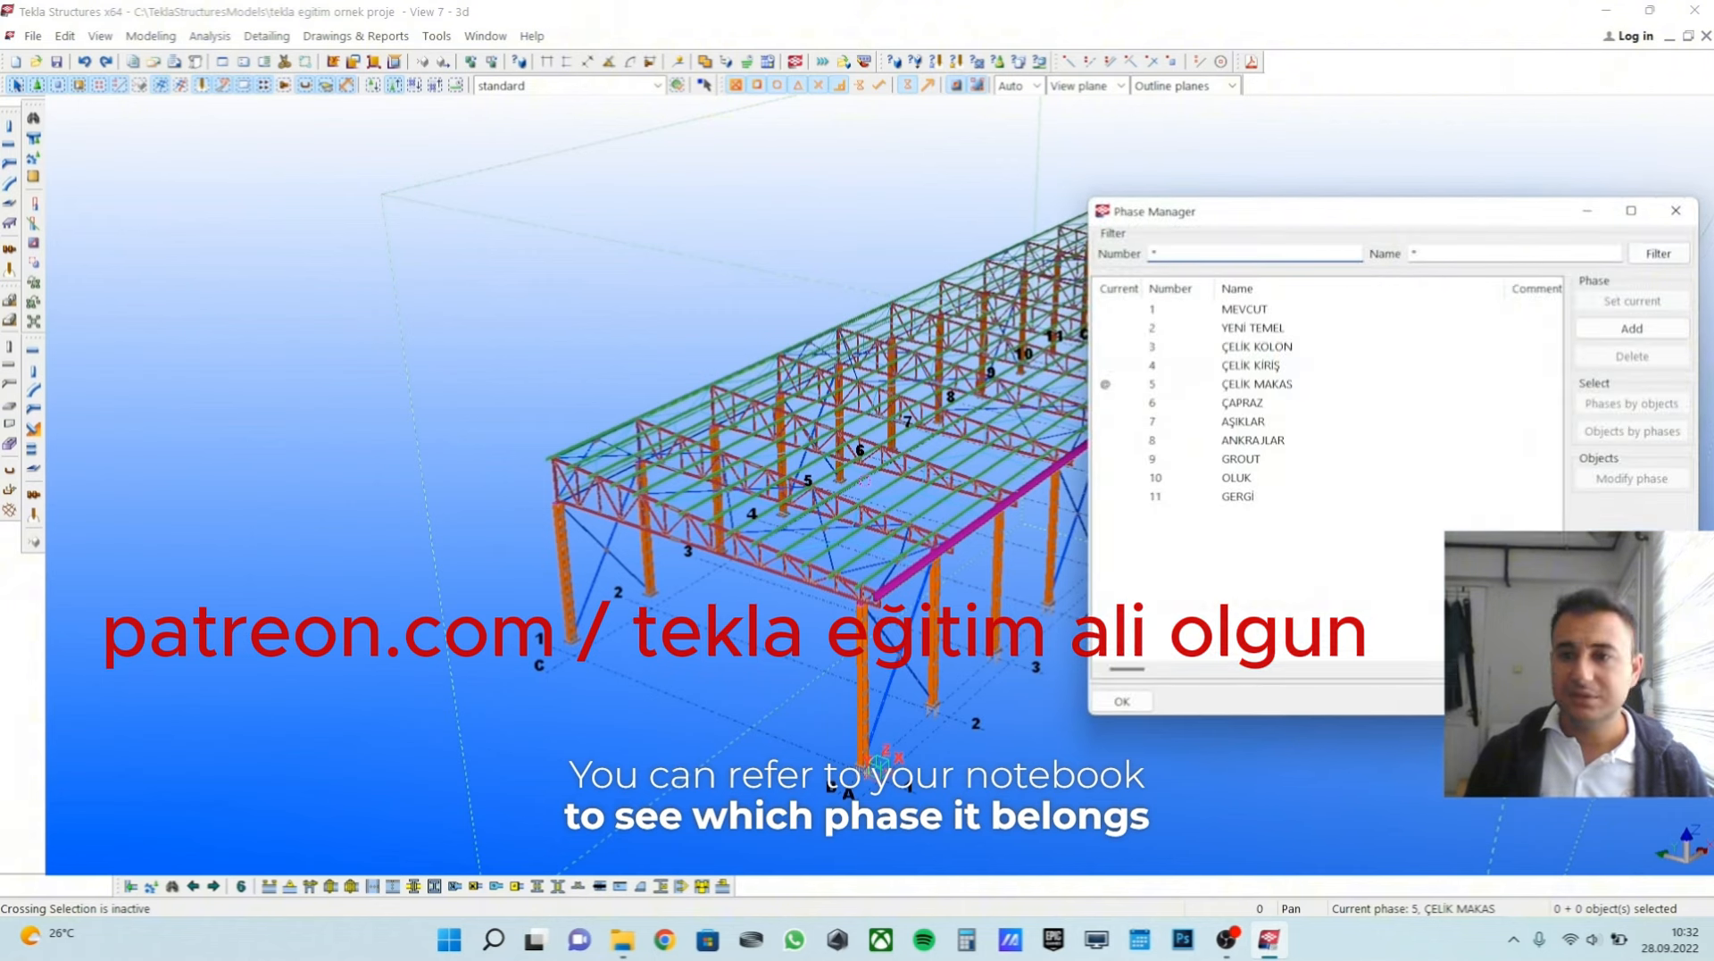
left_click(1673, 215)
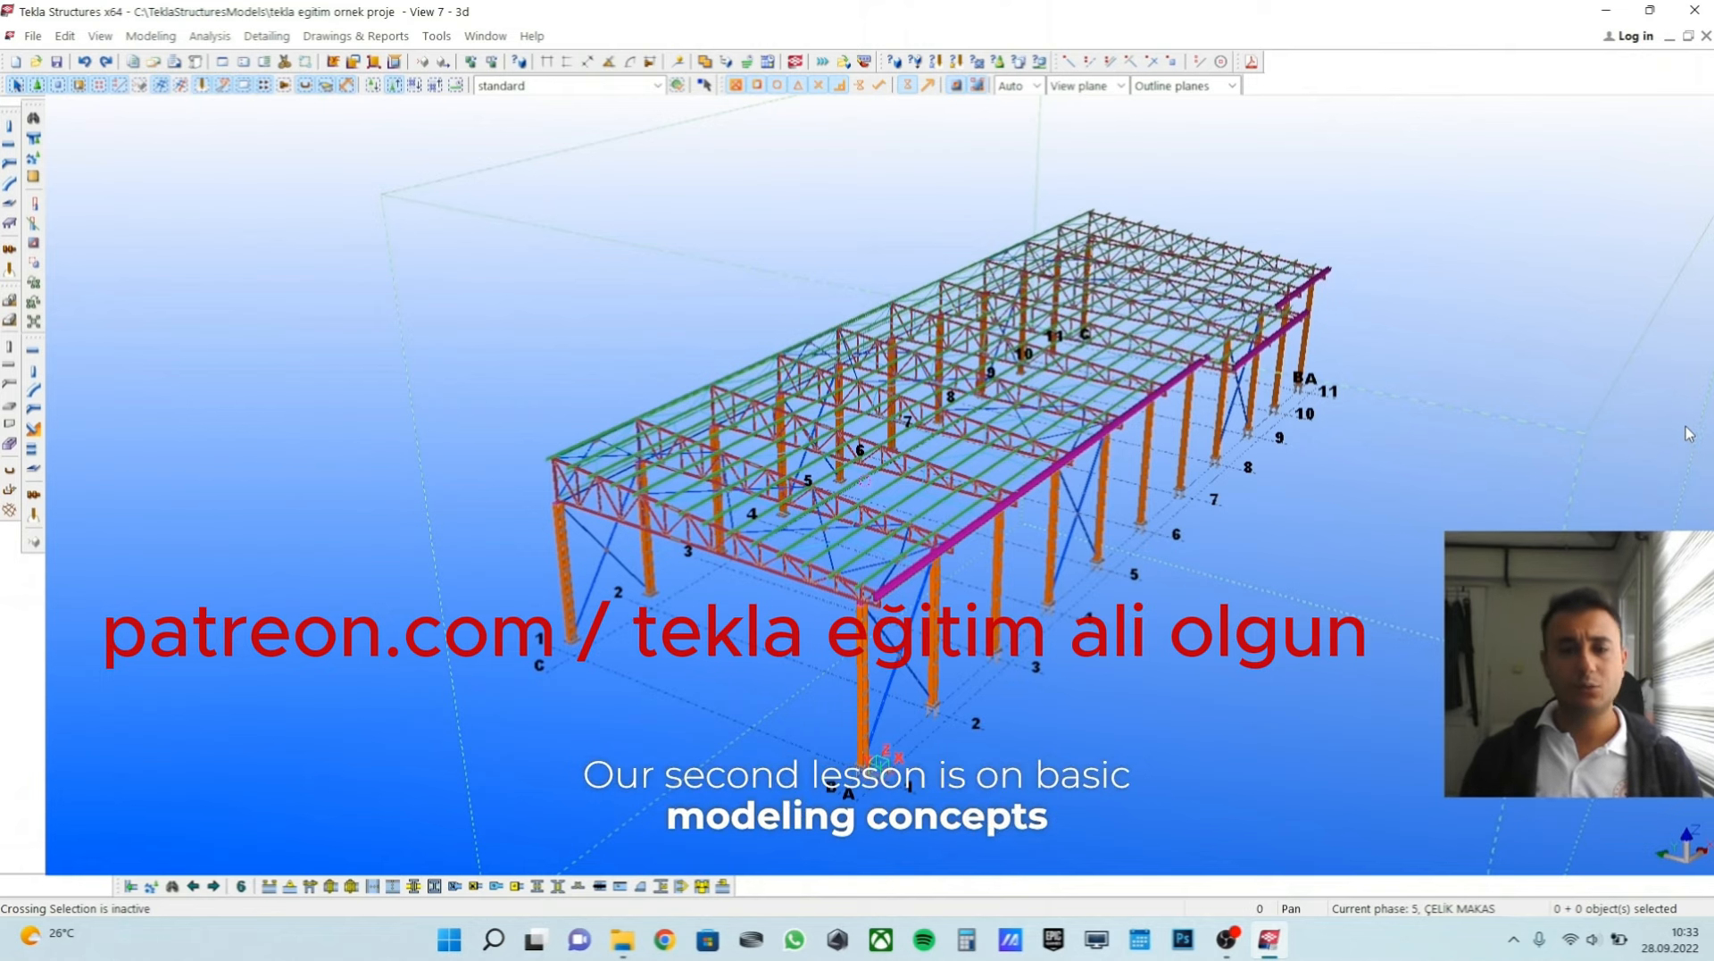
middle_click_drag(867, 421, 807, 439)
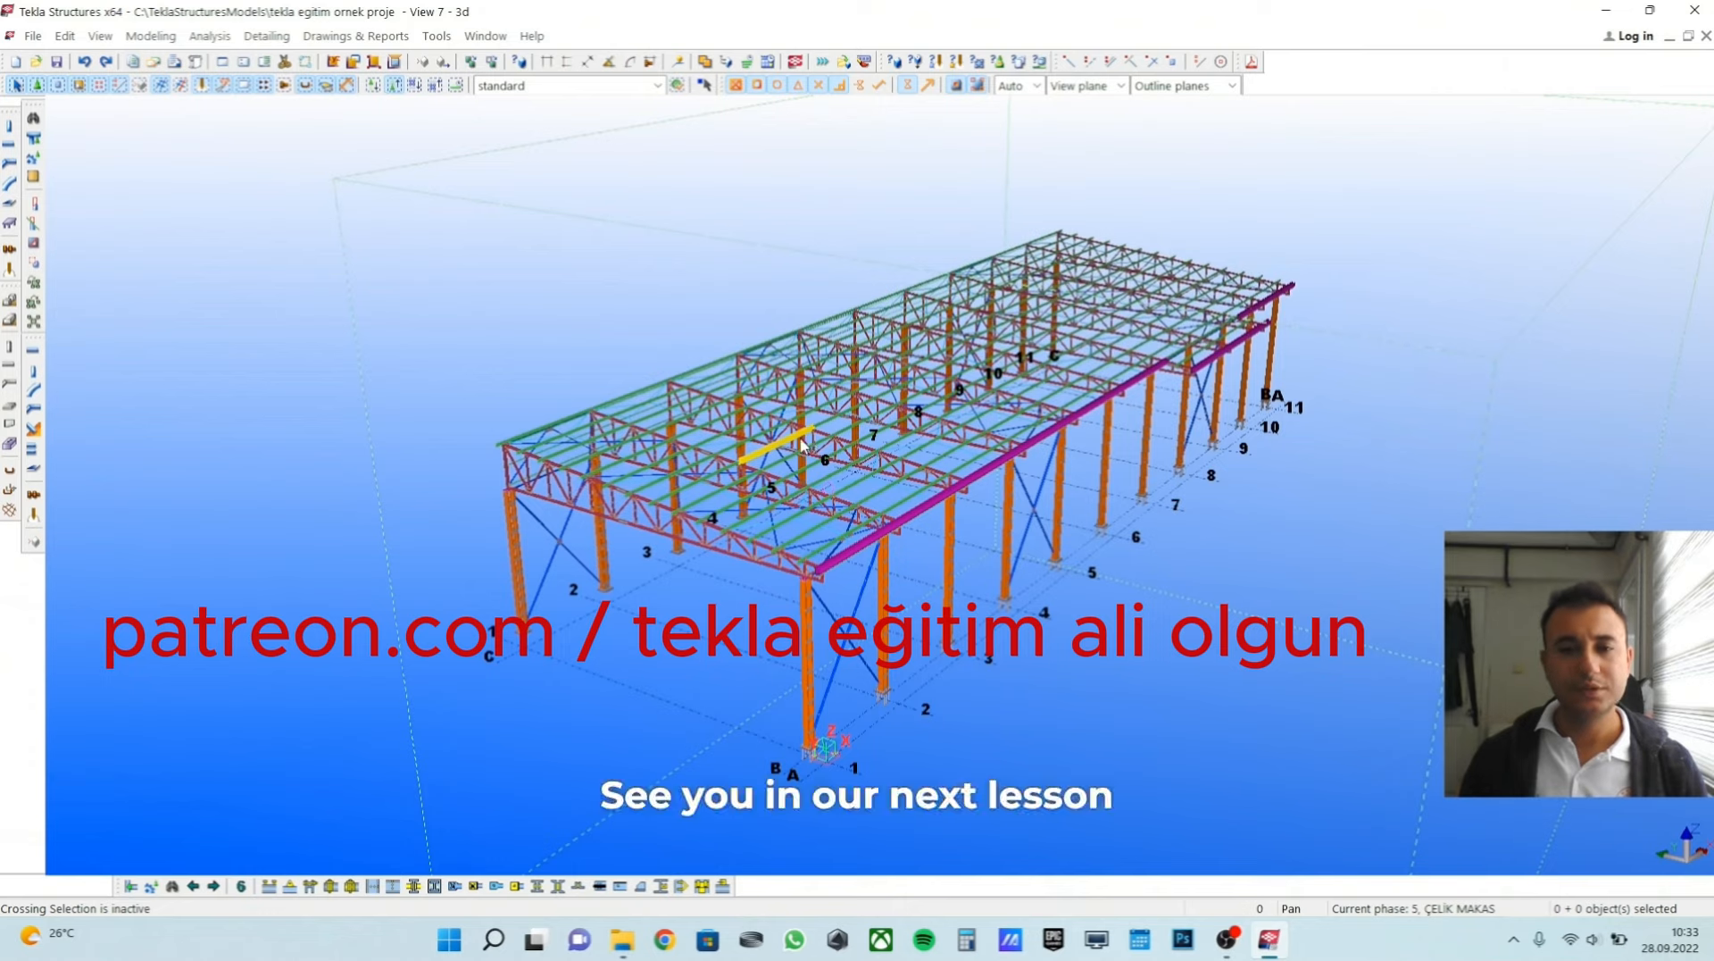